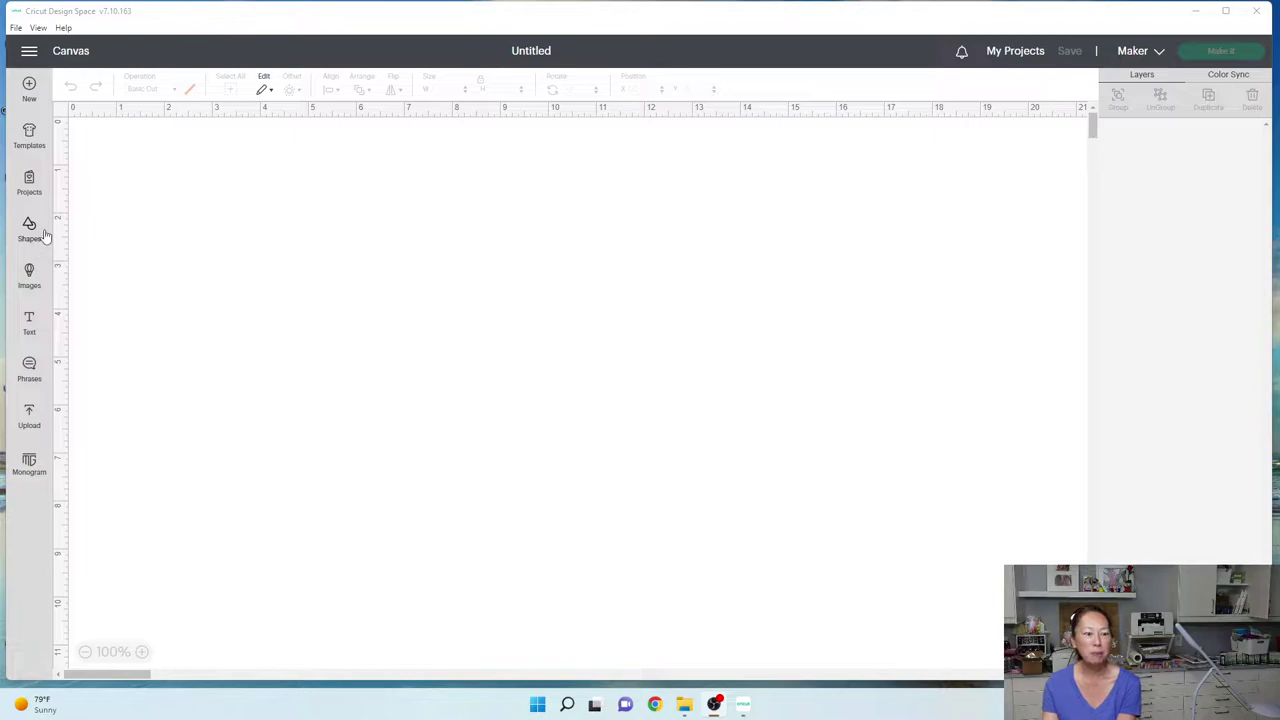
- Add the uploaded girl character image, 4.779 by 9.907 inches, to the canvas from Recent Uploads
click(32, 412)
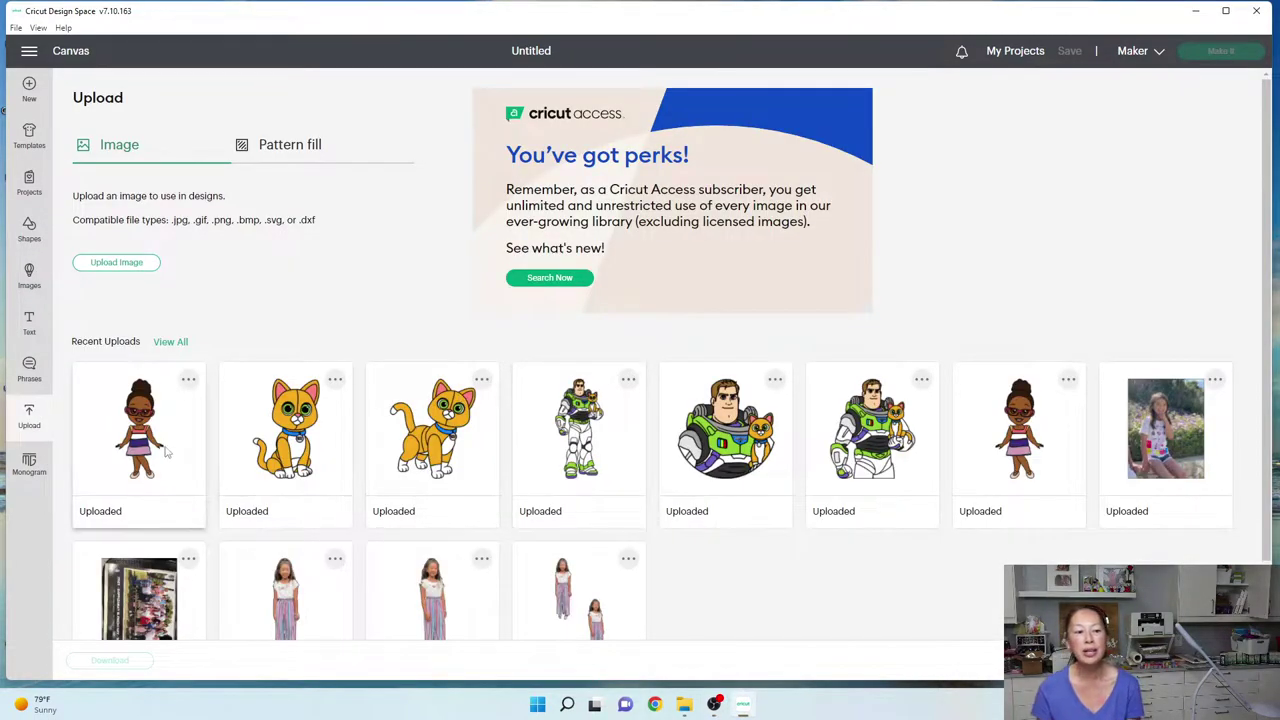
click(165, 452)
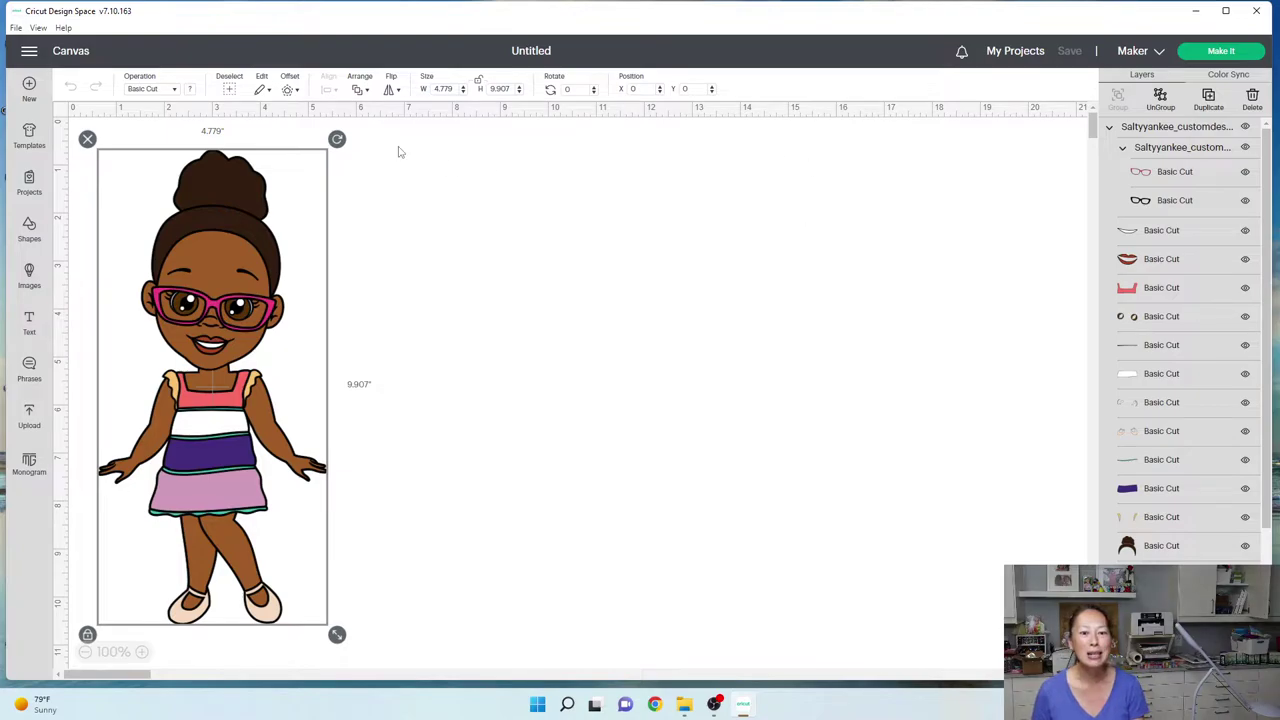
- Set the character's height to 30 inches, leaving its width at 4.779 inches
click(510, 86)
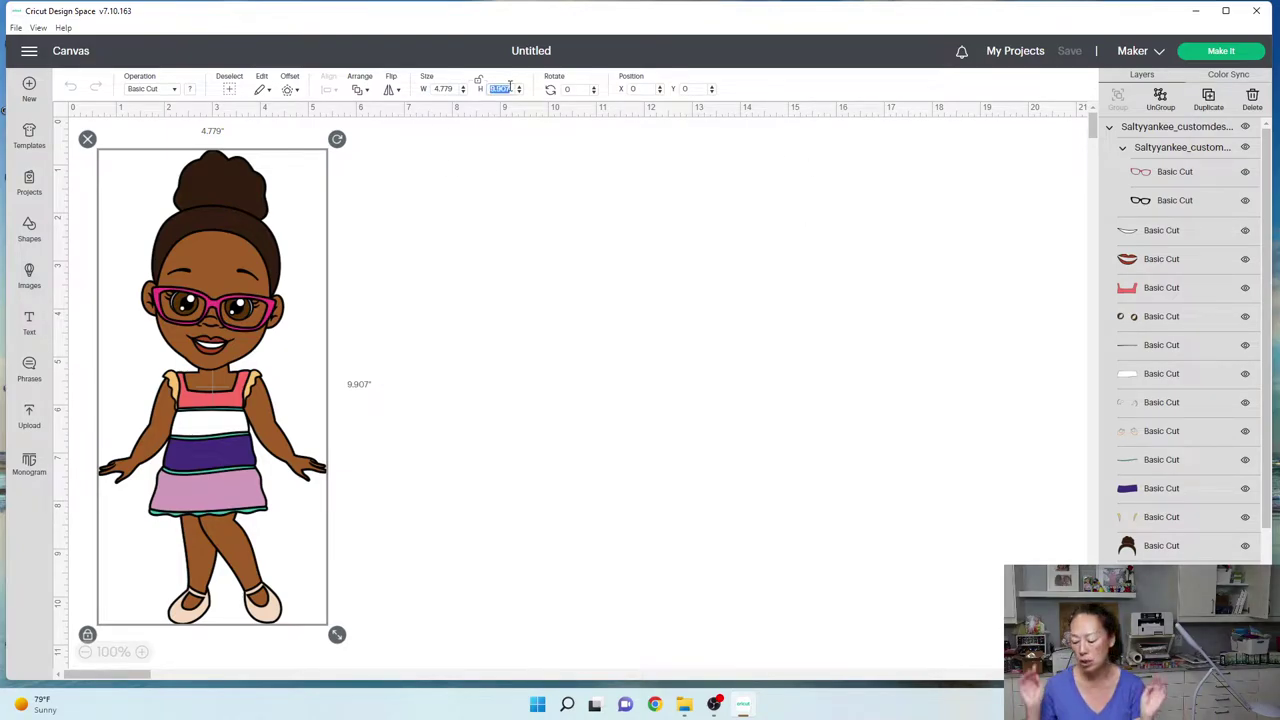
text(30)
key(Tab)
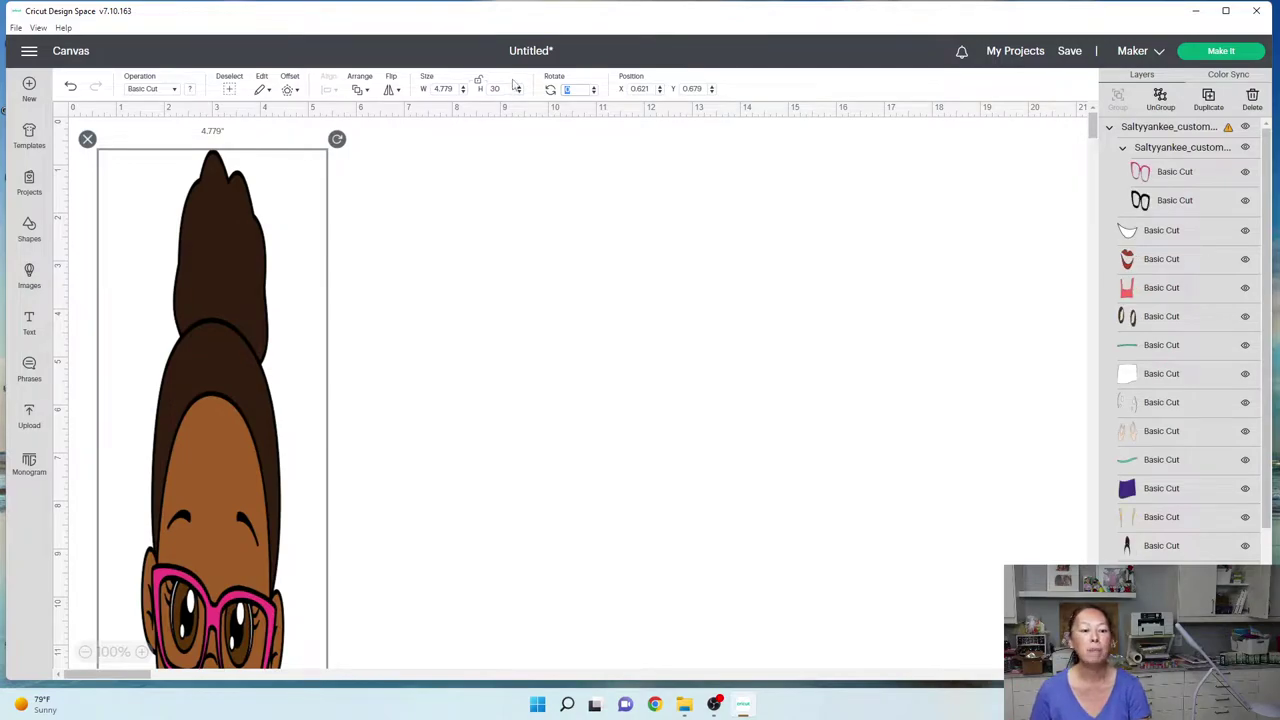
- Zoom out and drag the stretched character right and down on the canvas
click(85, 652)
click(85, 652)
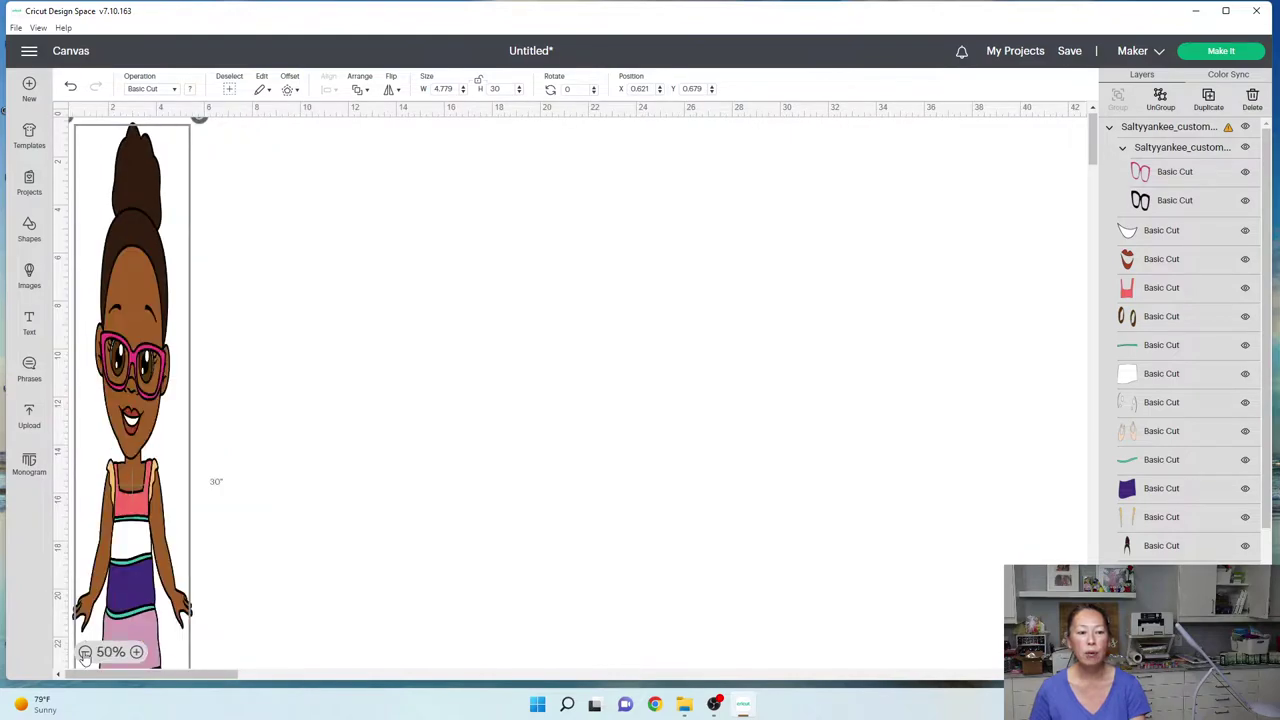
click(457, 443)
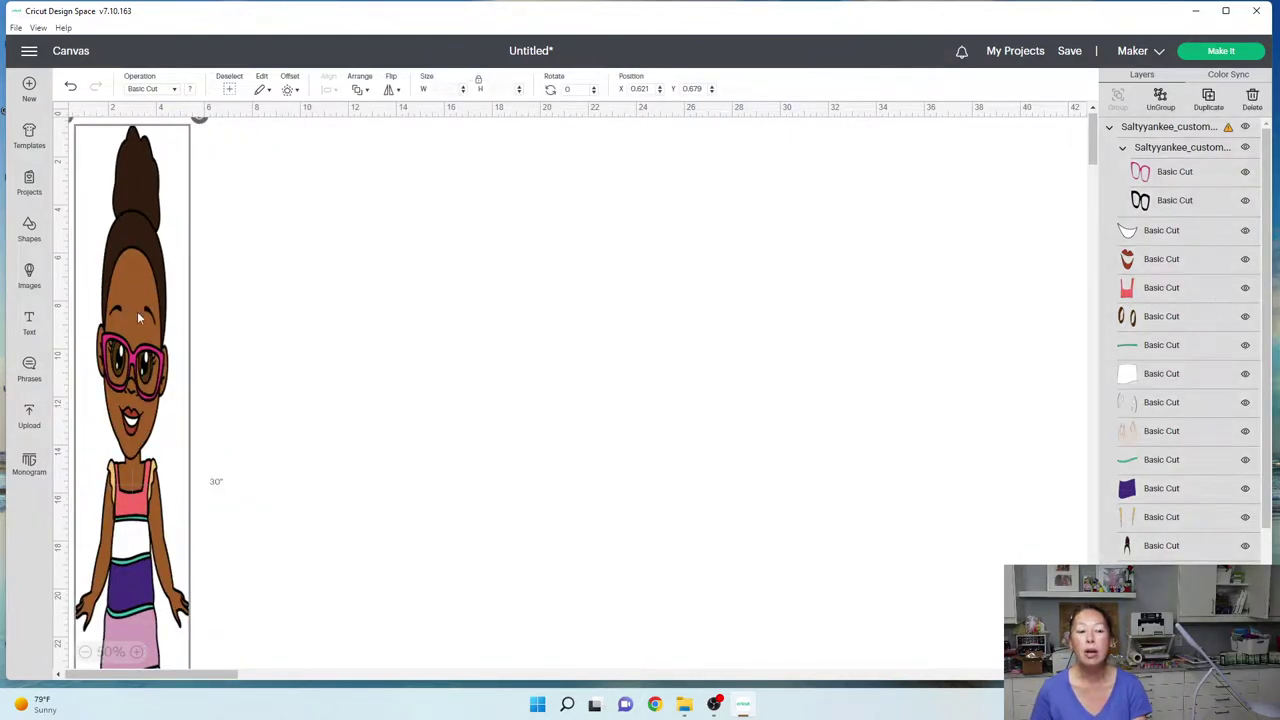
drag(137, 316, 364, 354)
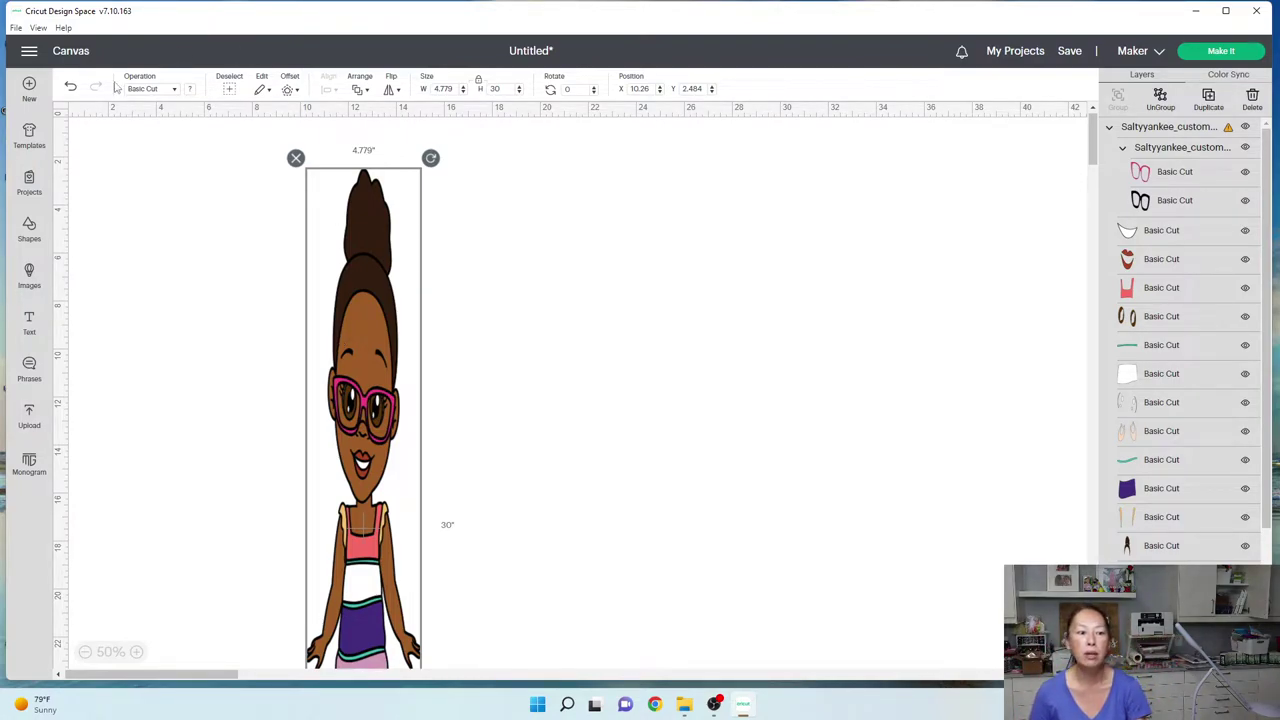
- Delete the stretched character and add the girl upload to the canvas again
key(Delete)
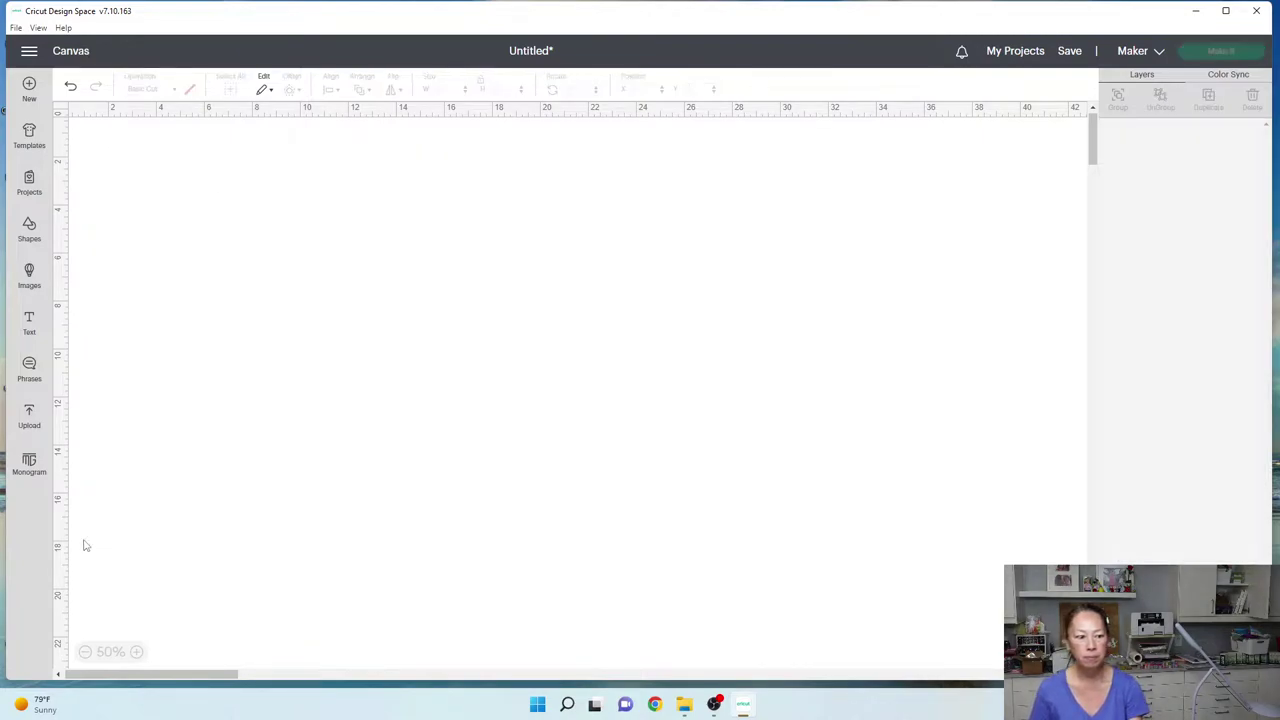
click(29, 415)
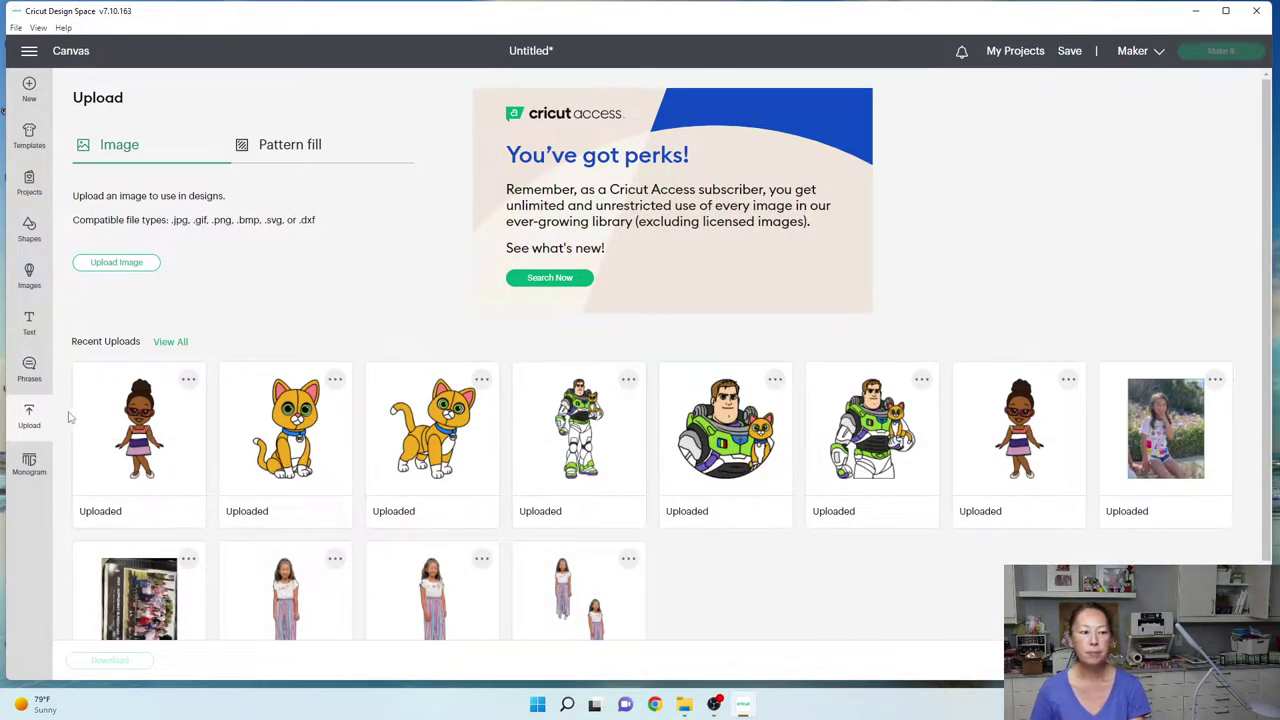
click(171, 470)
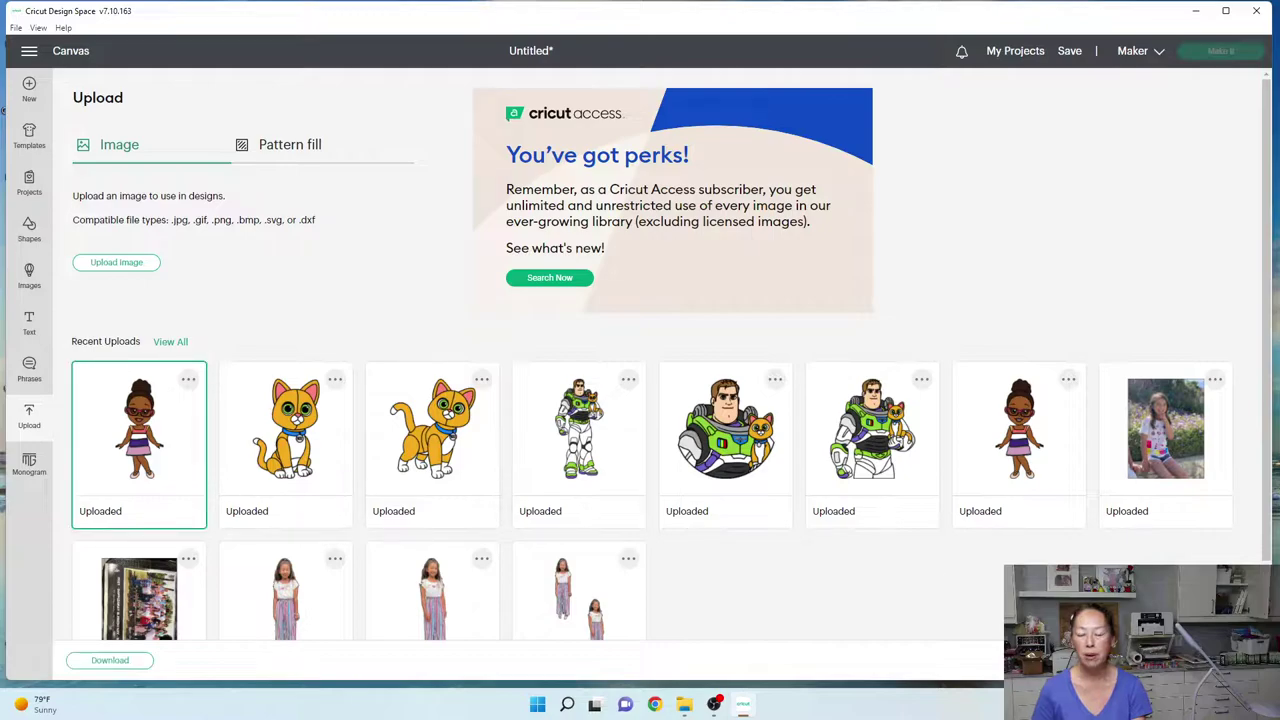
click(1190, 660)
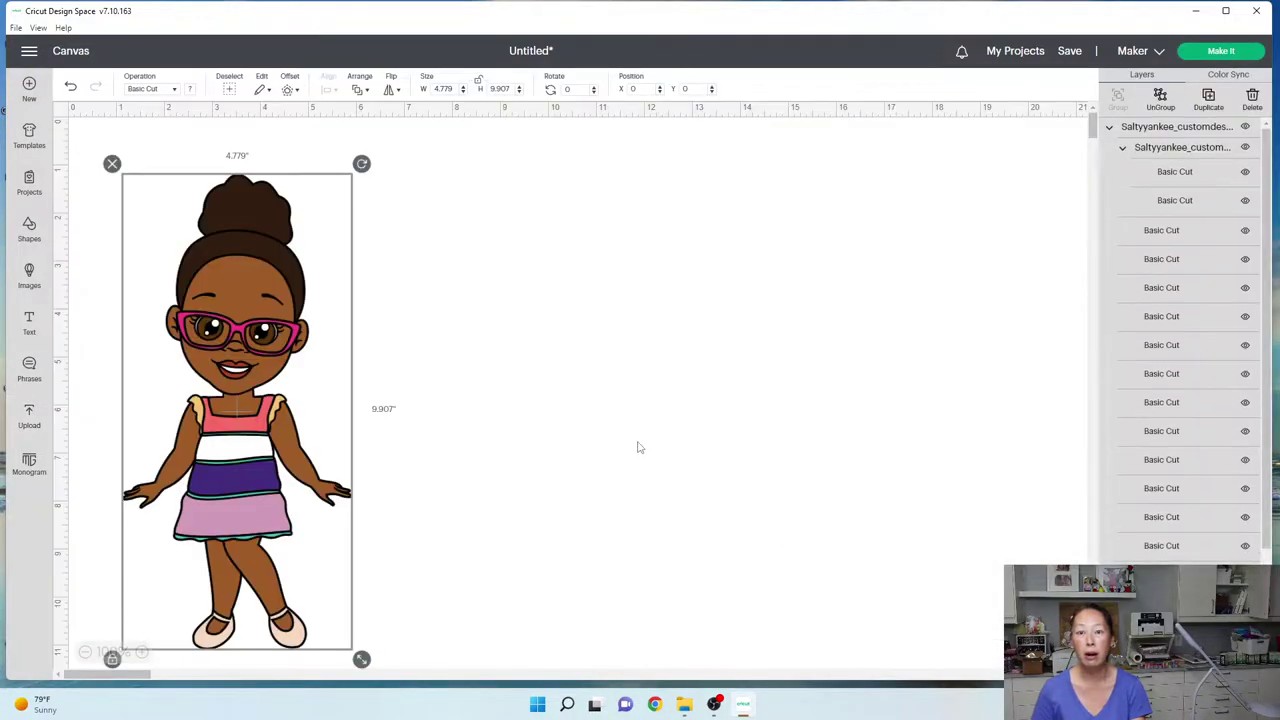
- Lock proportions and set the height to 30 inches, giving 14.473 by 30 inches
click(480, 82)
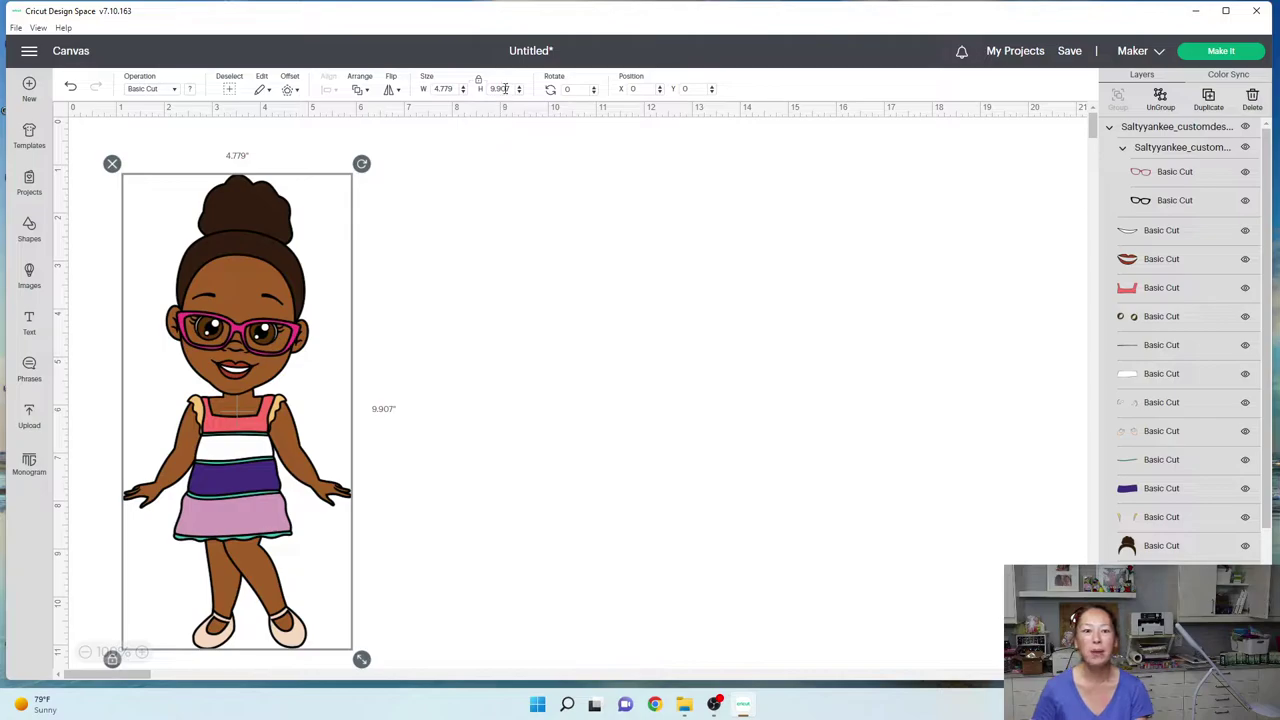
double_click(500, 89)
text(30)
key(Tab)
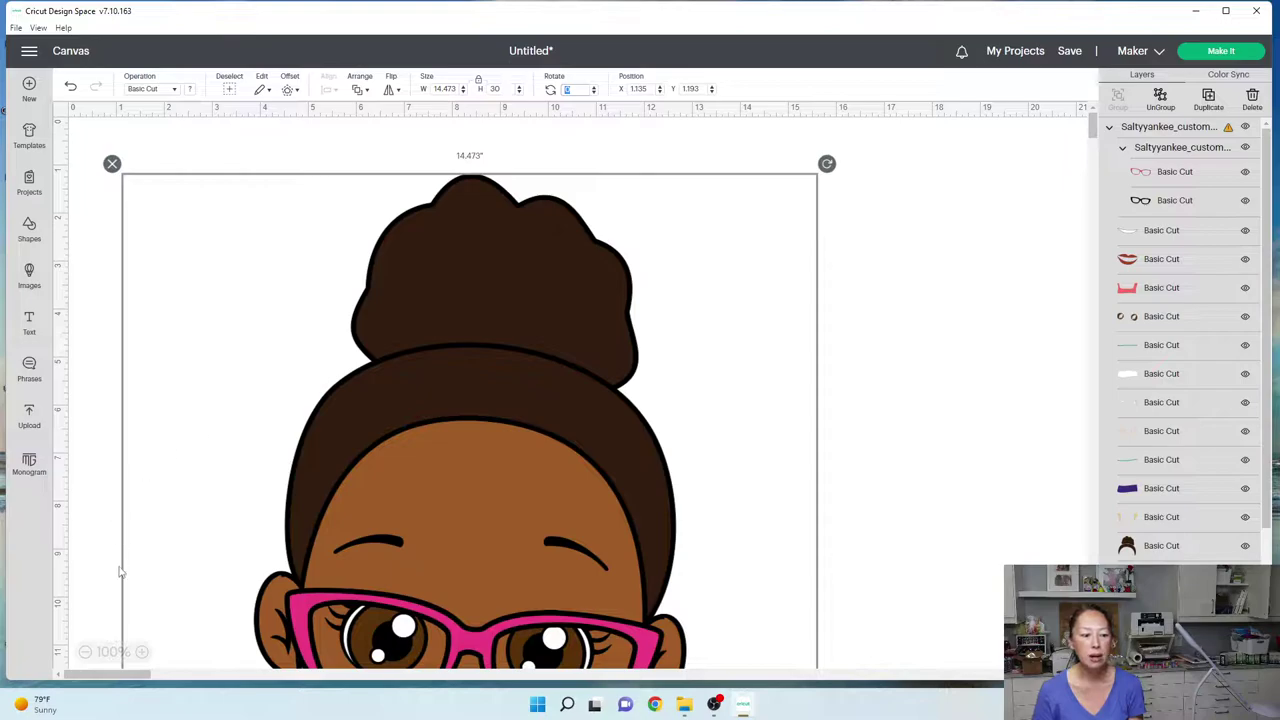
- Move the zoomed-out figure right and down, then select its skin layer for contour hiding
click(86, 652)
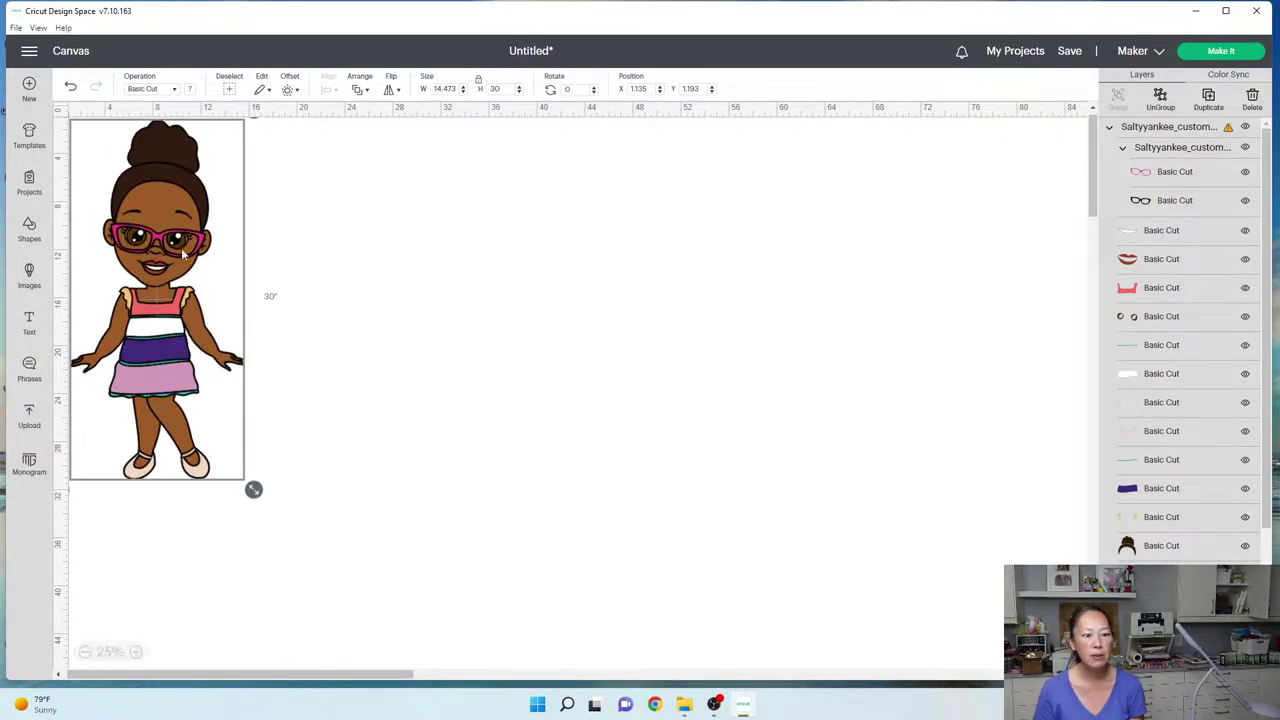
drag(183, 255, 395, 305)
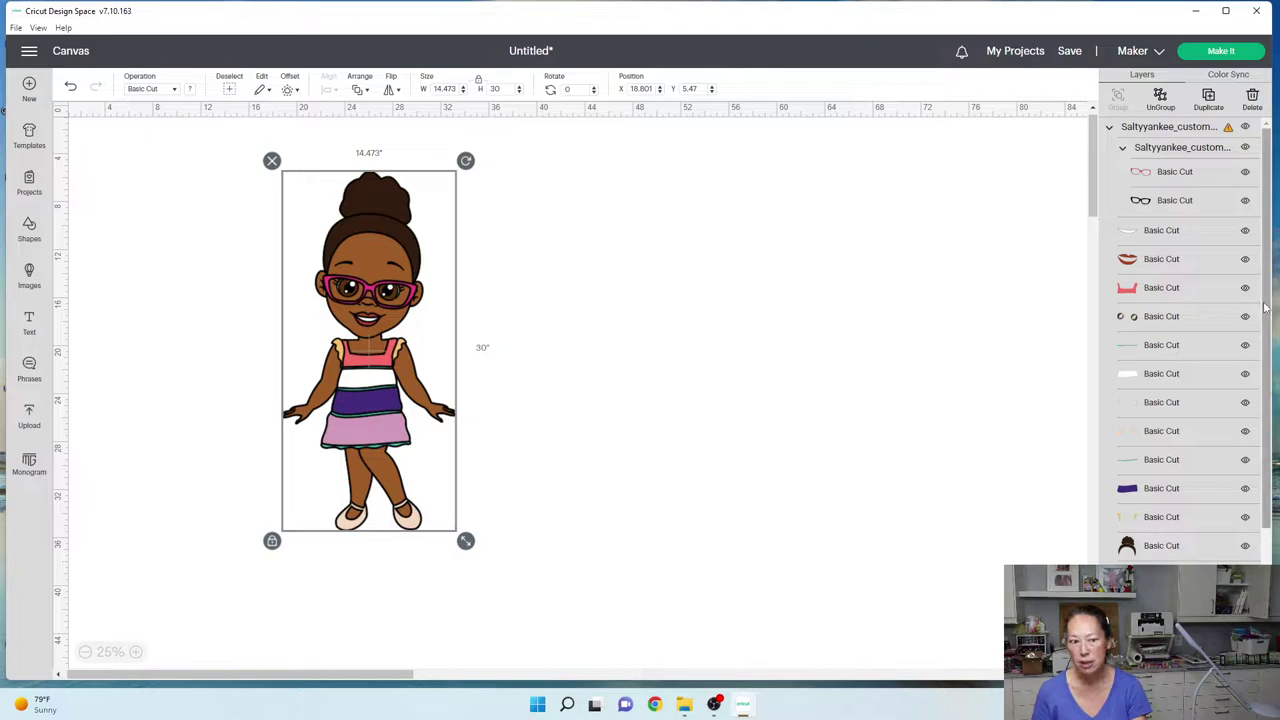
click(1148, 557)
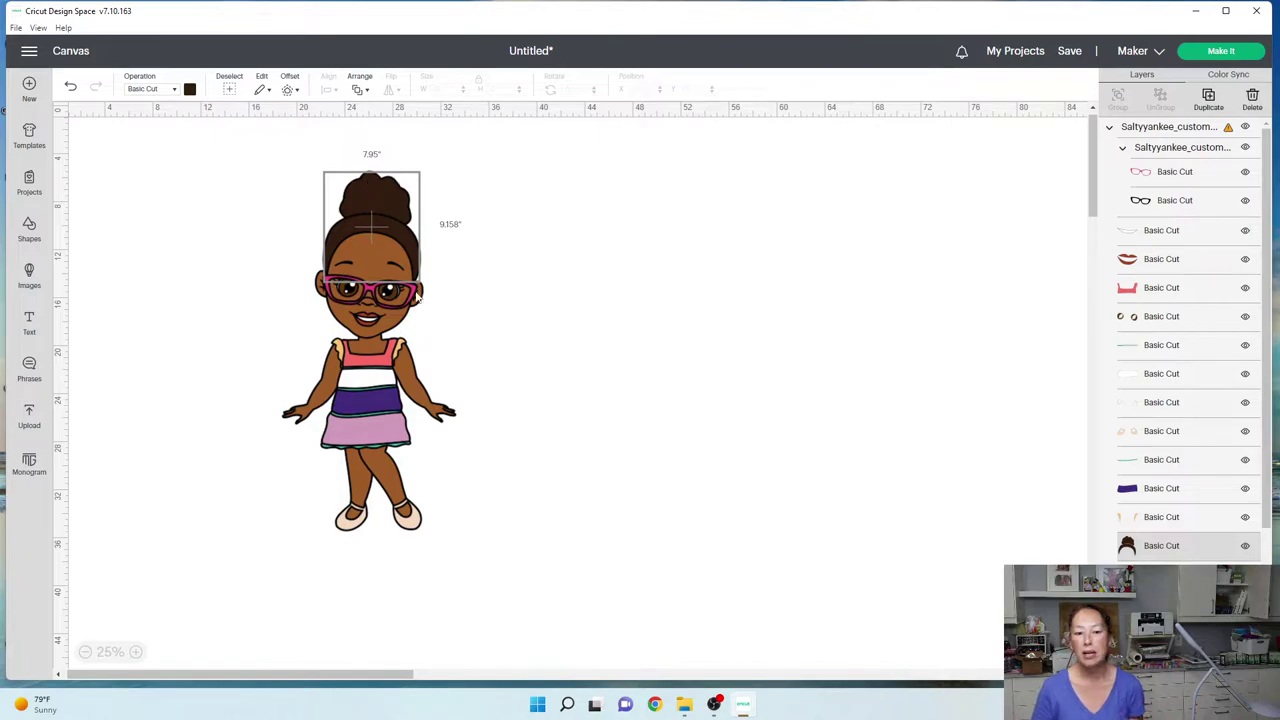
scroll(1209, 437, down, 1)
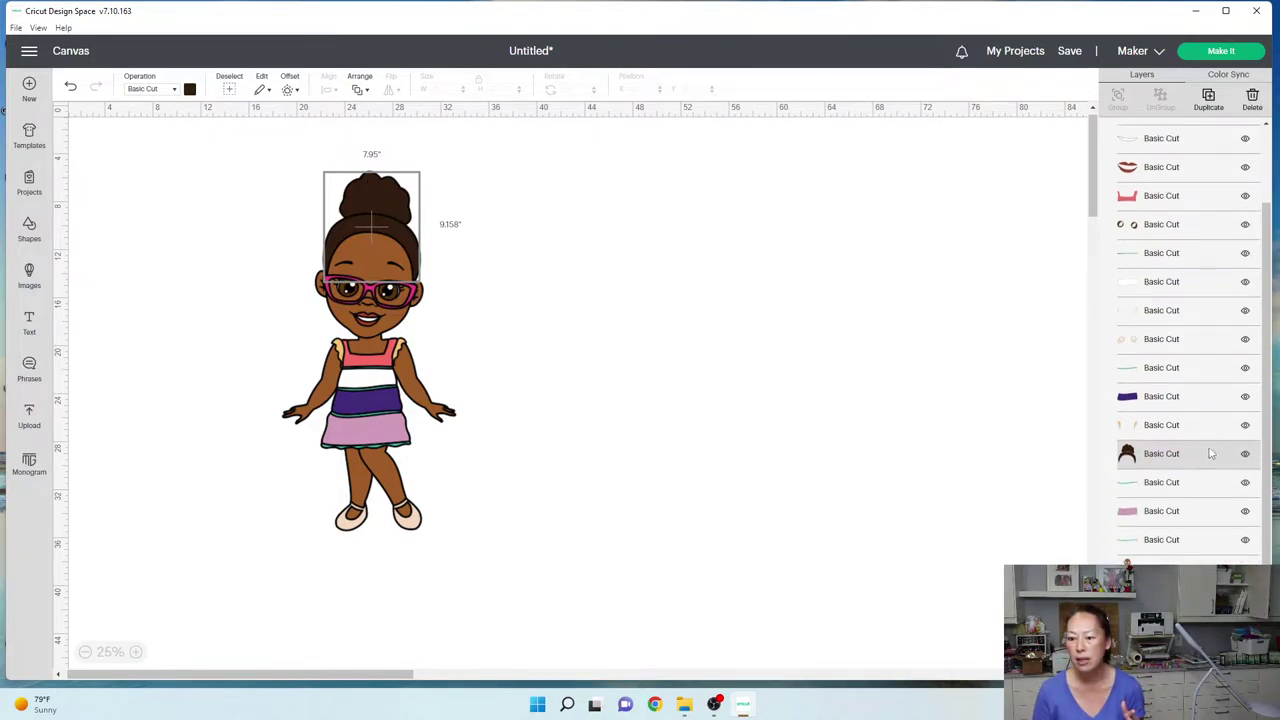
click(385, 470)
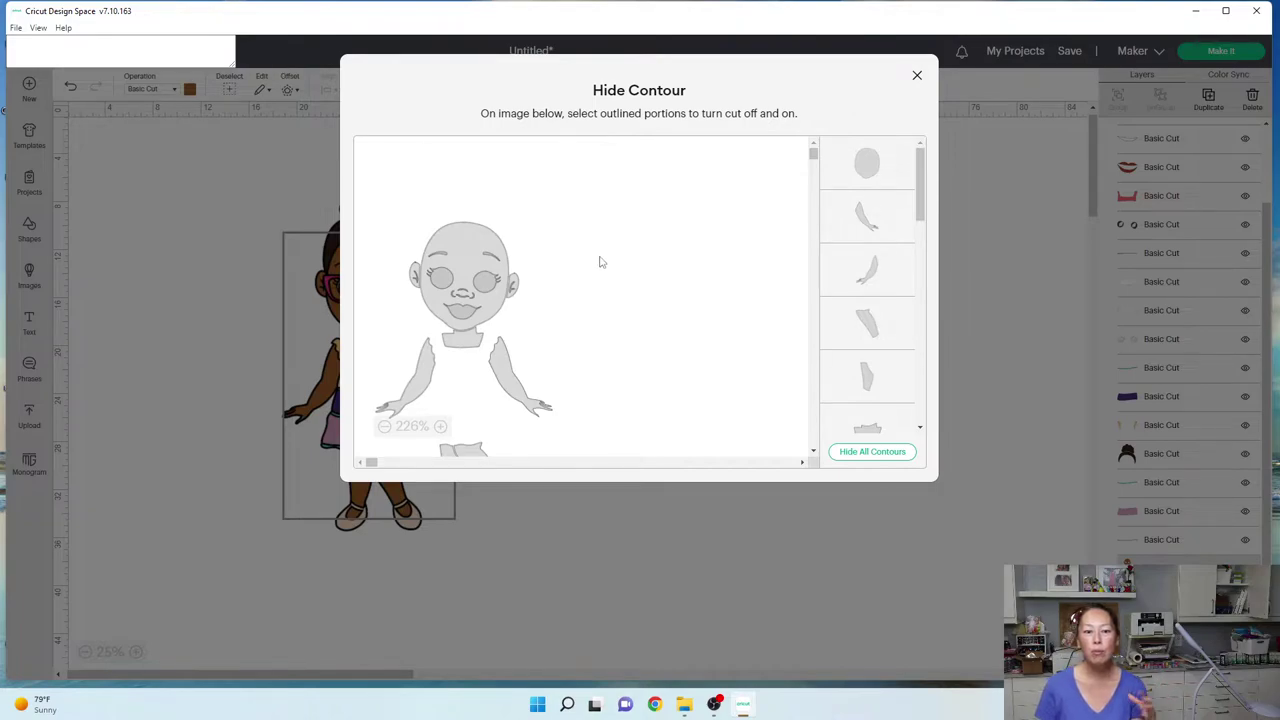
- Hide all skin-layer contours to preview, then restore them all and close Hide Contour
click(889, 457)
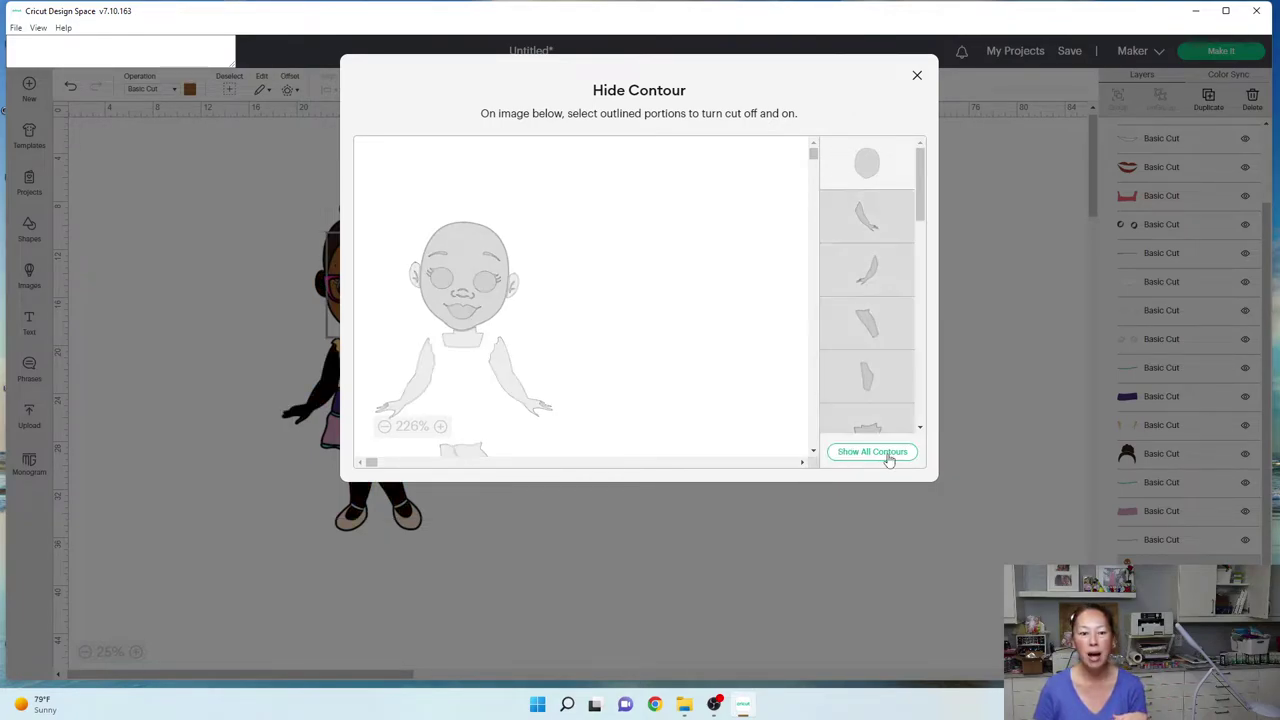
click(916, 76)
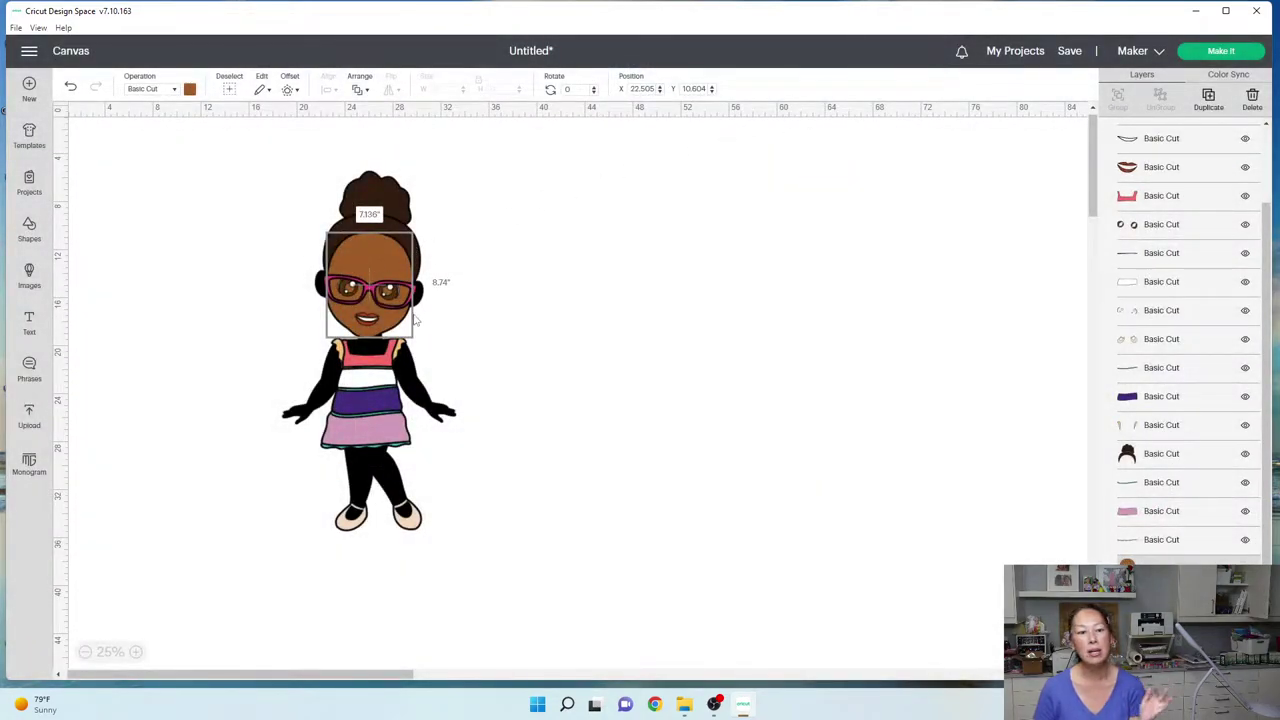
click(1240, 650)
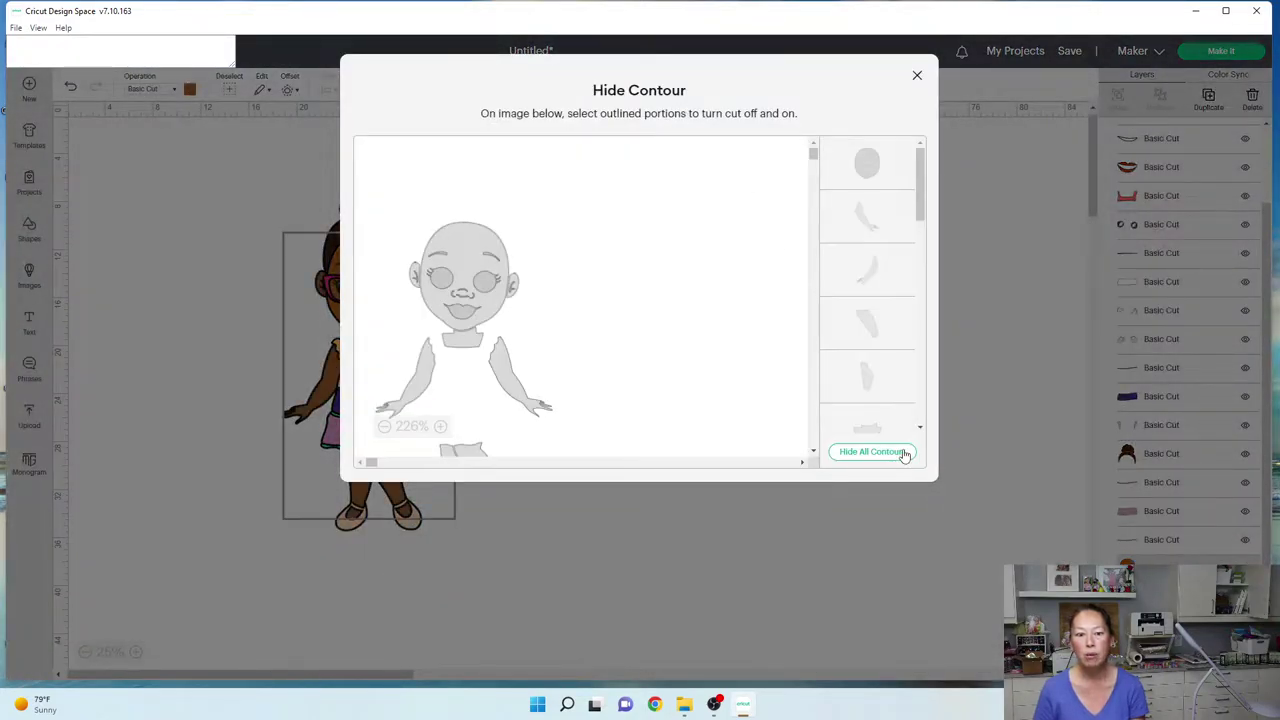
click(917, 76)
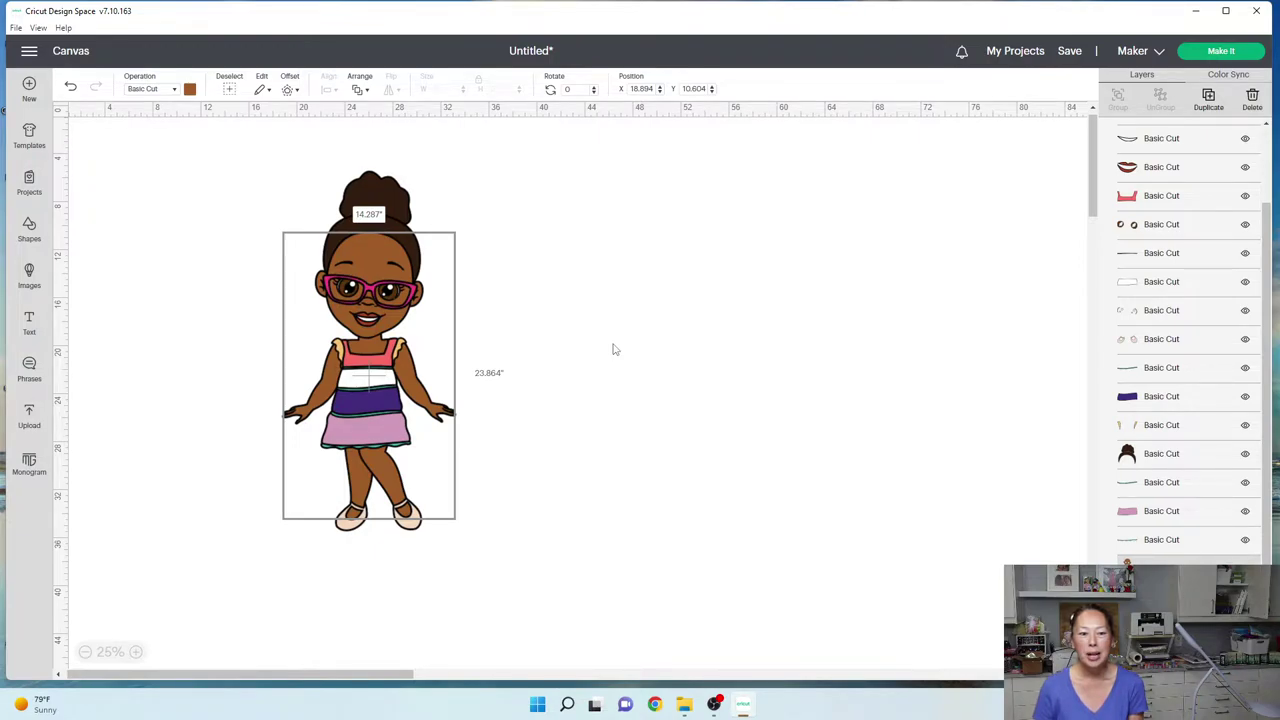
- Select the whole character and set its height to 33 inches
click(256, 178)
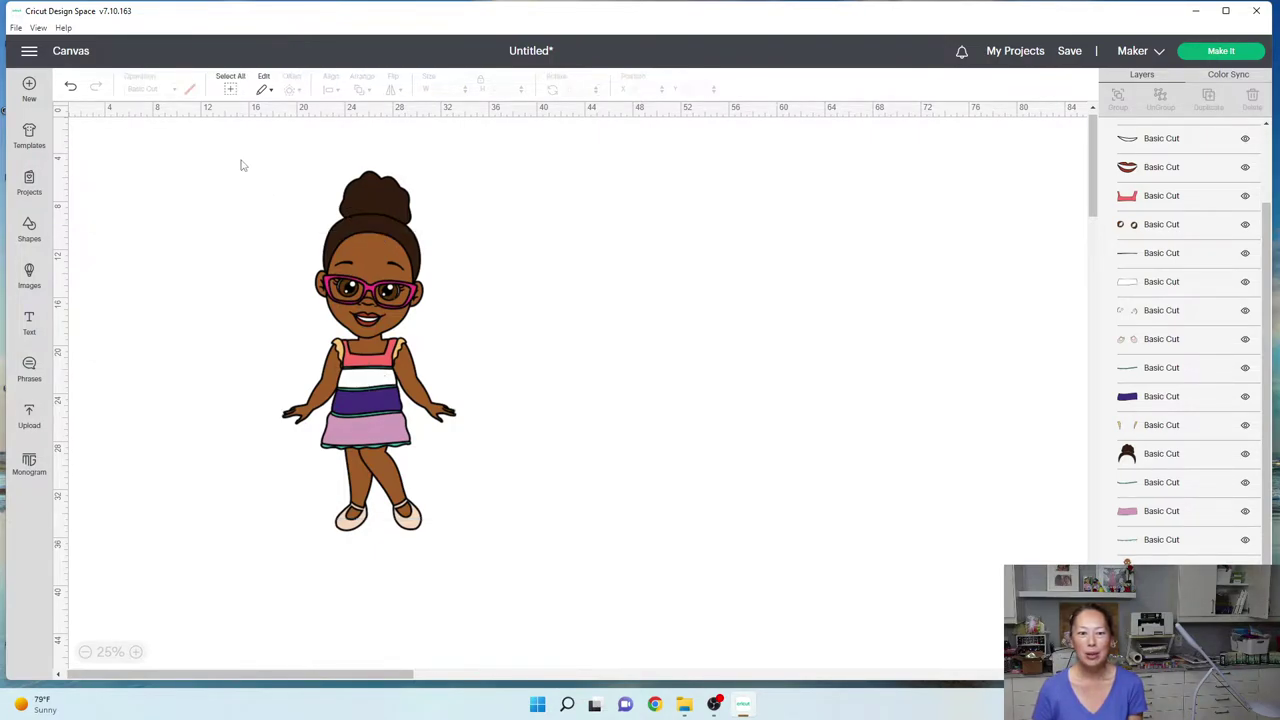
drag(240, 165, 551, 583)
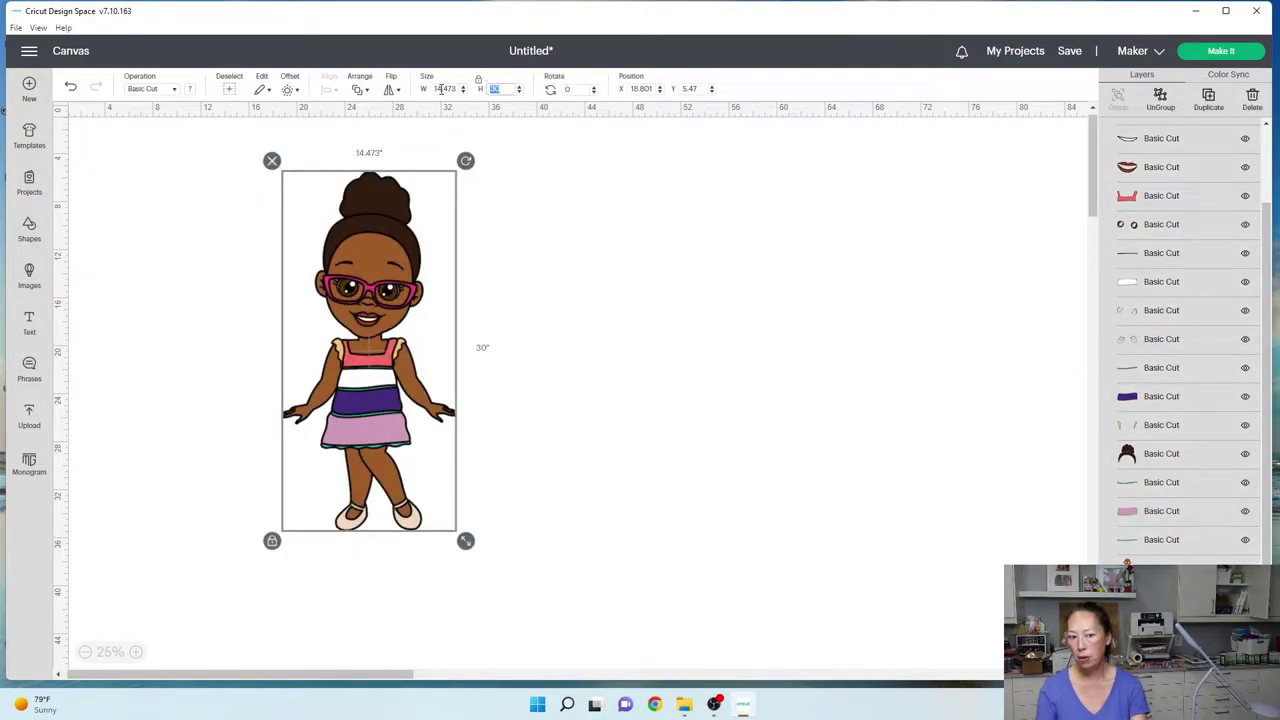
text(33)
key(Tab)
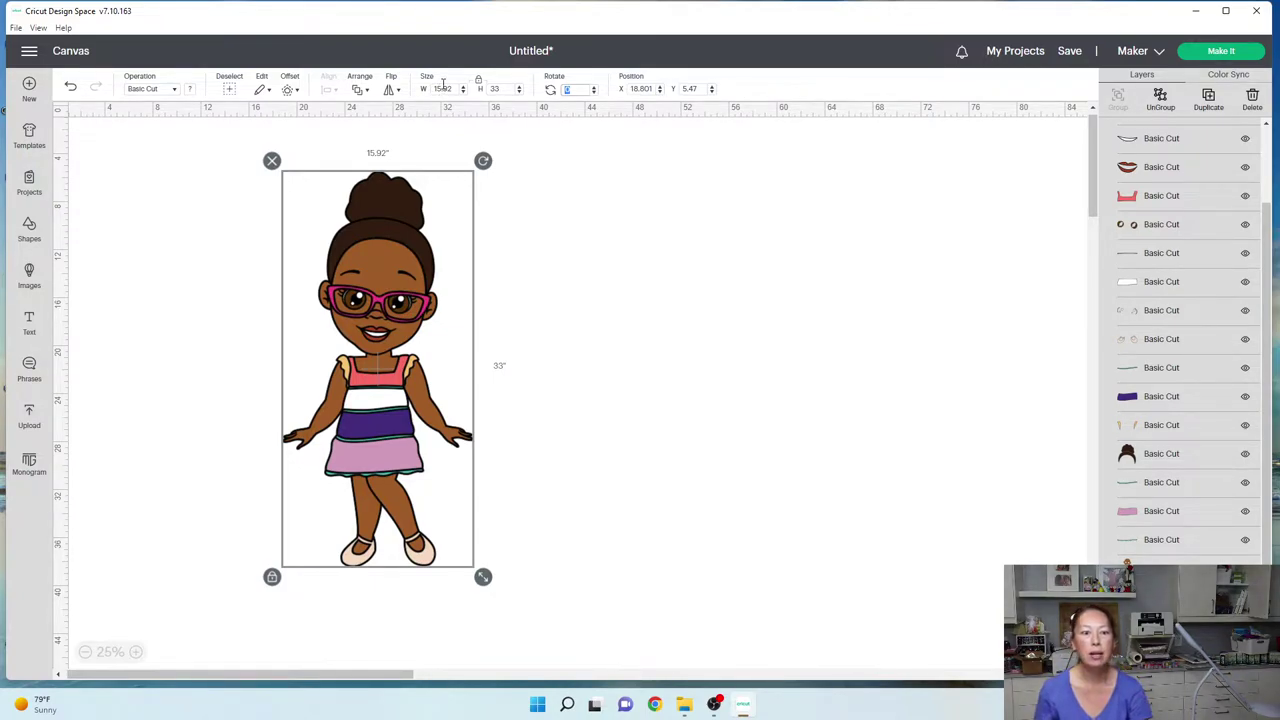
- Try a 12-inch width, then restore the 33-inch height, ending at 15.92 by 33 inches
click(445, 89)
text(12)
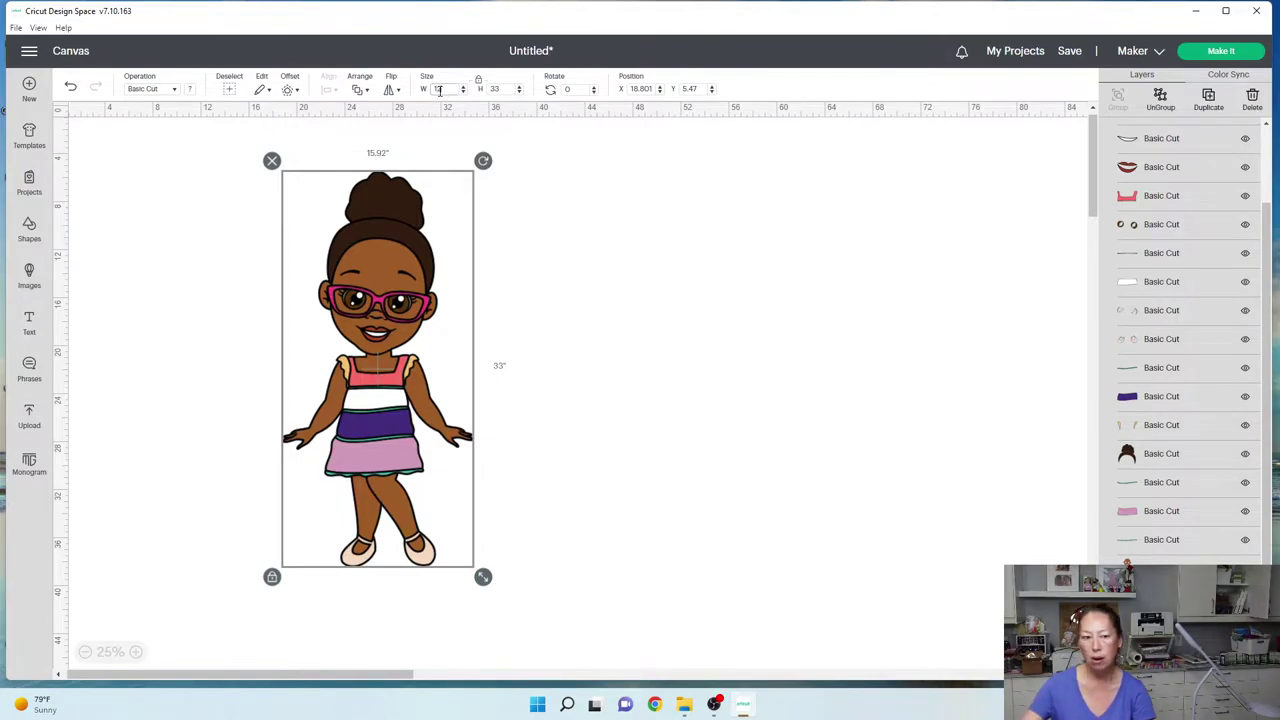
key(Tab)
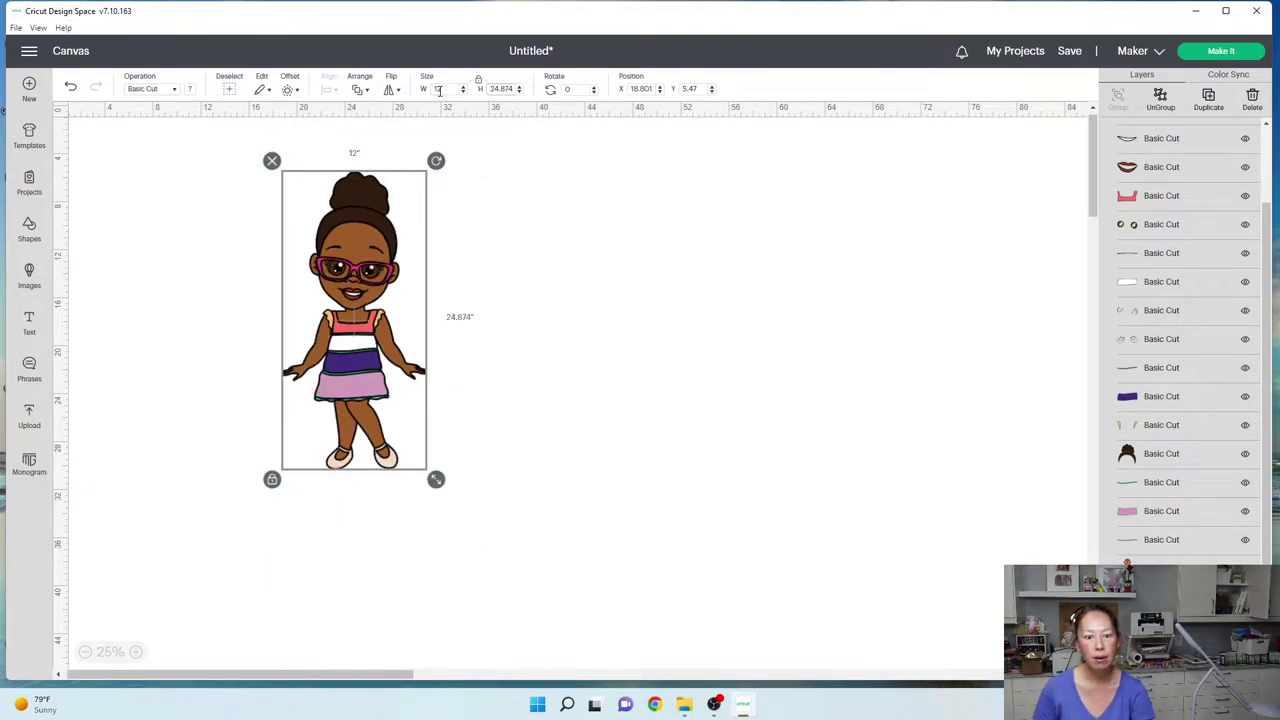
click(504, 90)
text(33)
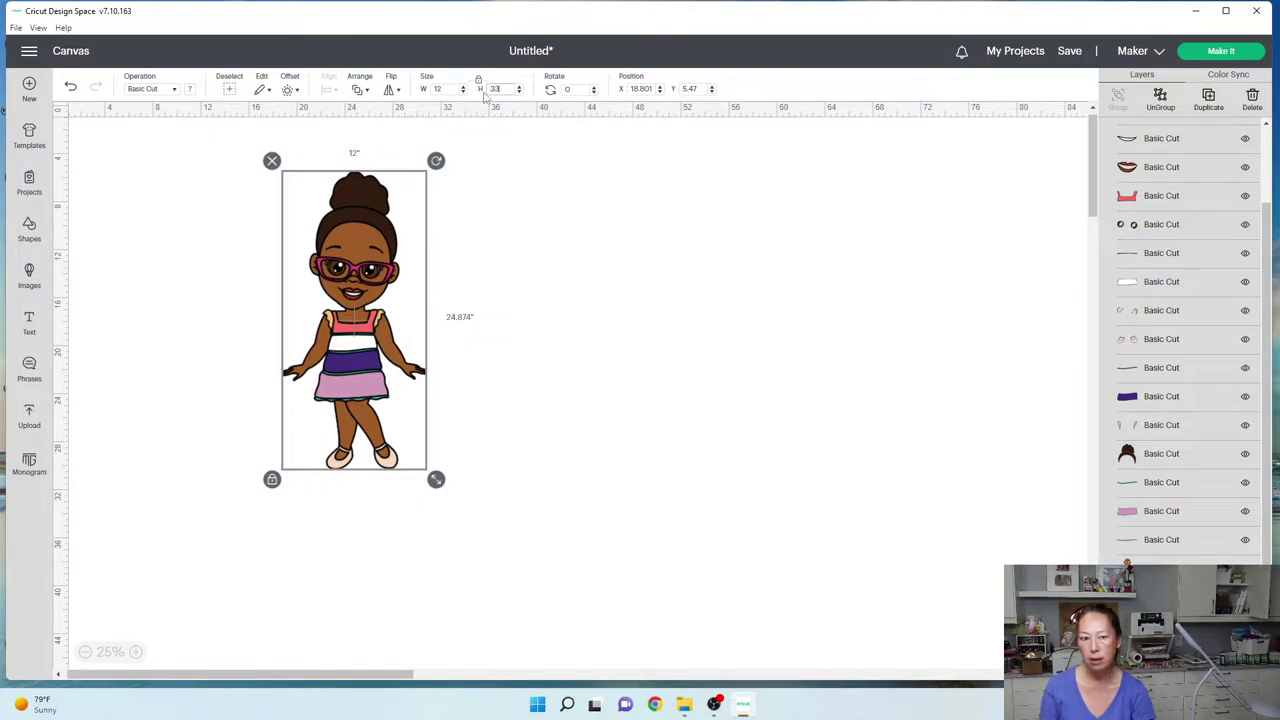
key(Tab)
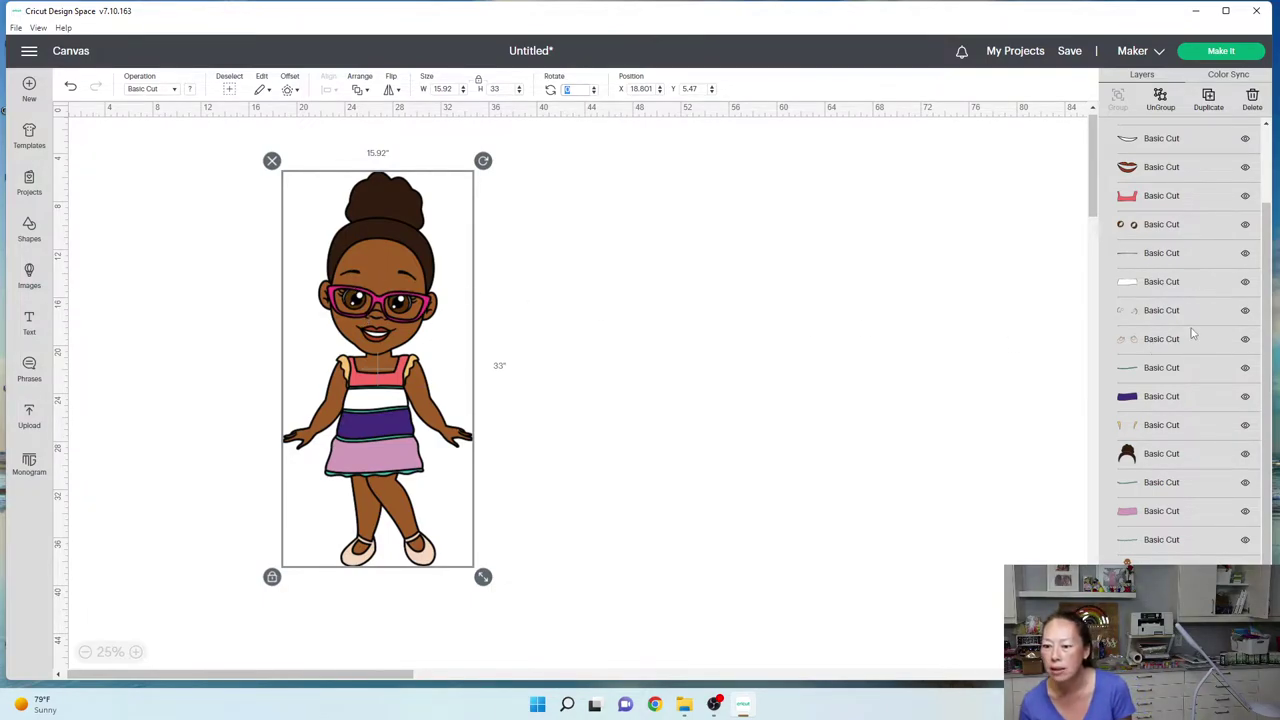
scroll(1192, 390, up, 2)
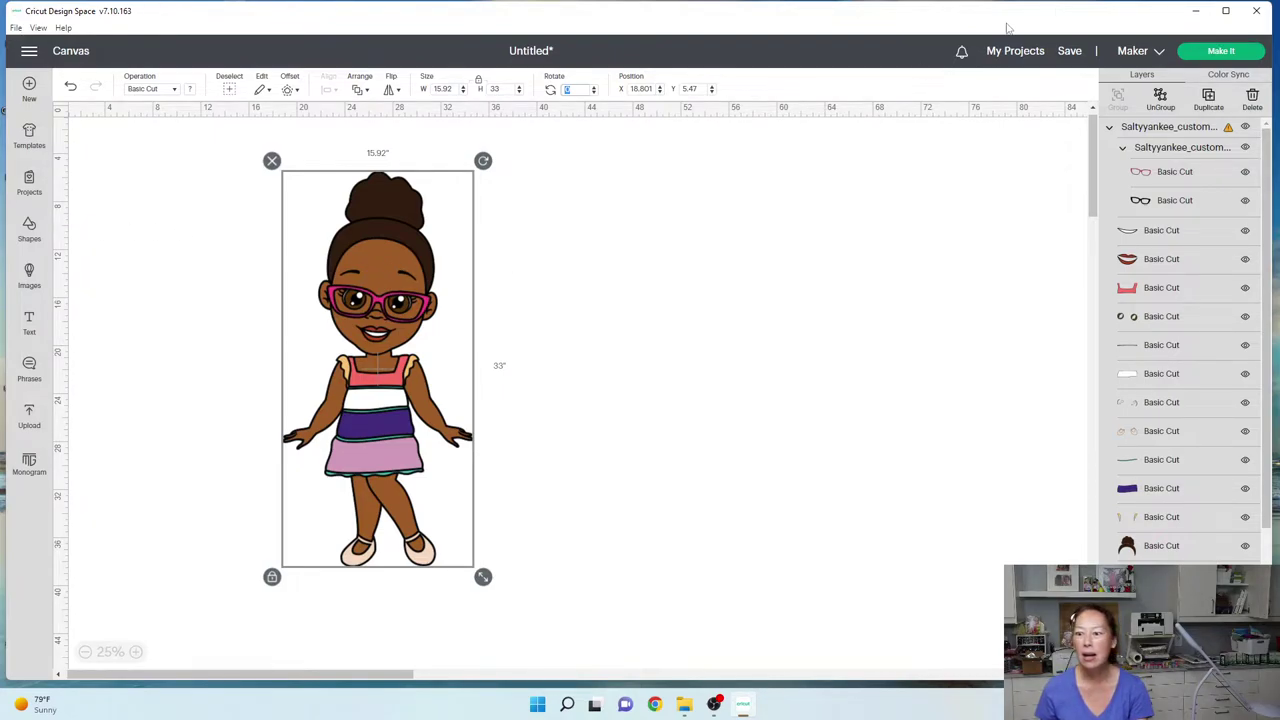
- Ungroup the character, move the glasses off the face, and place a duplicate to their right
click(1166, 108)
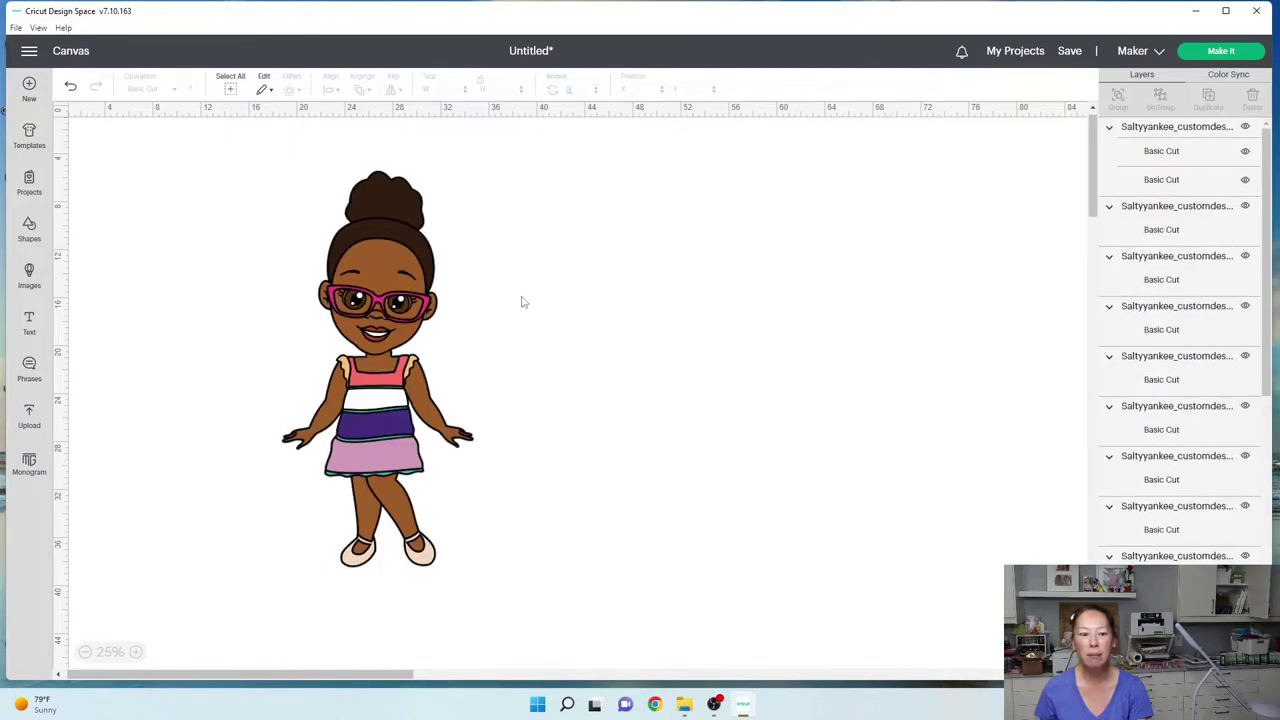
drag(376, 312, 619, 196)
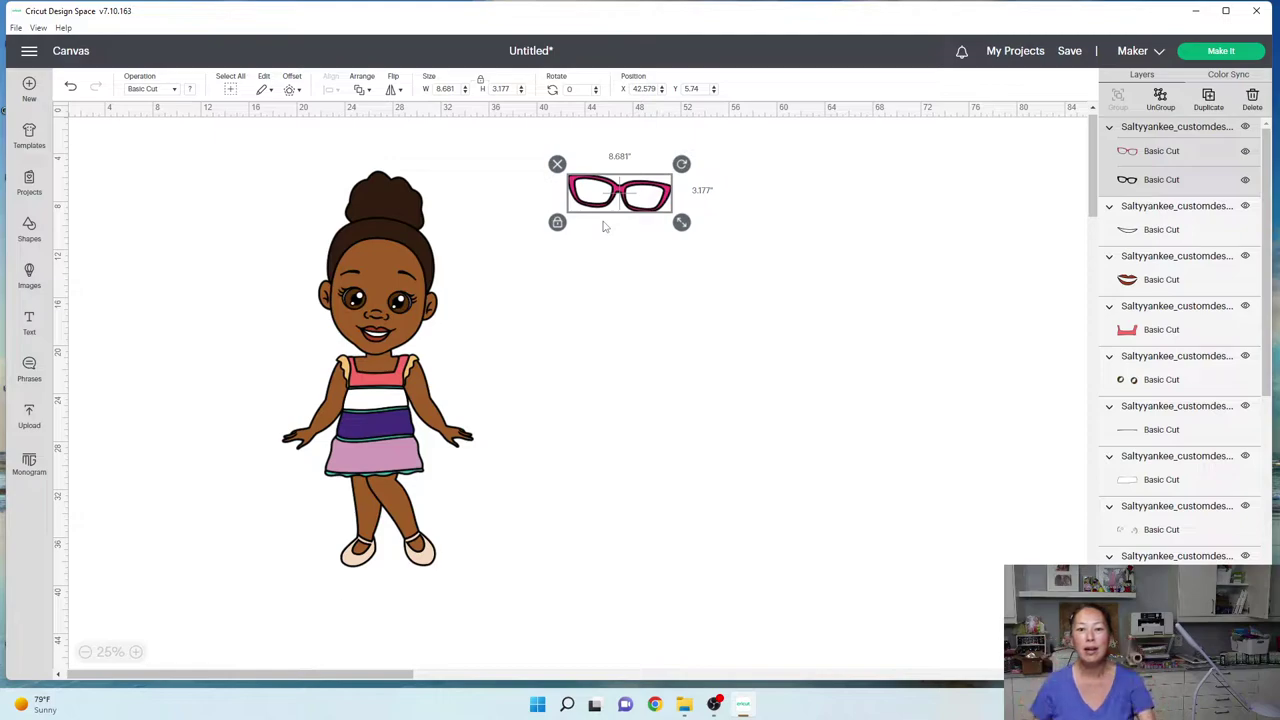
click(1208, 100)
drag(658, 200, 818, 205)
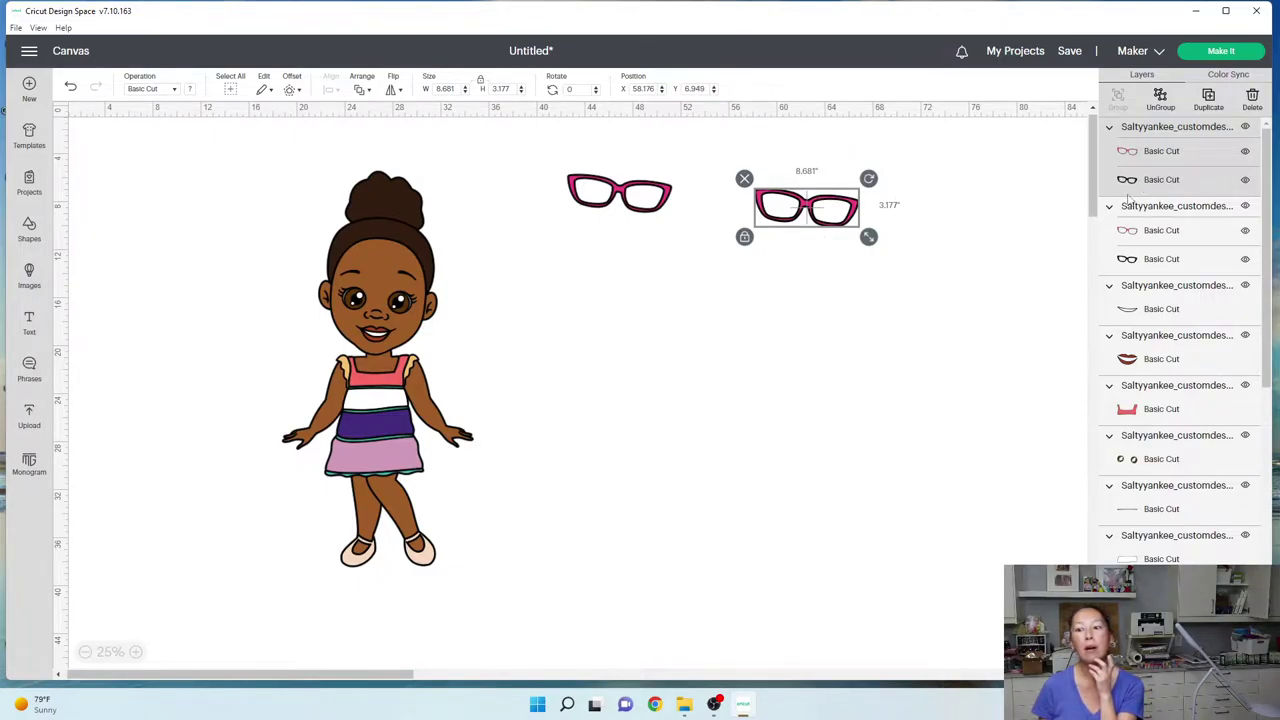
- Remove the pink layer from the copy, duplicate the black glasses, and stack them with the pink pair
click(1135, 233)
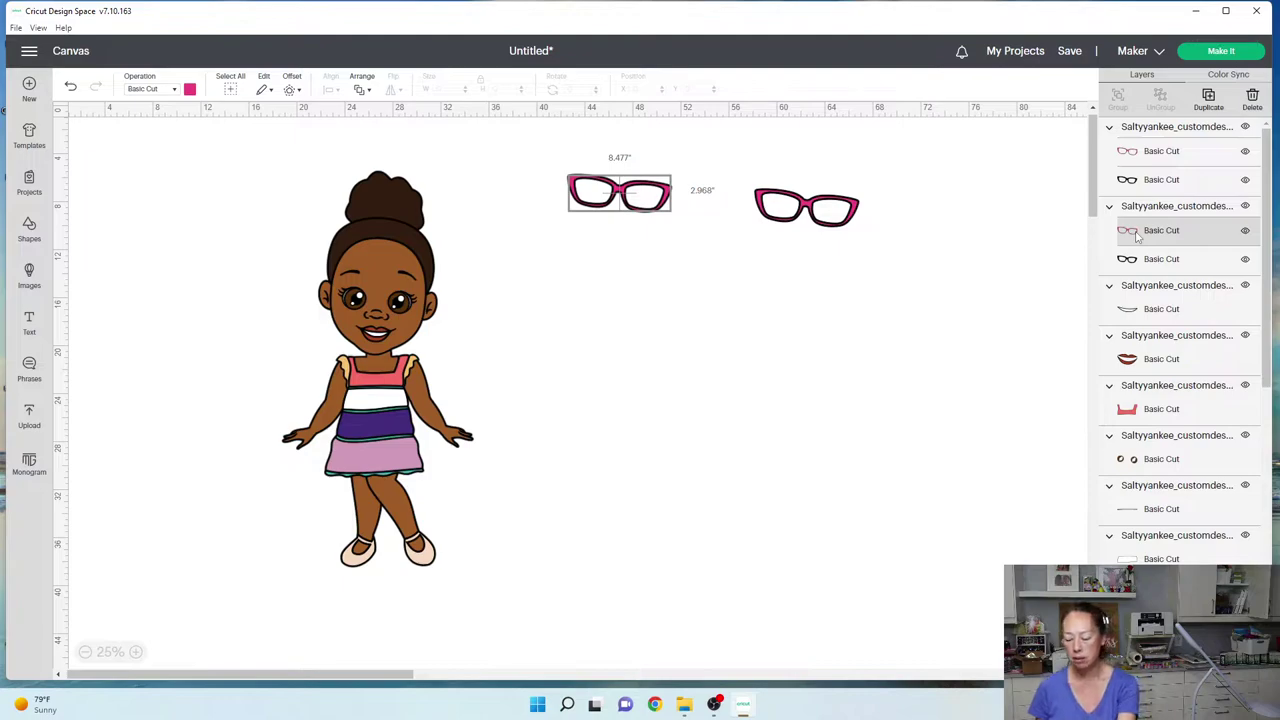
key(Delete)
drag(643, 191, 689, 205)
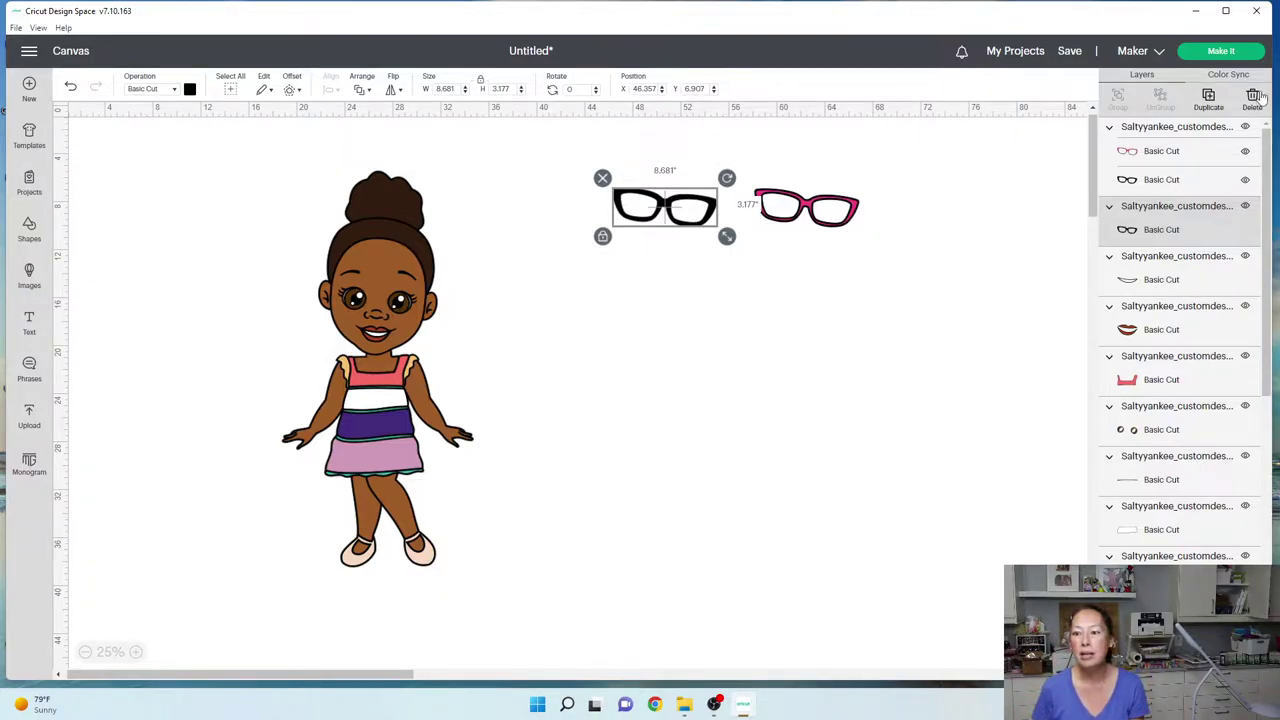
click(1206, 97)
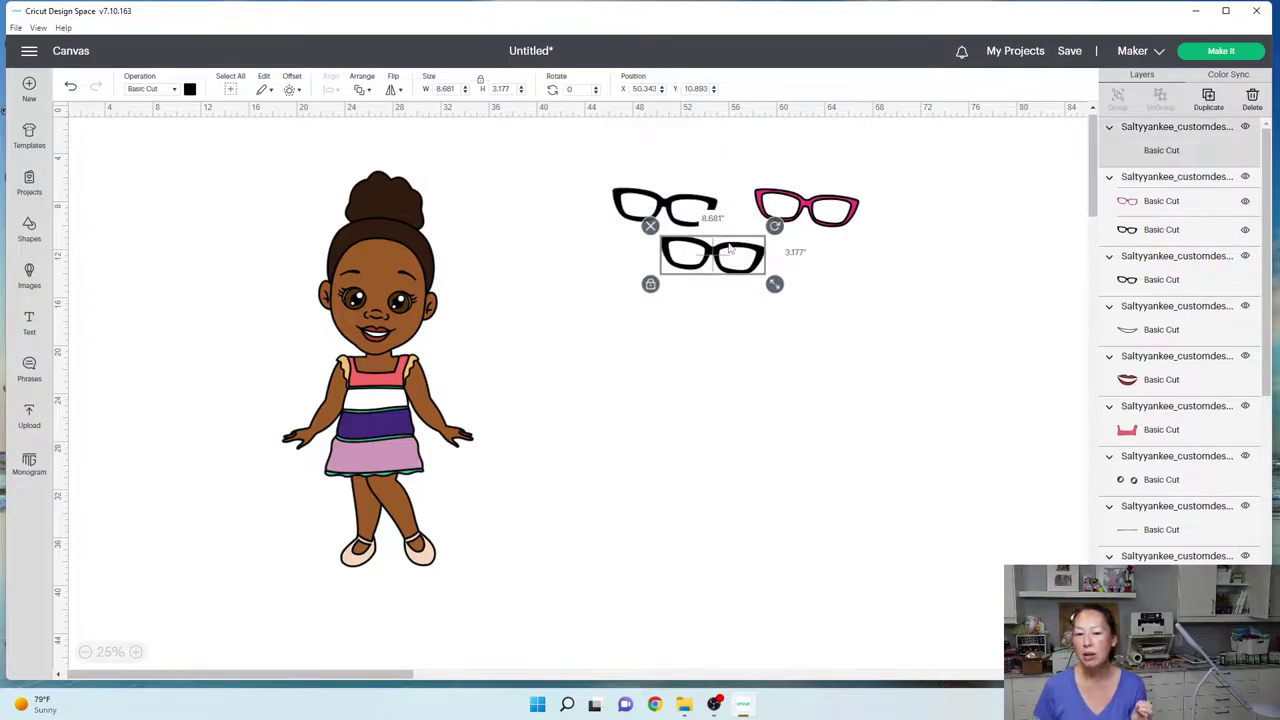
drag(706, 243, 656, 194)
click(822, 207)
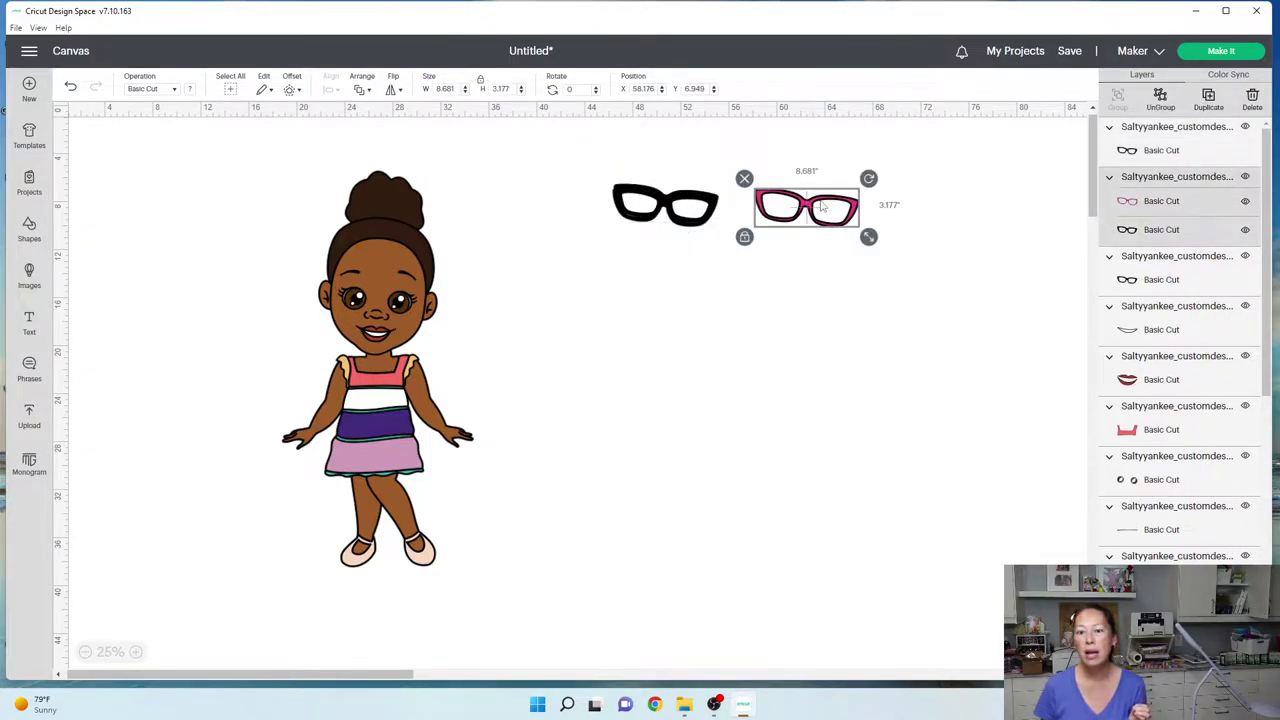
drag(822, 207, 678, 206)
- Move the pink skirt, purple band, brown body layer and green hem stripe off the doll
click(594, 347)
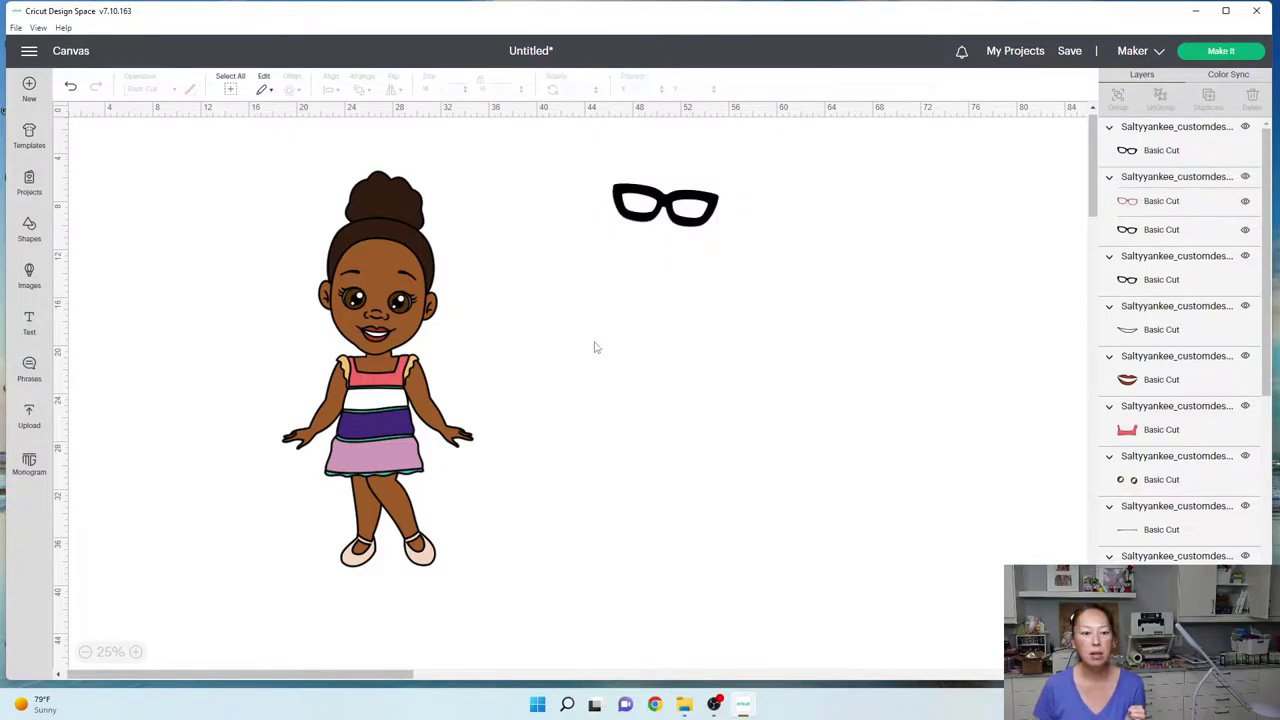
drag(352, 460, 711, 270)
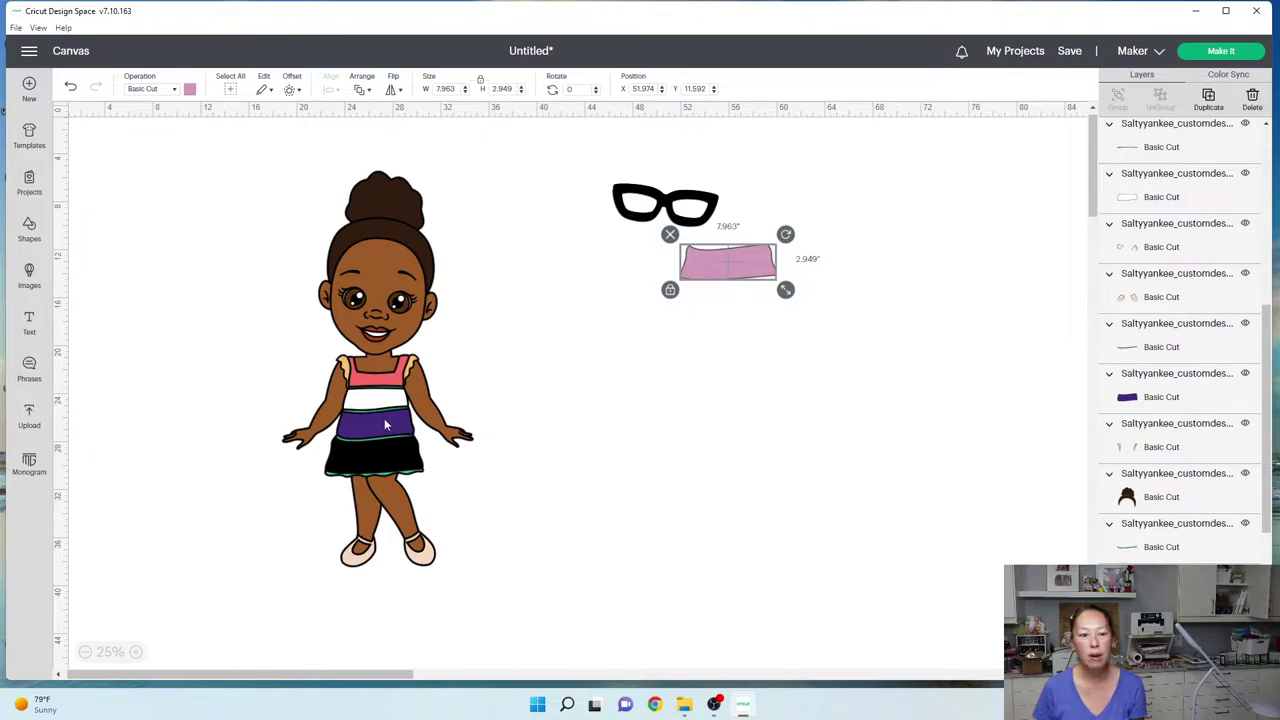
drag(385, 425, 758, 298)
click(444, 400)
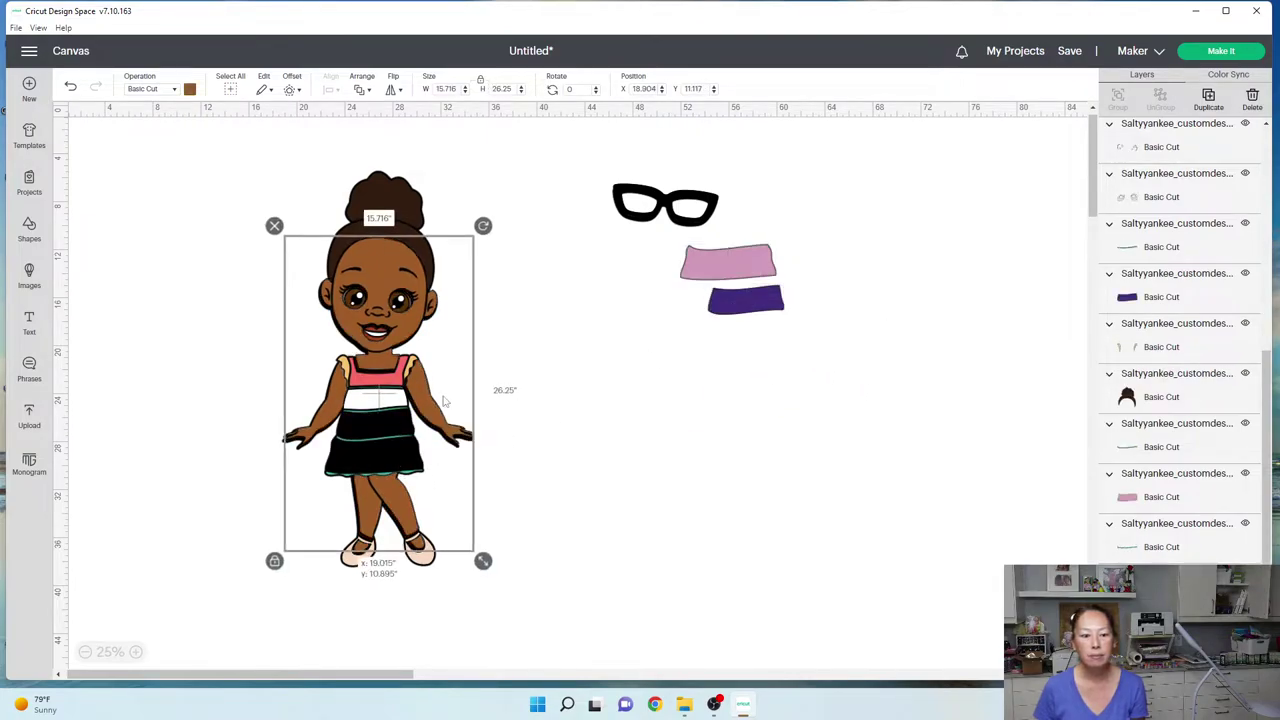
drag(444, 400, 148, 390)
drag(400, 432, 648, 303)
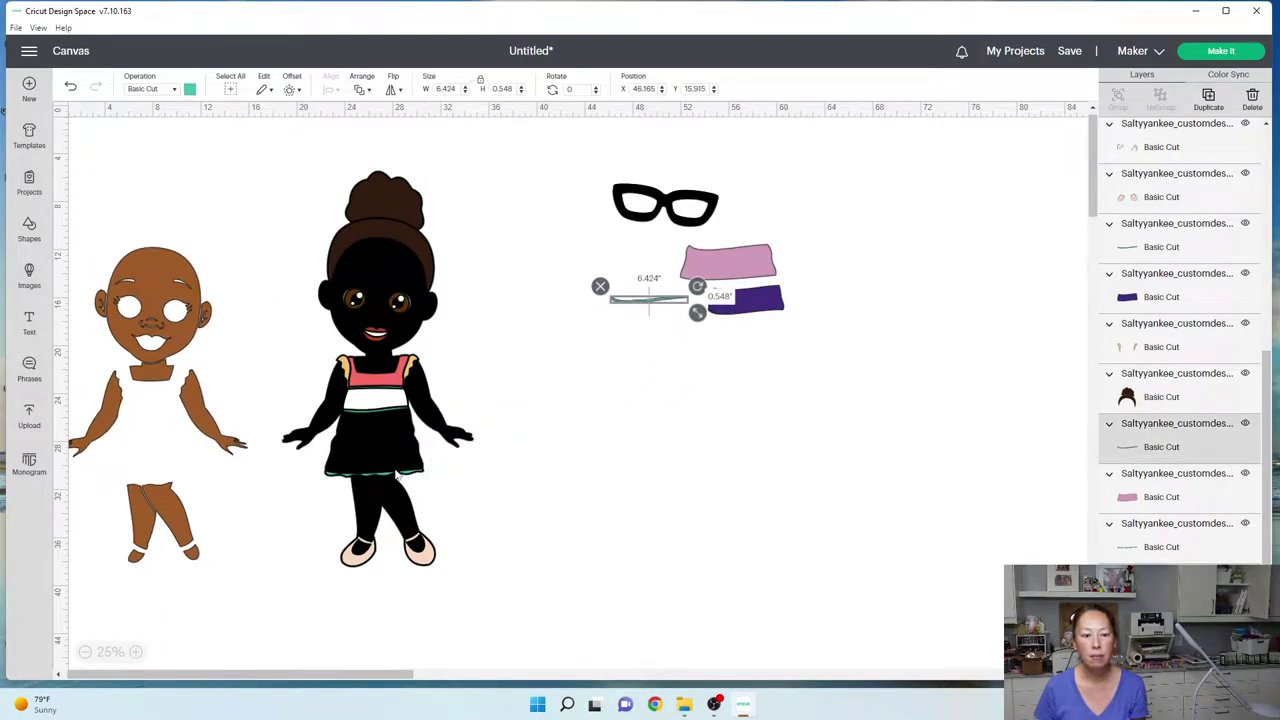
drag(397, 476, 674, 338)
click(663, 436)
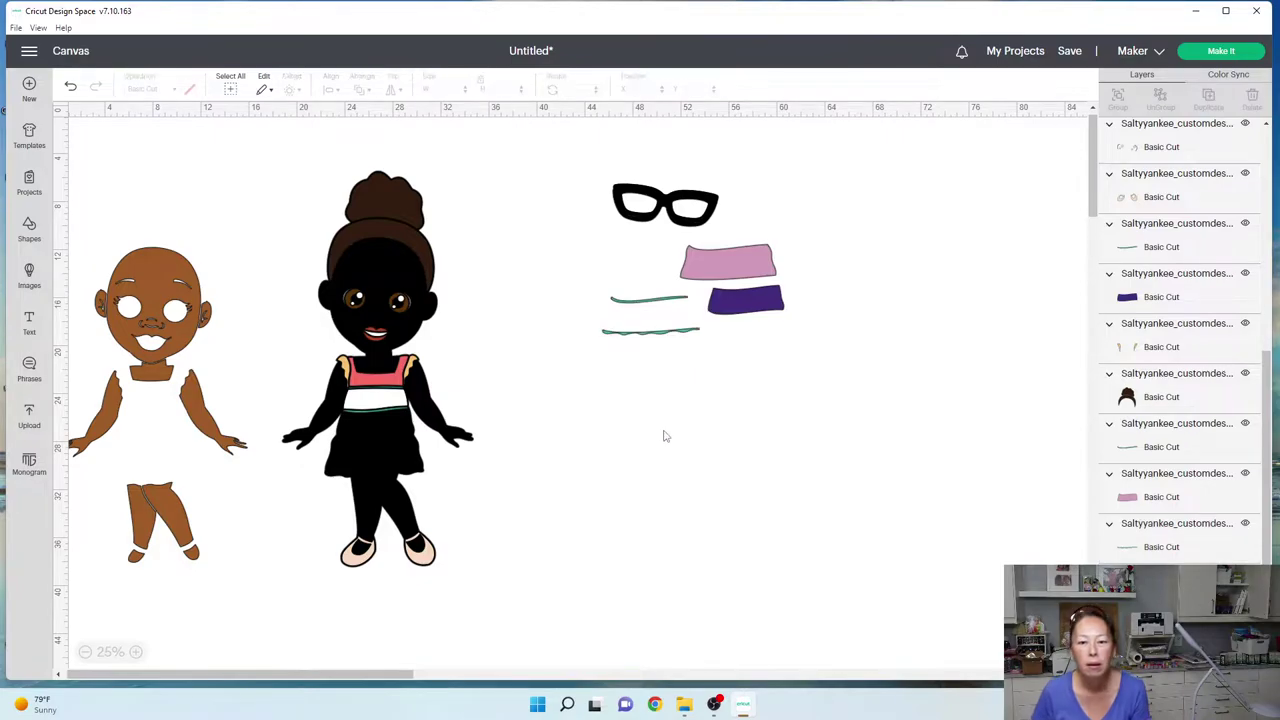
- Move the wavy green stripe, white band, lower green line and red band off the dress
click(137, 652)
click(137, 652)
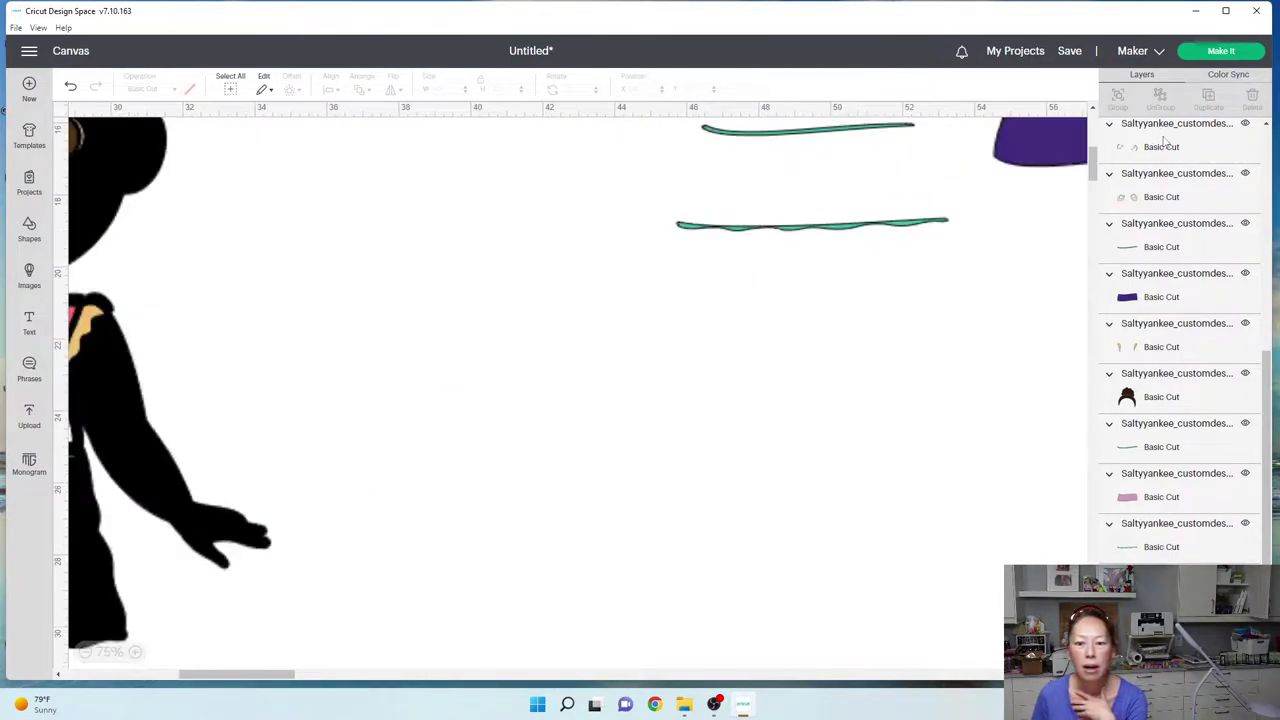
mouse_move(802, 233)
mouse_down()
mouse_move(746, 242)
mouse_move(812, 184)
mouse_up()
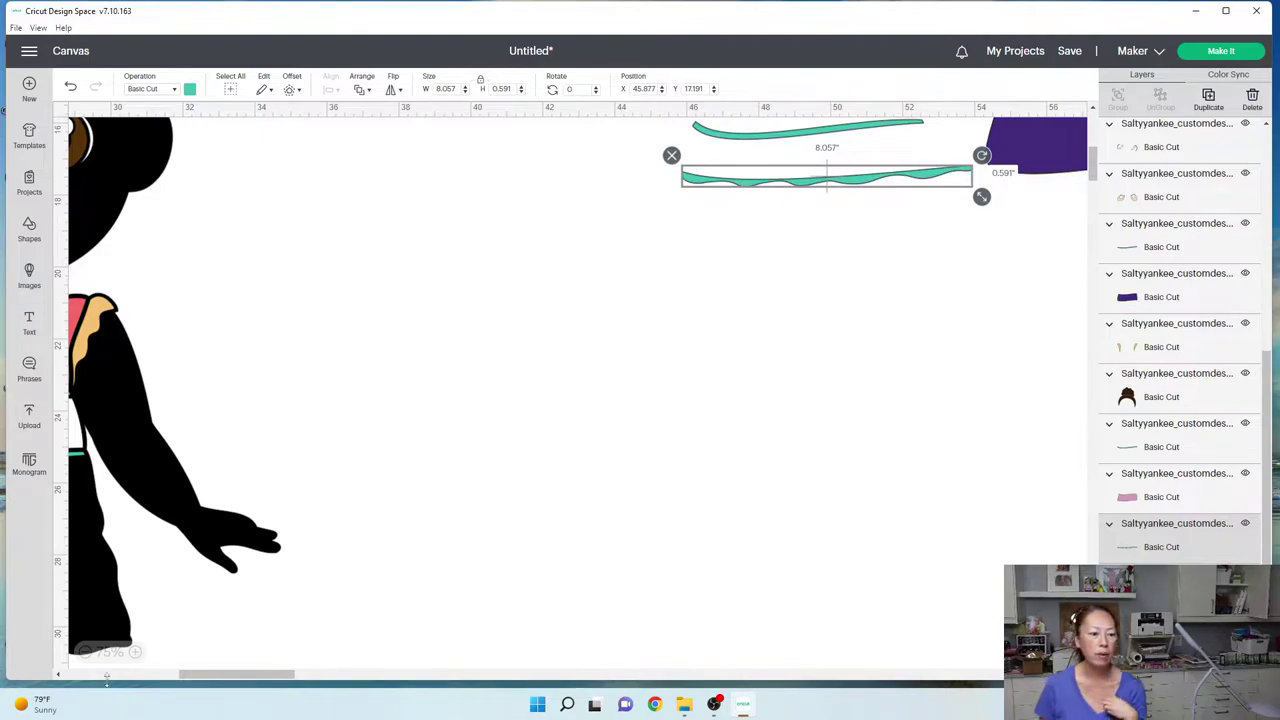
click(86, 652)
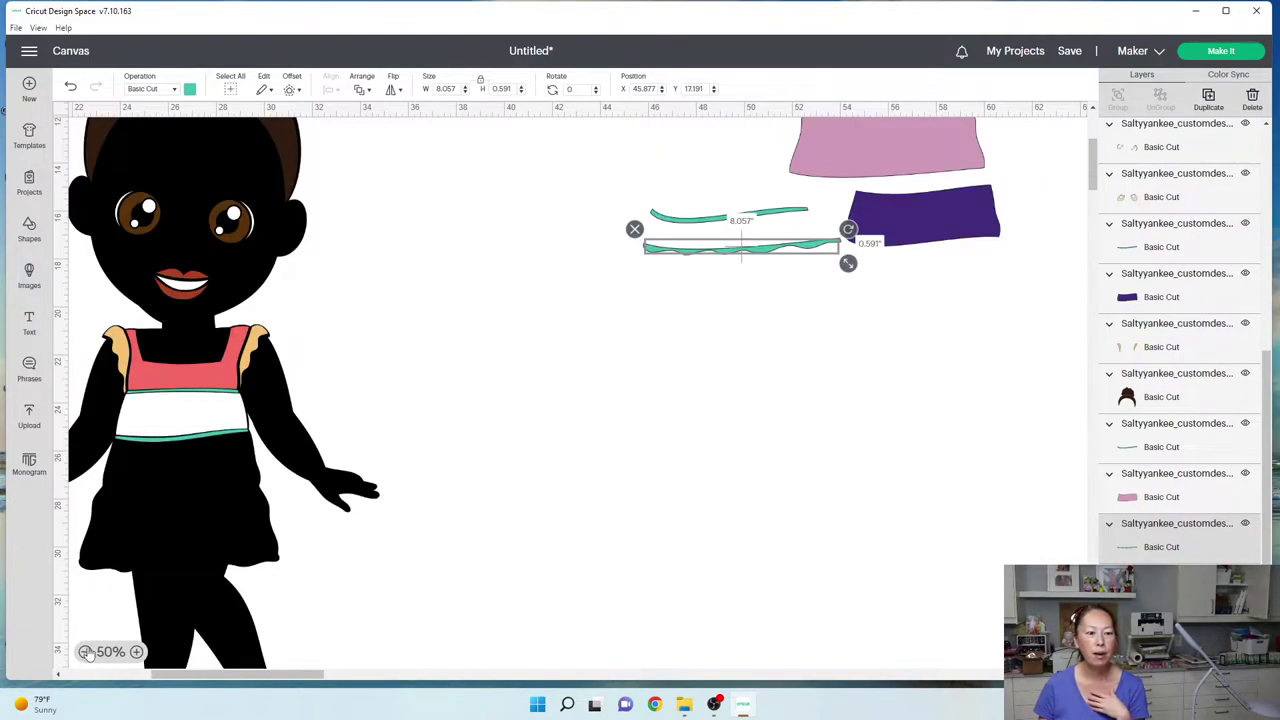
drag(160, 415, 788, 285)
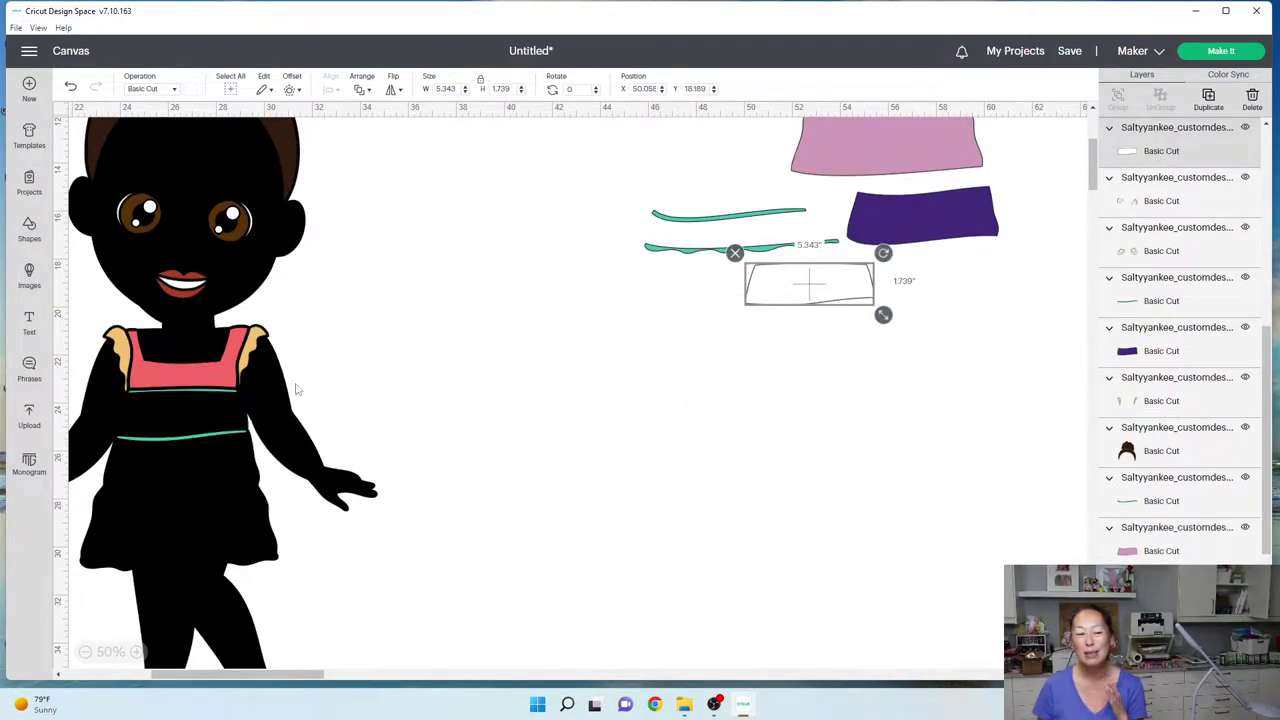
drag(225, 433, 895, 300)
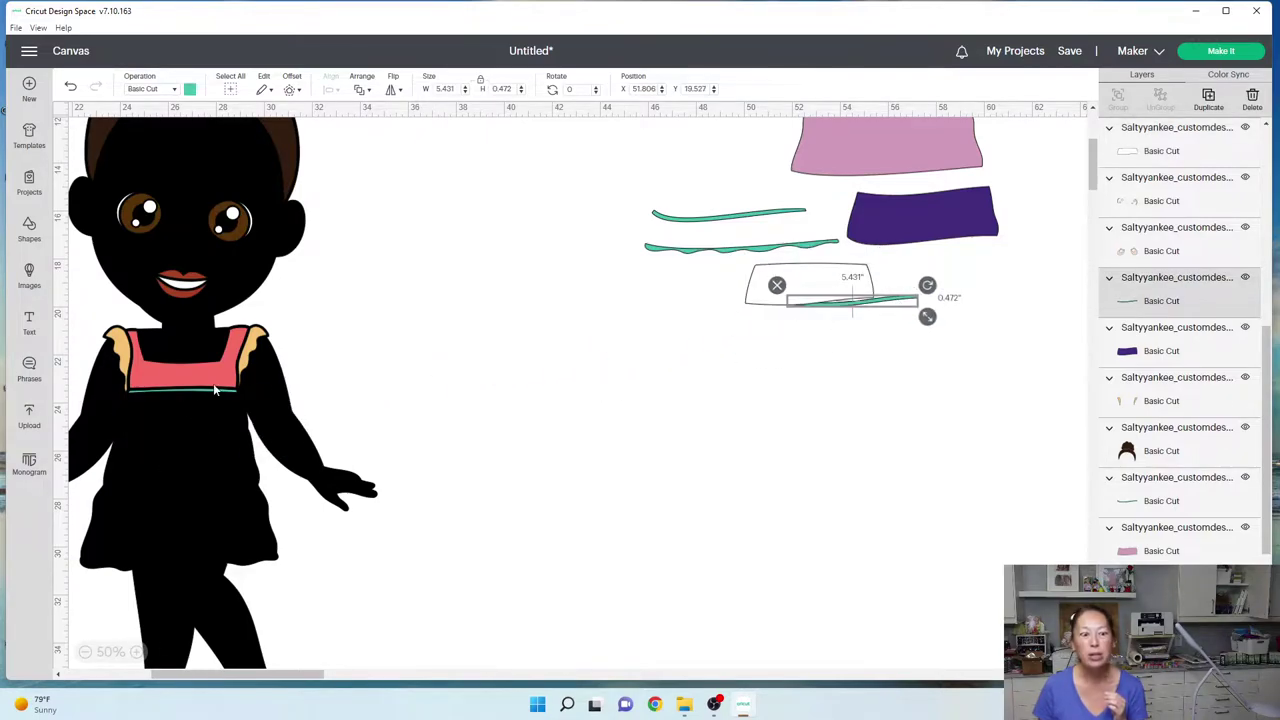
drag(178, 381, 817, 320)
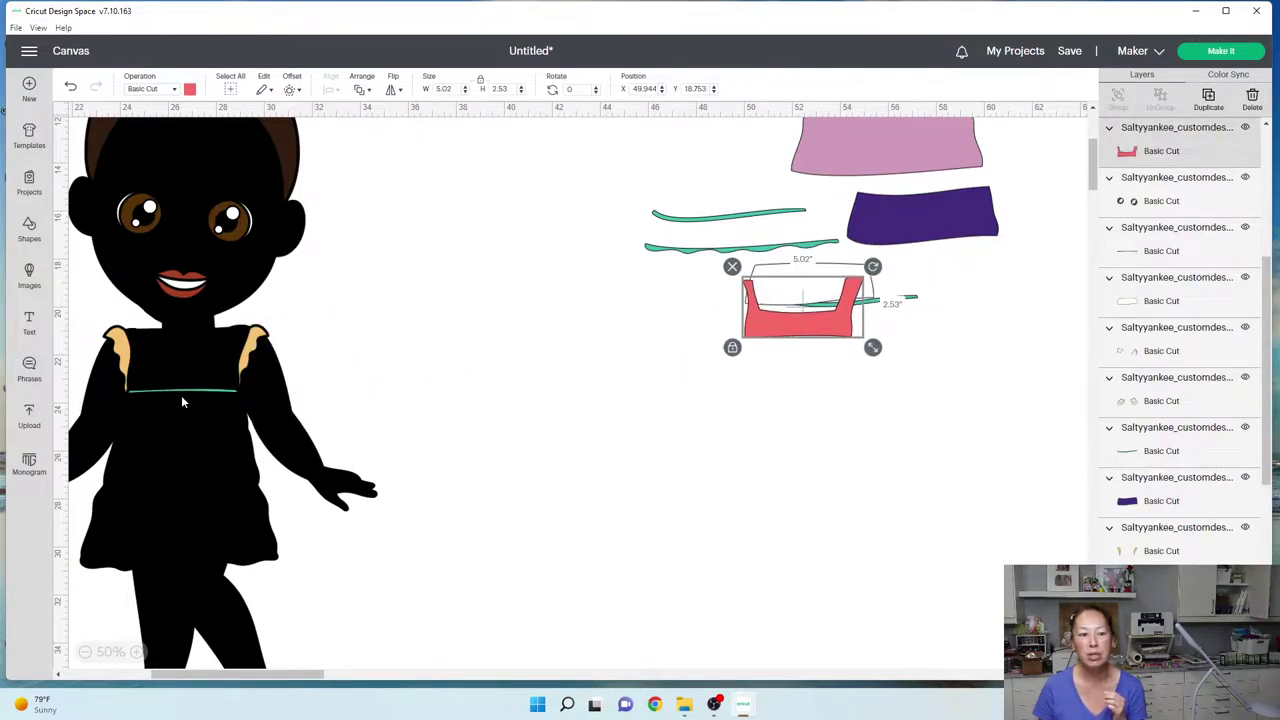
drag(181, 401, 276, 402)
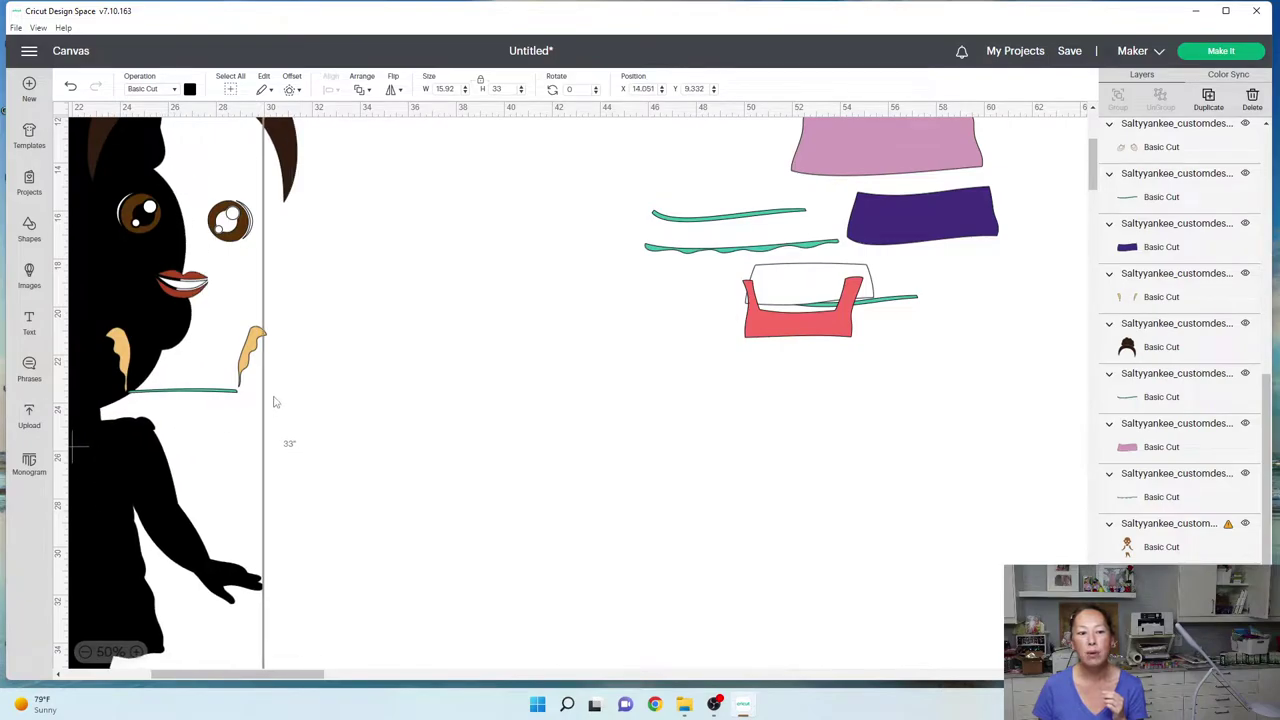
click(244, 355)
- Center the tan ruffle pair on the canvas and place a duplicate below it
drag(244, 355, 668, 410)
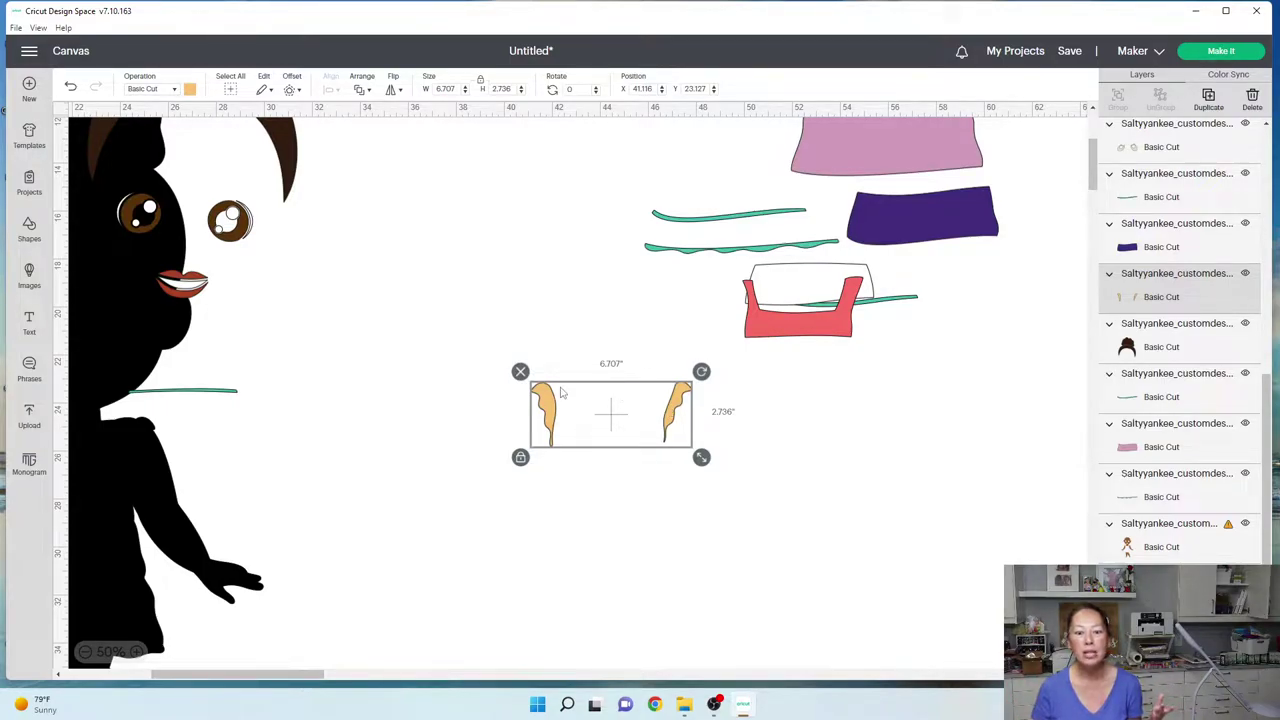
drag(682, 416, 656, 350)
click(1207, 112)
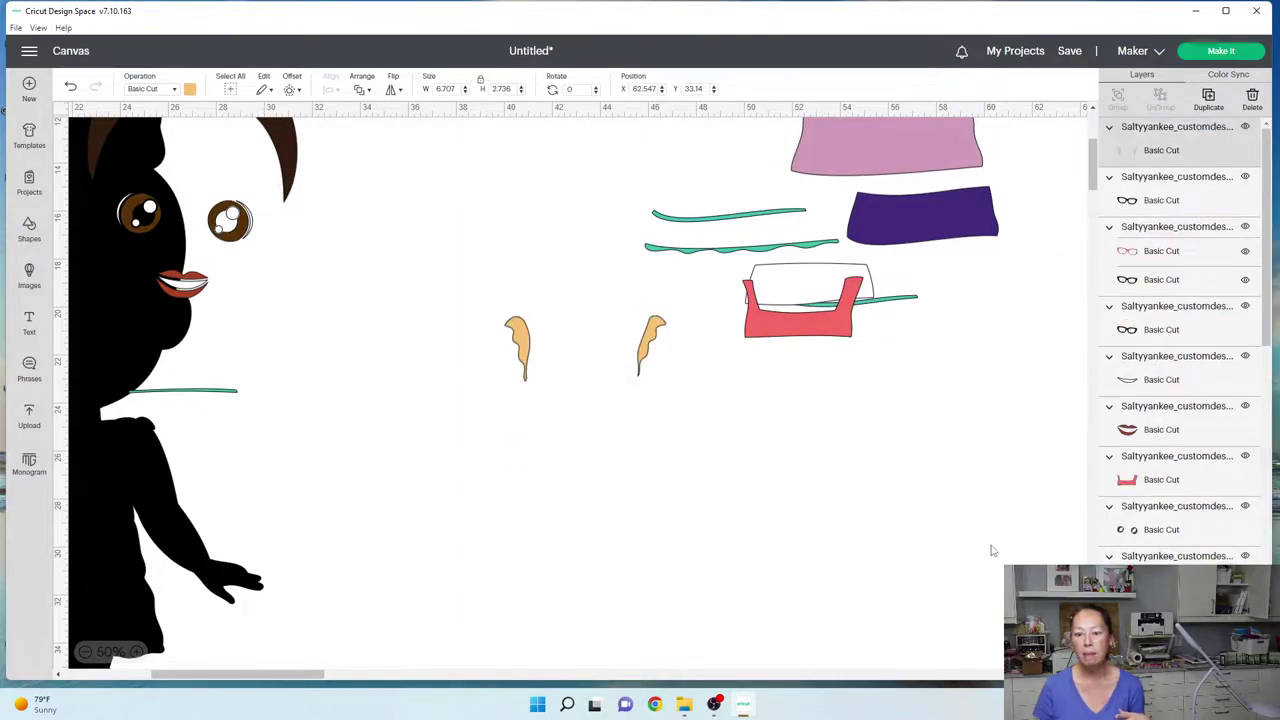
drag(1060, 656, 532, 443)
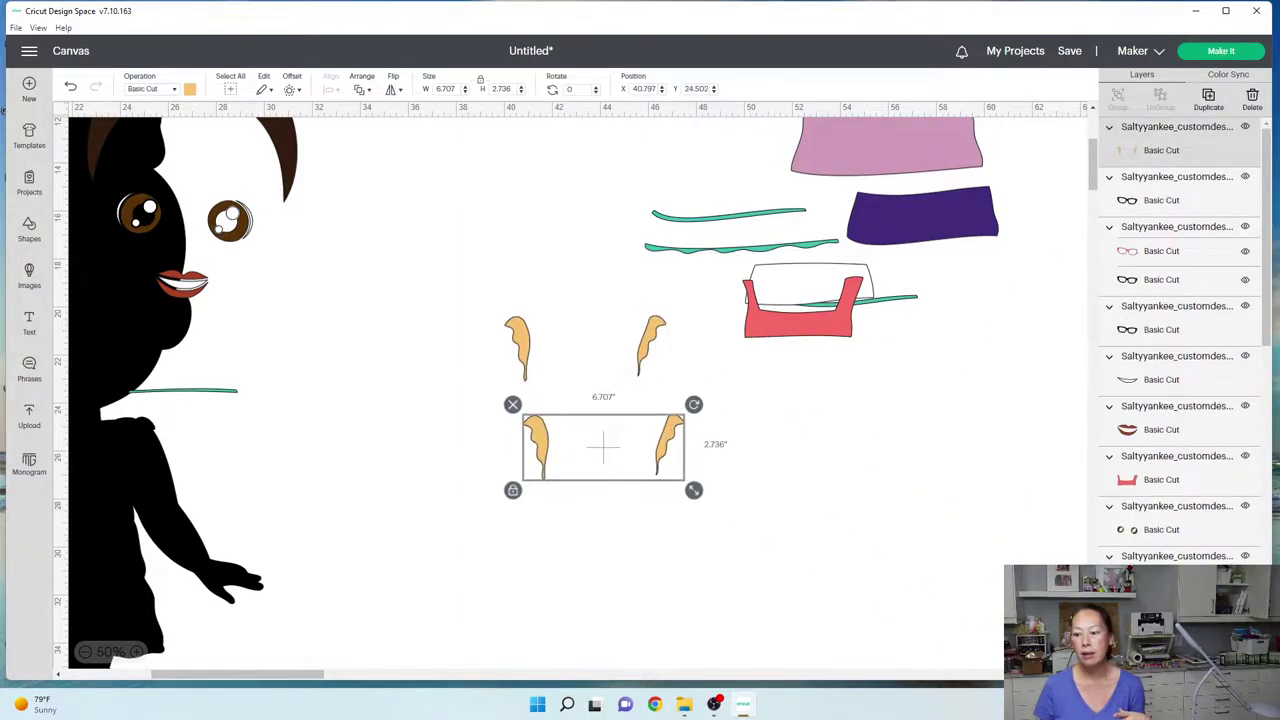
click(1240, 660)
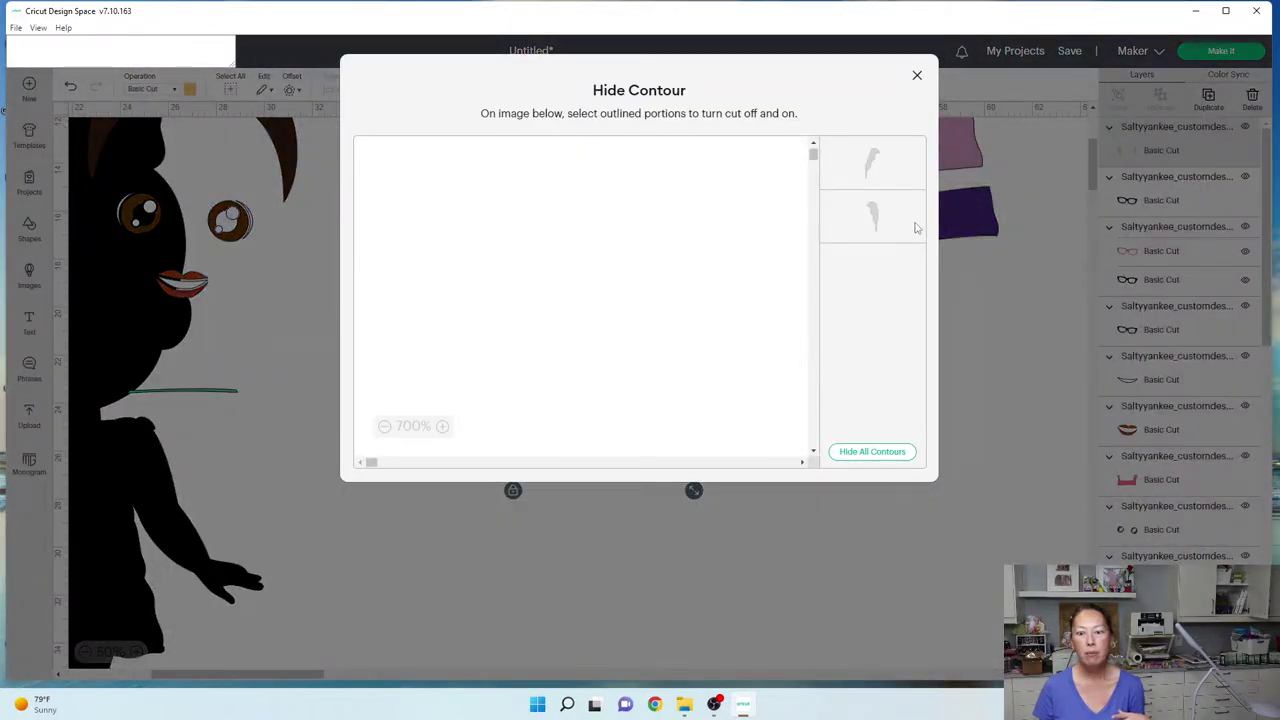
click(917, 75)
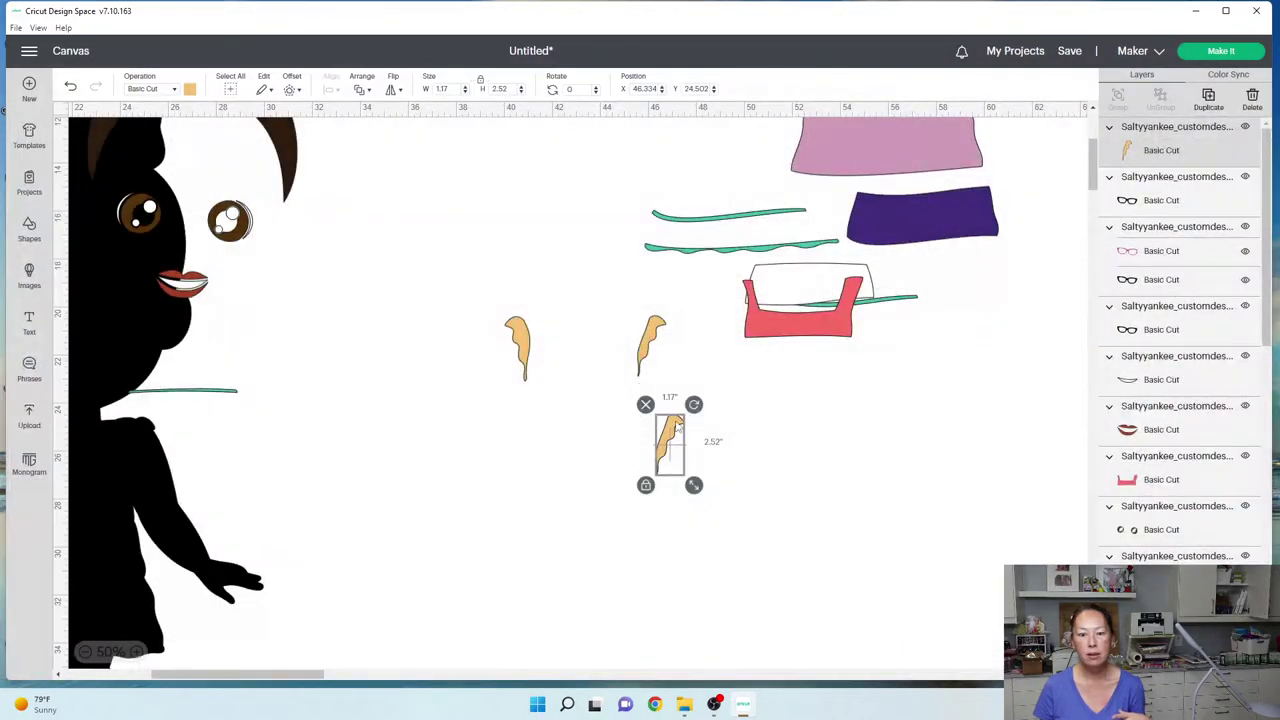
- Hide one ruffle's contour in the upper pair, leaving a single piece
click(658, 348)
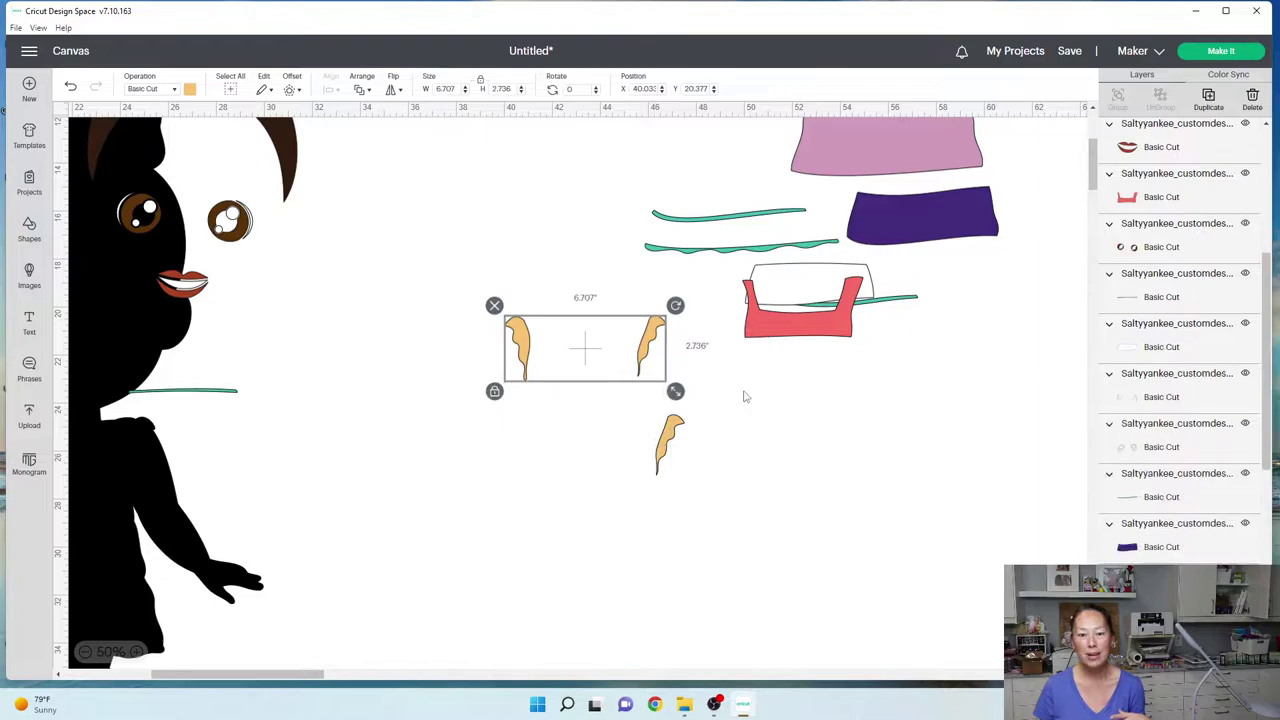
click(1245, 655)
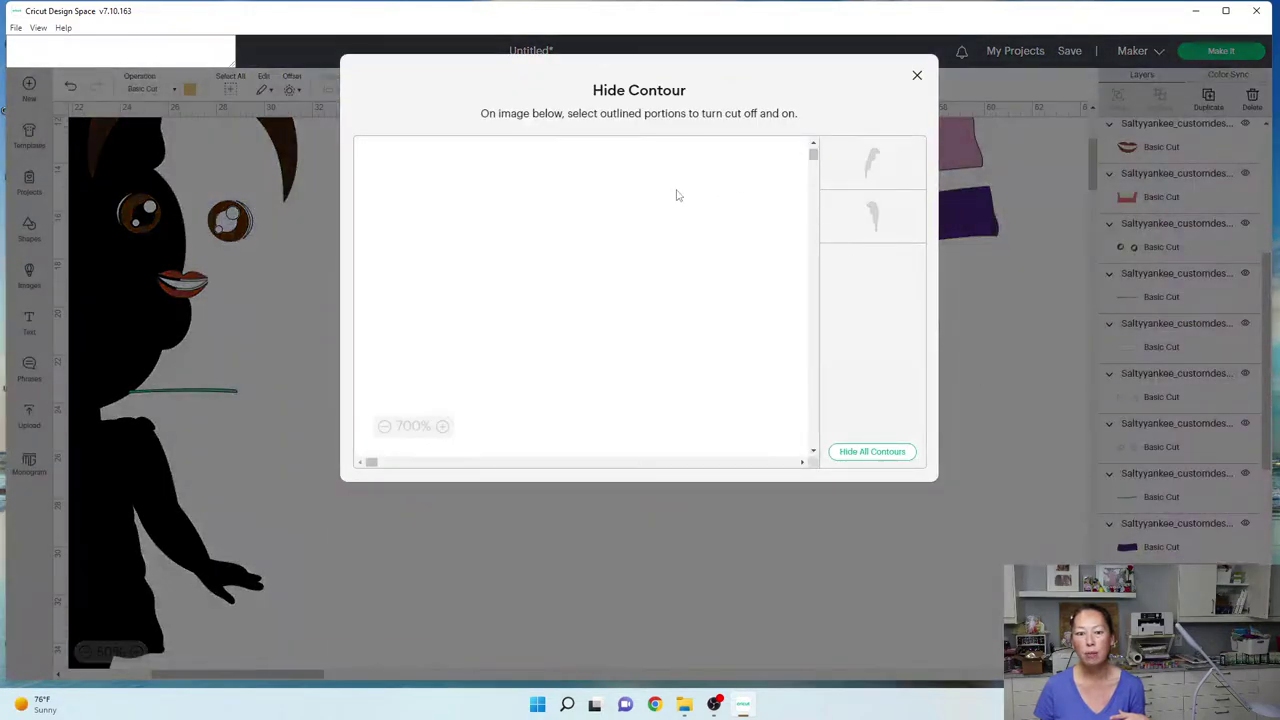
click(897, 166)
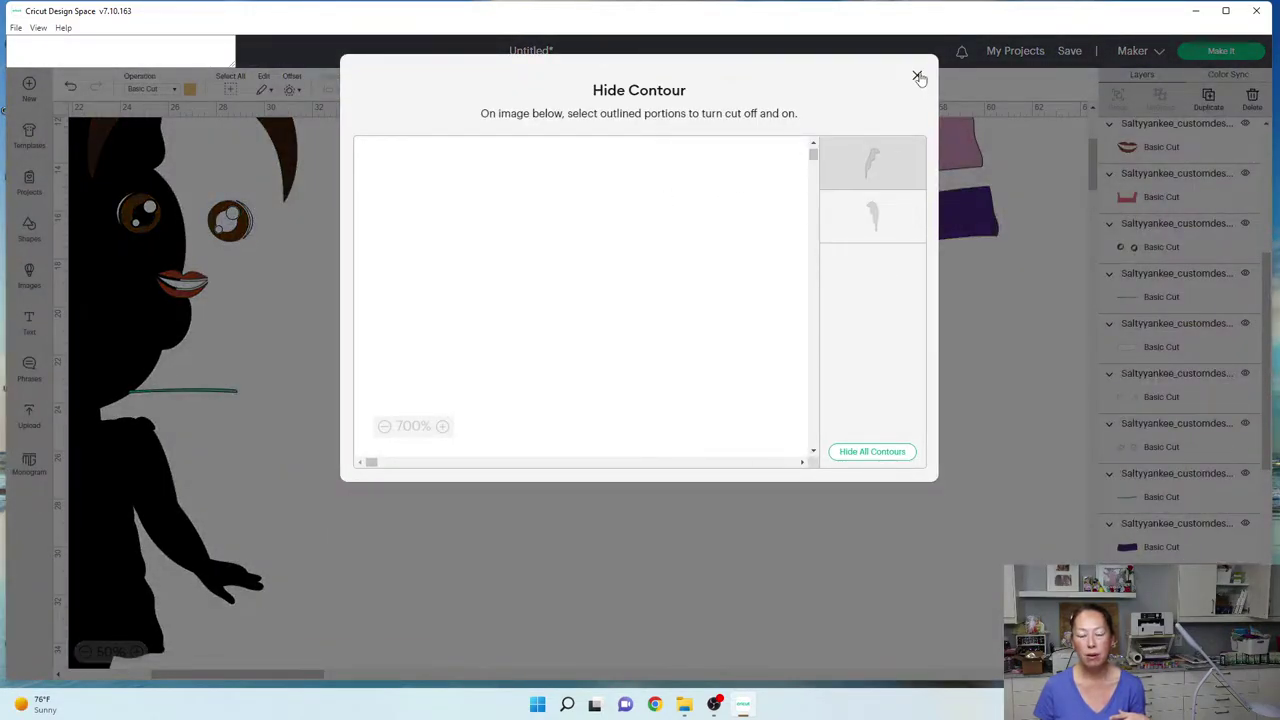
click(917, 77)
- Rotate one single ruffle piece, line both up, and place them onto the purple band
drag(511, 340, 625, 432)
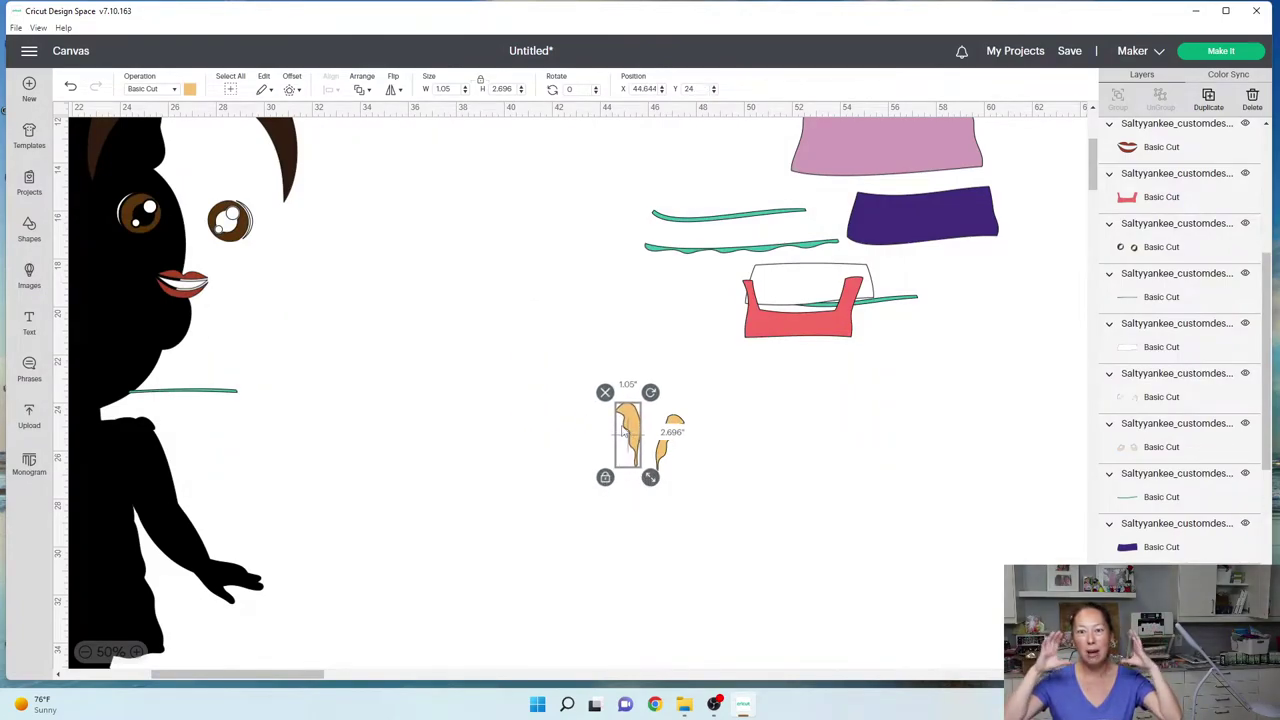
drag(670, 425, 594, 425)
click(628, 425)
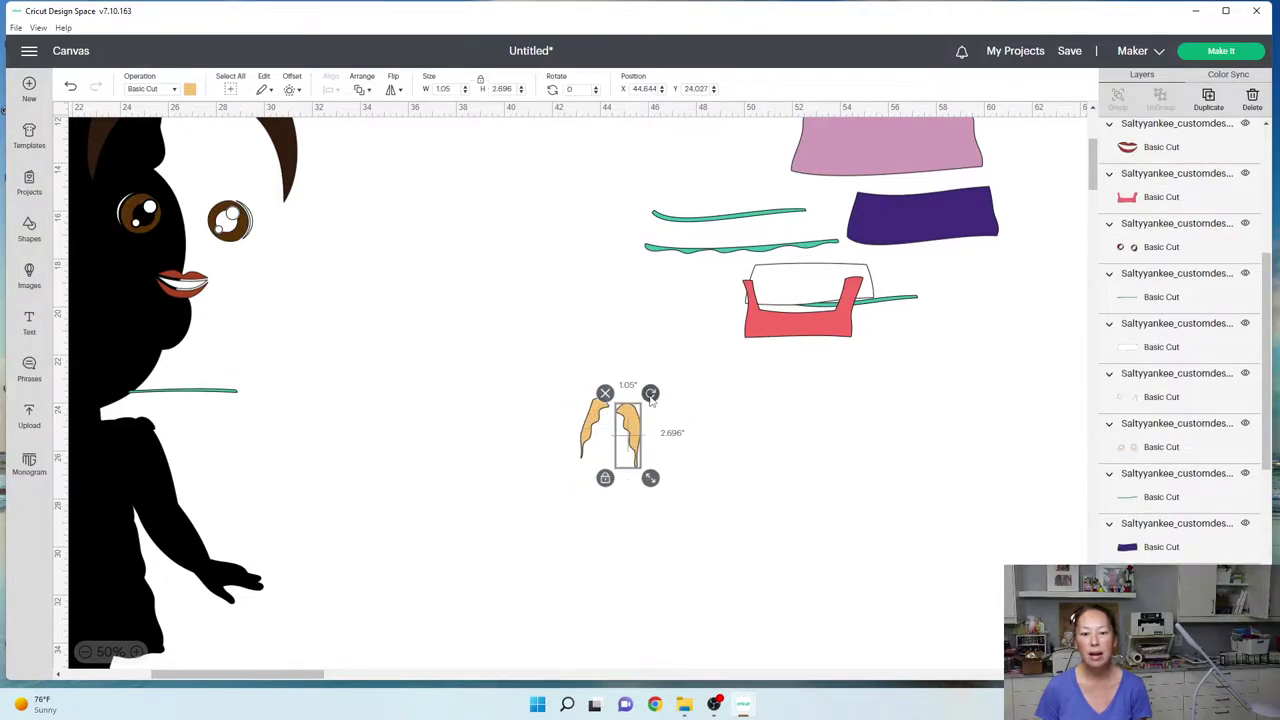
drag(650, 395, 610, 447)
drag(540, 380, 642, 520)
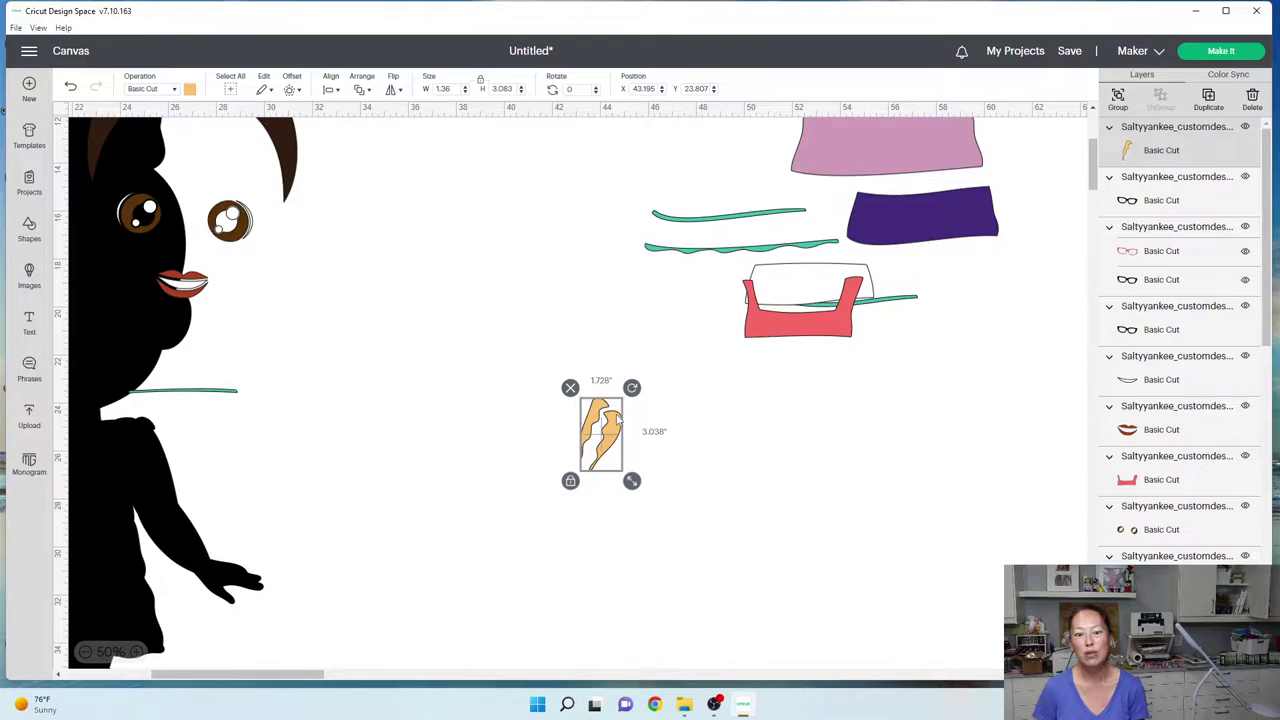
drag(604, 420, 940, 238)
click(186, 604)
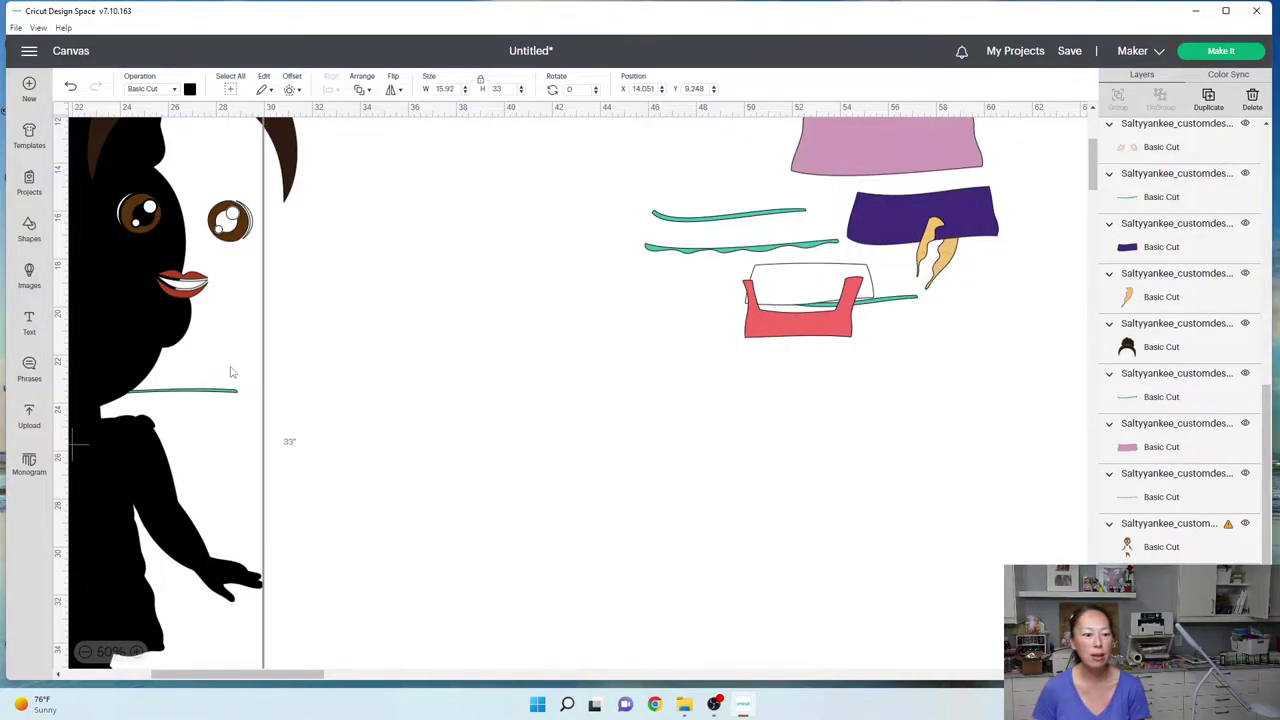
- Zoom out and move the pair of shoes off the doll's feet
click(86, 651)
click(505, 449)
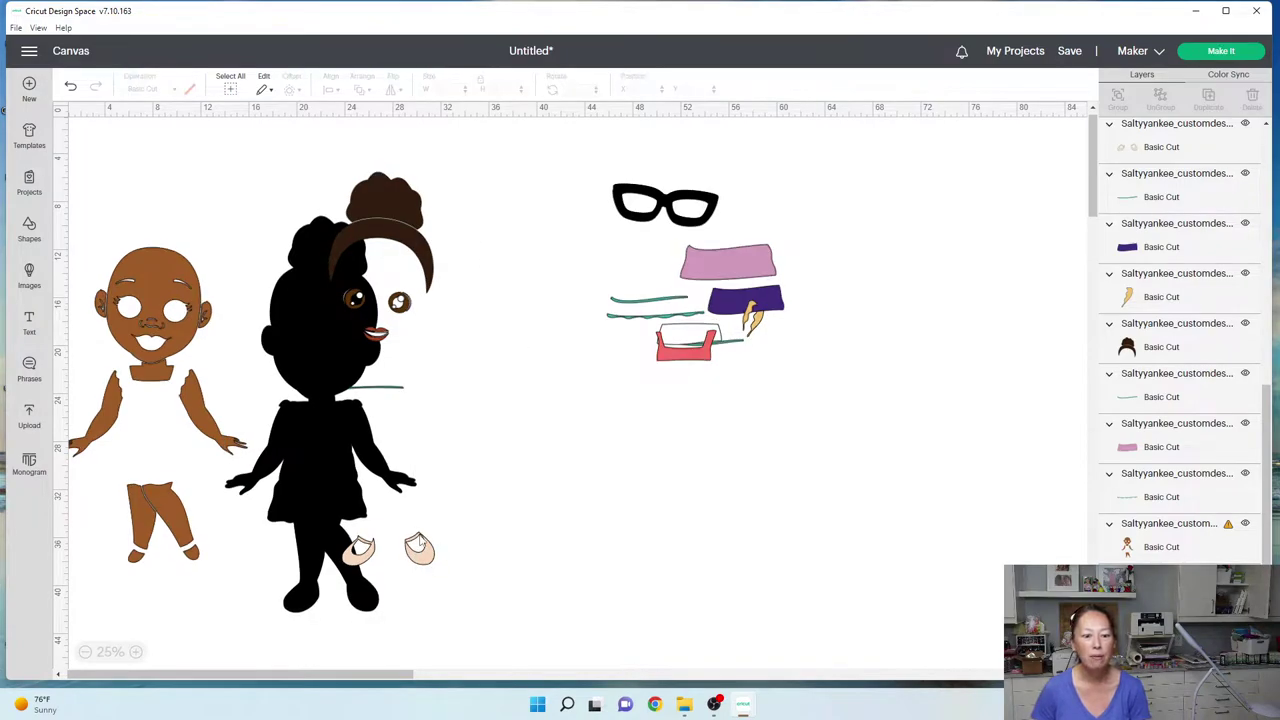
drag(420, 544, 693, 432)
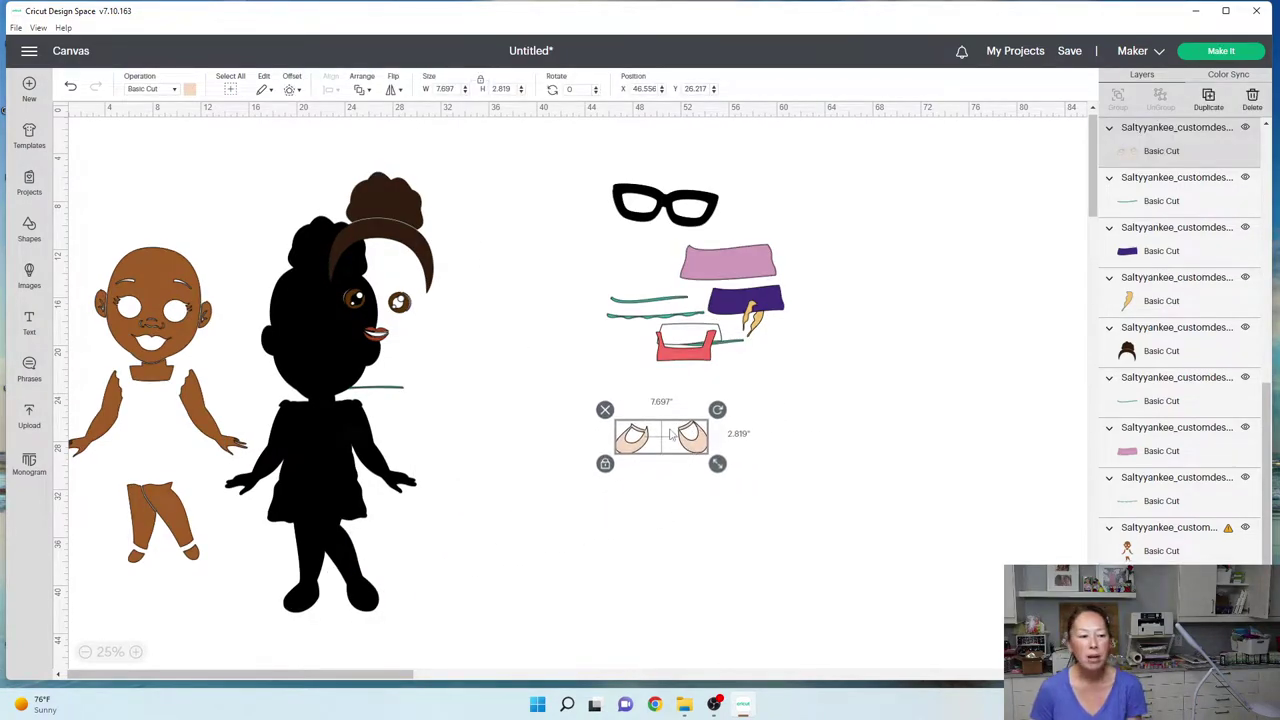
- Add a square enlarged to about 20.611 inches and slice the hand piece with it
click(29, 228)
key(Escape)
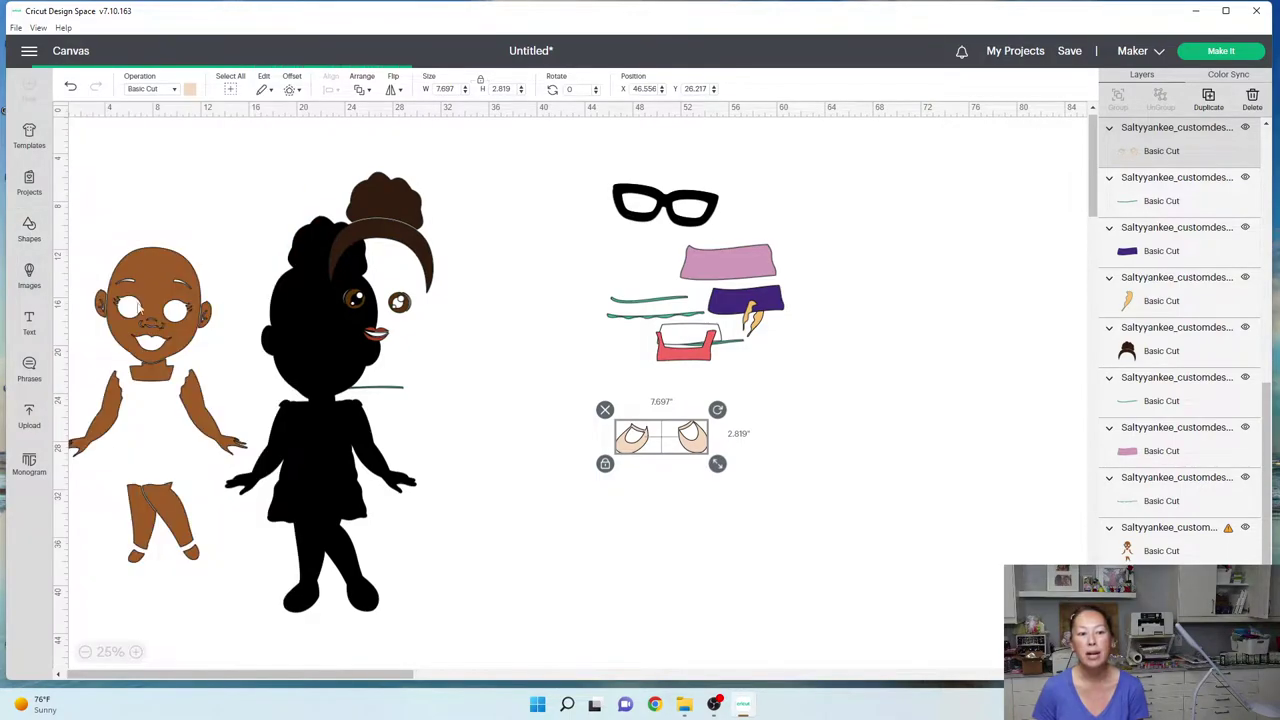
drag(95, 162, 740, 600)
drag(594, 451, 760, 491)
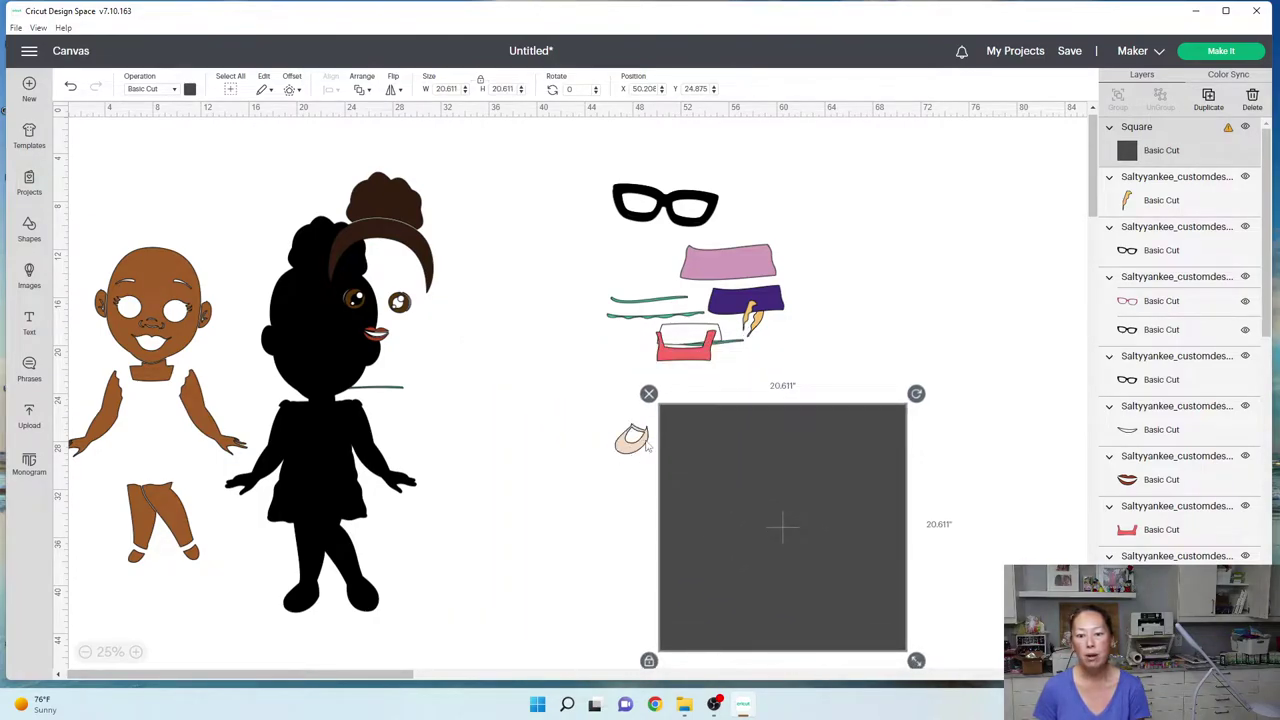
drag(591, 424, 760, 470)
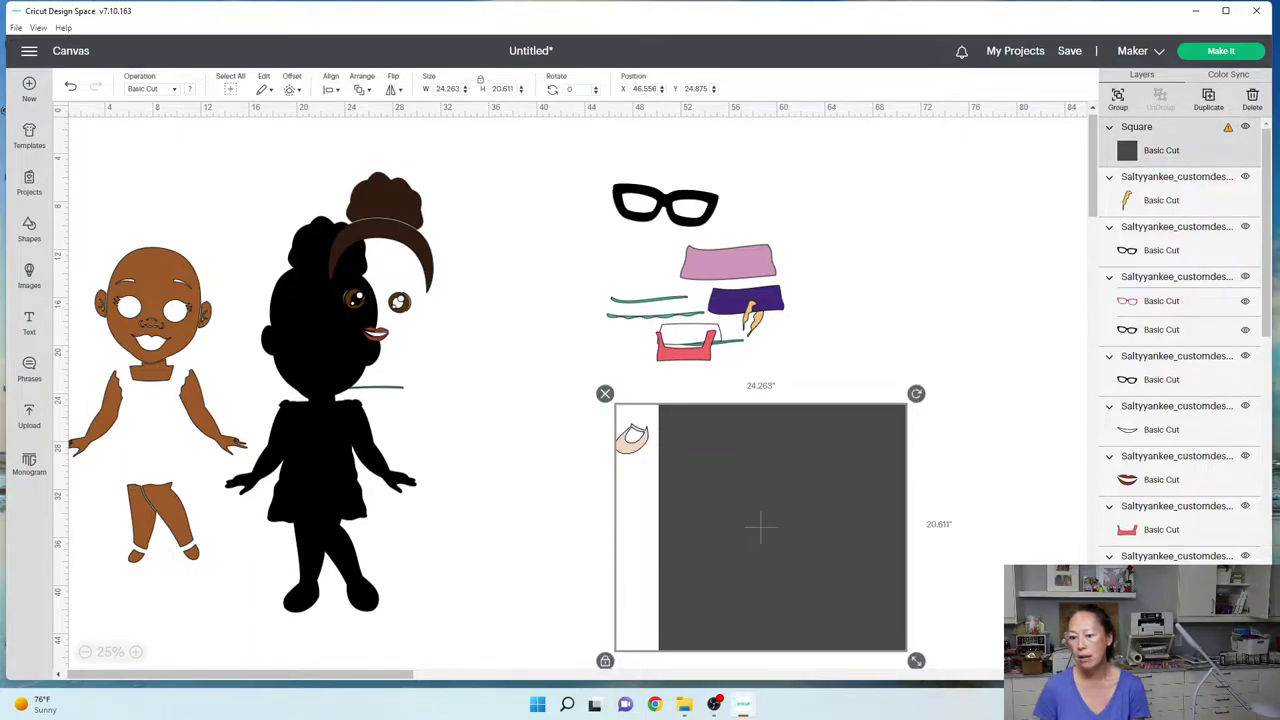
click(1125, 662)
- Delete the dark hand leftover, park the peach pieces on the red top and purple piece, and pull off the hair
drag(714, 420, 840, 438)
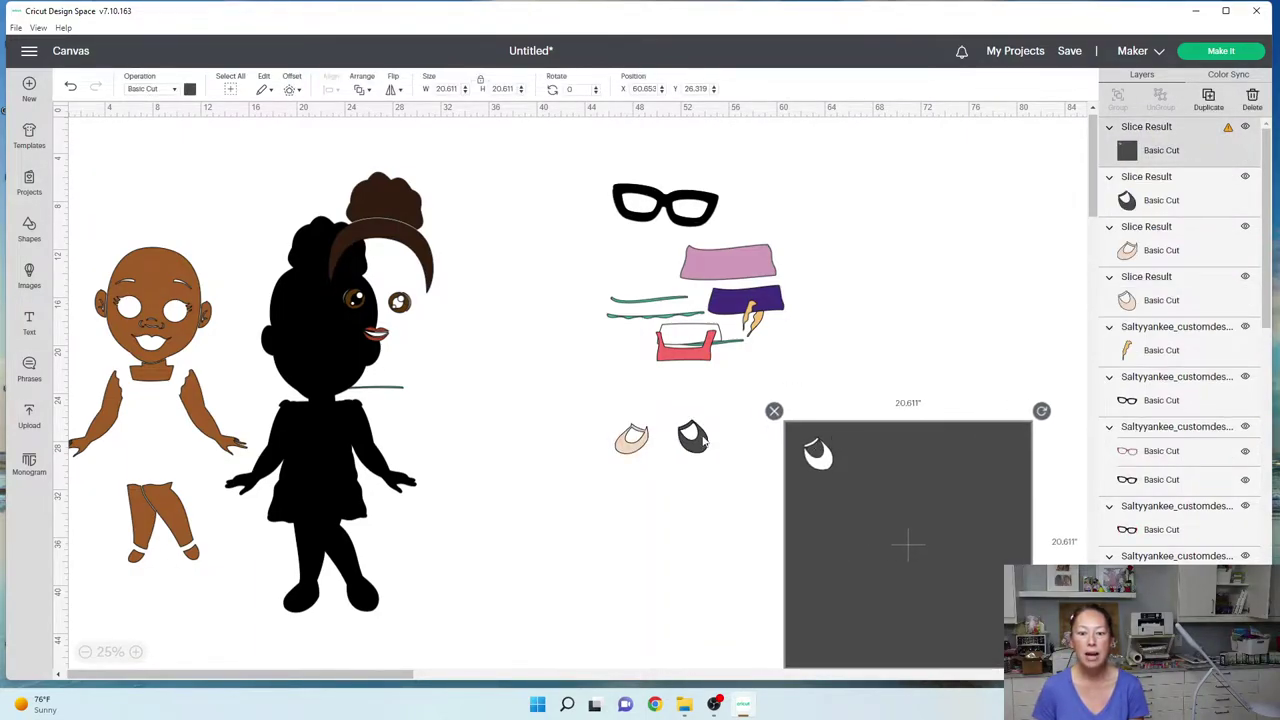
drag(703, 438, 703, 528)
key(Delete)
mouse_move(699, 446)
mouse_down()
mouse_move(768, 489)
mouse_move(606, 438)
mouse_move(734, 440)
mouse_move(682, 442)
mouse_up()
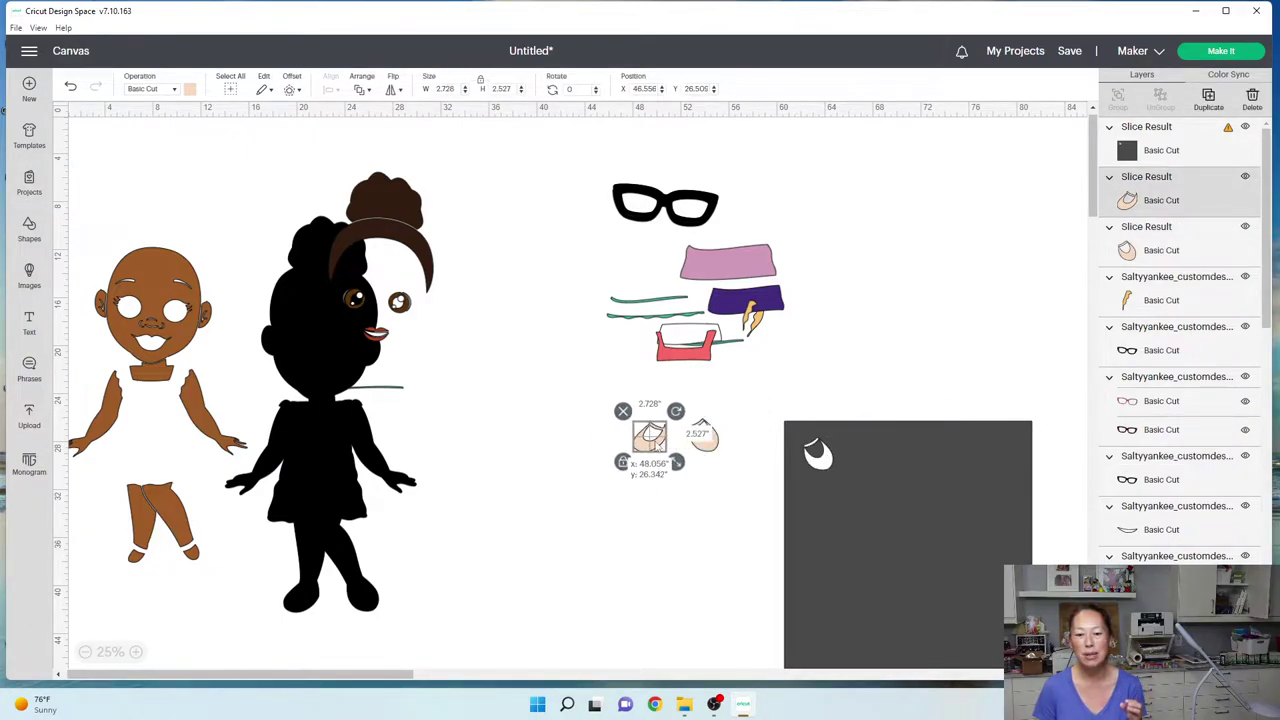
drag(649, 436, 705, 369)
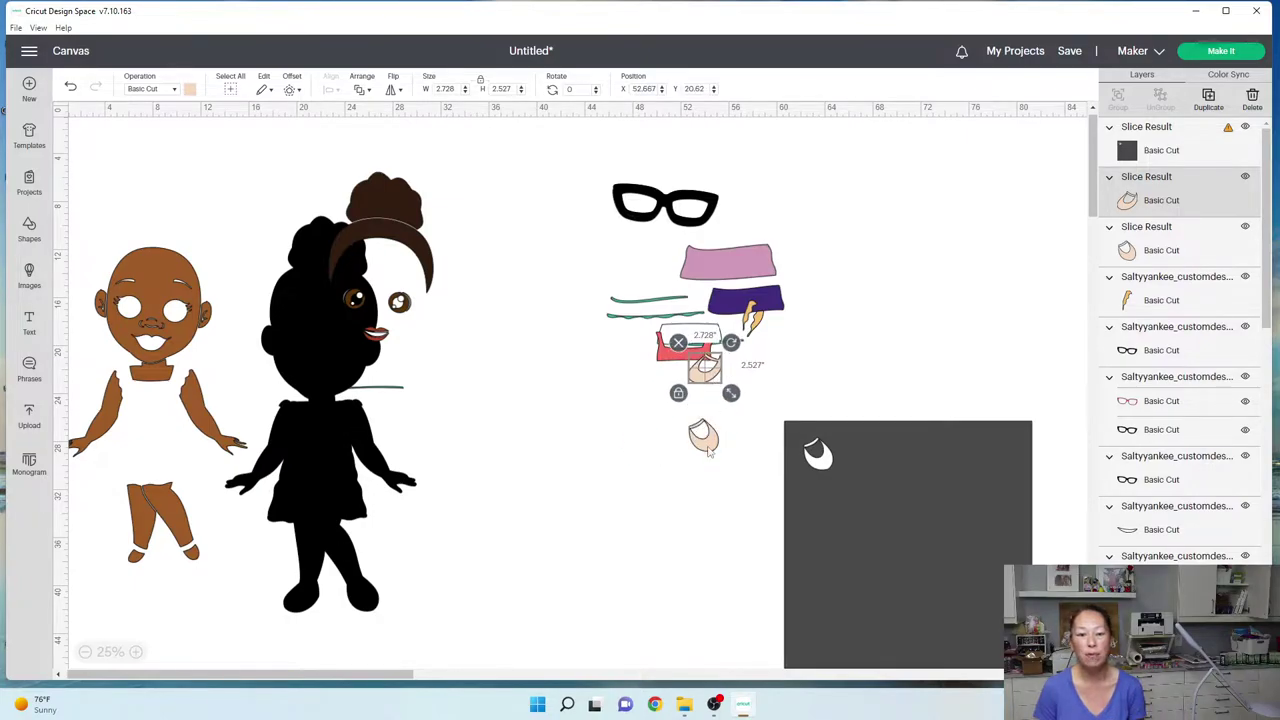
drag(707, 448, 737, 305)
drag(367, 216, 585, 447)
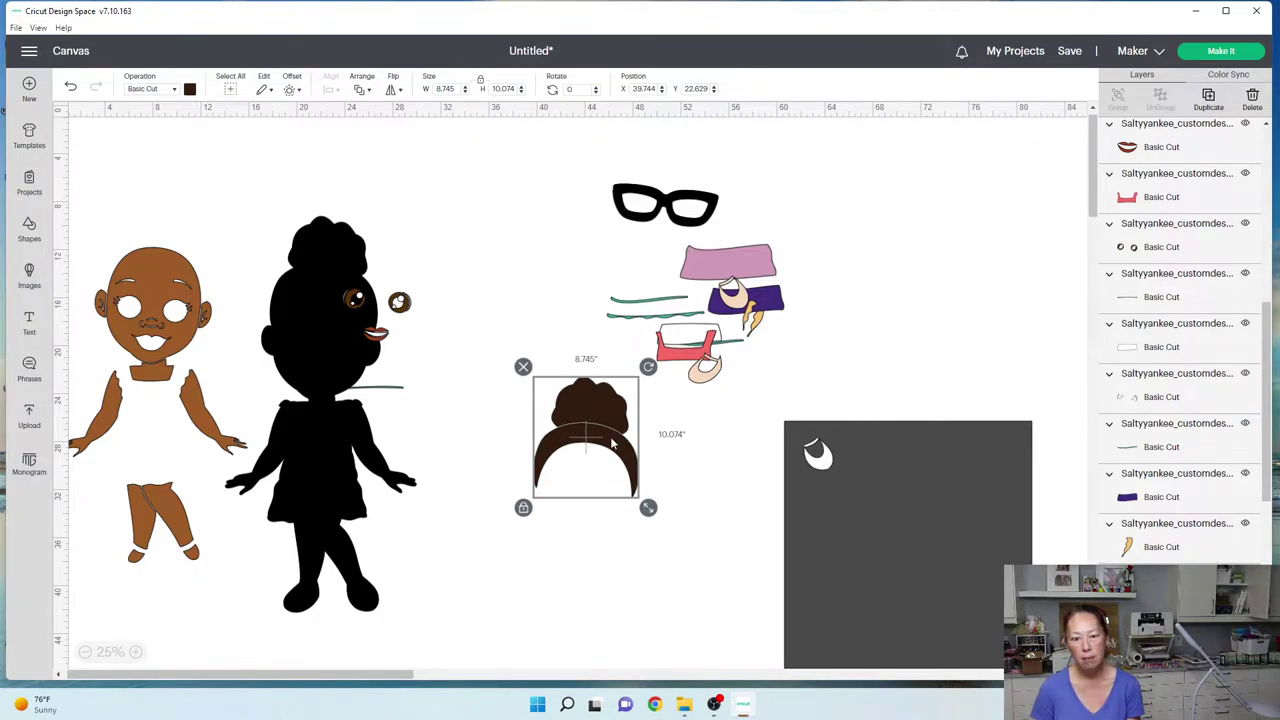
- Duplicate the brown hair, hide one contour on the copy, and stack it on the hair arc
drag(613, 445, 572, 404)
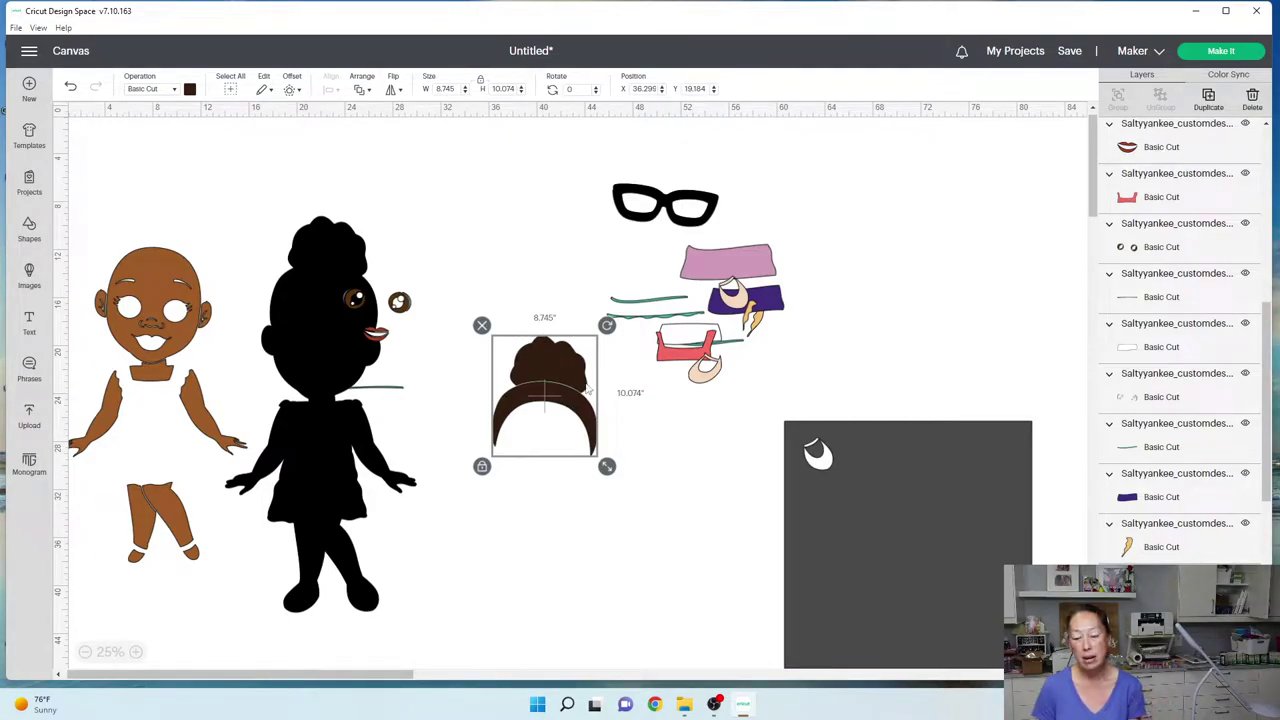
click(1210, 100)
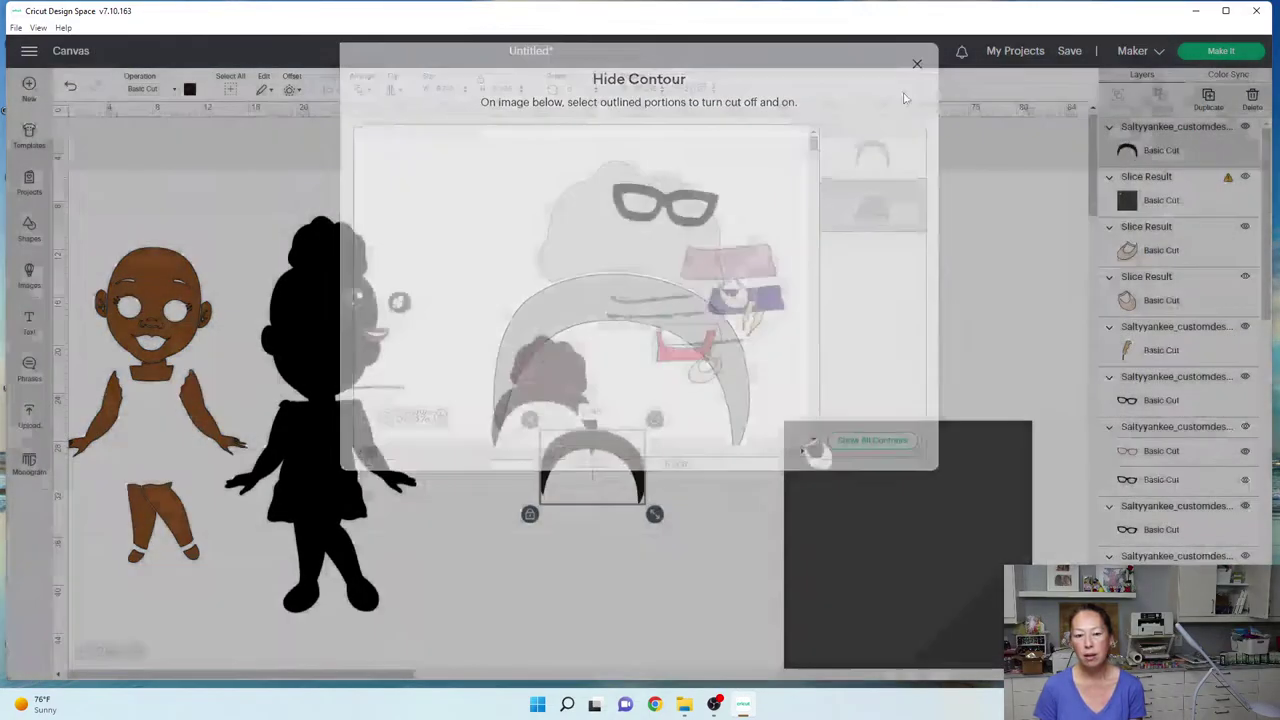
click(917, 75)
click(563, 375)
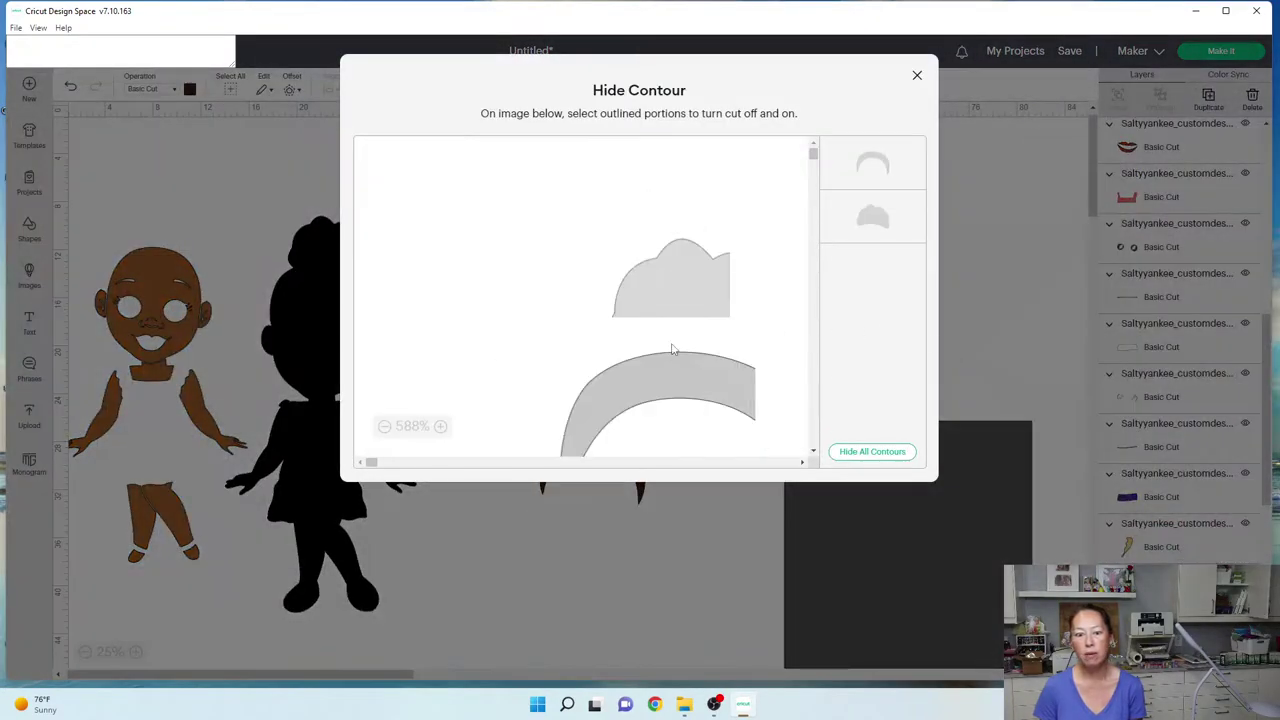
click(917, 76)
drag(549, 371, 591, 485)
click(486, 500)
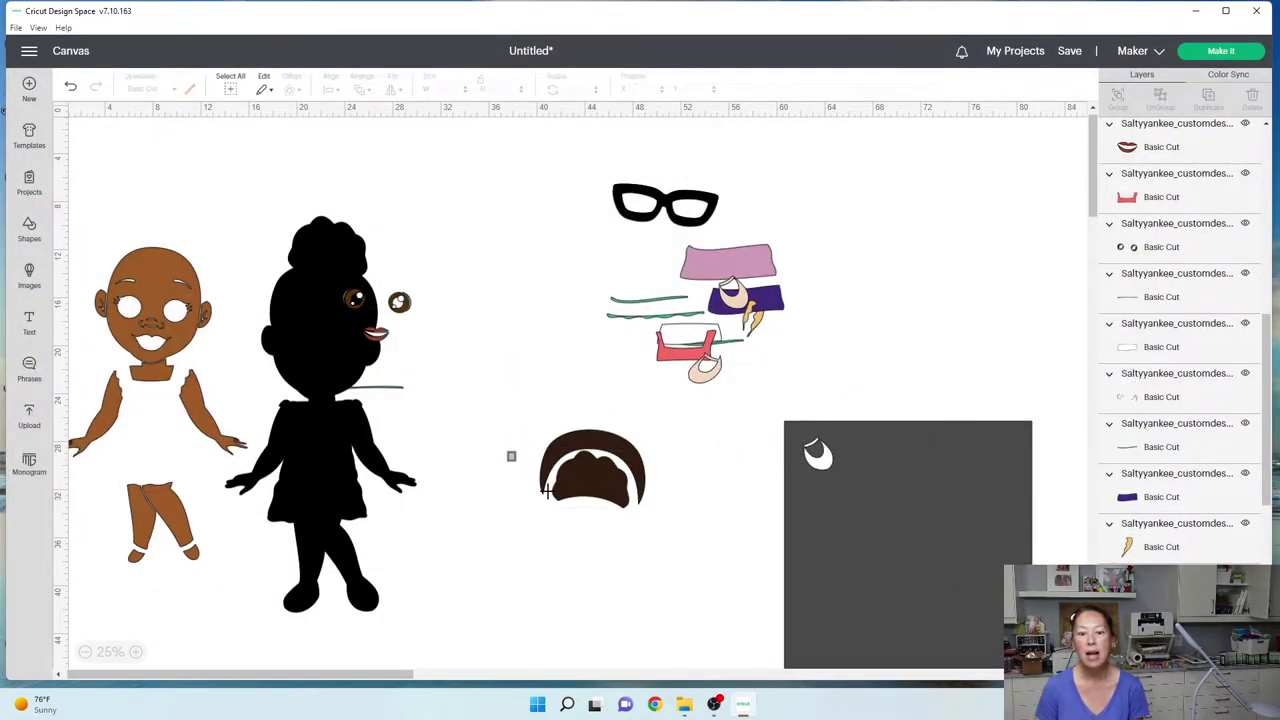
- Move the combined 8.745 by 6.515-inch hair beside the glasses and the eyes beside the grey square
drag(508, 450, 643, 521)
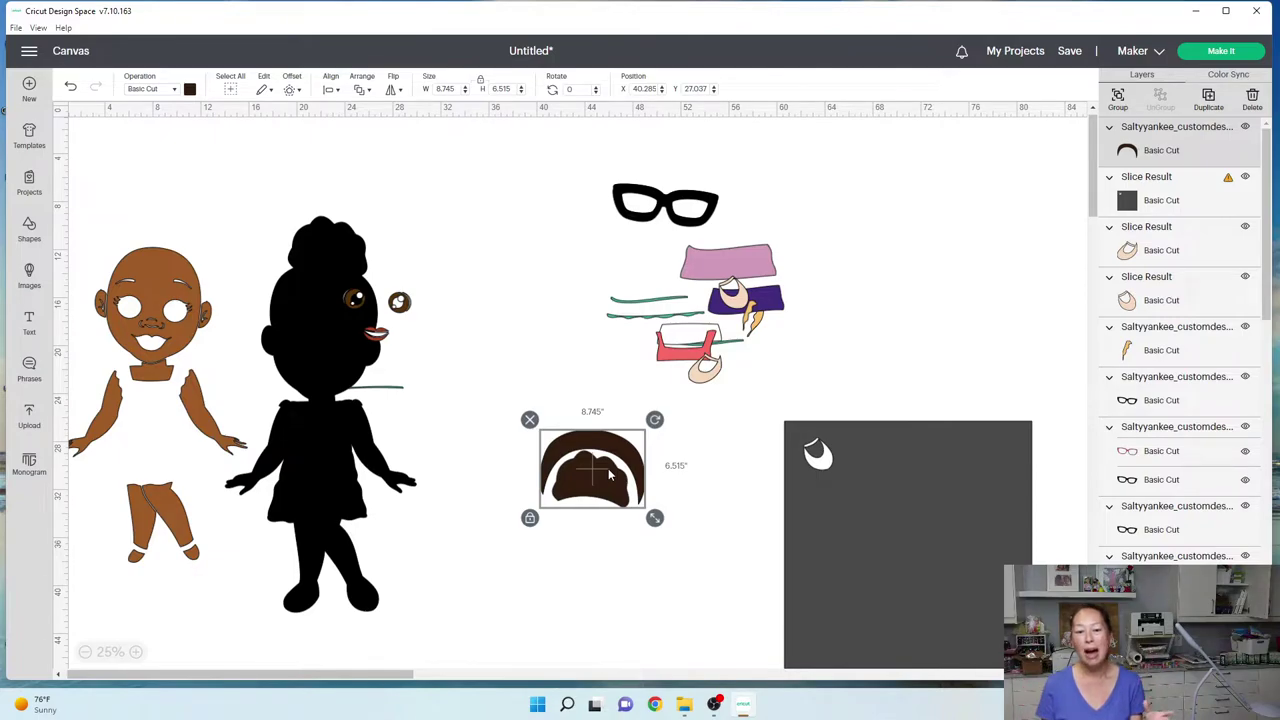
click(614, 539)
drag(588, 458, 862, 201)
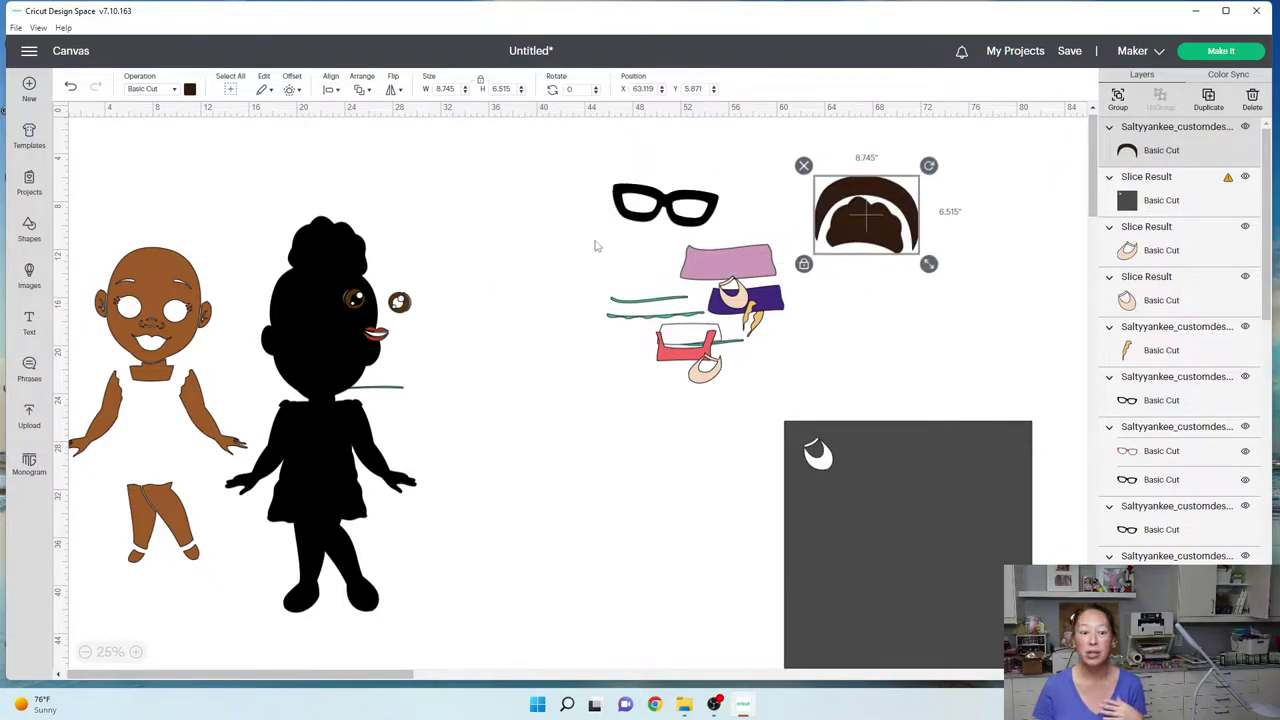
drag(403, 313, 822, 521)
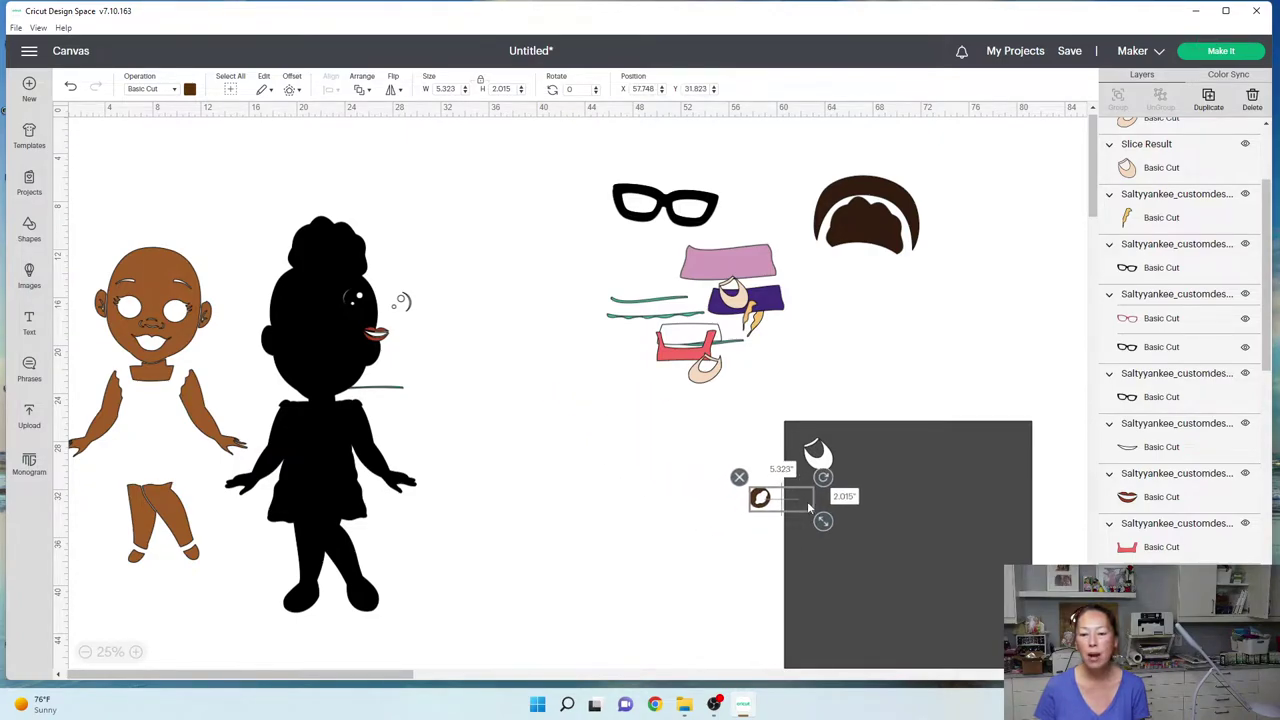
- Slice the eyes with the grey square, delete the unwanted slice, and lift both eye pieces up
click(708, 515)
drag(712, 488, 890, 545)
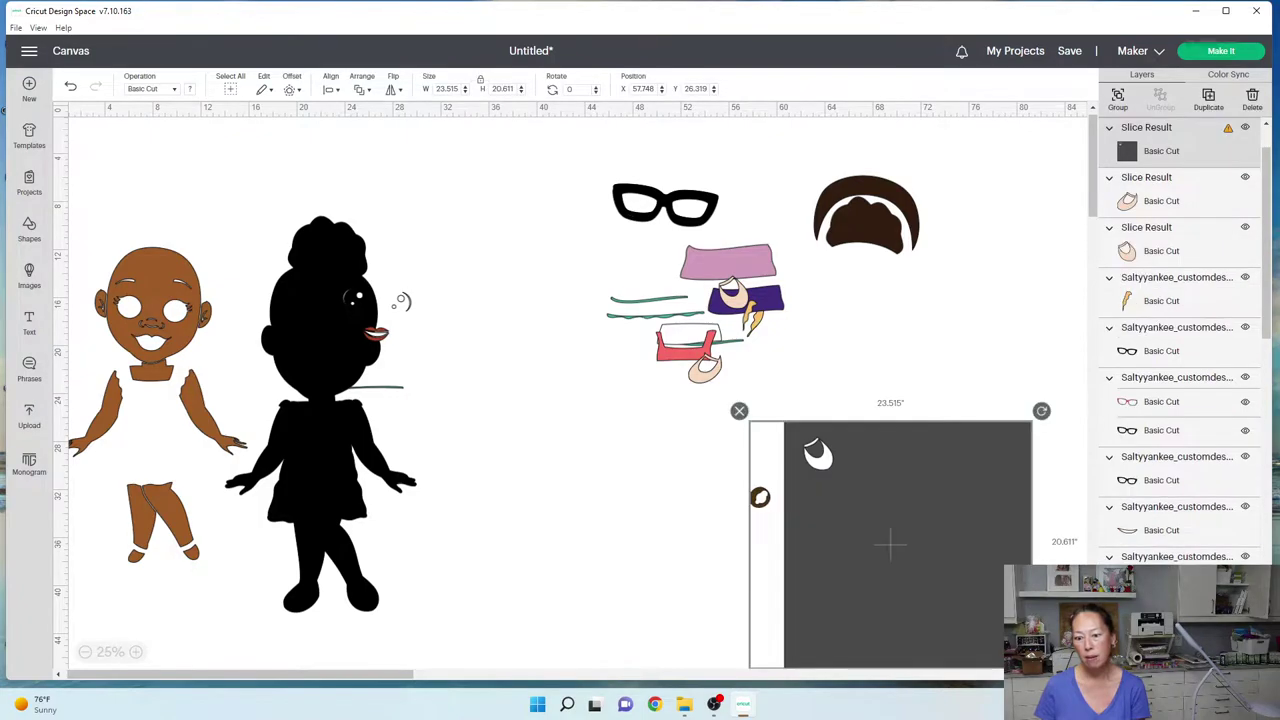
click(899, 453)
drag(899, 453, 1000, 496)
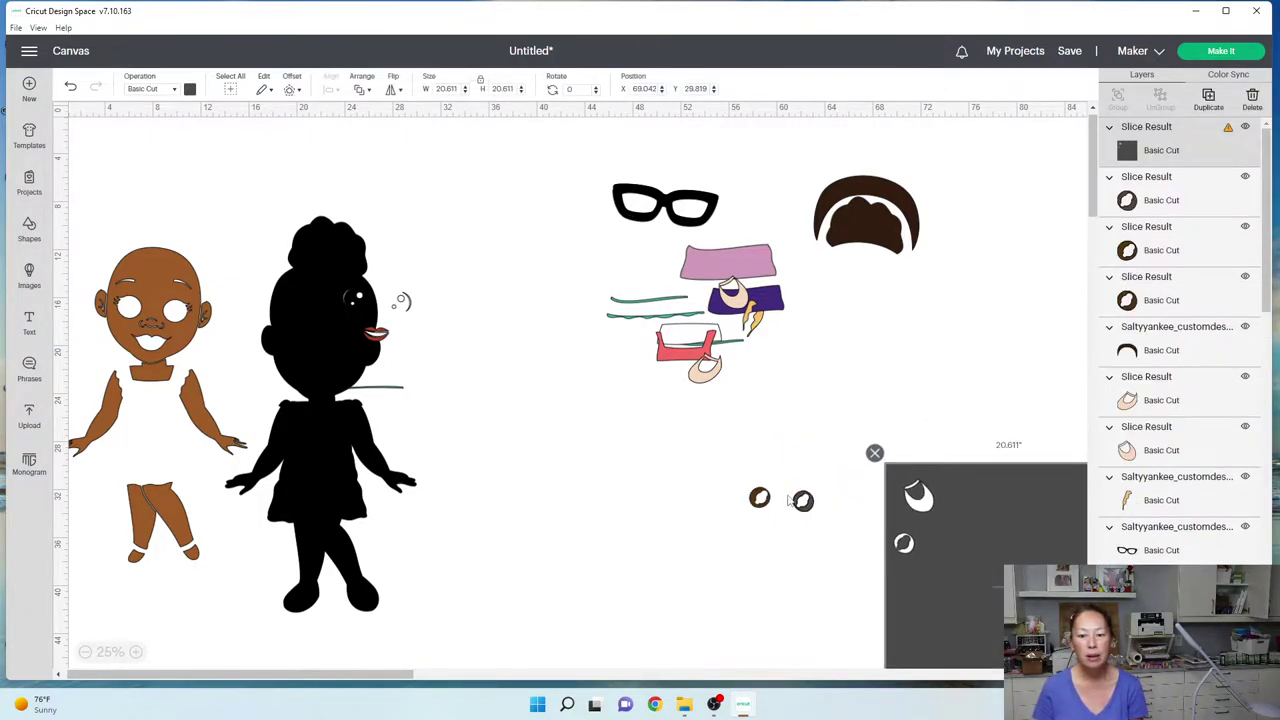
drag(760, 497, 630, 494)
key(Delete)
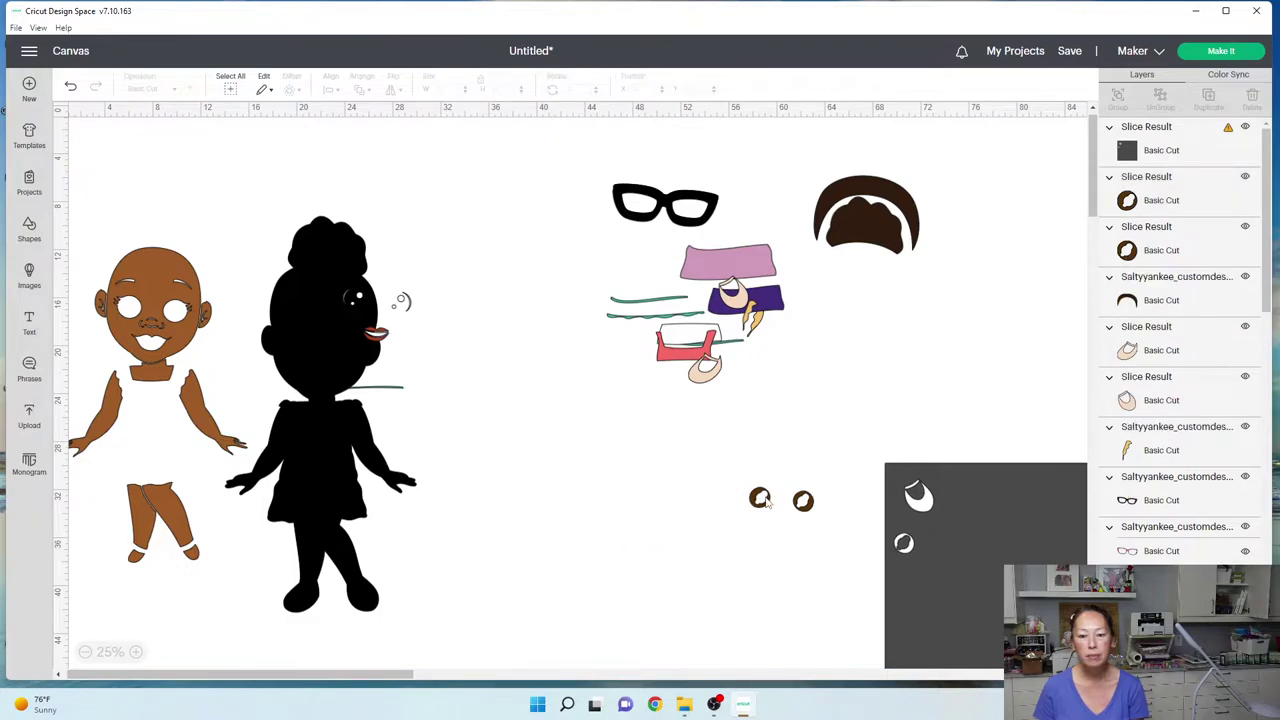
drag(762, 502, 780, 336)
drag(805, 496, 804, 326)
drag(981, 494, 688, 457)
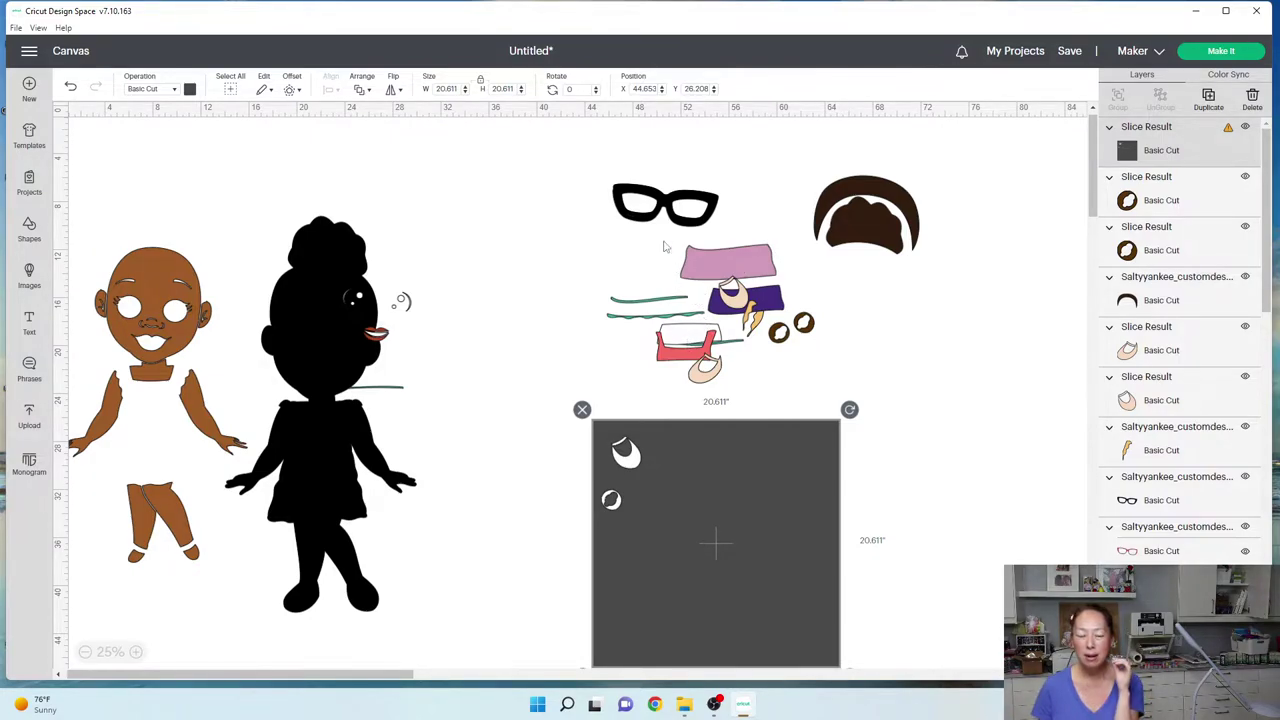
- Move the mouth off the face, slice the other eye piece, delete its dot, and place its ring beside the first eye
click(358, 335)
click(372, 334)
drag(379, 335, 534, 268)
click(597, 366)
drag(410, 310, 788, 578)
click(543, 547)
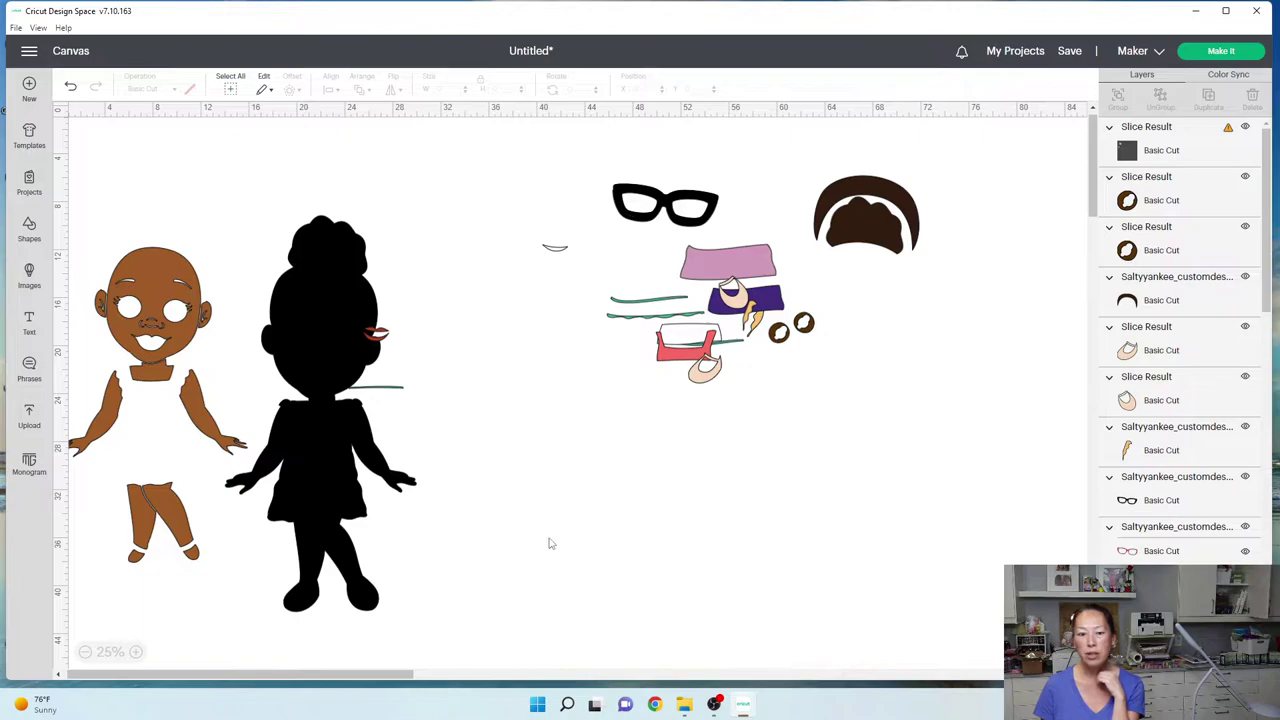
click(562, 545)
drag(562, 545, 520, 270)
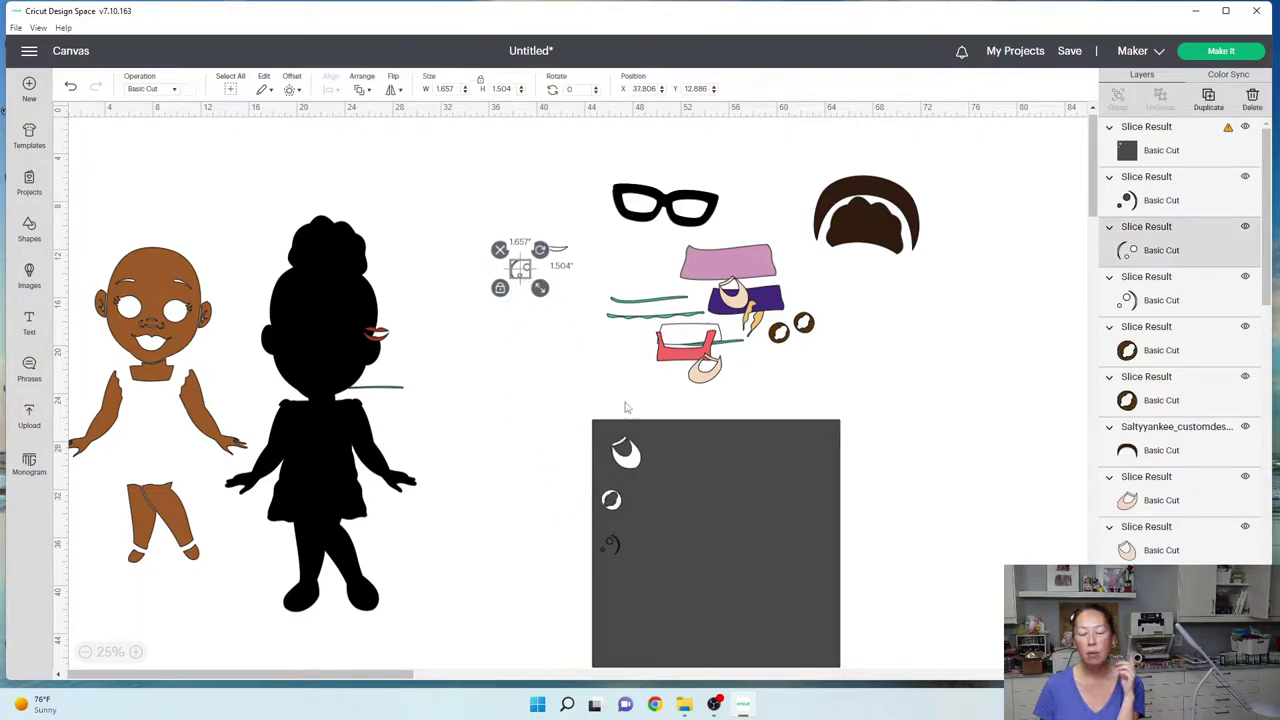
click(697, 482)
drag(604, 548, 500, 538)
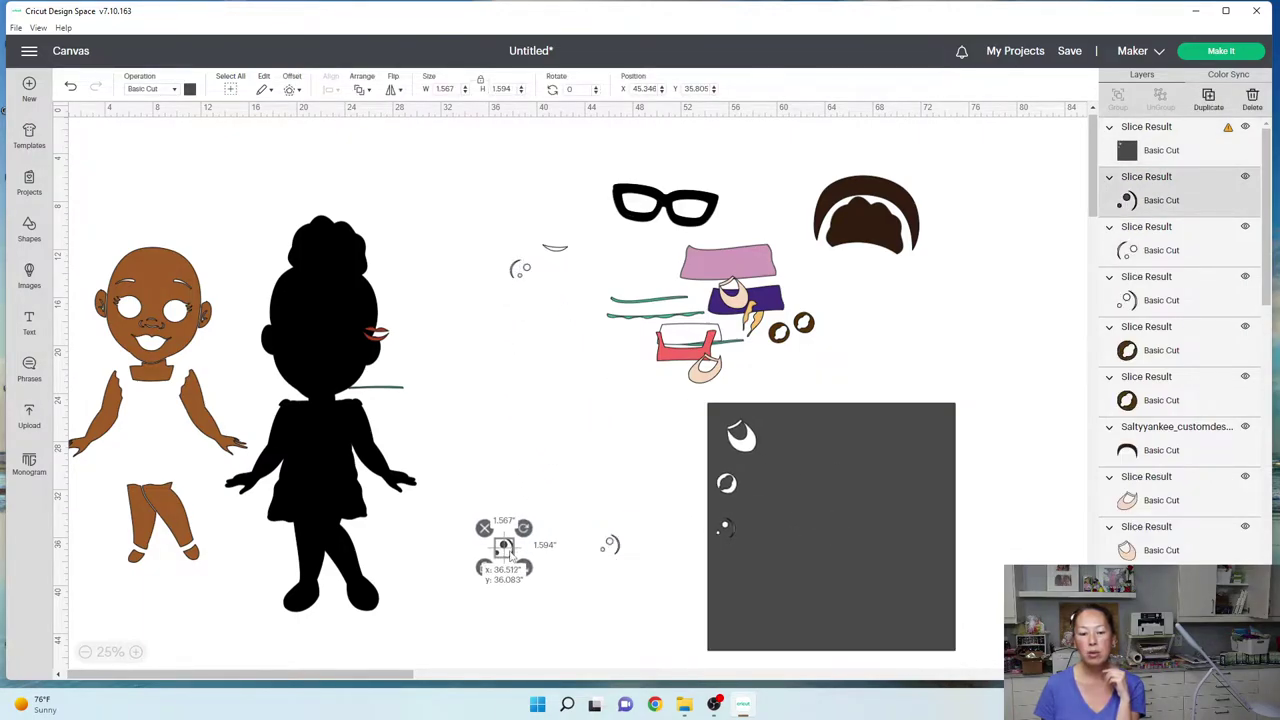
key(Delete)
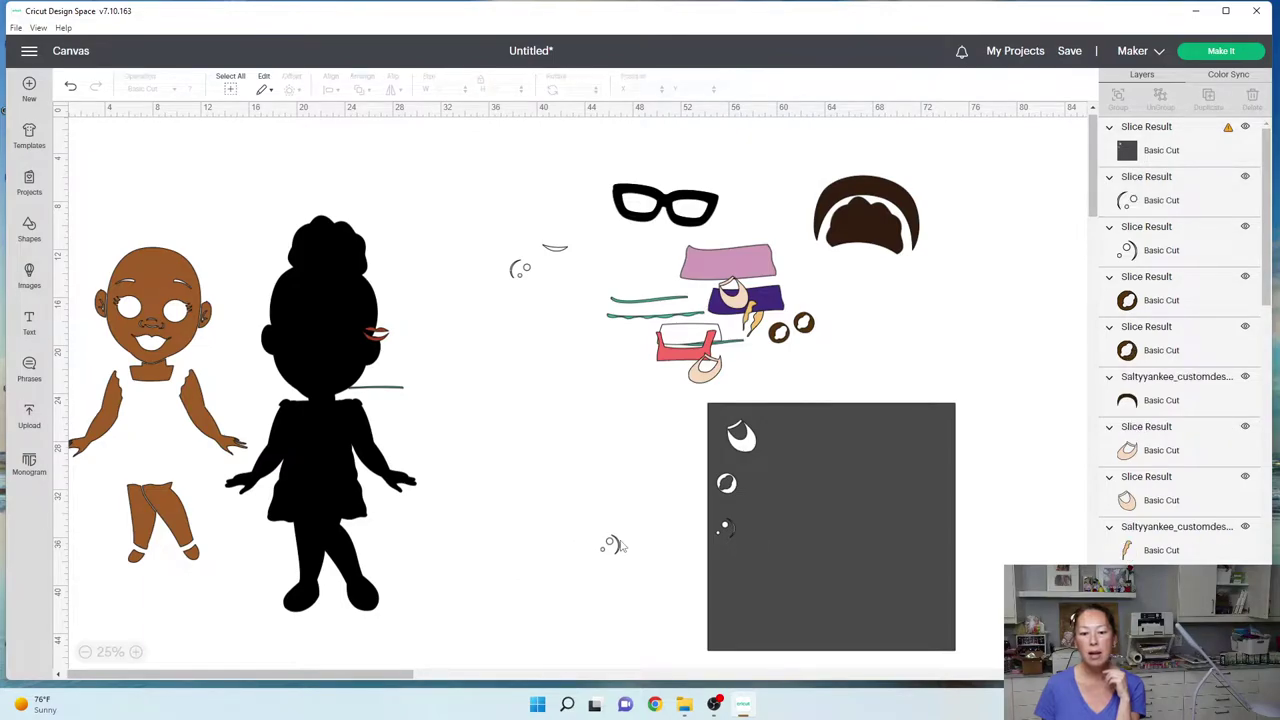
drag(609, 545, 554, 270)
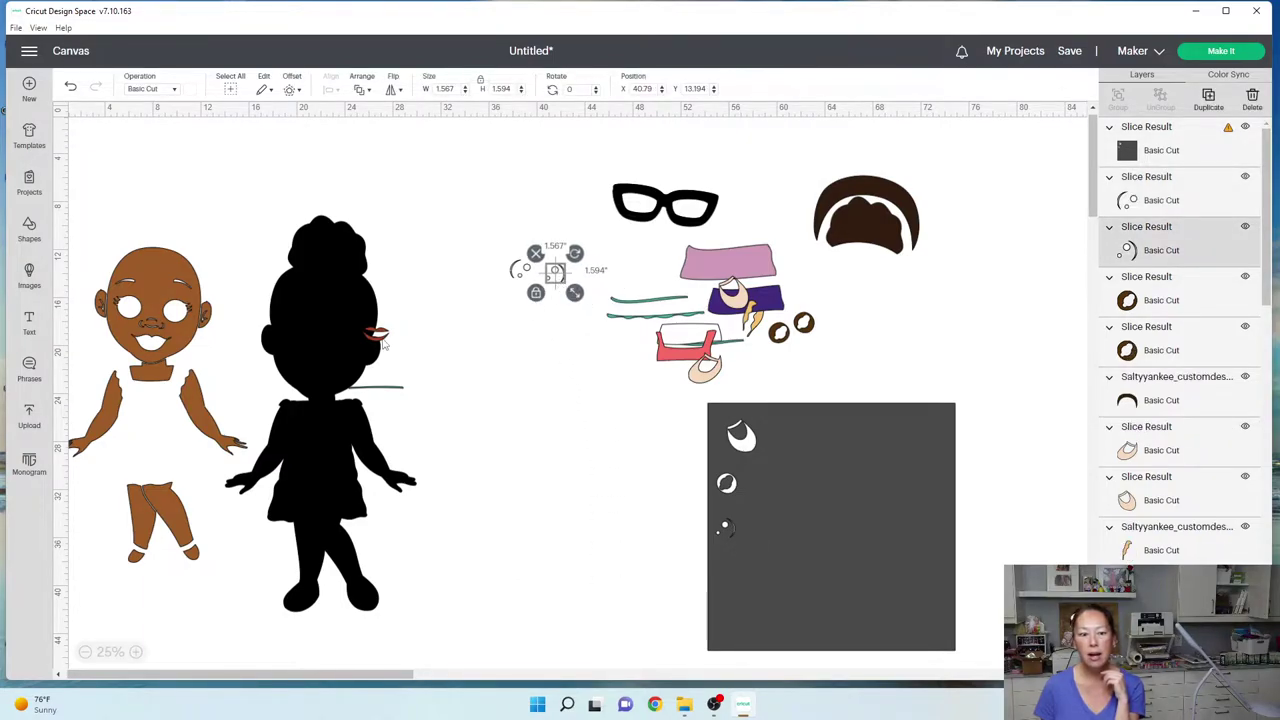
- Move the red mouth and grey line off the silhouette, and the brown body to canvas centre
drag(383, 335, 612, 290)
drag(291, 472, 265, 484)
click(407, 393)
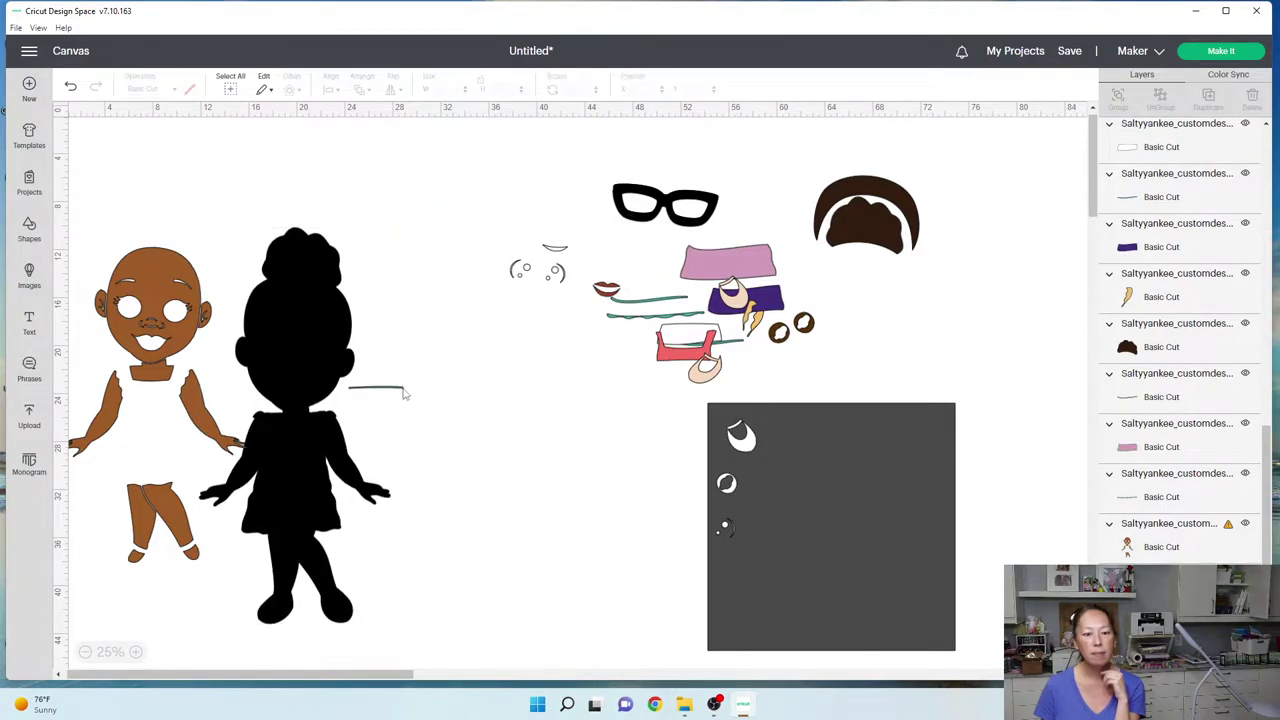
click(397, 388)
drag(397, 388, 858, 248)
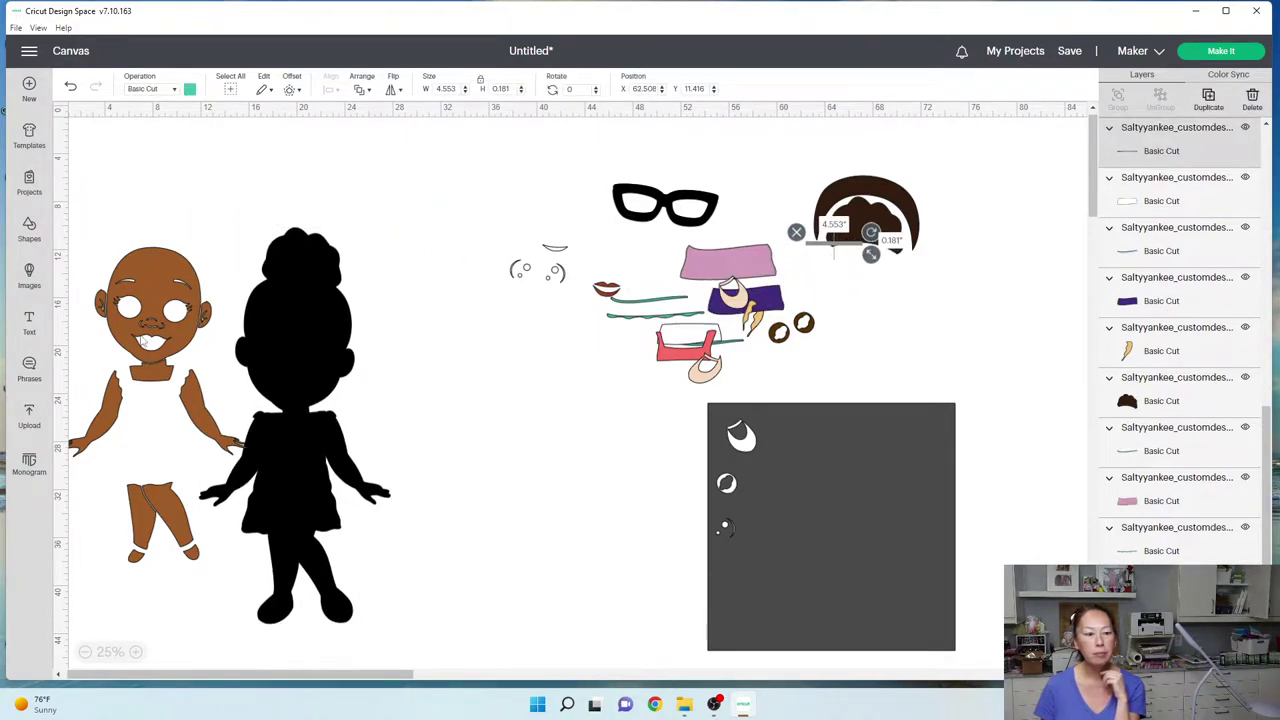
drag(145, 341, 519, 425)
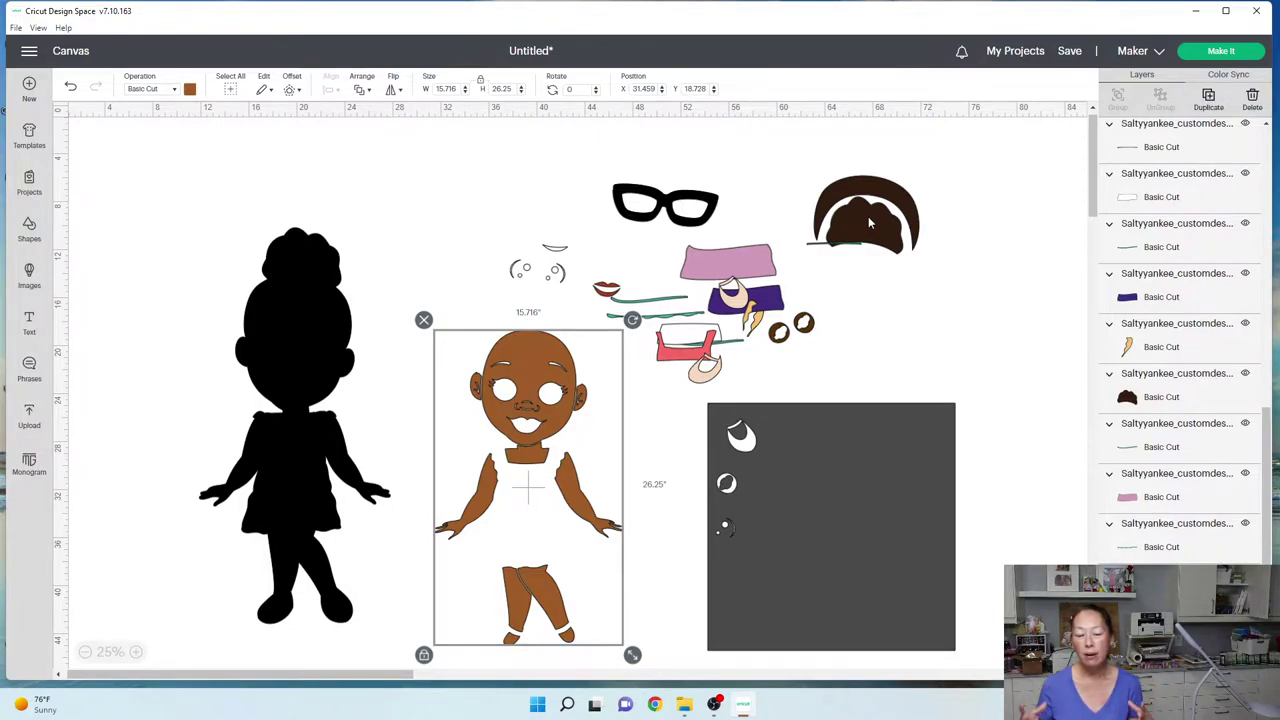
- Zoom in to 75% and slide the grey square left against the brown body's right edge
click(135, 652)
click(135, 652)
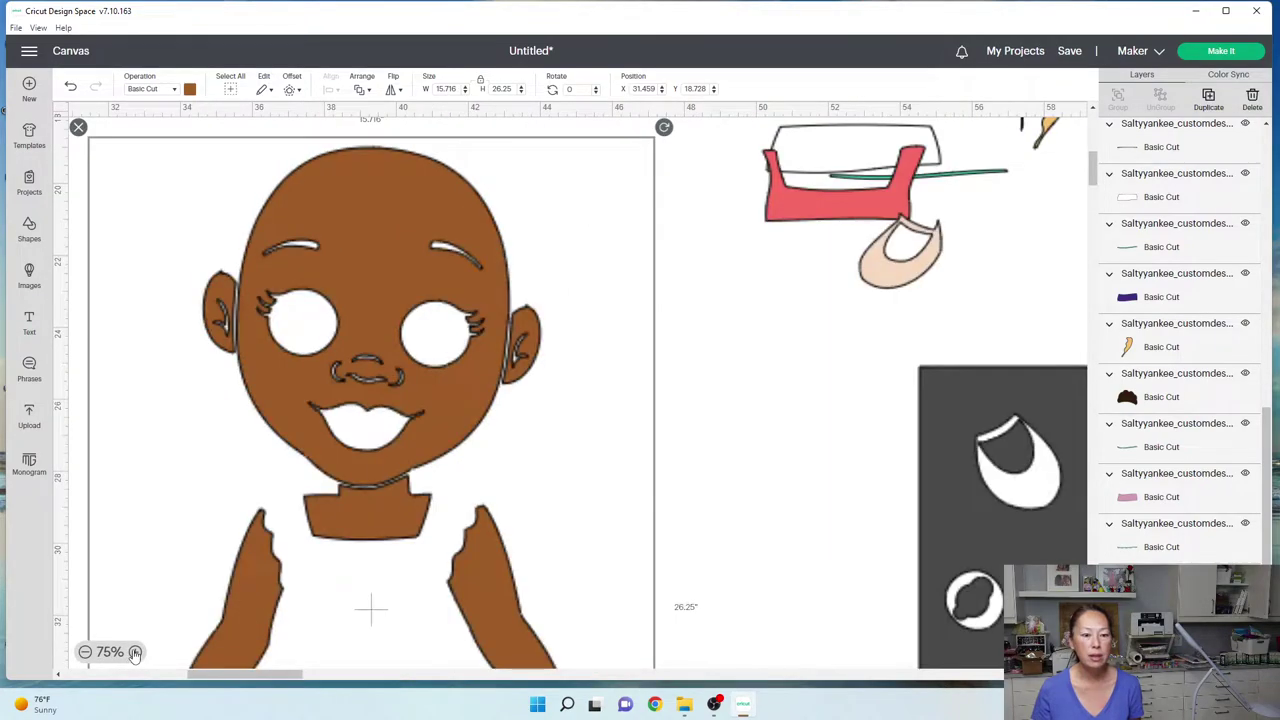
click(826, 445)
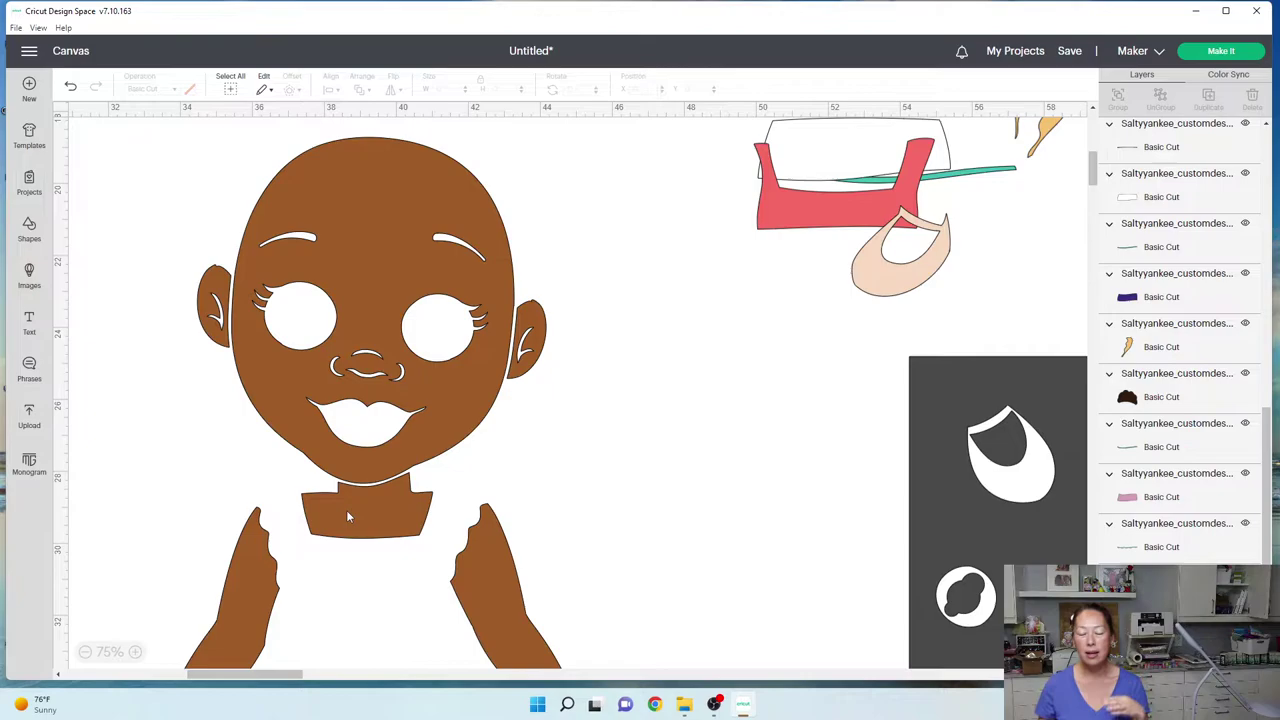
click(922, 408)
drag(922, 408, 641, 420)
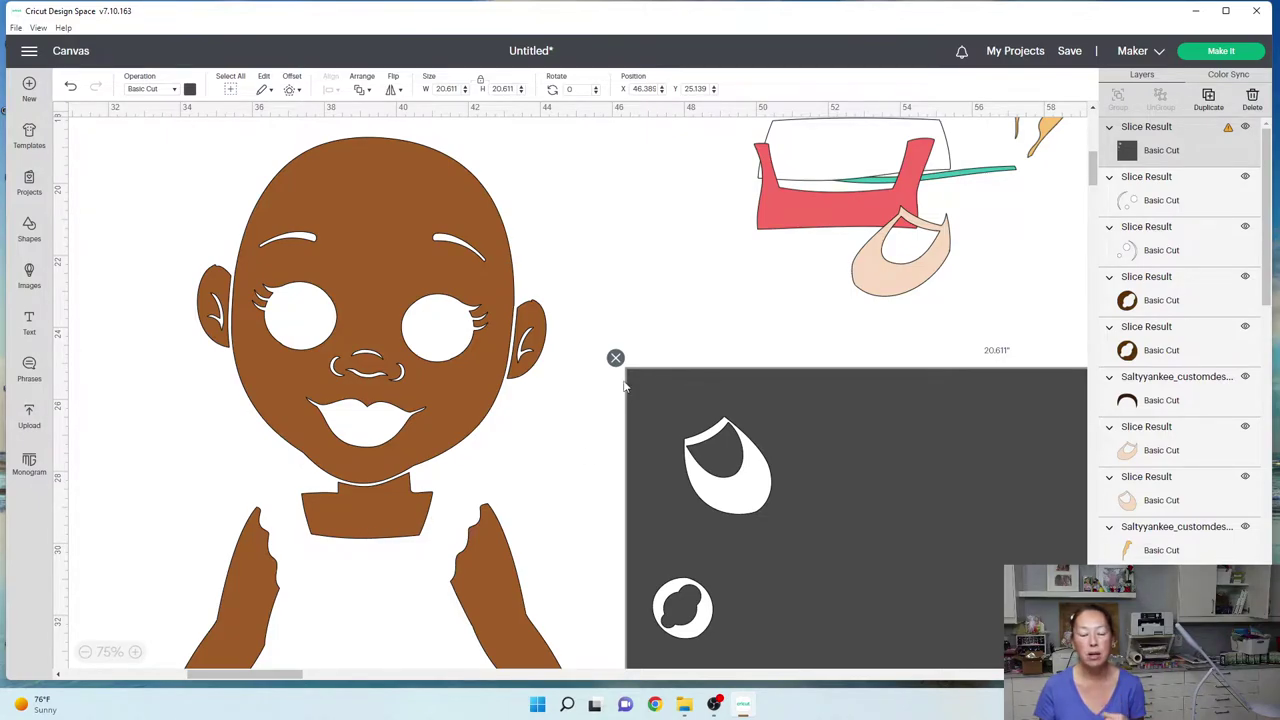
- Zoom out and reposition the grey square and brown doll so the whole face shows
scroll(600, 190, down, 4)
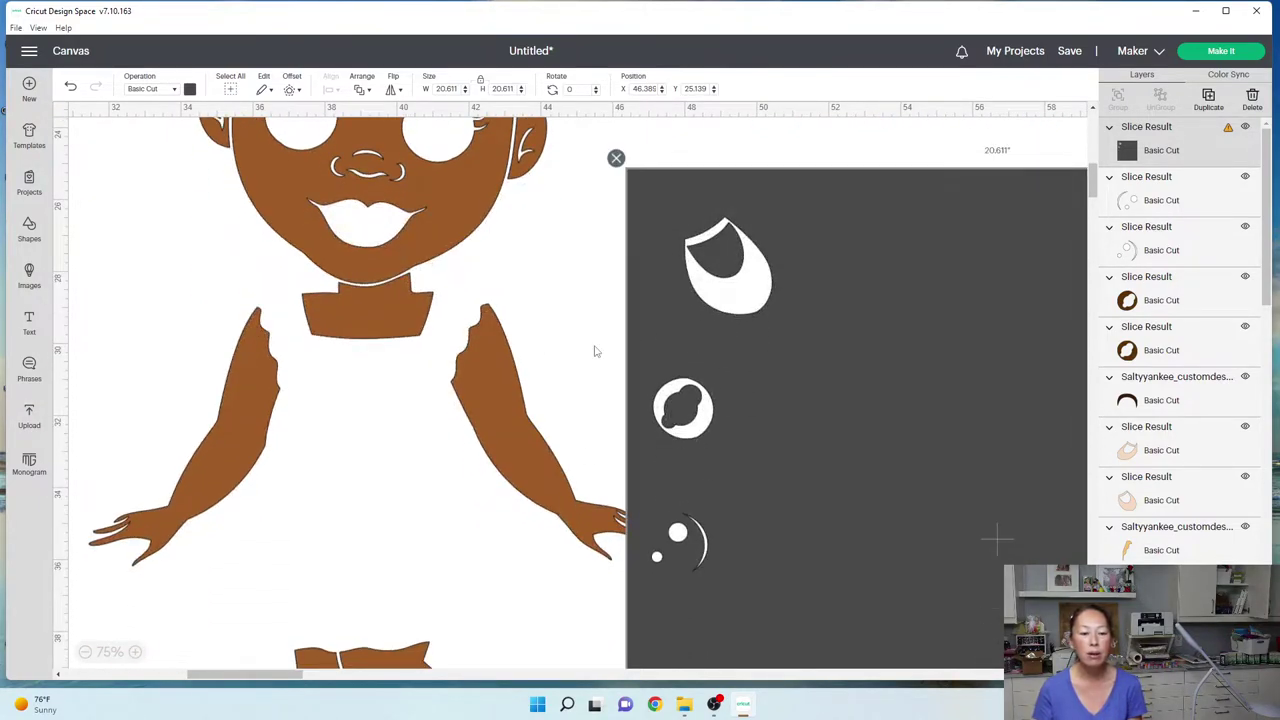
click(85, 651)
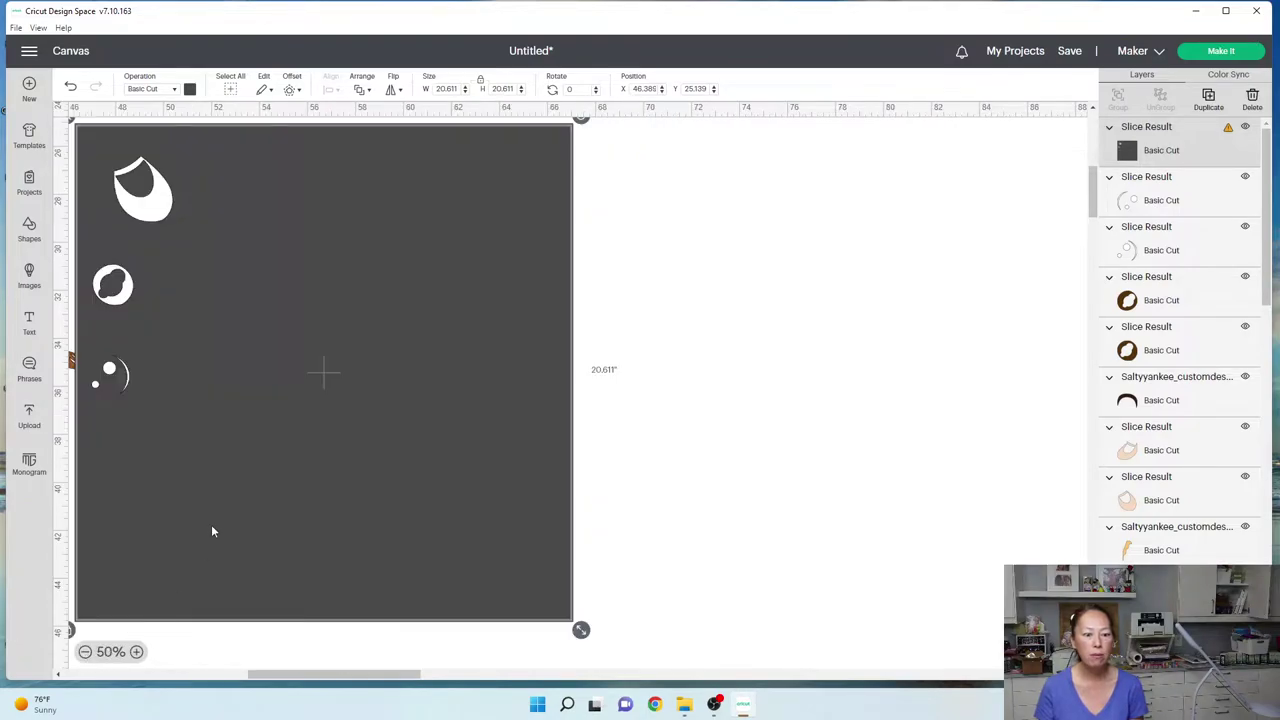
drag(355, 314, 583, 393)
click(93, 374)
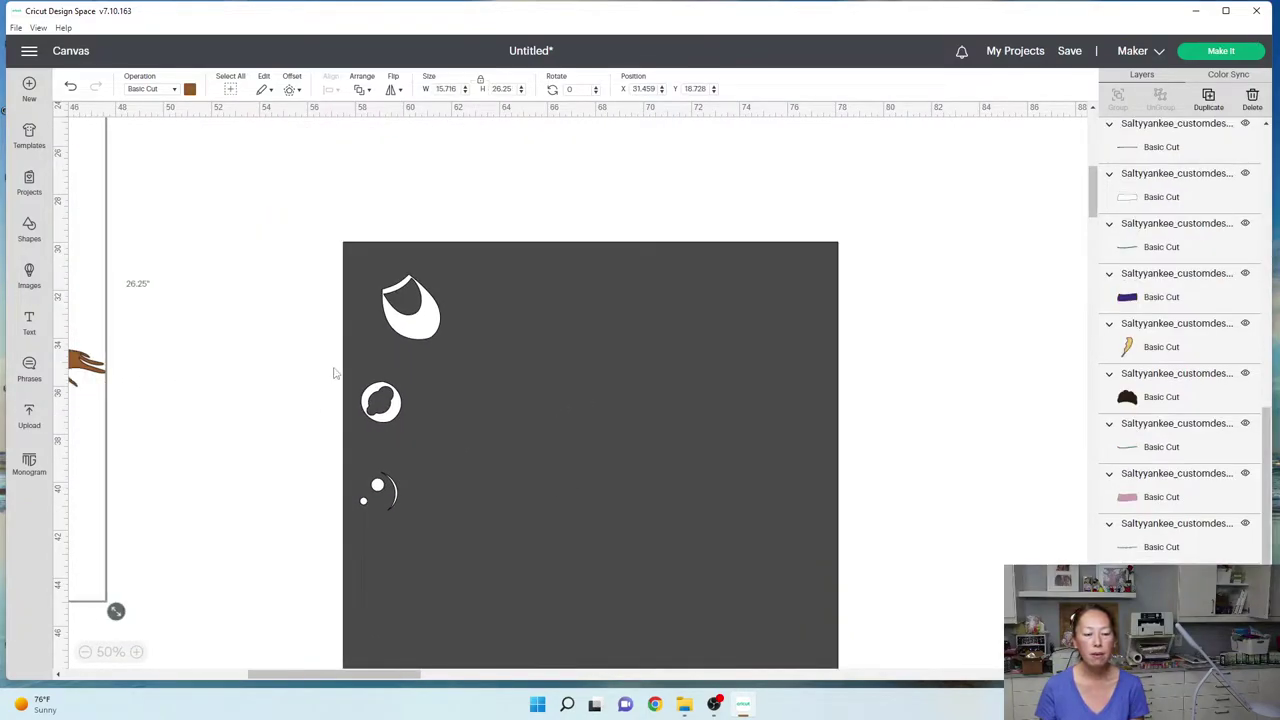
drag(335, 373, 352, 377)
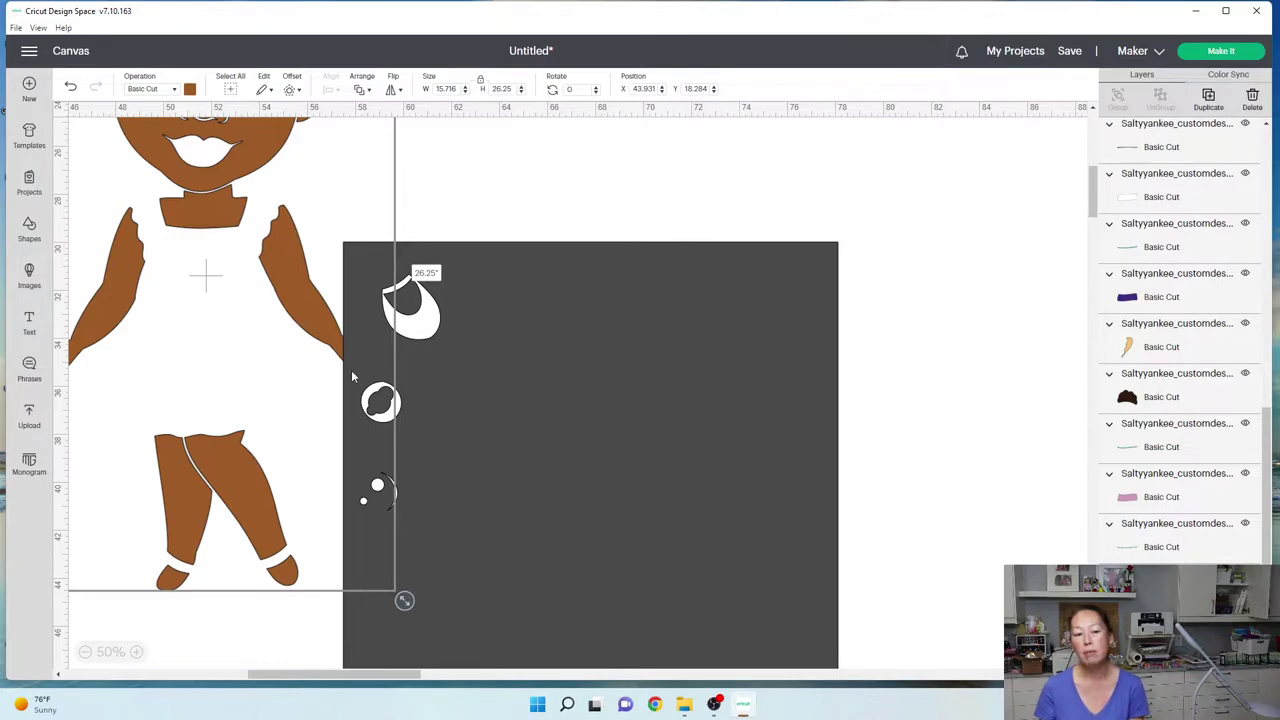
drag(320, 309, 312, 386)
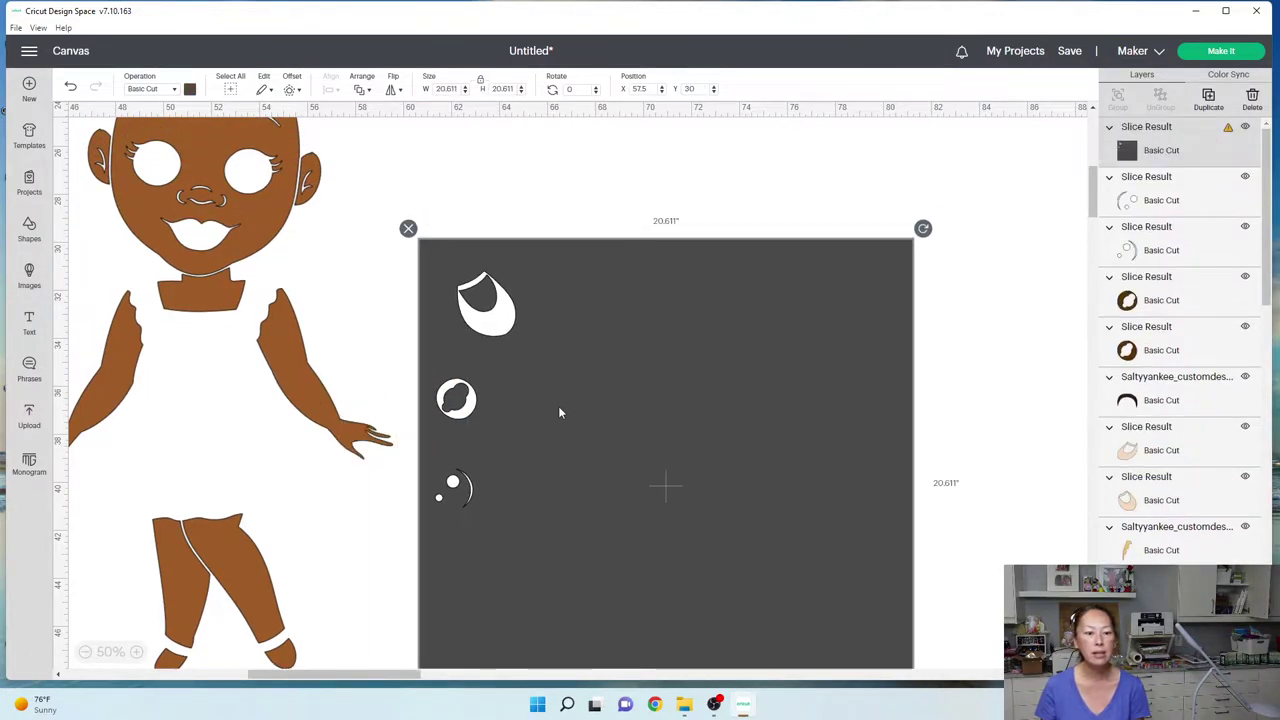
- Tilt the dark square over the arm and slice, making a 5.667 by 7.118-inch arm piece
drag(560, 412, 520, 366)
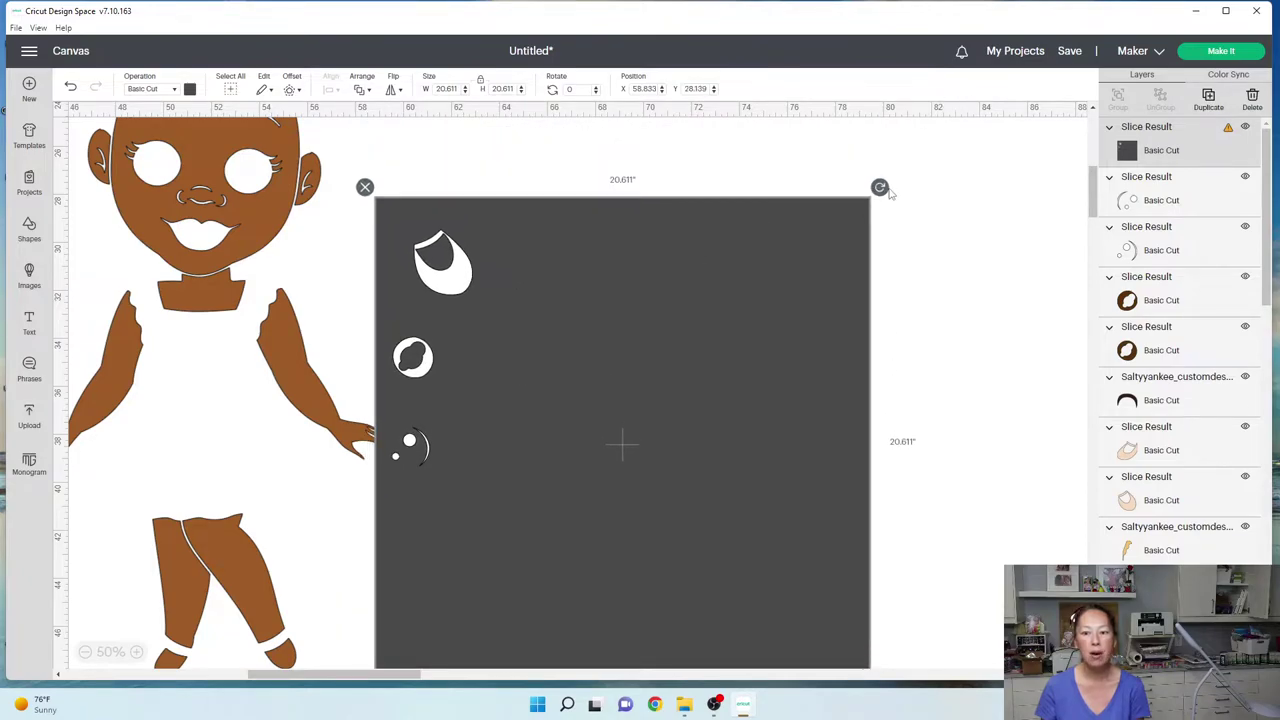
drag(880, 188, 959, 582)
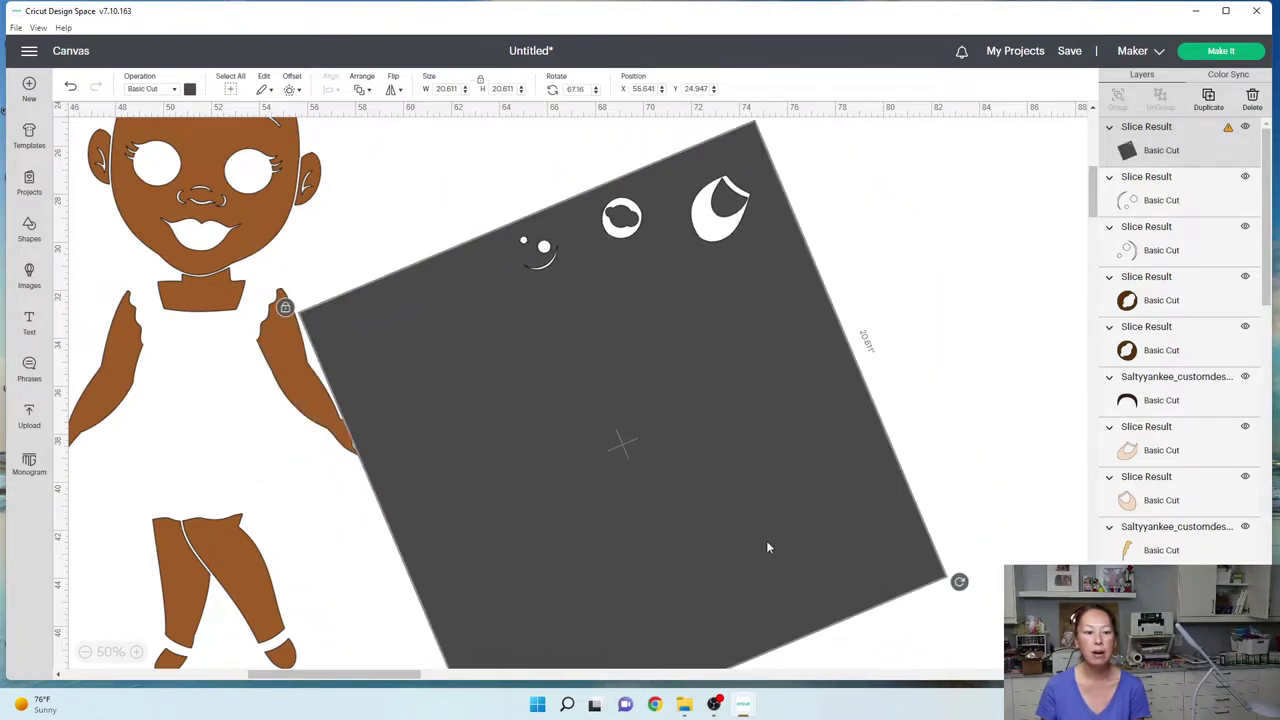
drag(768, 547, 697, 526)
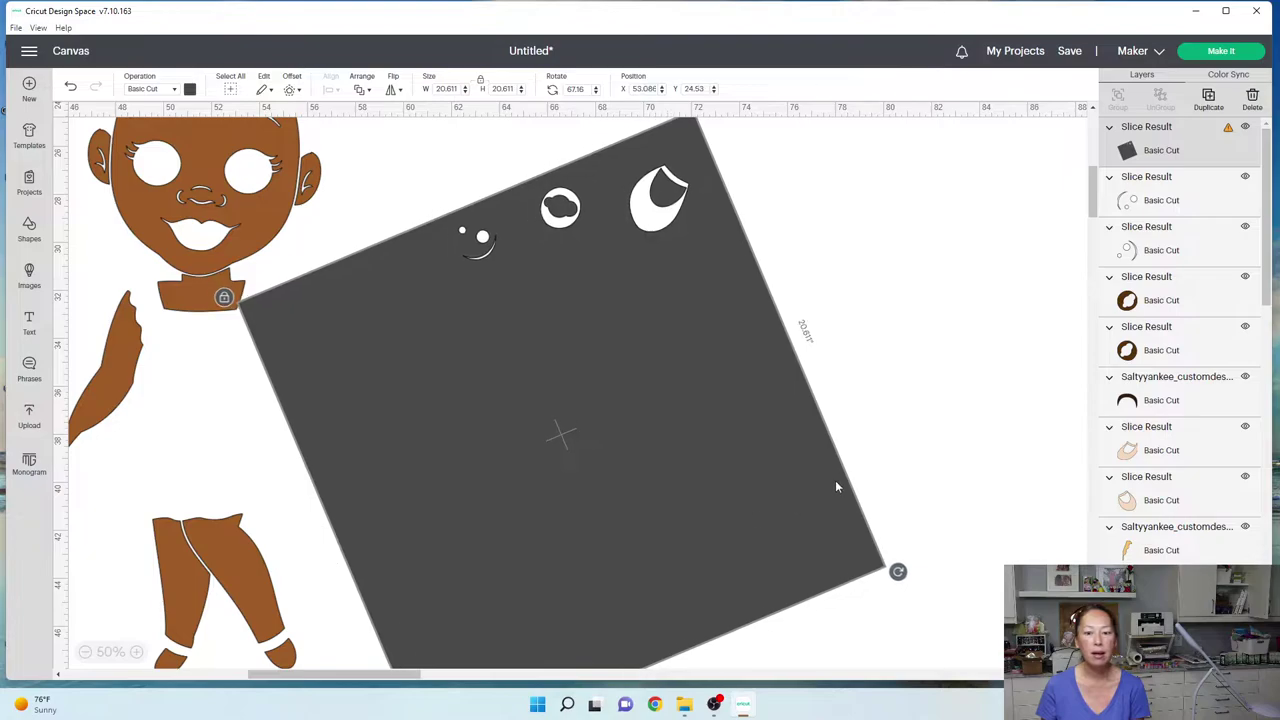
drag(916, 568, 918, 501)
drag(845, 480, 803, 434)
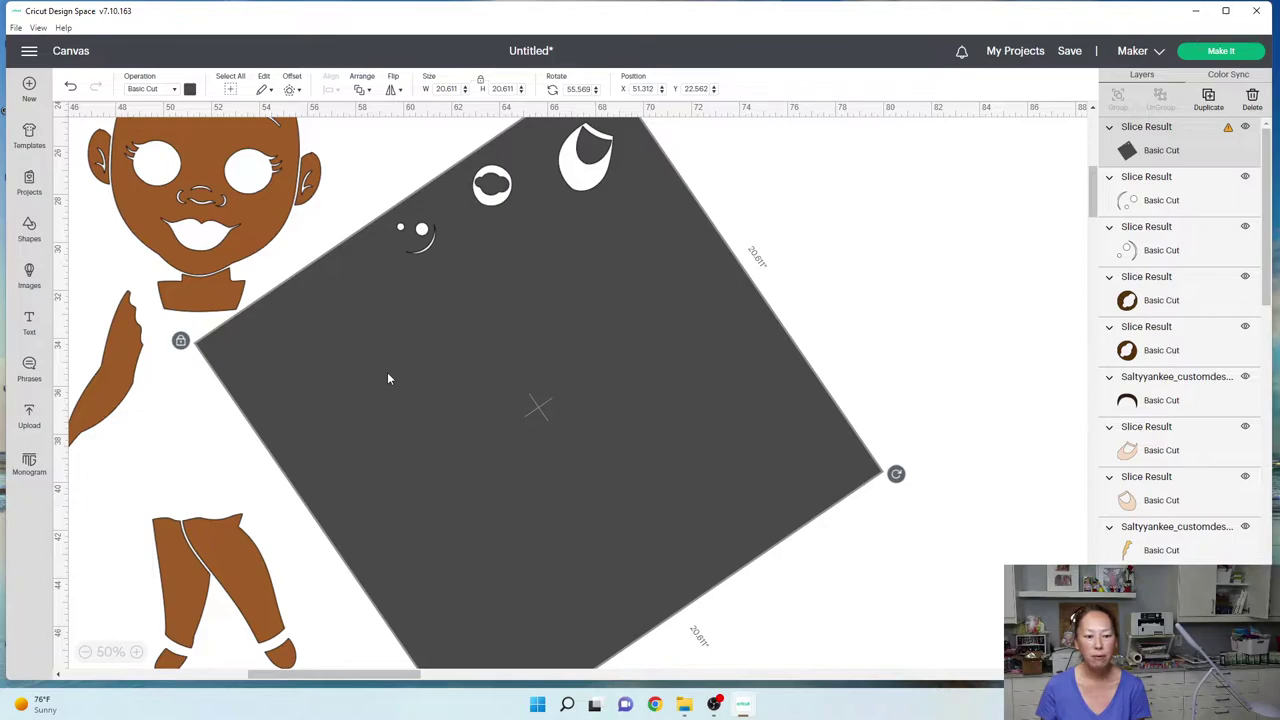
scroll(460, 375, down, 3)
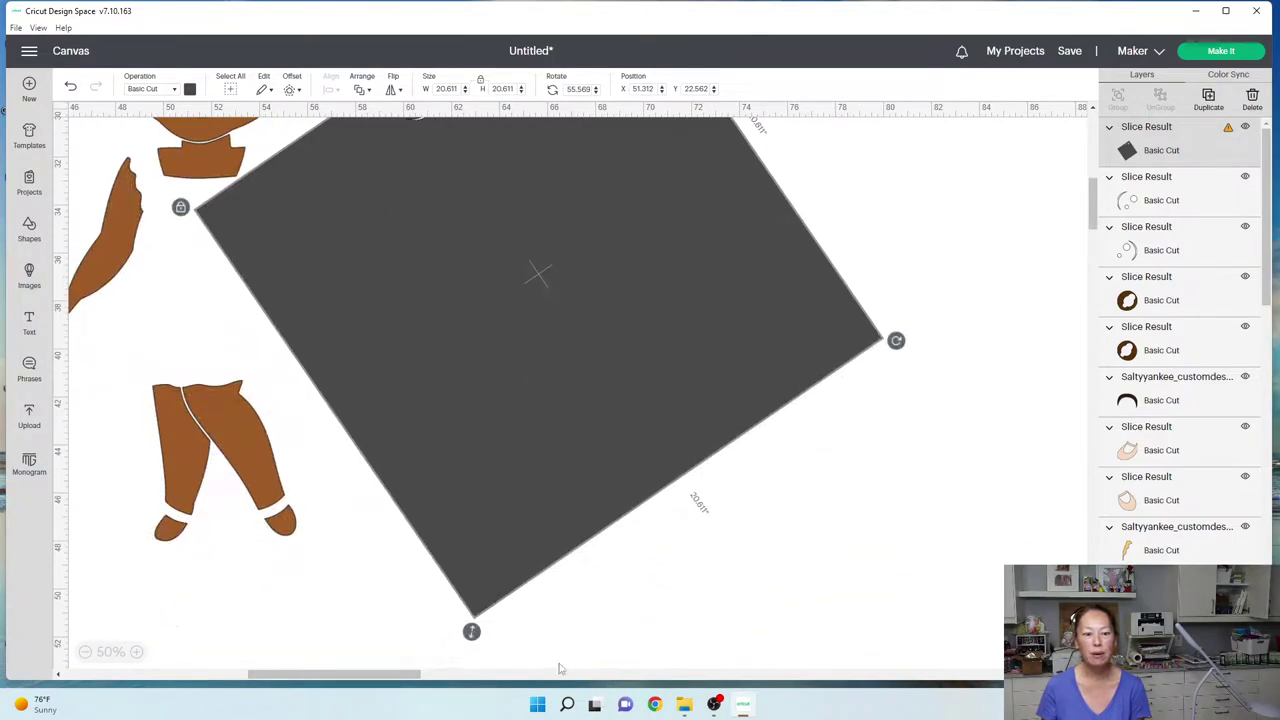
drag(601, 621, 228, 455)
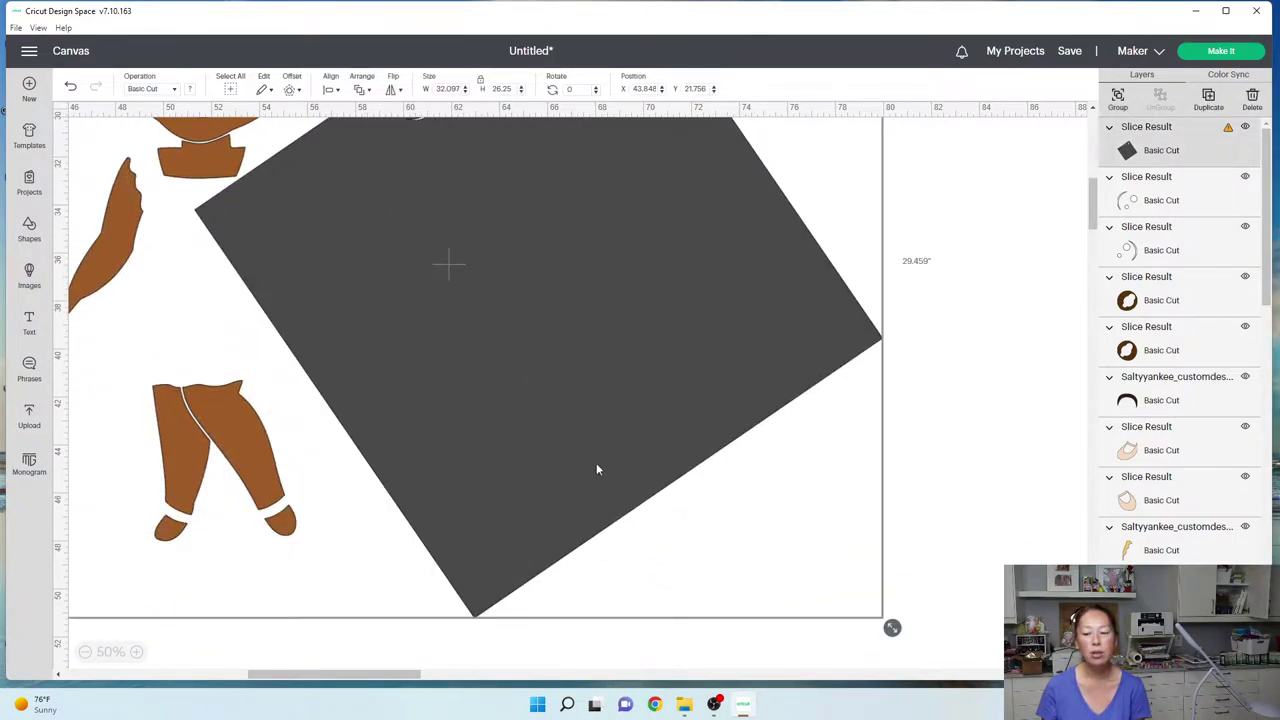
click(1120, 688)
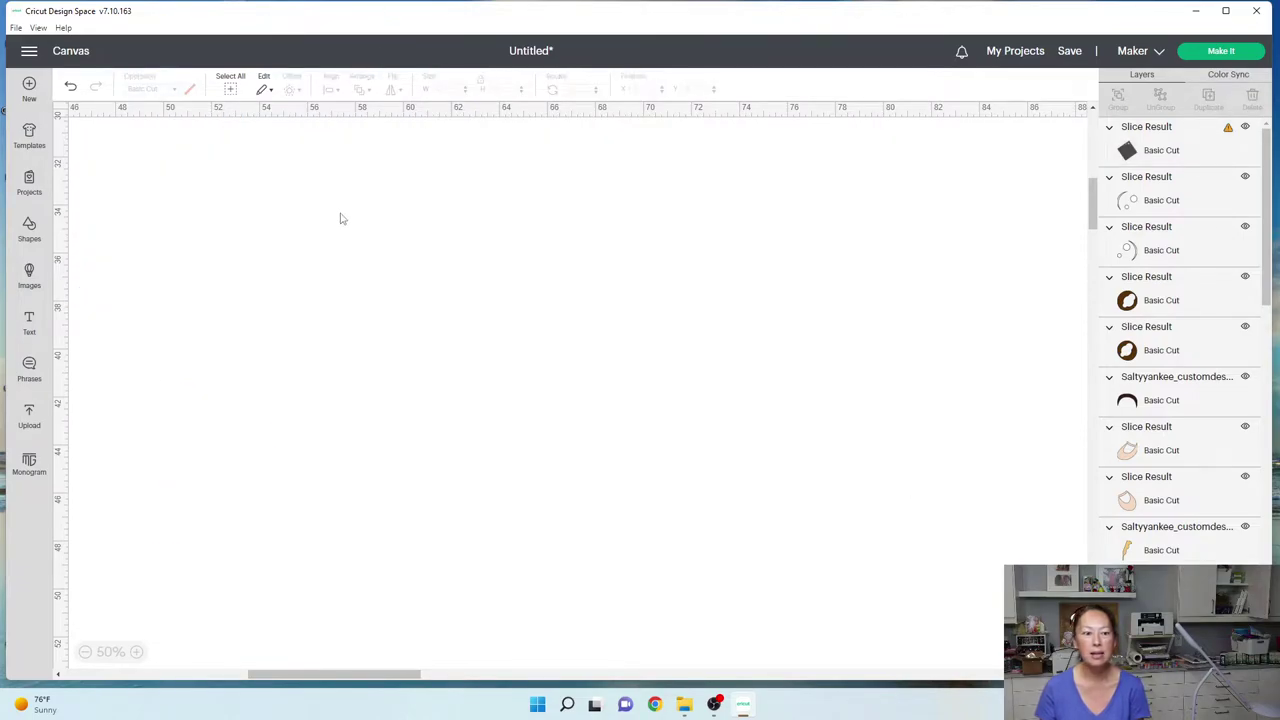
drag(338, 214, 536, 248)
- Delete the dark arm cut-out and set the brown arm aside from the square
click(268, 202)
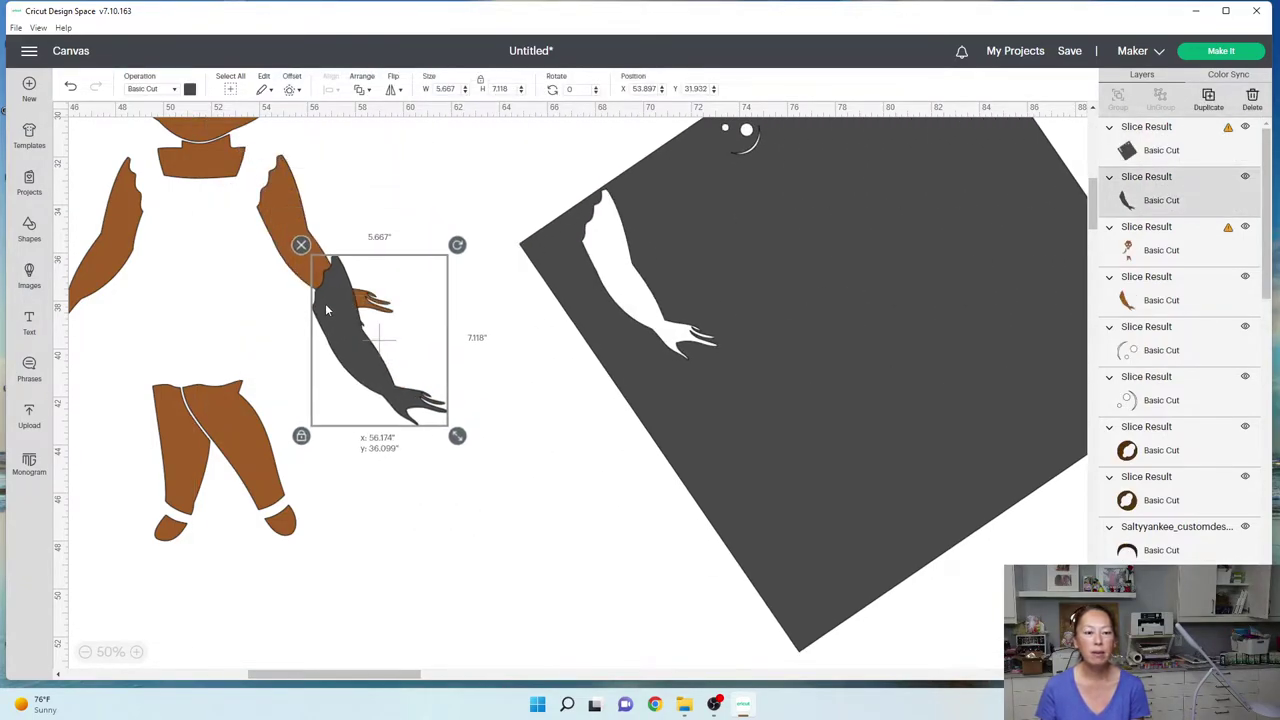
key(Delete)
drag(297, 216, 160, 330)
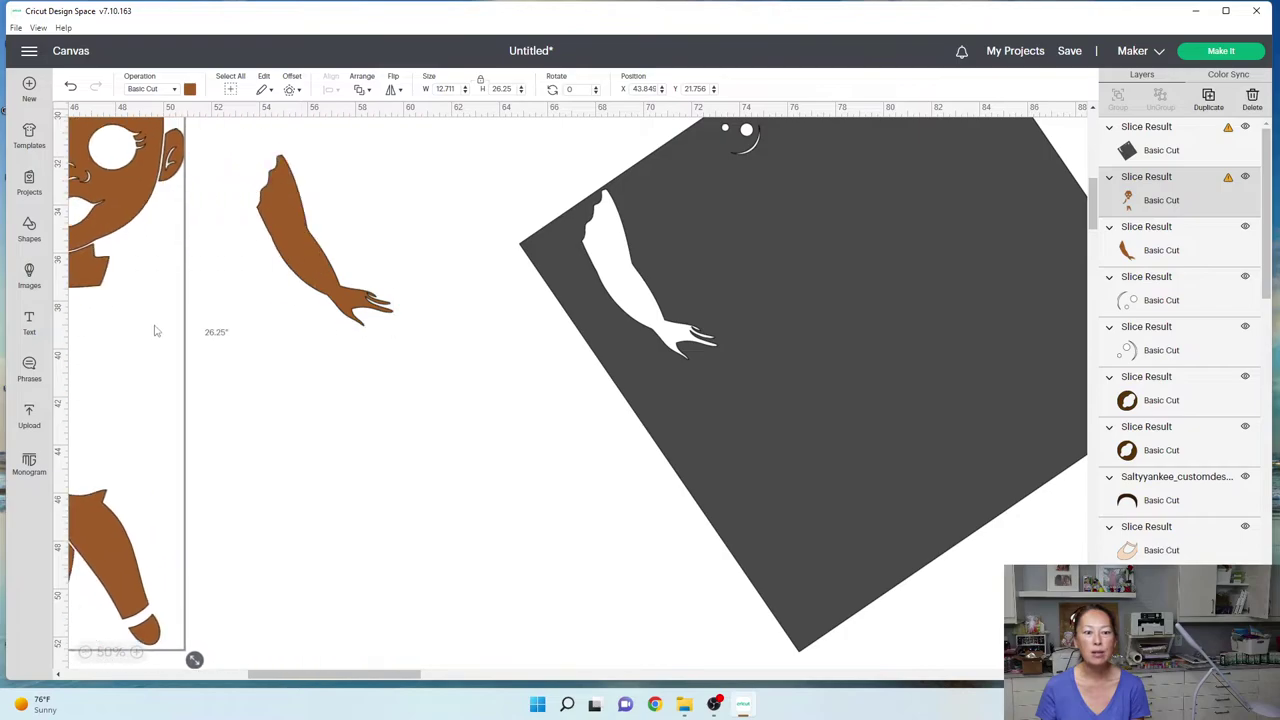
drag(269, 291, 620, 90)
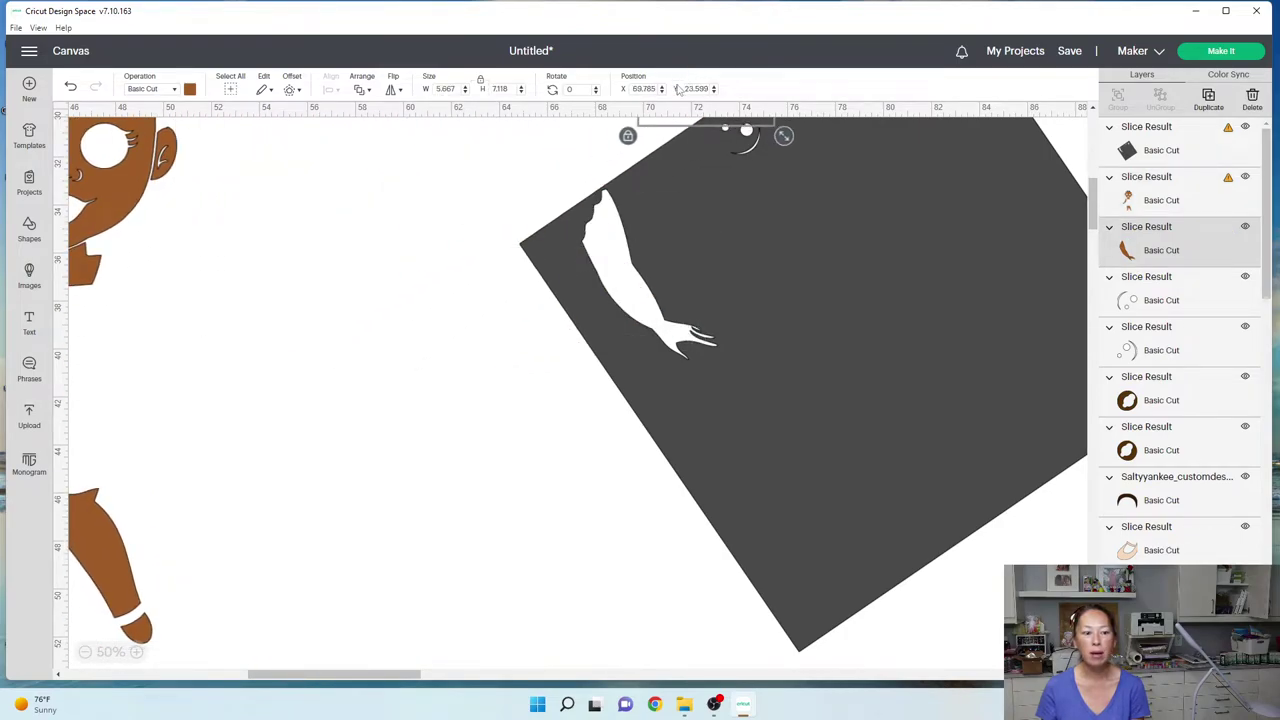
drag(112, 558, 380, 435)
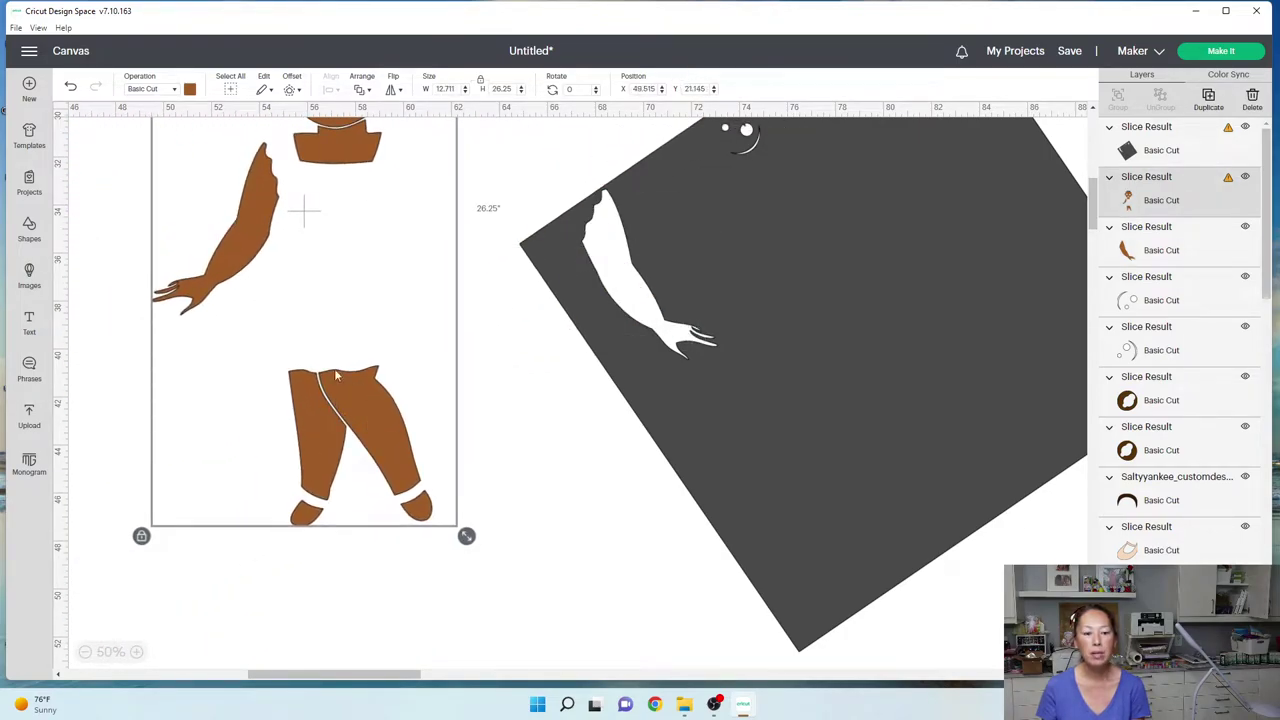
- Move the grey square over the doll's legs and slice the legs out of it
drag(888, 246, 400, 456)
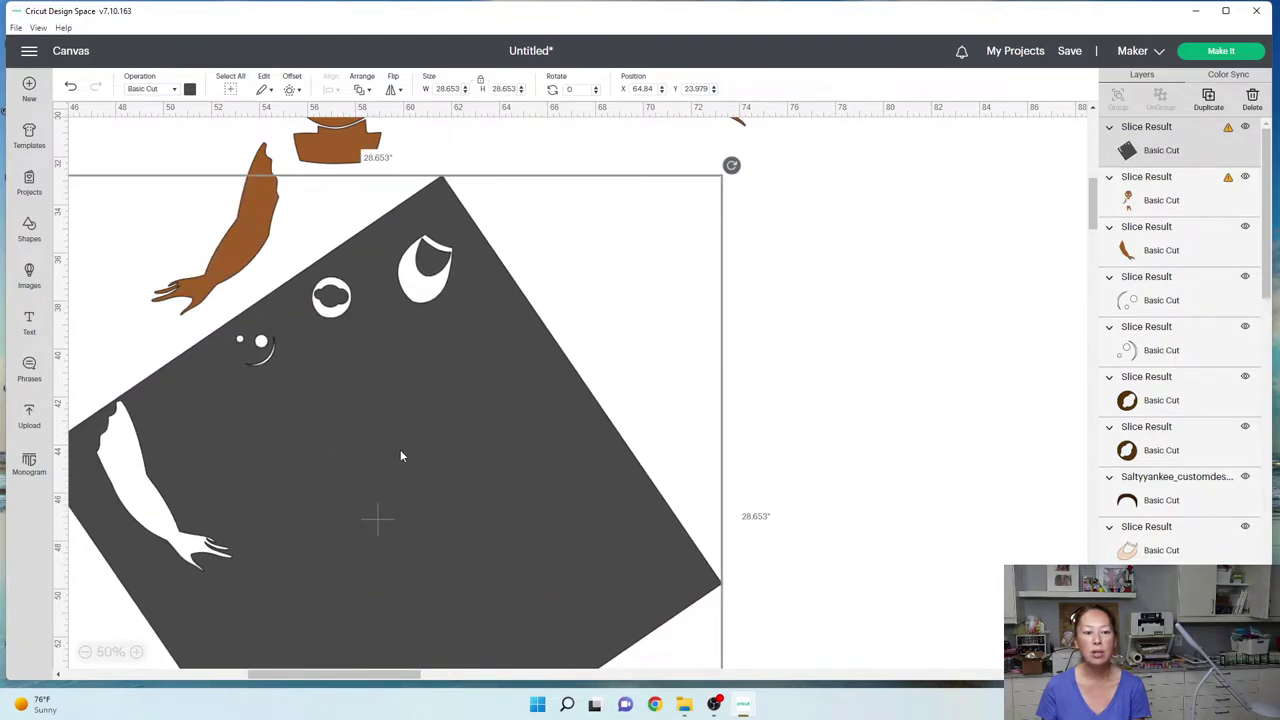
click(853, 394)
drag(848, 444, 298, 414)
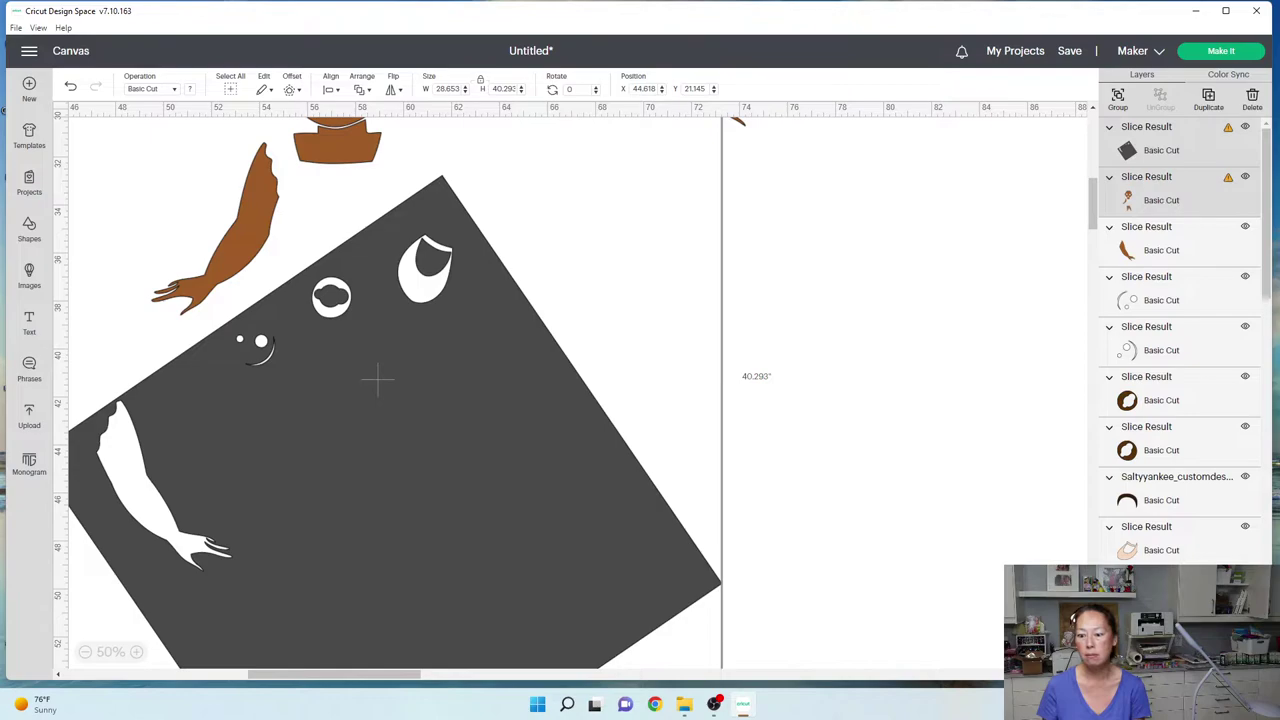
click(405, 187)
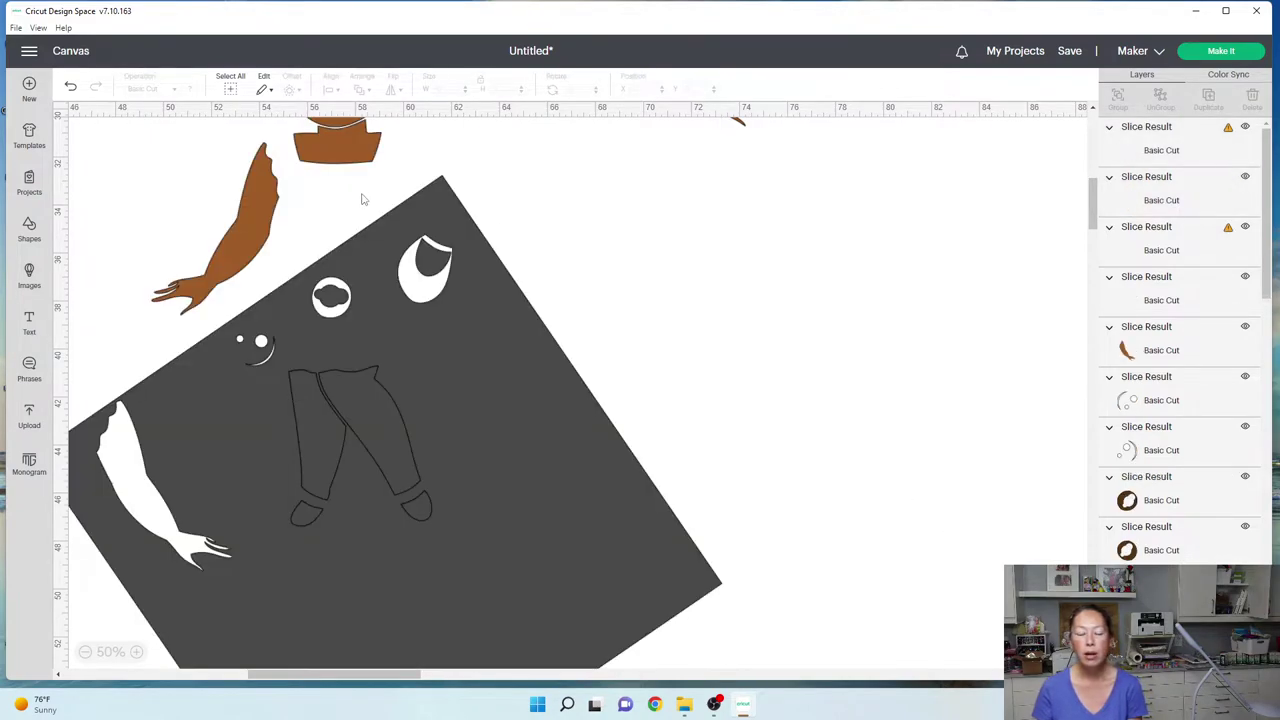
- Delete the grey leg cut-out, put the brown legs in its place, and shift the sliced square
drag(376, 304, 857, 322)
drag(374, 386, 499, 214)
click(418, 198)
click(376, 393)
drag(376, 393, 572, 216)
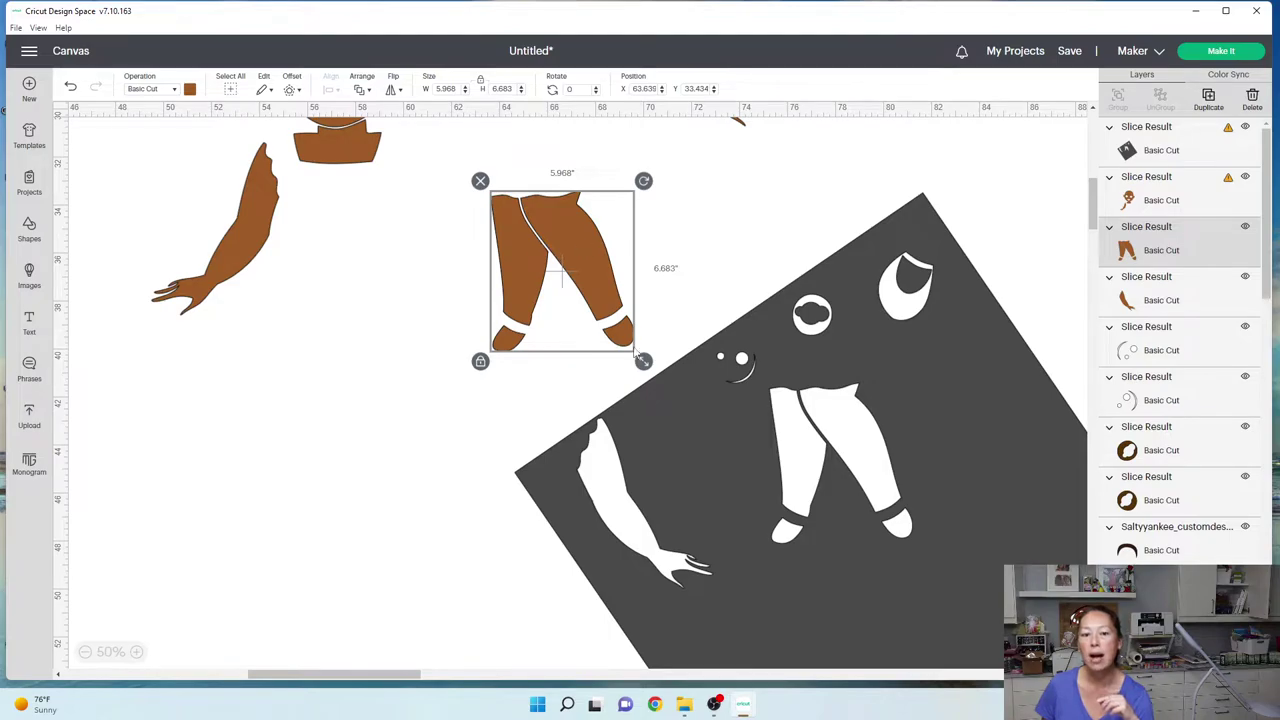
drag(628, 338, 580, 283)
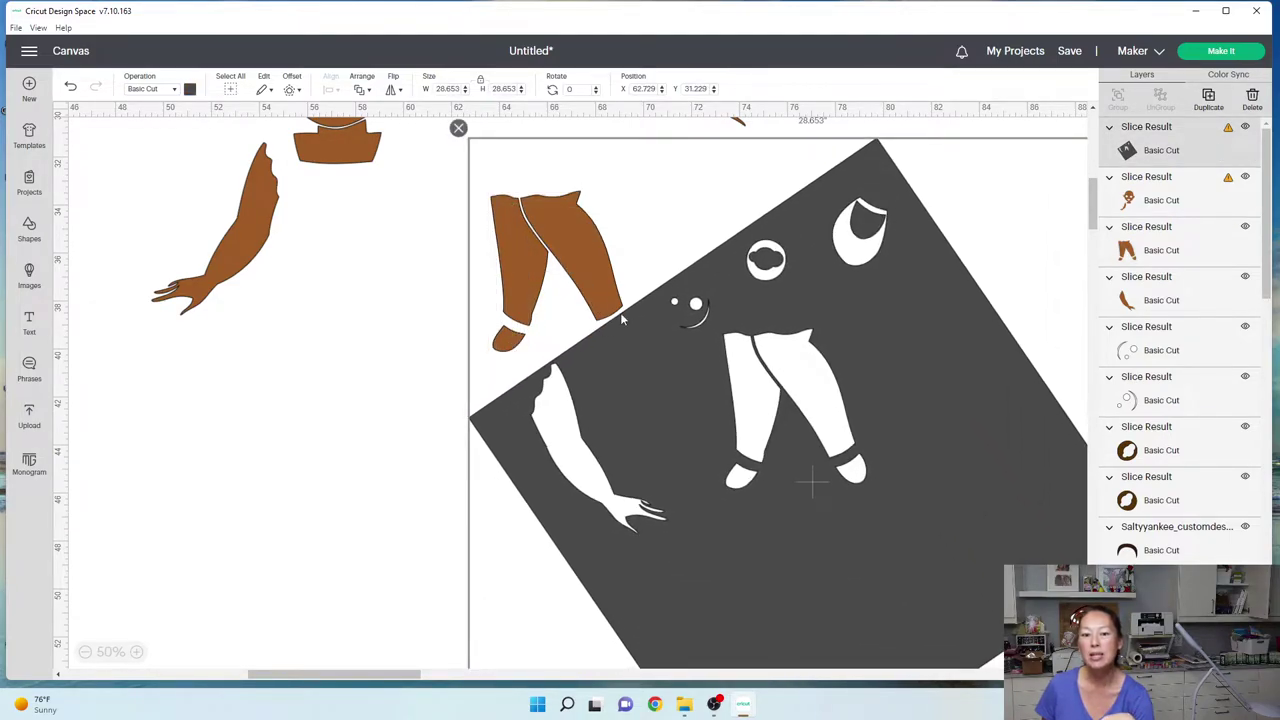
click(436, 360)
drag(440, 343, 700, 462)
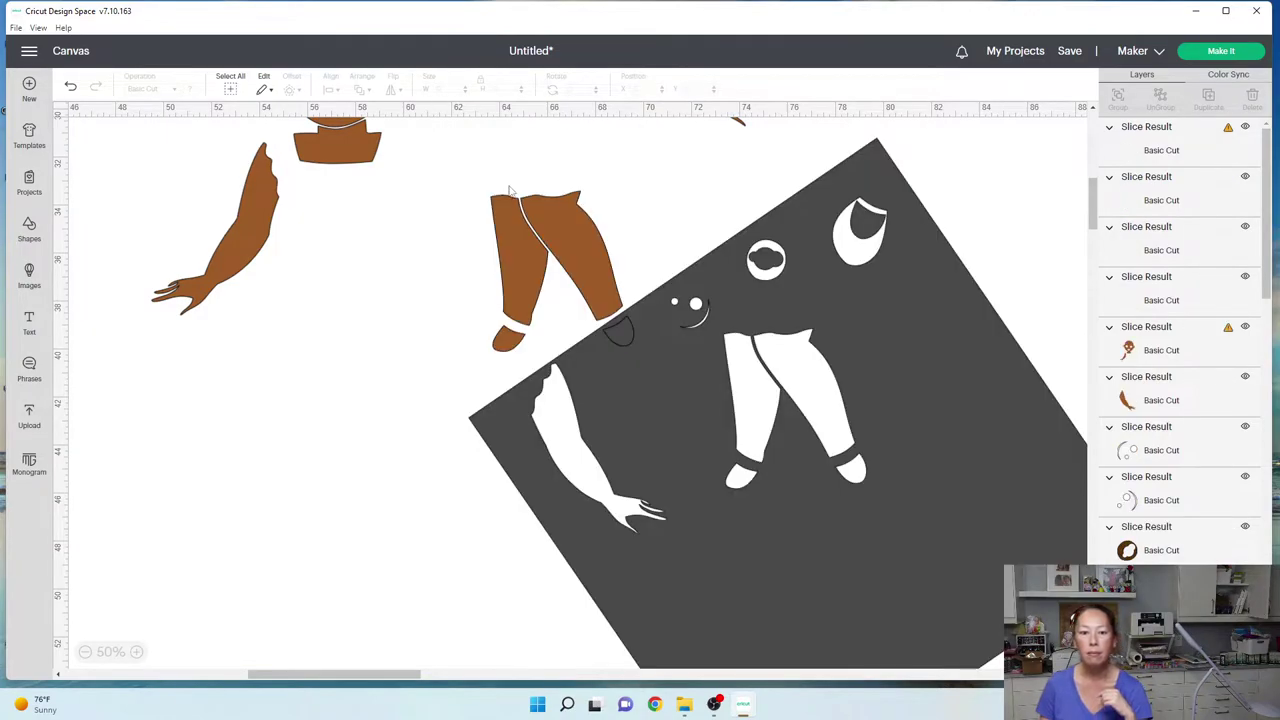
drag(700, 330, 651, 400)
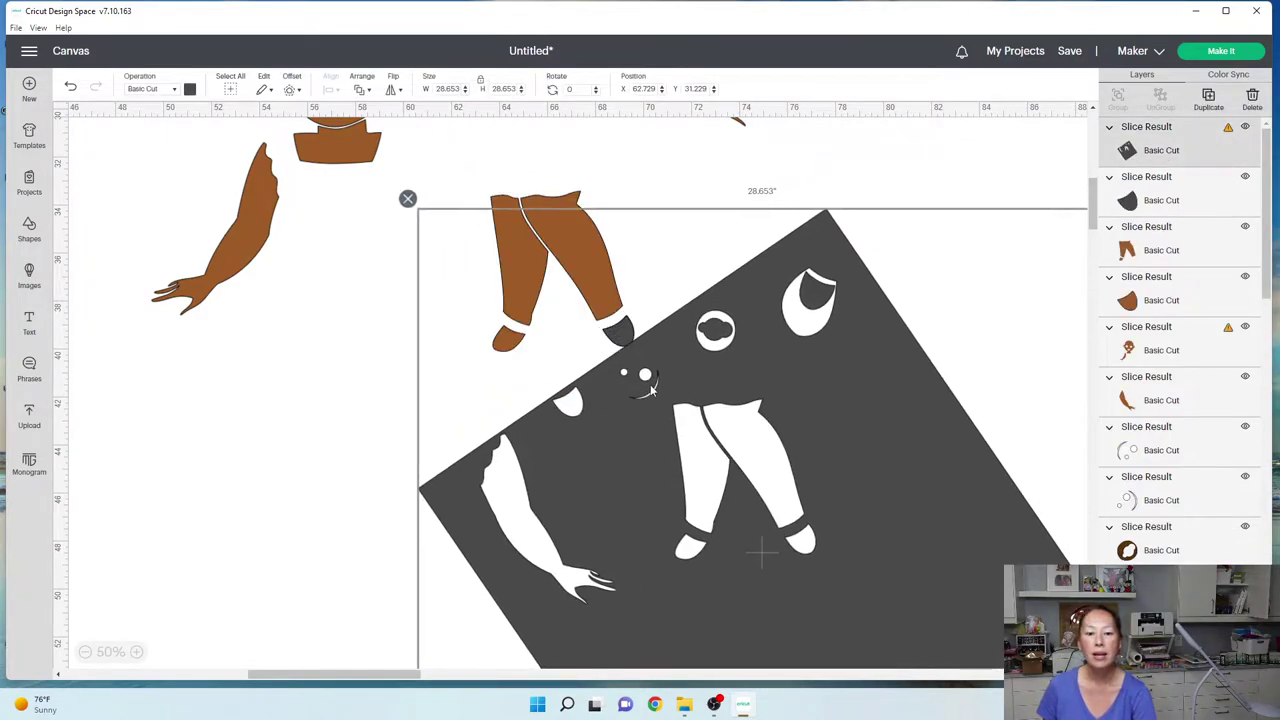
drag(516, 250, 452, 310)
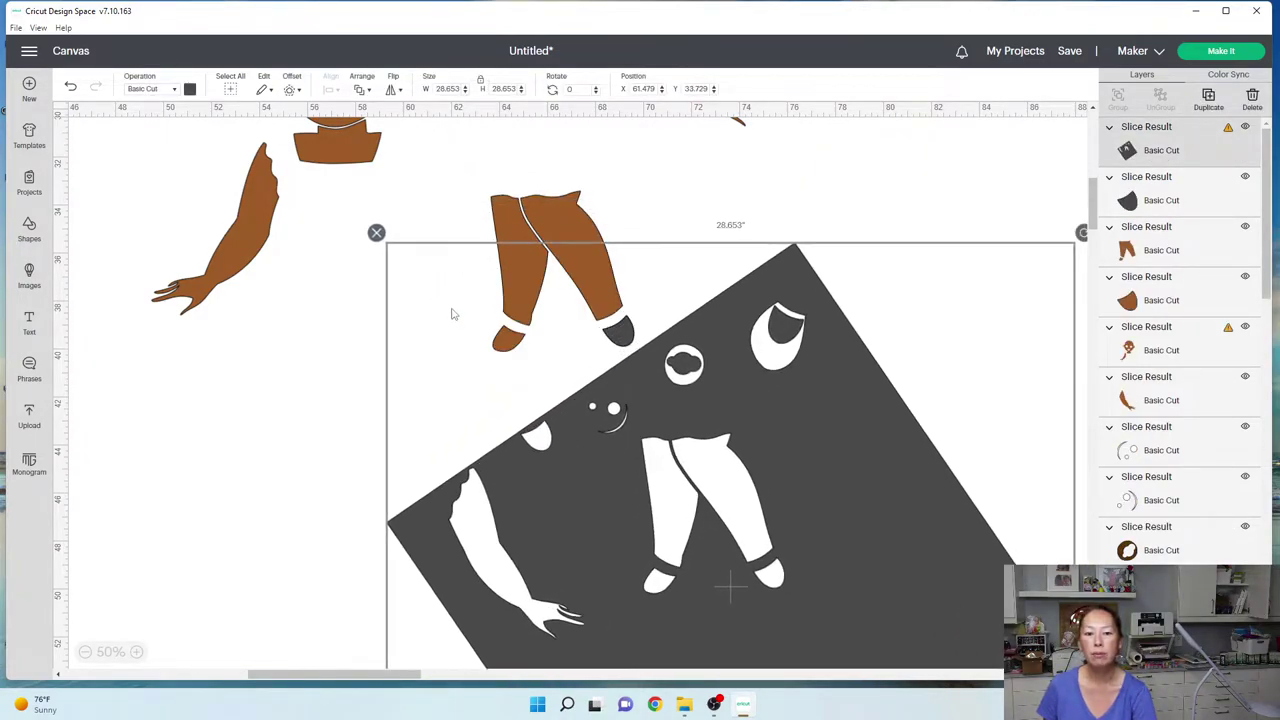
- Rotate the brown legs 38.75° over the square's top corner and slice them against it
click(558, 212)
drag(558, 212, 870, 168)
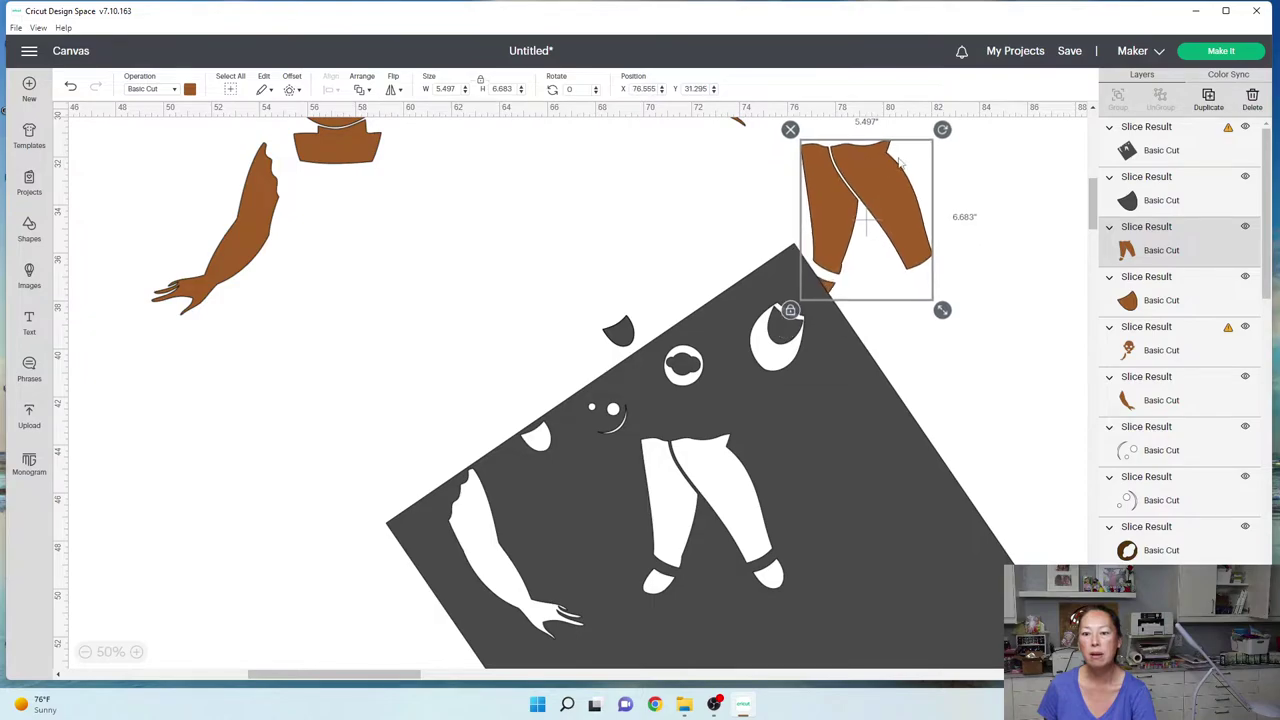
drag(944, 131, 980, 191)
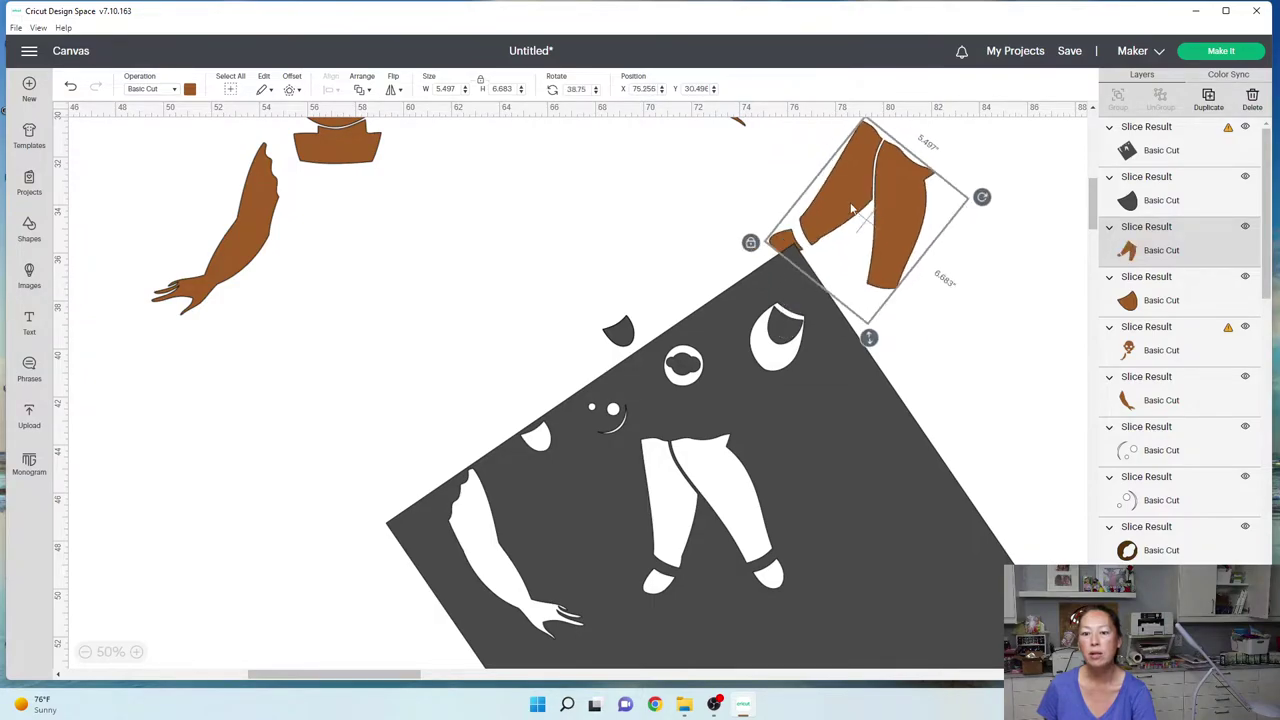
drag(848, 192, 859, 228)
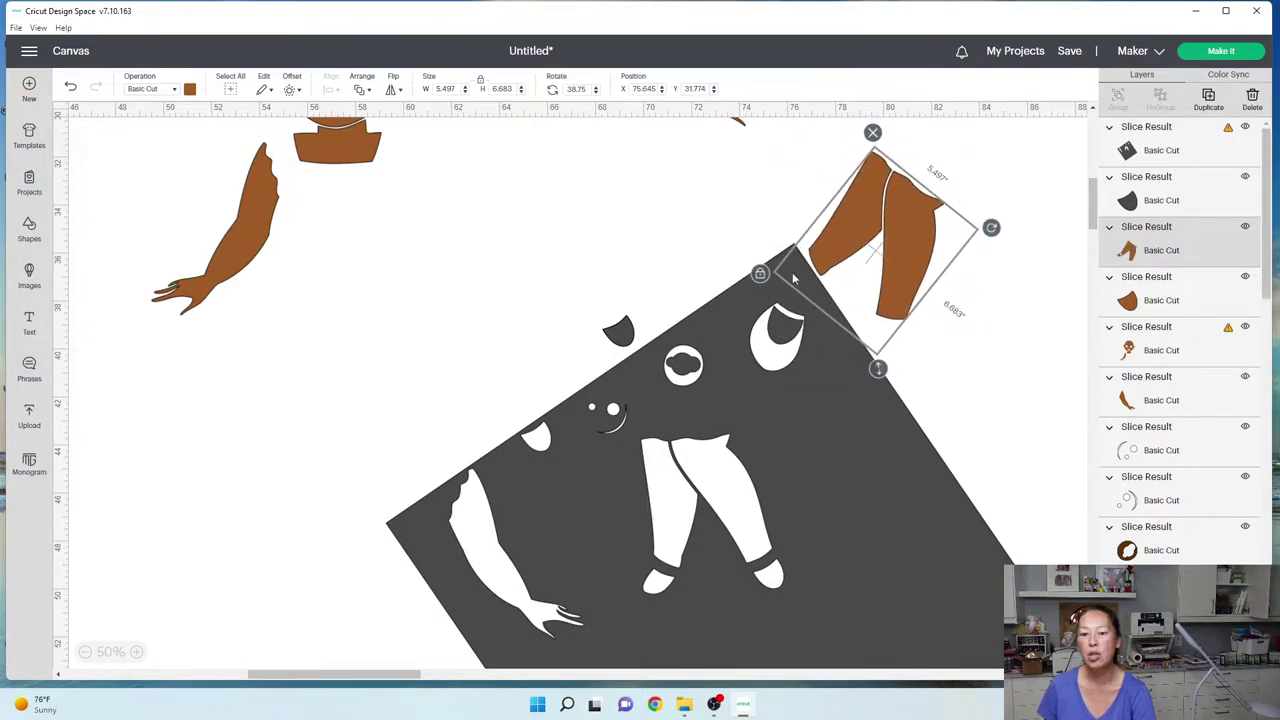
click(963, 320)
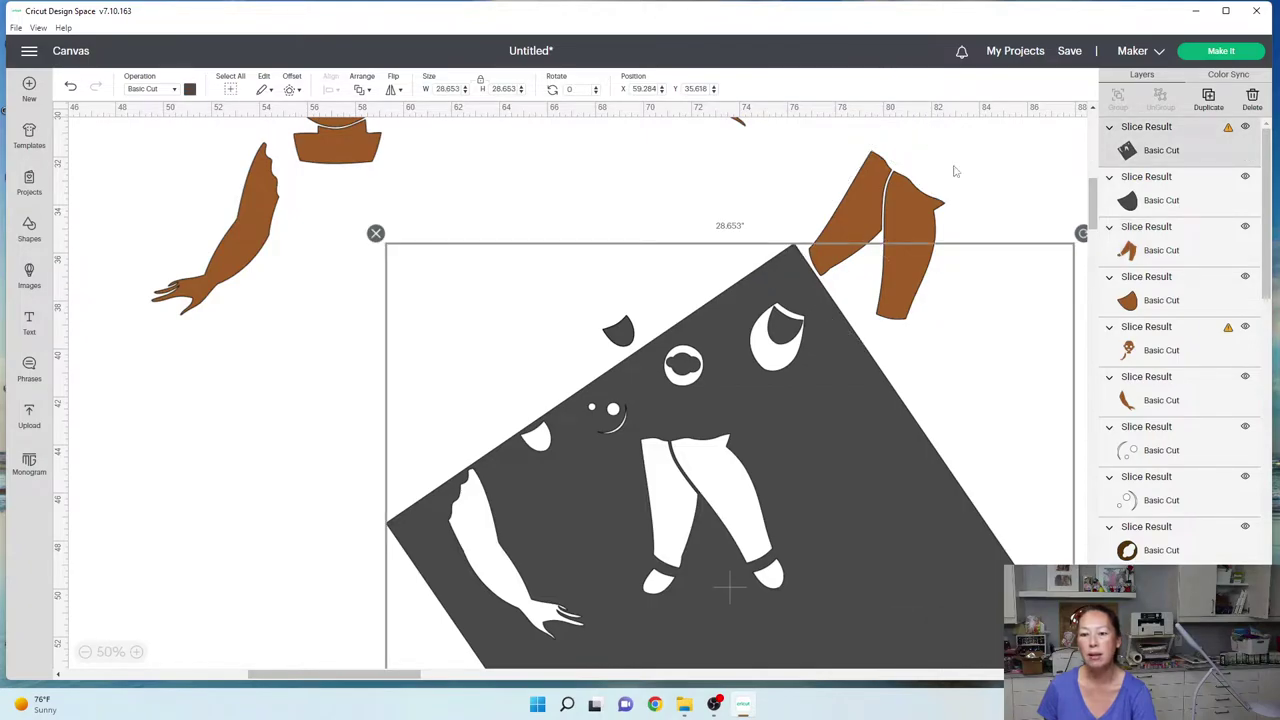
drag(982, 176, 787, 292)
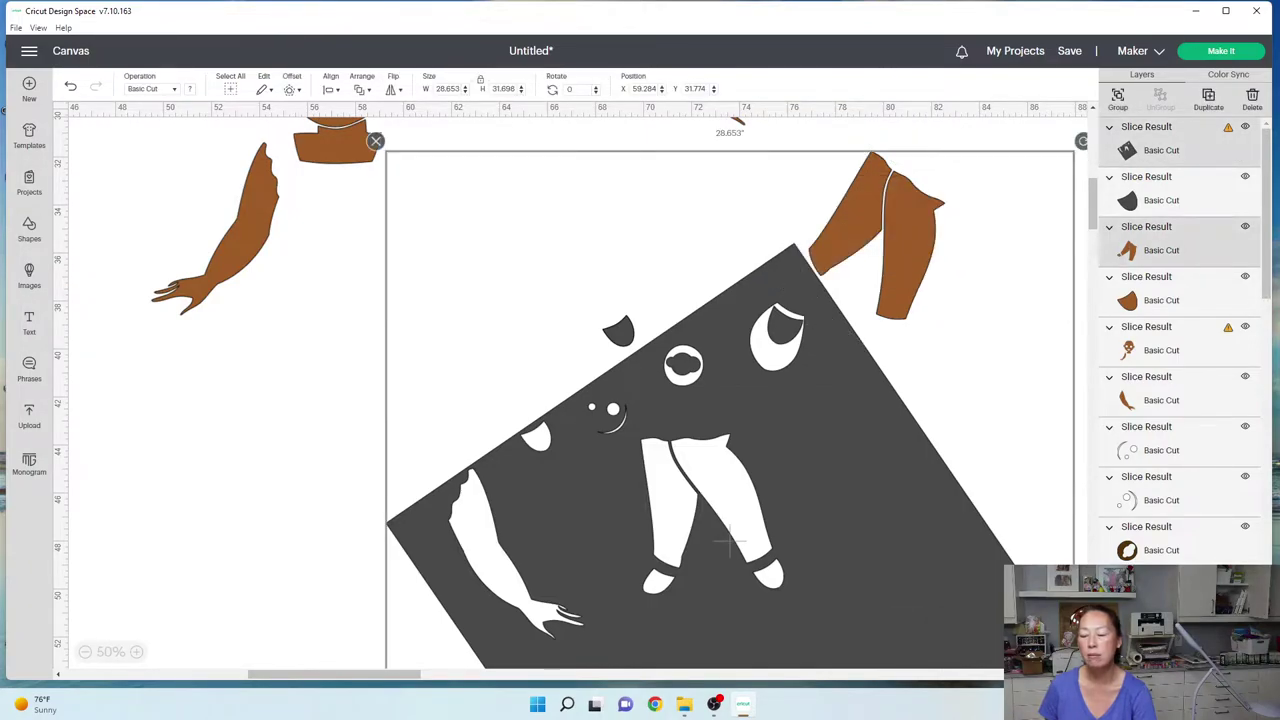
click(1120, 660)
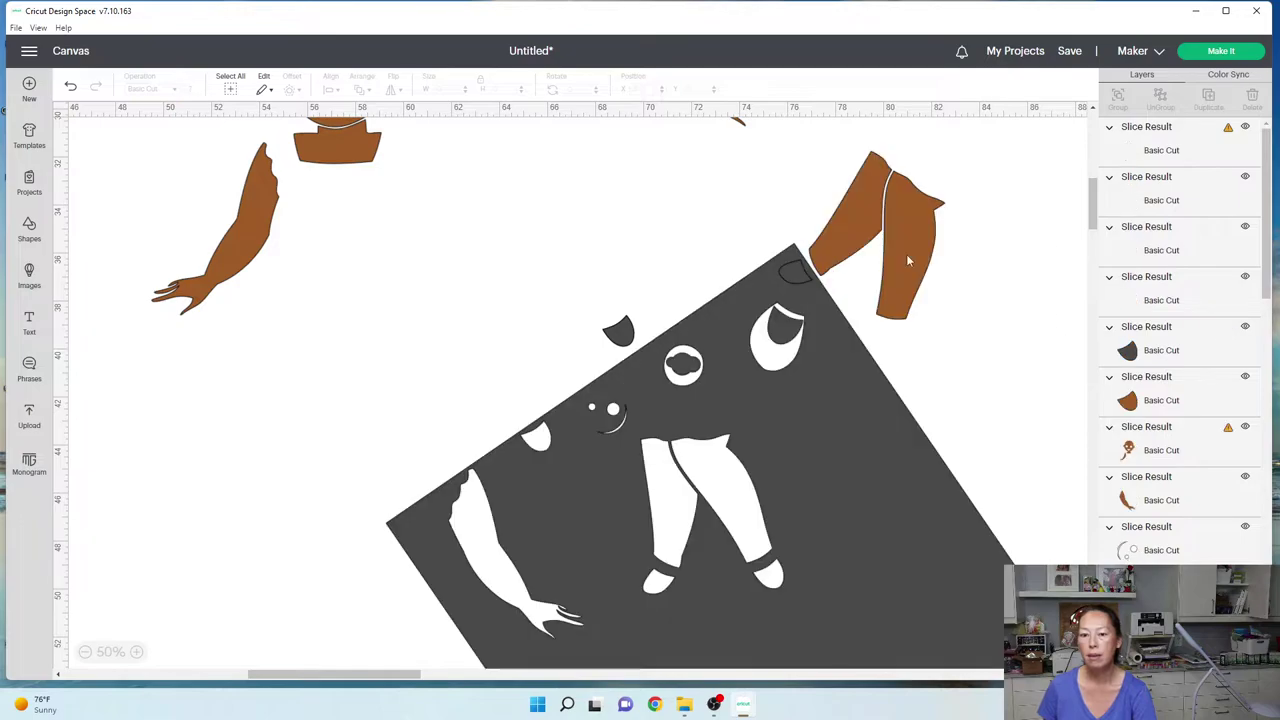
- Clear the leftover slice pieces, deleting the large grey shape and a small grey piece
drag(815, 318, 789, 415)
drag(795, 272, 489, 334)
click(586, 352)
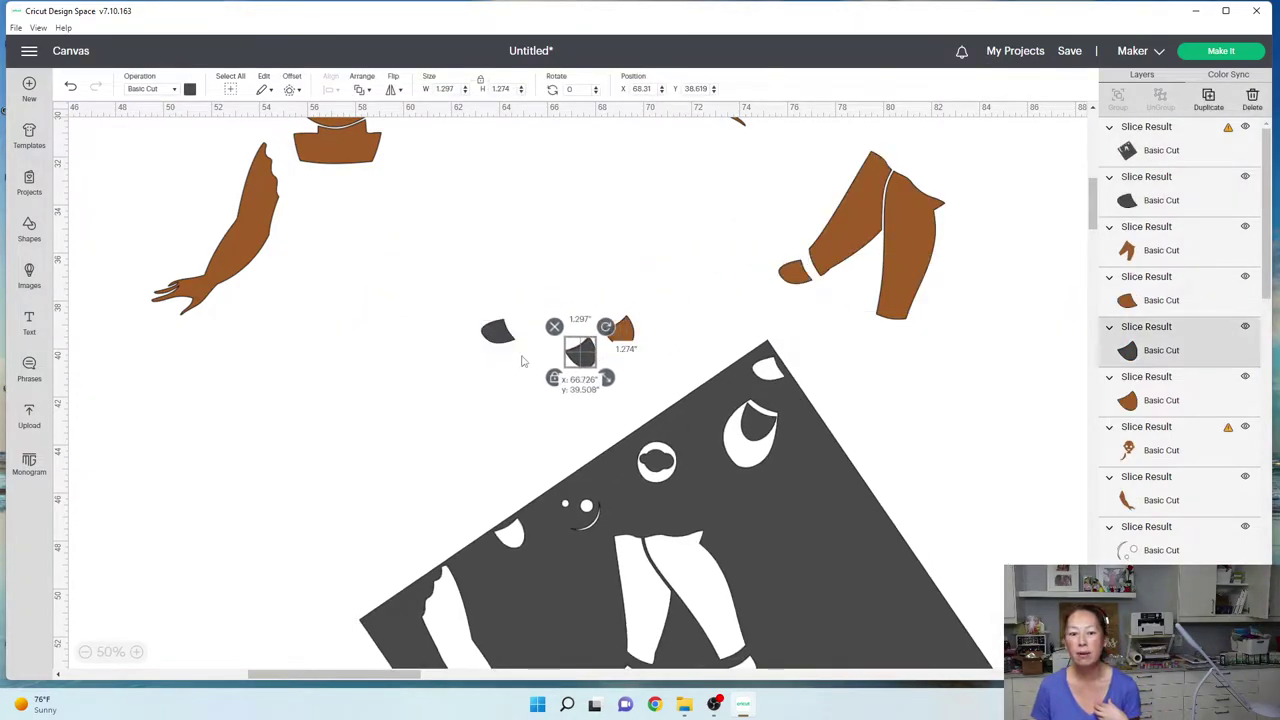
drag(586, 352, 485, 346)
click(497, 300)
drag(497, 300, 485, 380)
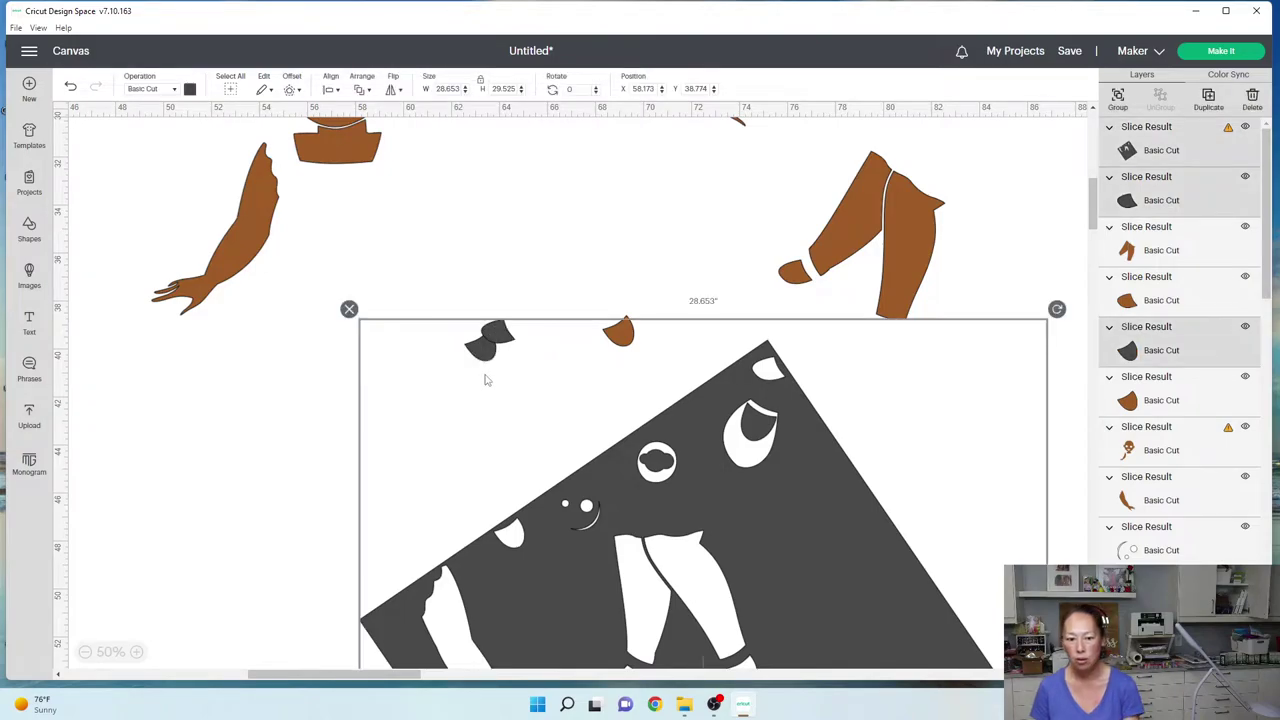
click(504, 278)
mouse_move(487, 330)
mouse_down()
mouse_move(487, 363)
mouse_move(478, 350)
mouse_up()
click(790, 420)
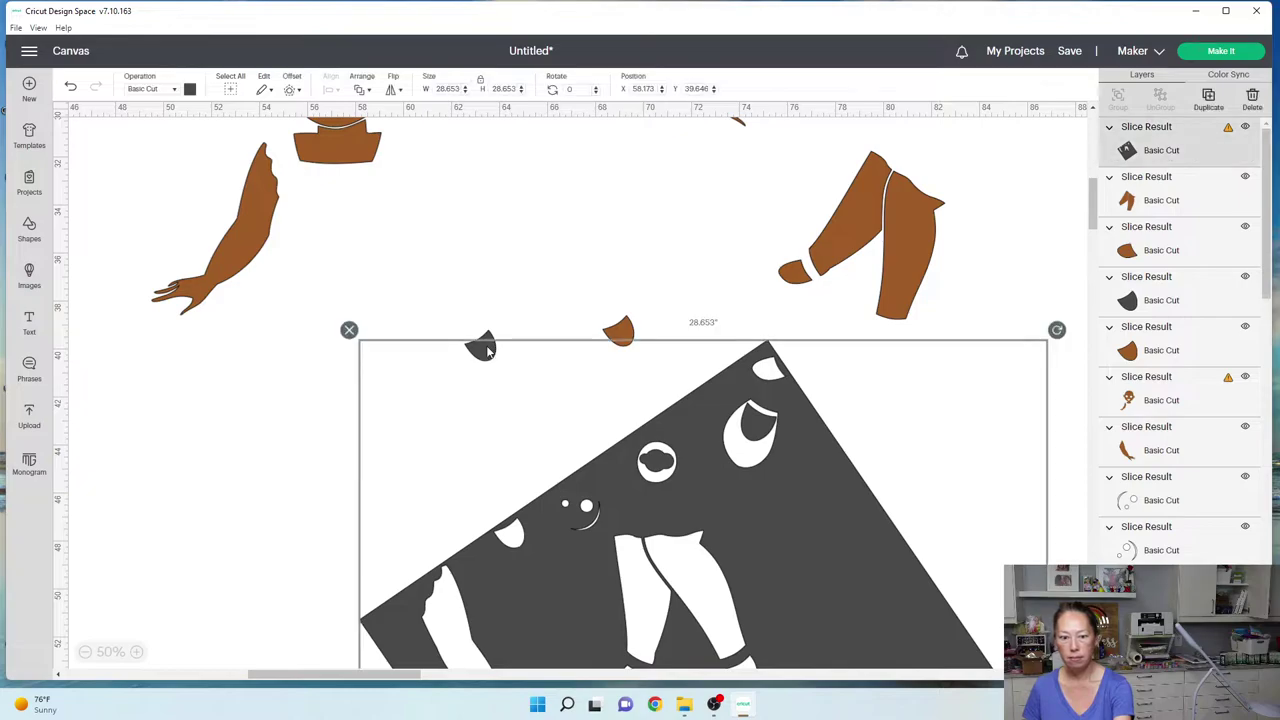
key(Delete)
click(480, 345)
key(Delete)
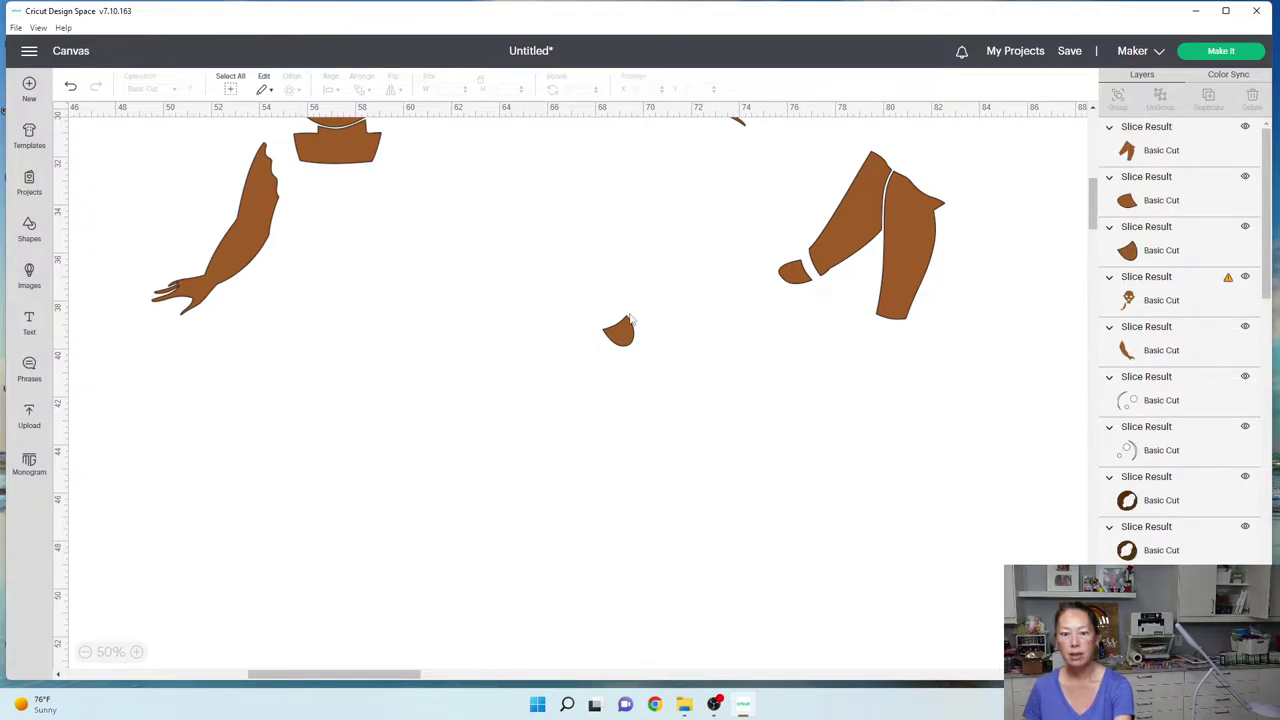
- Move the brown legs left, rotate them to 327.73°, and duplicate the two-leg piece
drag(795, 272, 595, 326)
drag(862, 202, 416, 285)
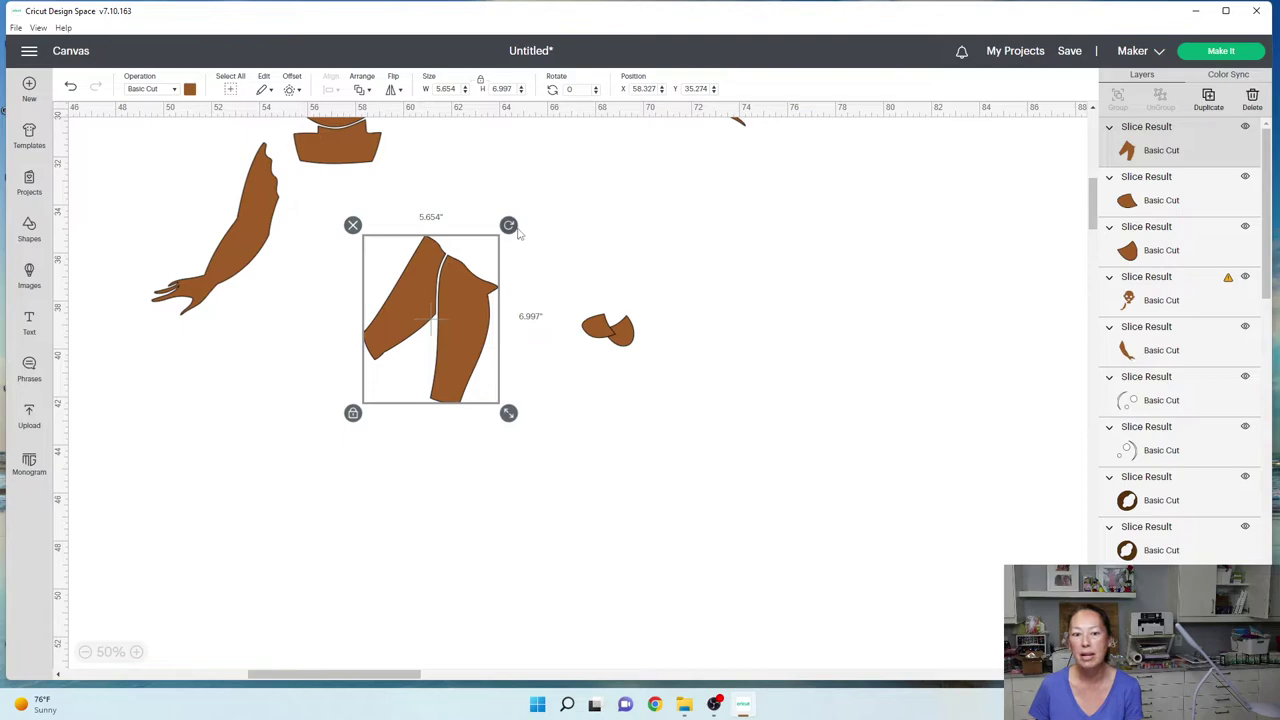
drag(510, 227, 480, 247)
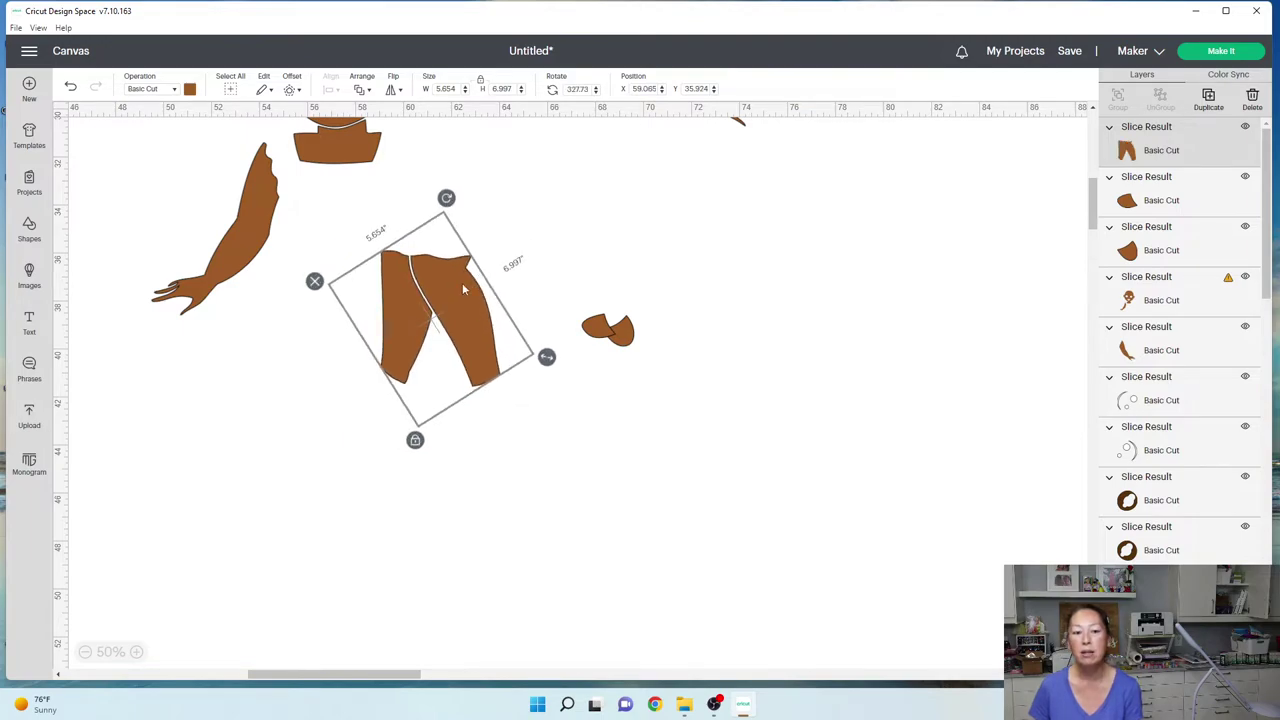
click(1209, 96)
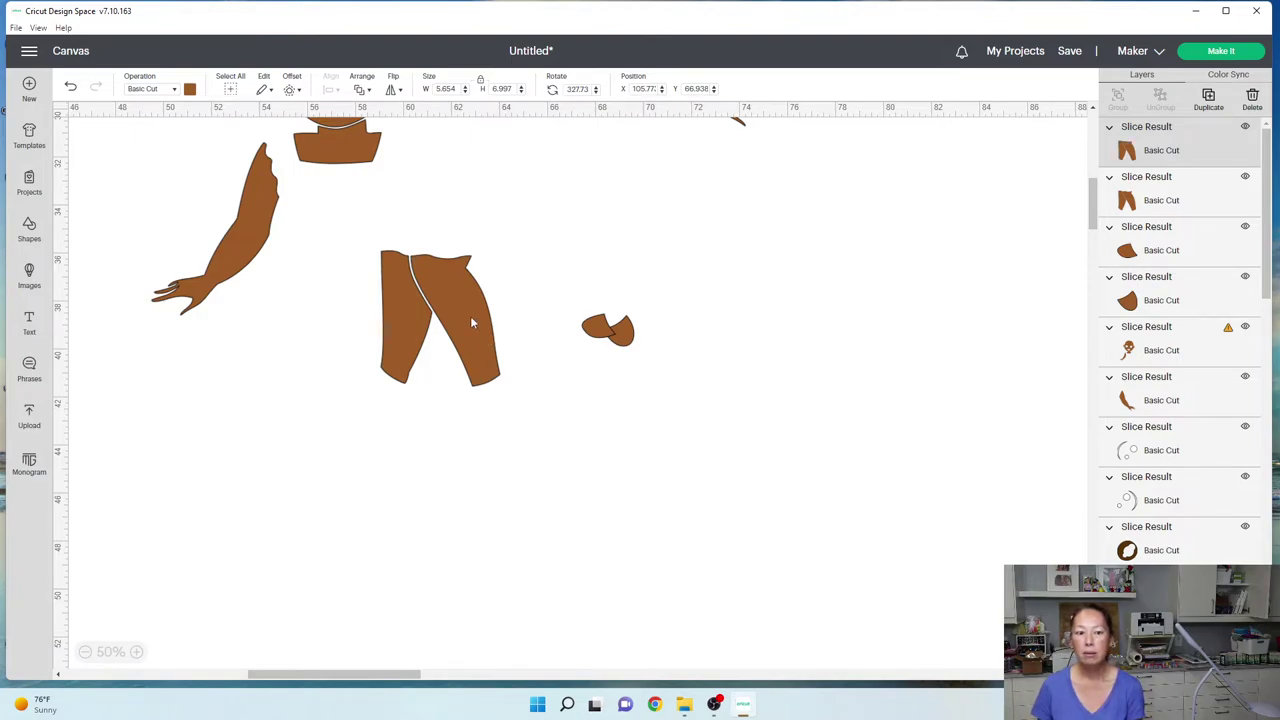
- Hide one leg's contour on the copy and the left leg on the original, leaving single legs
click(1192, 156)
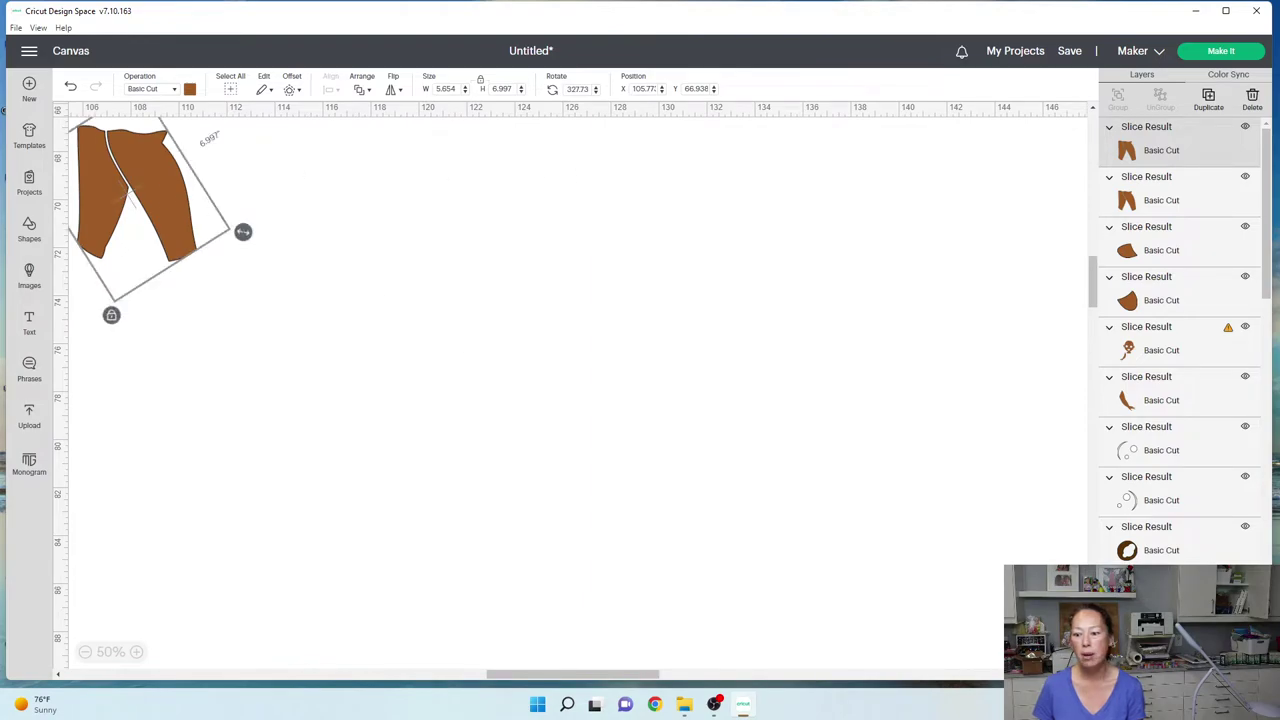
click(1243, 648)
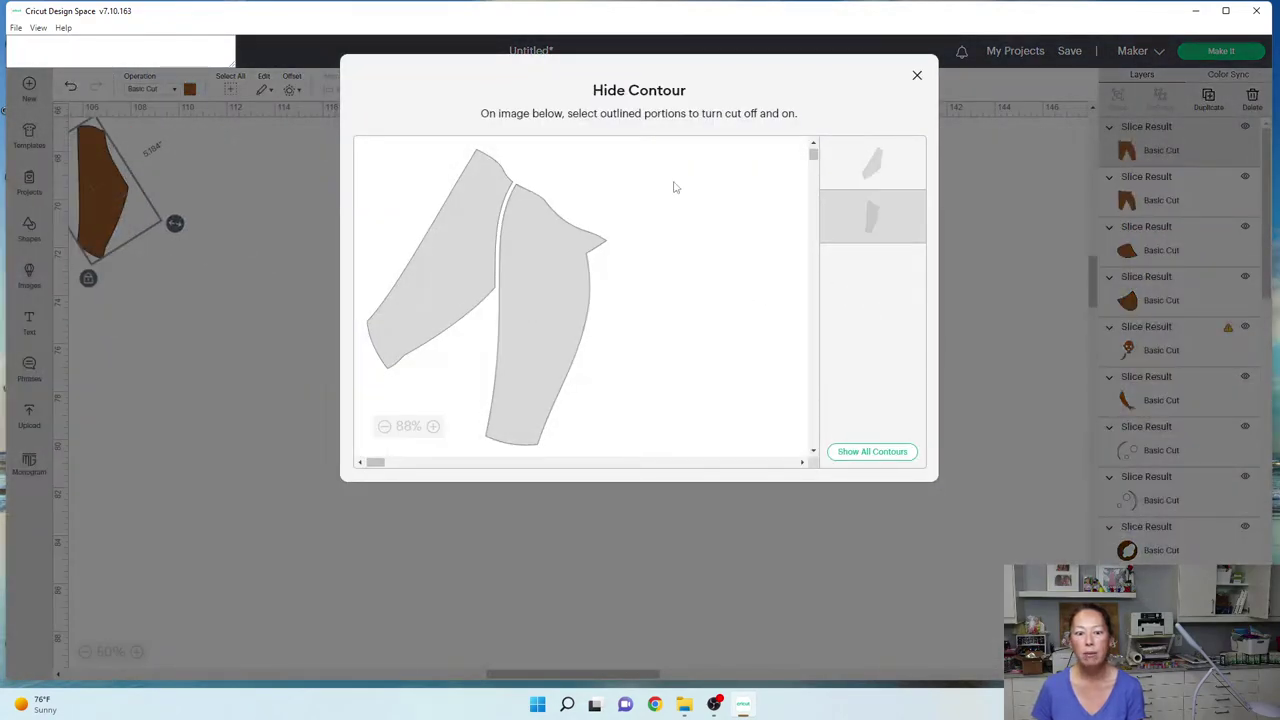
click(917, 76)
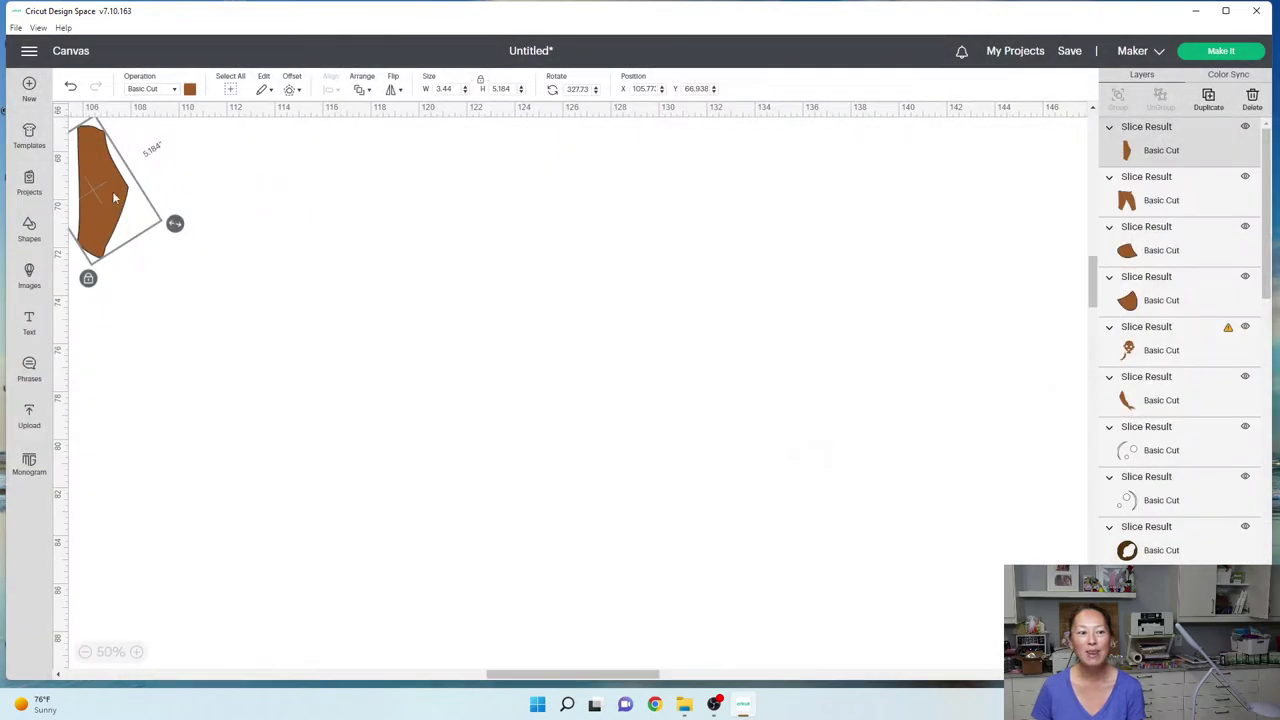
drag(113, 197, 339, 233)
click(1172, 200)
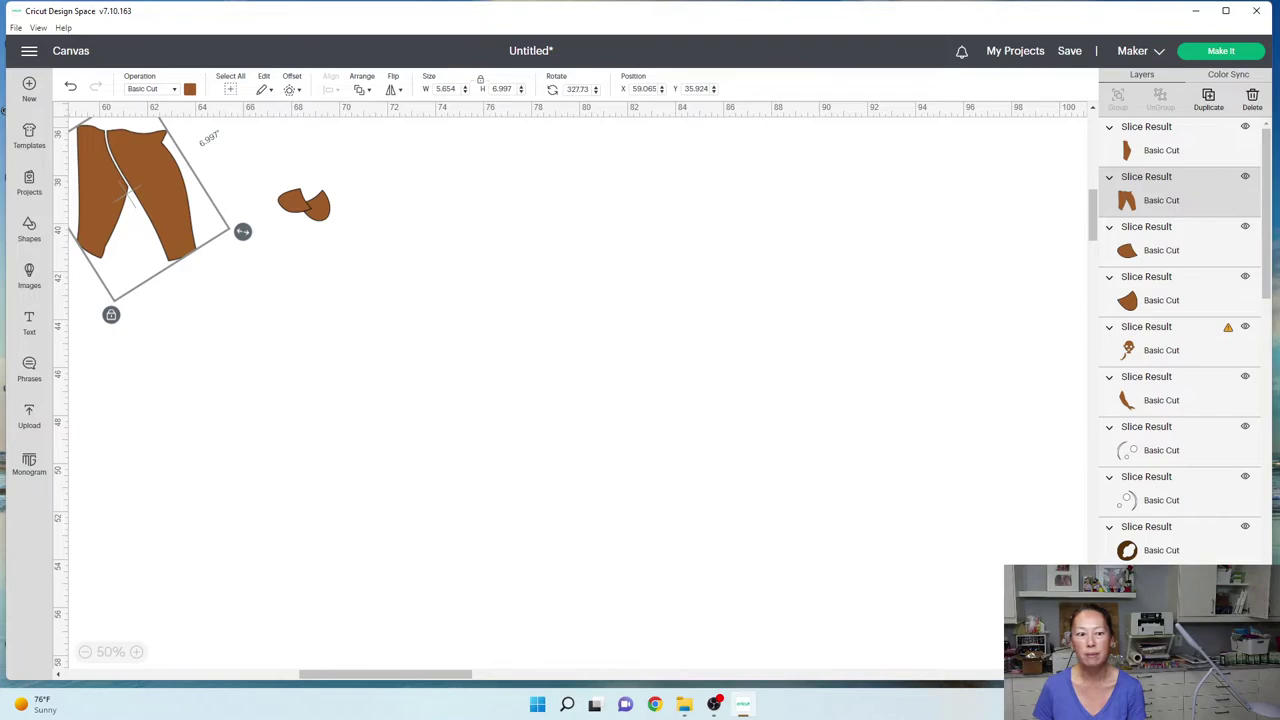
click(1245, 660)
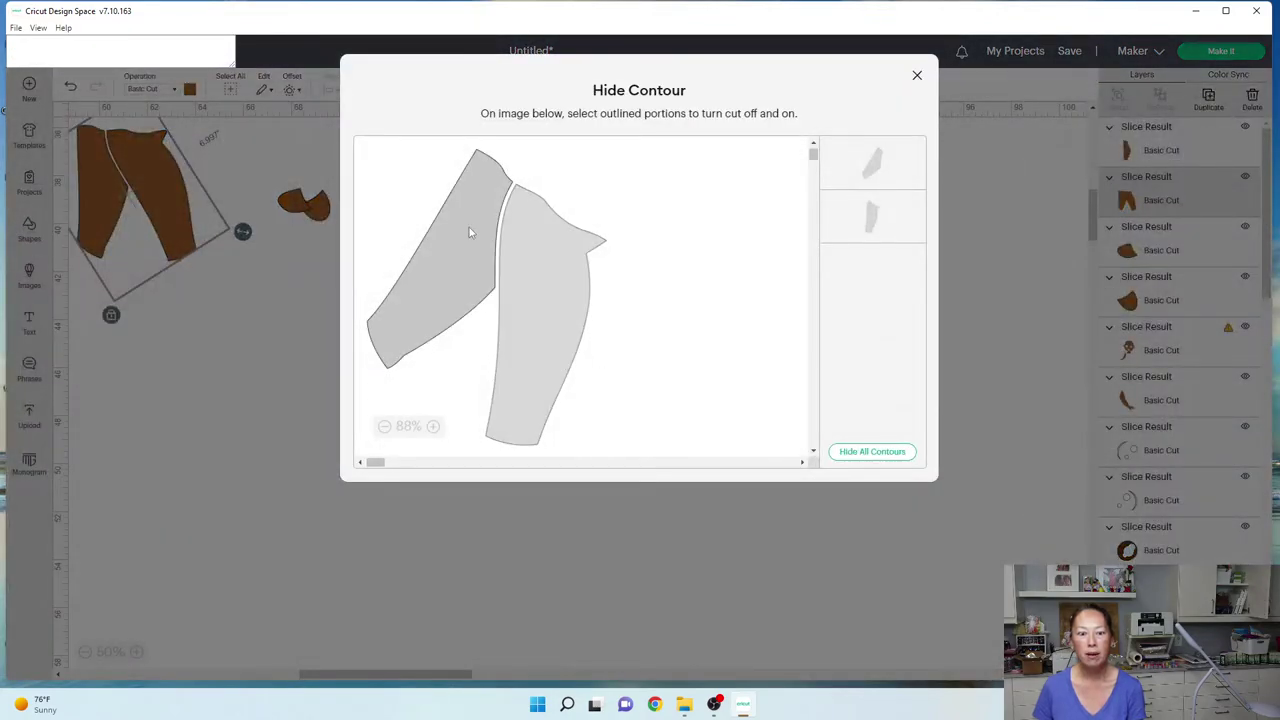
click(469, 232)
click(916, 77)
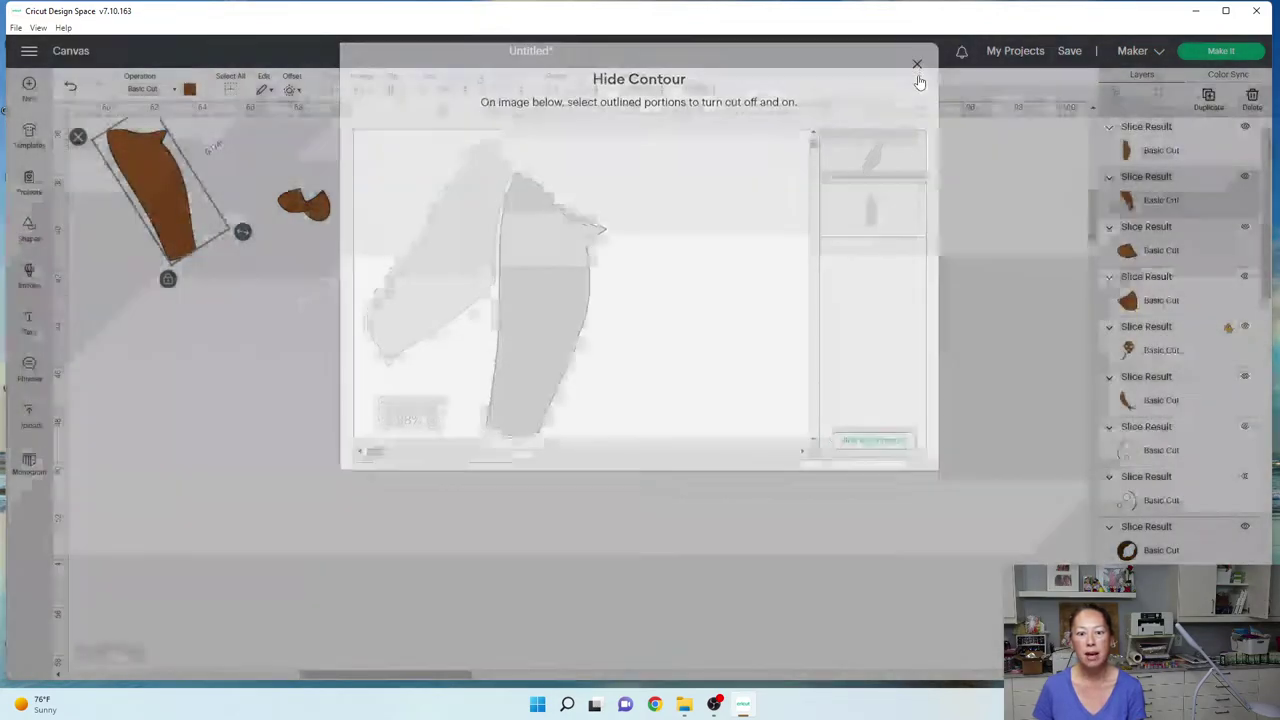
- Zoom out and place the two single-leg pieces side by side as a pair
click(85, 651)
drag(362, 288, 510, 320)
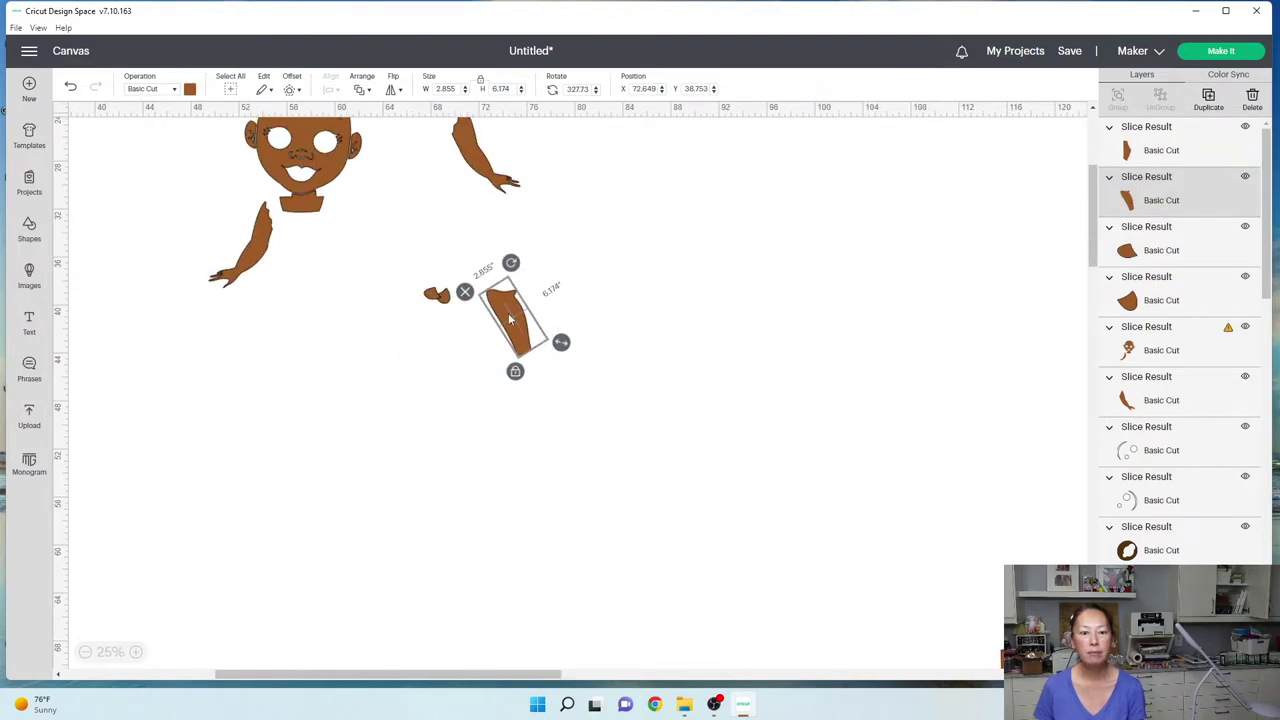
click(880, 514)
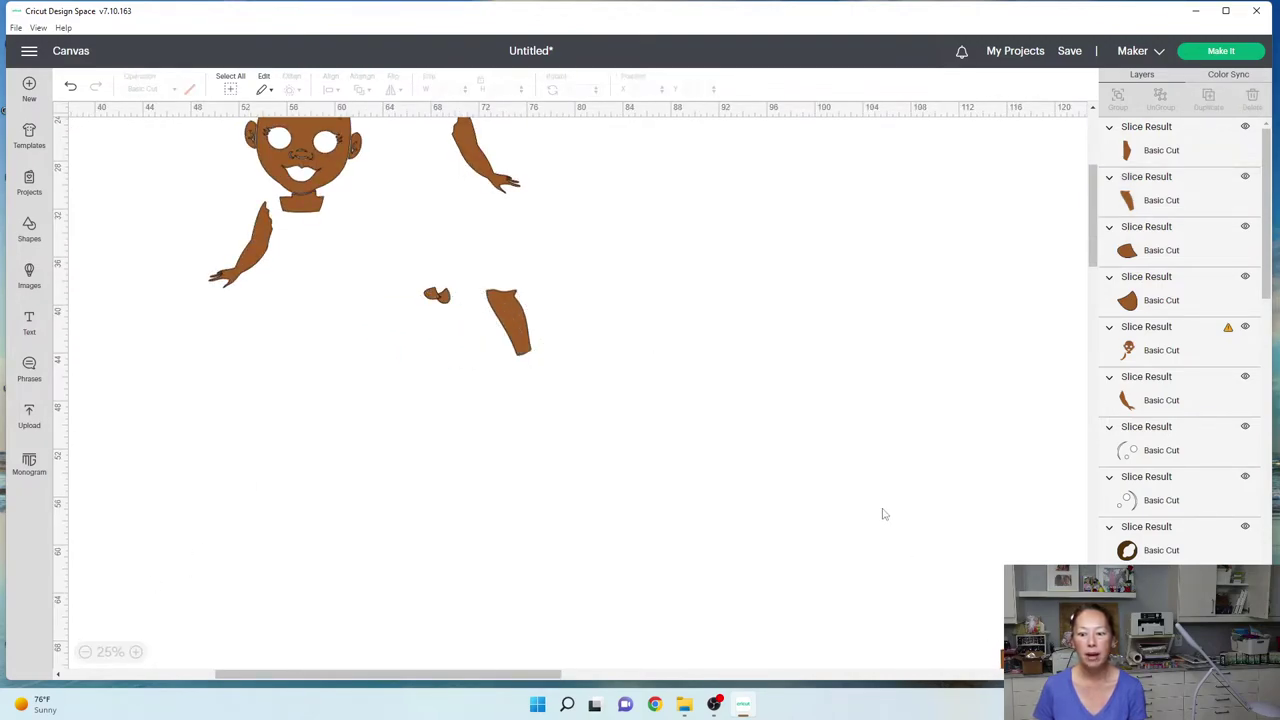
scroll(1000, 617, right, 10)
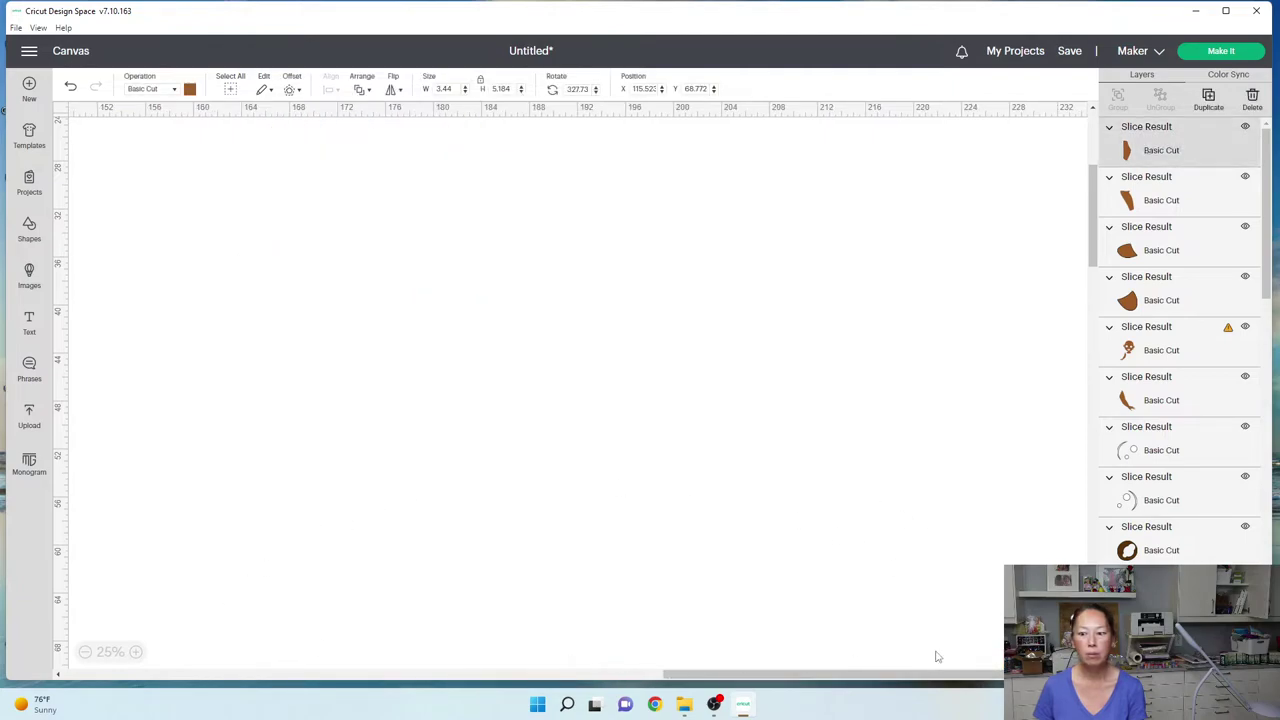
drag(886, 678, 452, 679)
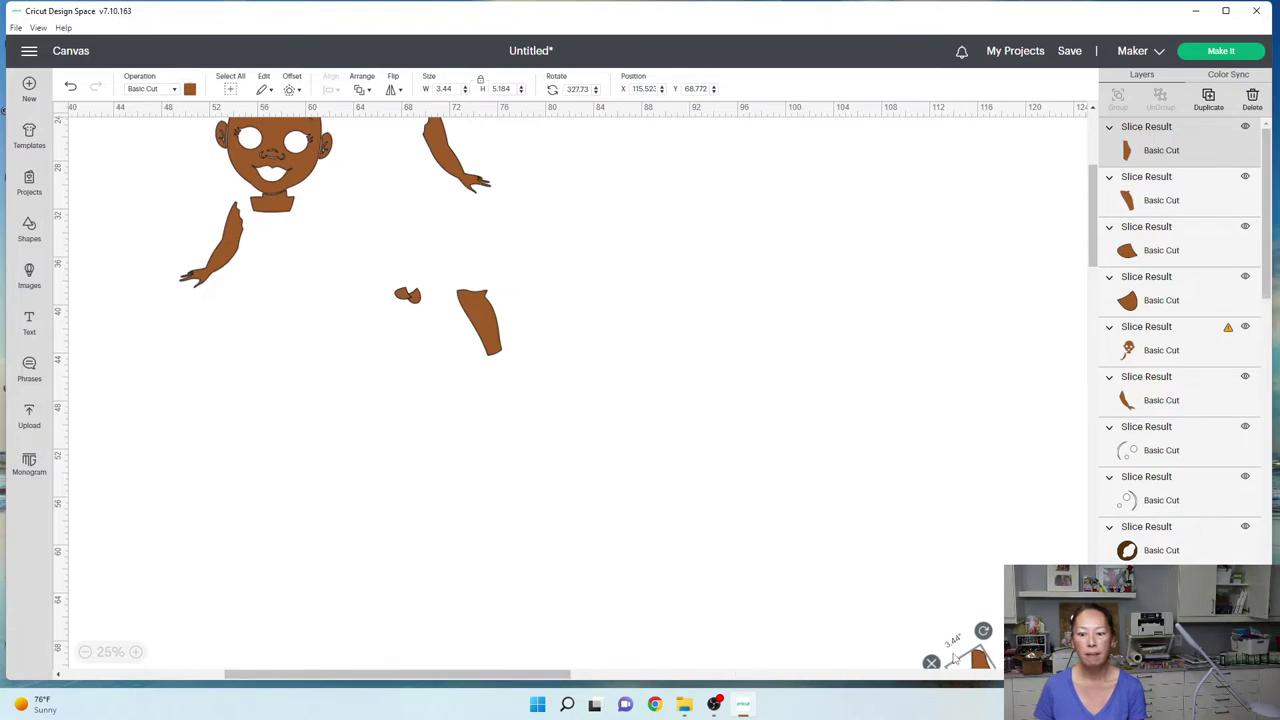
drag(983, 658, 450, 301)
click(753, 433)
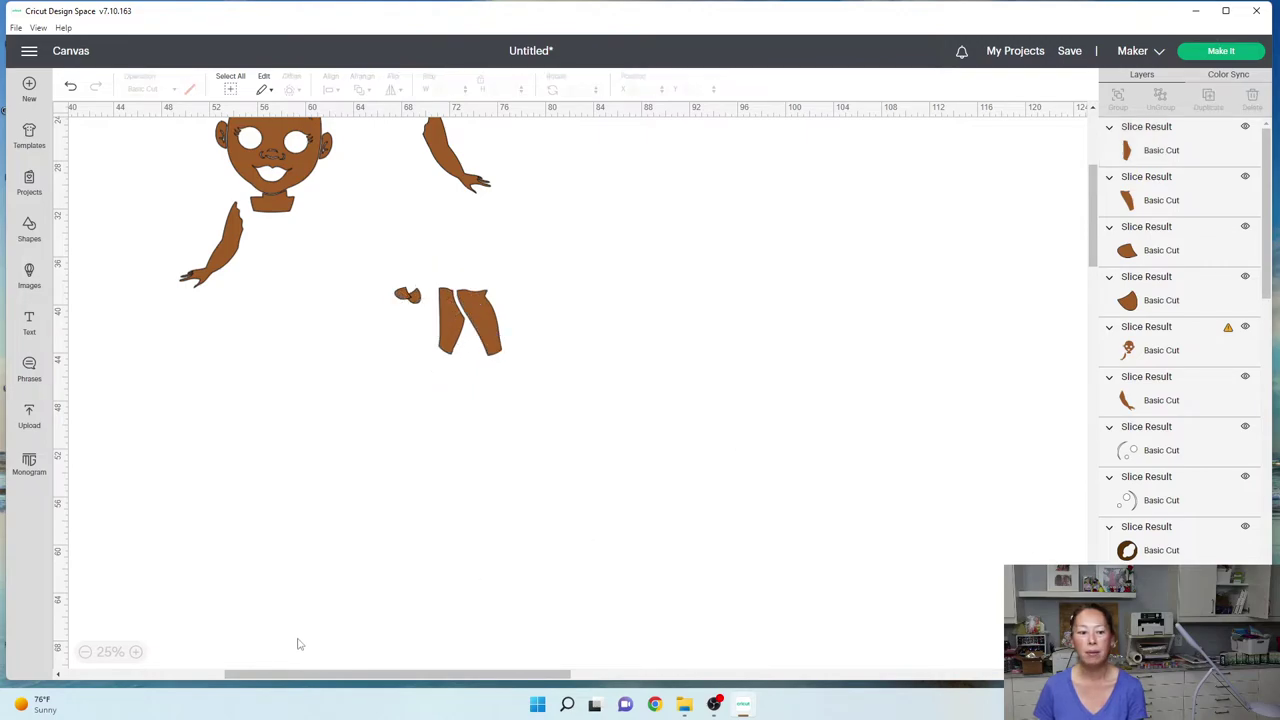
drag(290, 679, 226, 680)
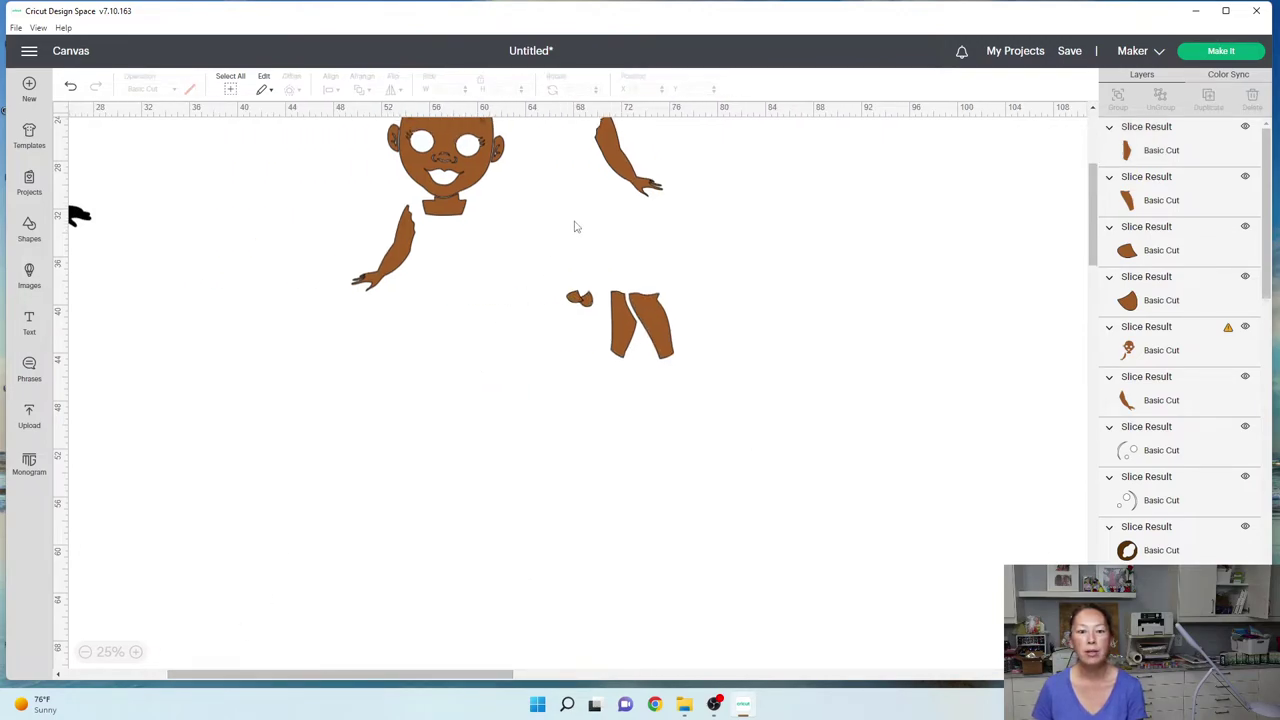
- Duplicate the head-and-arm piece twice and reduce one copy to just the arm beside the other hand
scroll(574, 223, up, 3)
drag(450, 330, 366, 426)
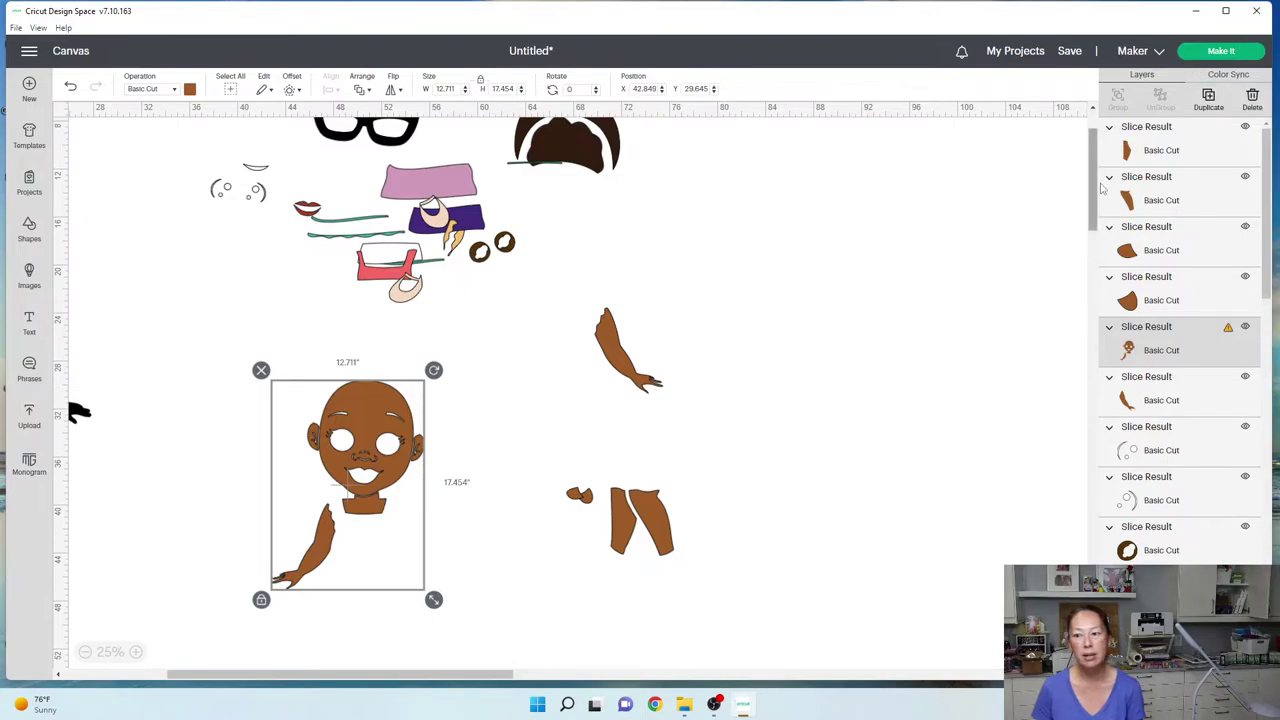
click(1209, 97)
click(1209, 97)
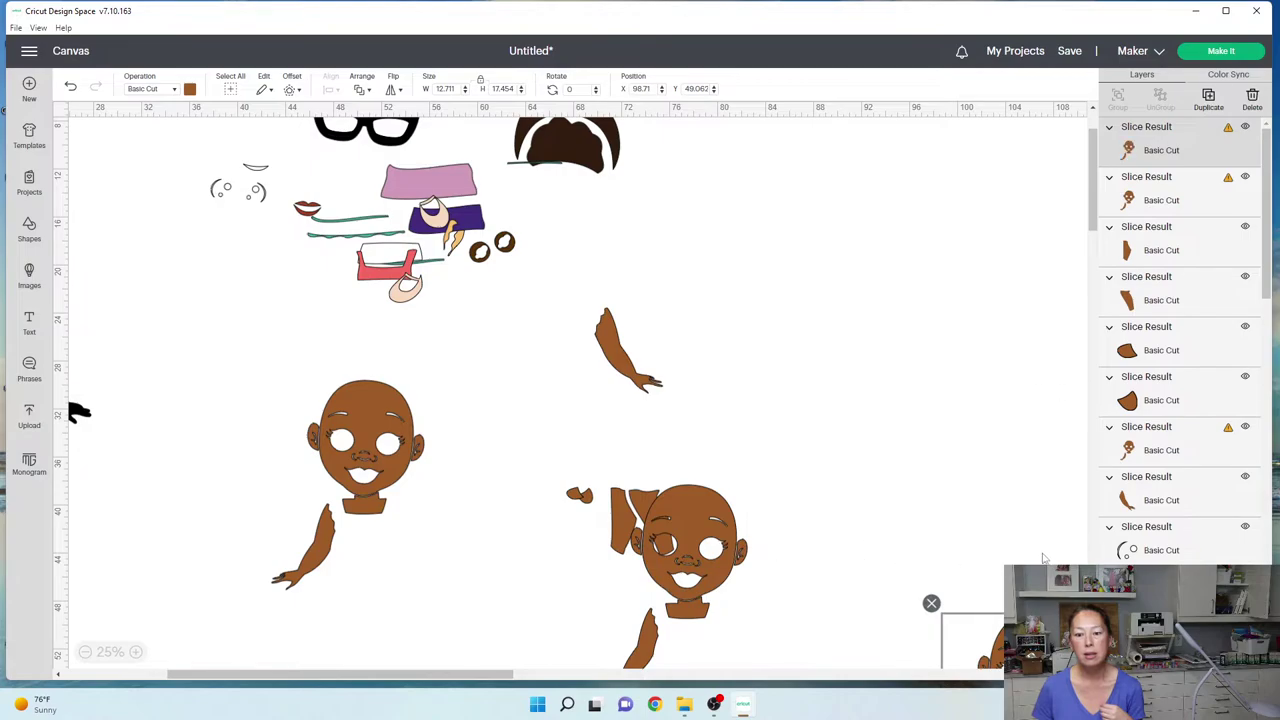
drag(1000, 650, 776, 252)
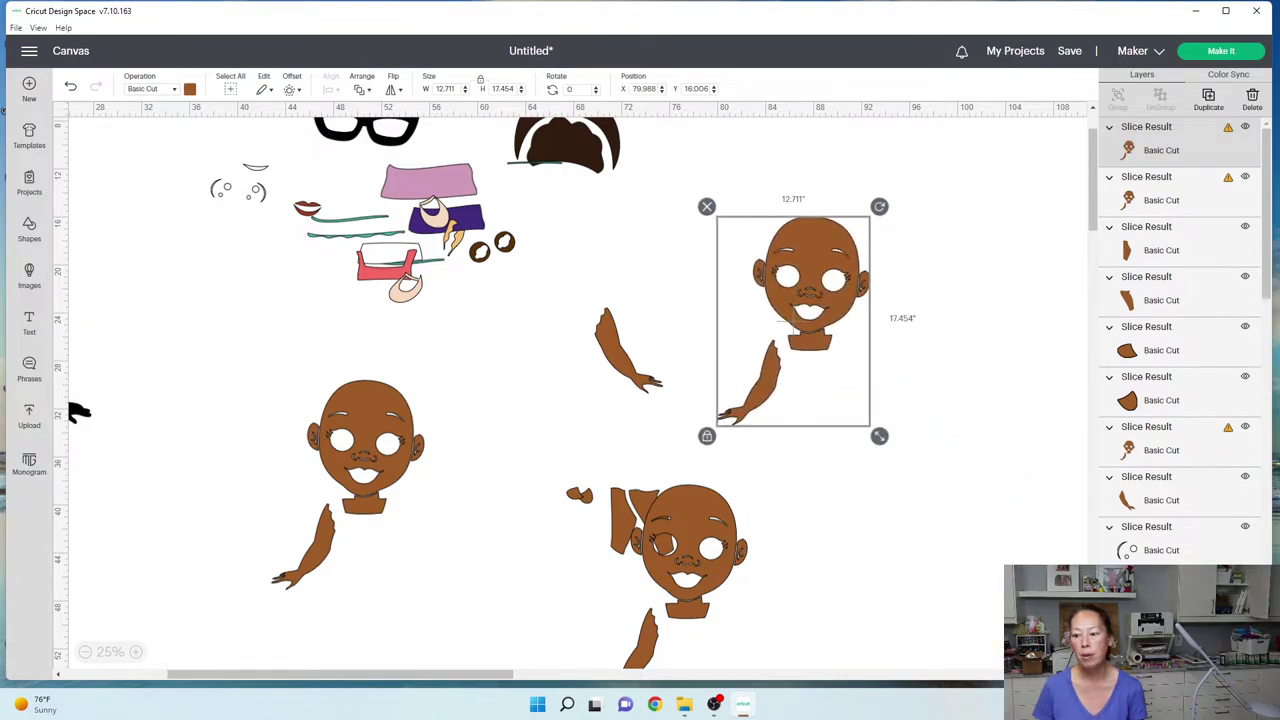
click(1243, 660)
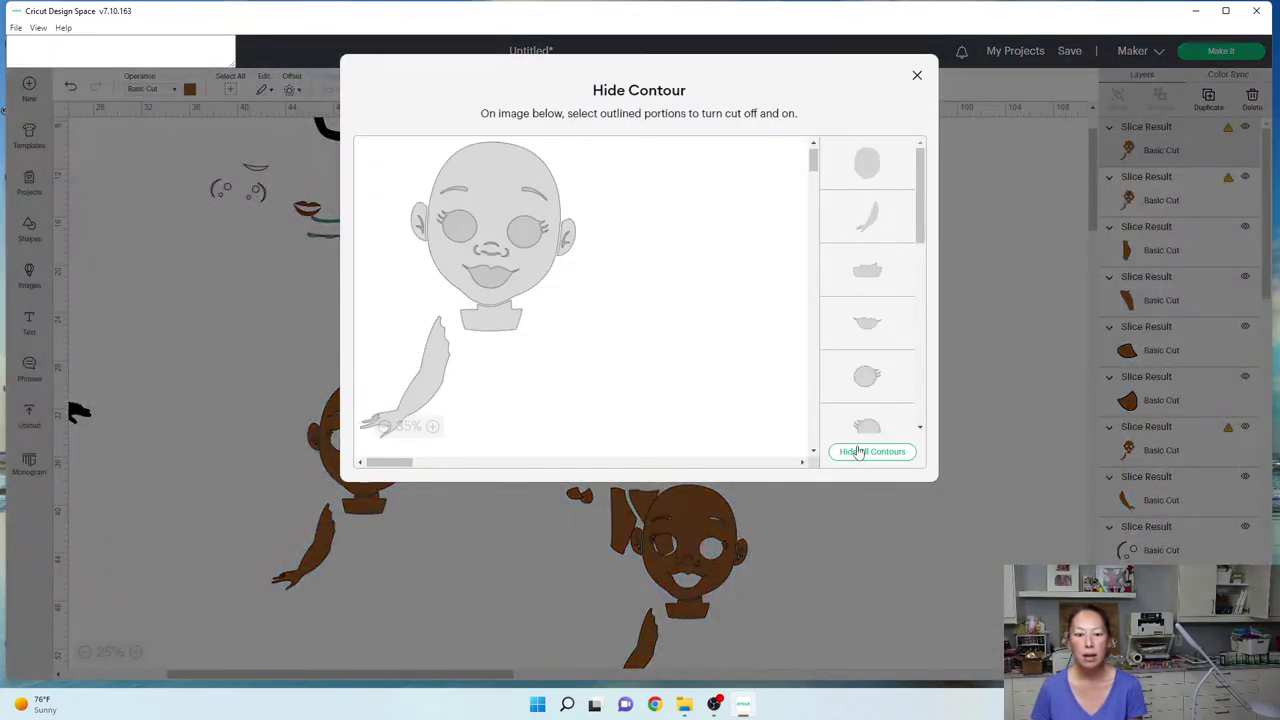
click(855, 452)
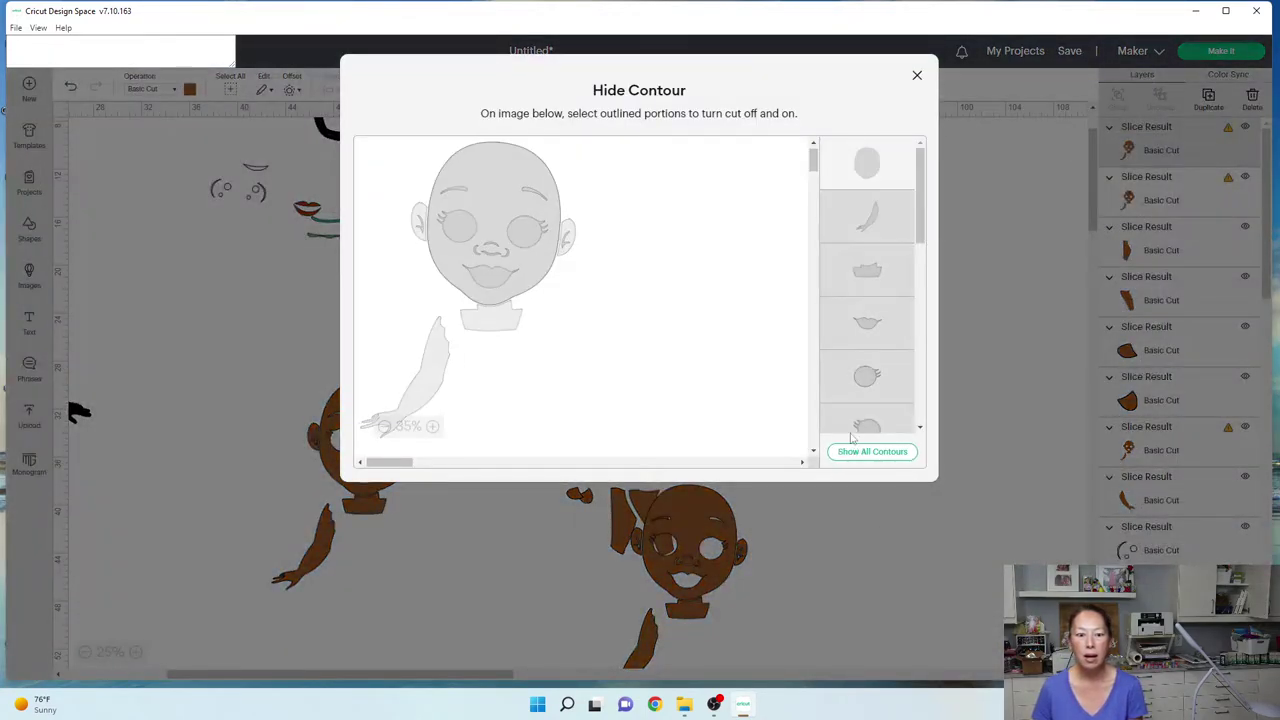
click(428, 388)
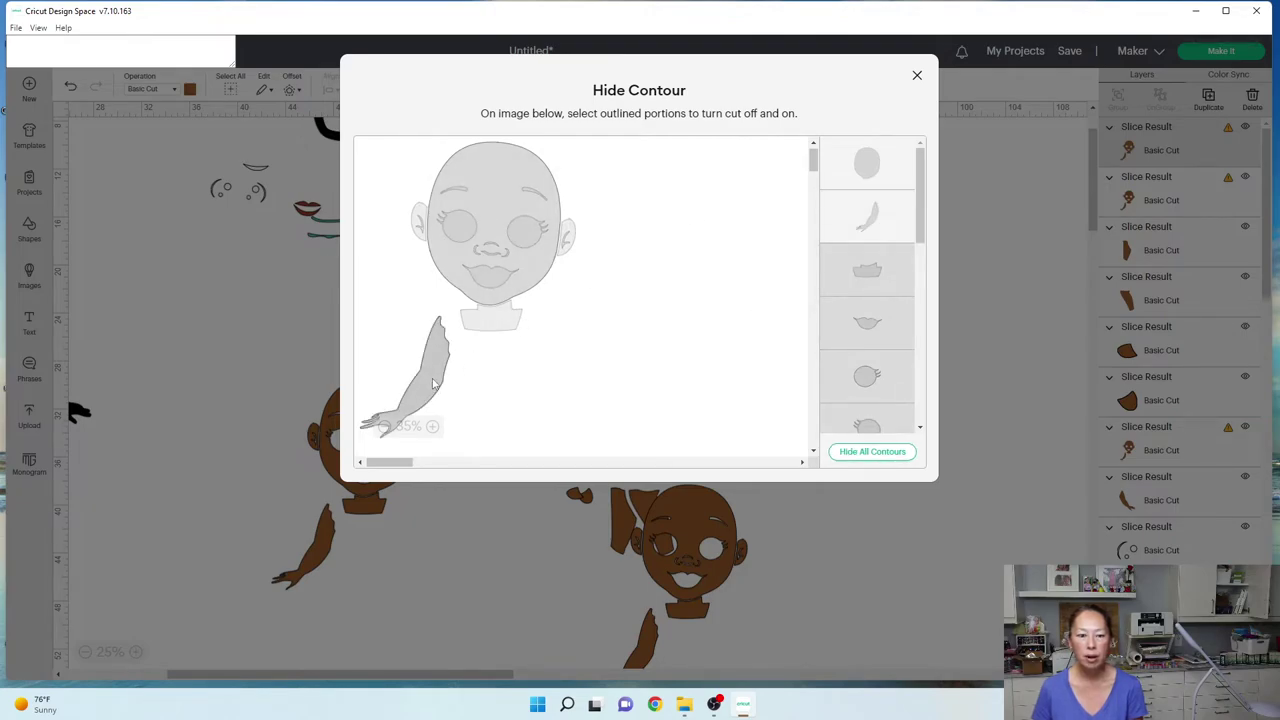
click(883, 174)
click(917, 75)
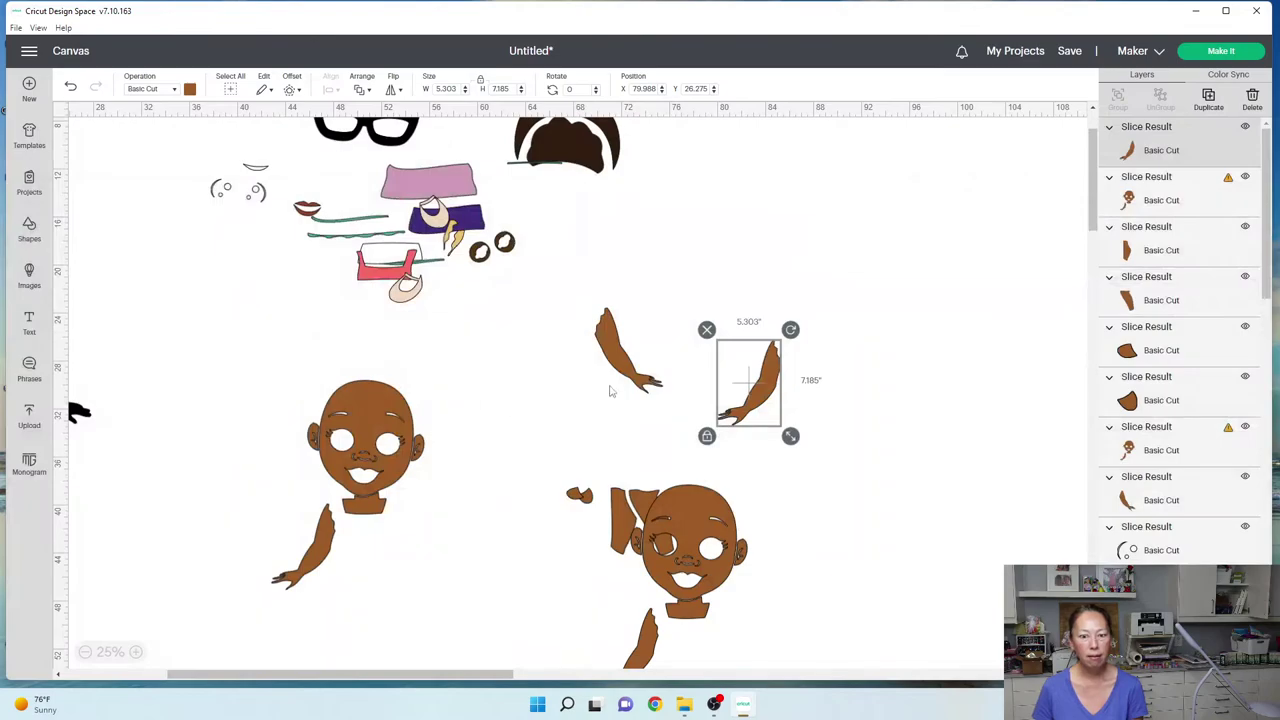
drag(756, 381, 566, 350)
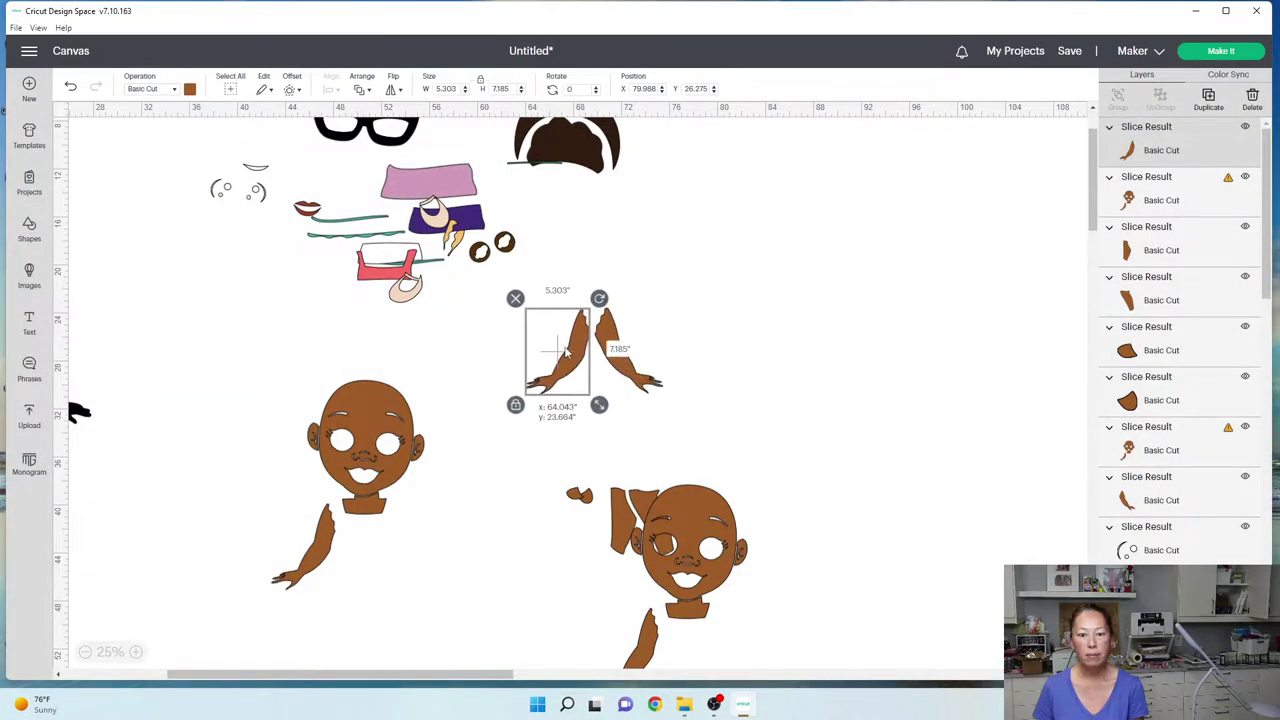
- Hide all but the neck contour on the original and place the collar under the hands
click(362, 455)
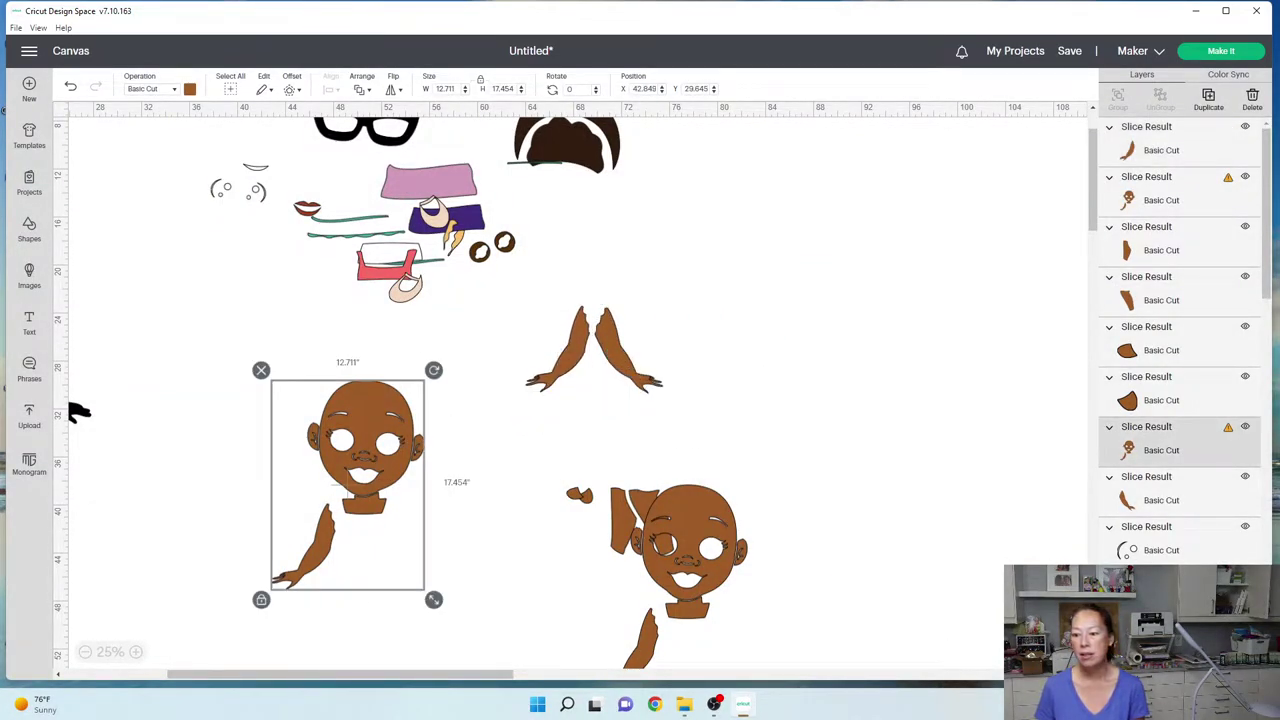
click(1240, 665)
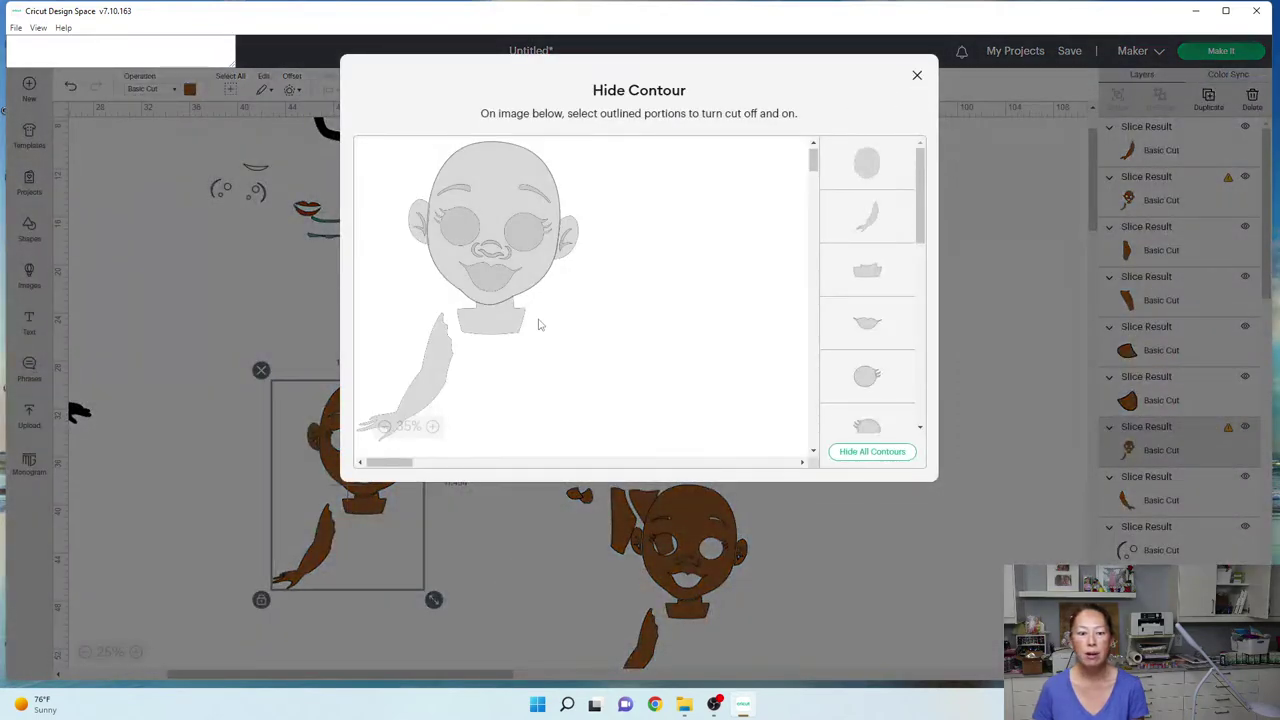
click(900, 452)
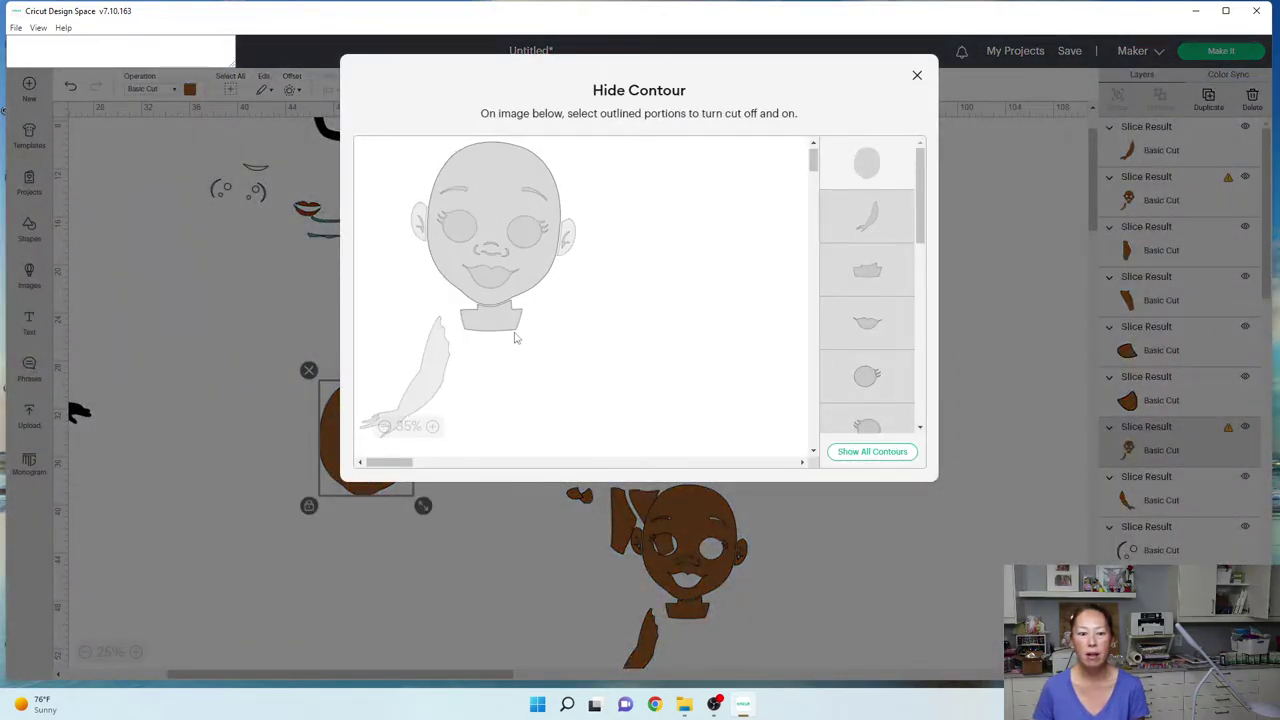
click(515, 337)
click(855, 163)
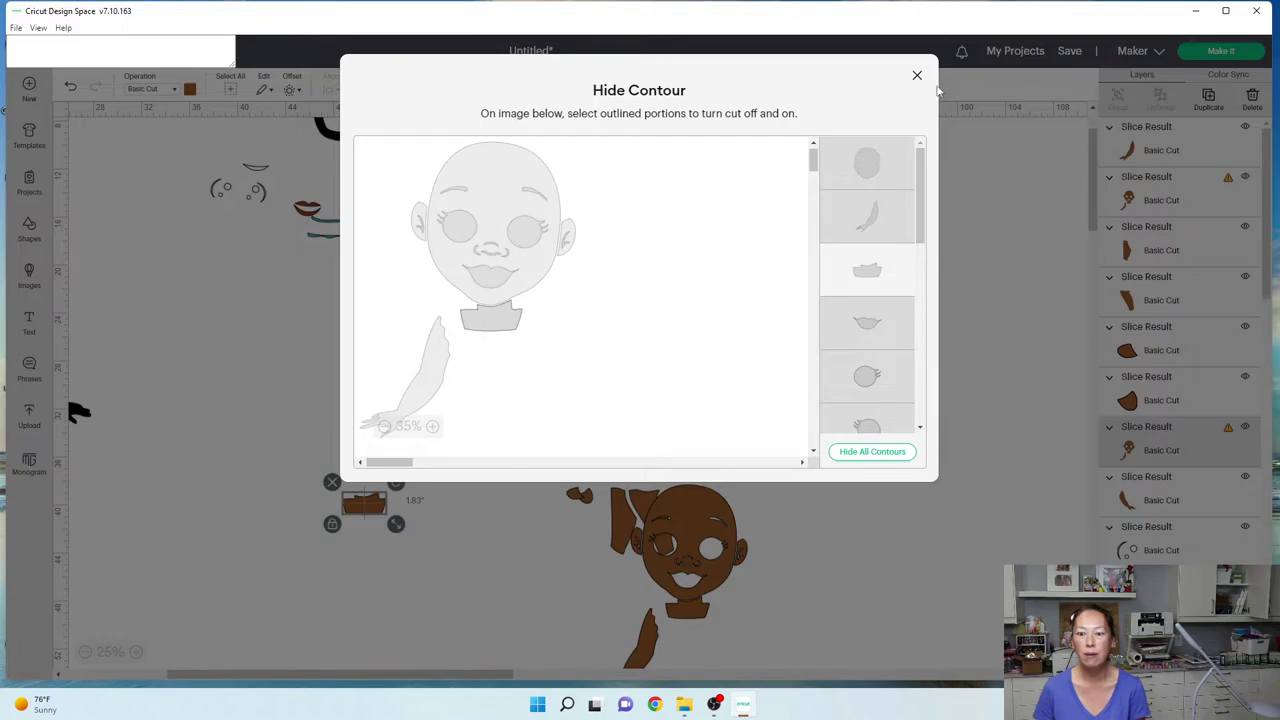
click(917, 75)
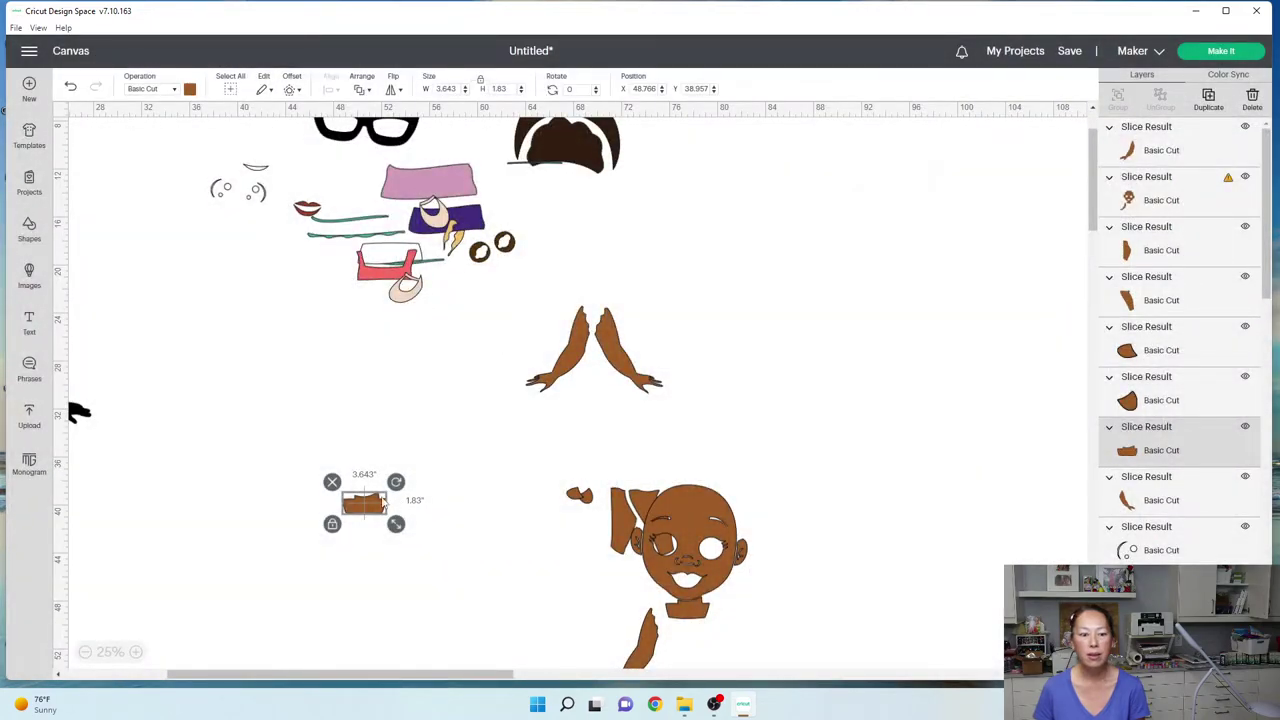
drag(383, 503, 592, 390)
- Hide the arm and neck on the last copy, leaving a 9.691 by 9.614-inch head
click(700, 540)
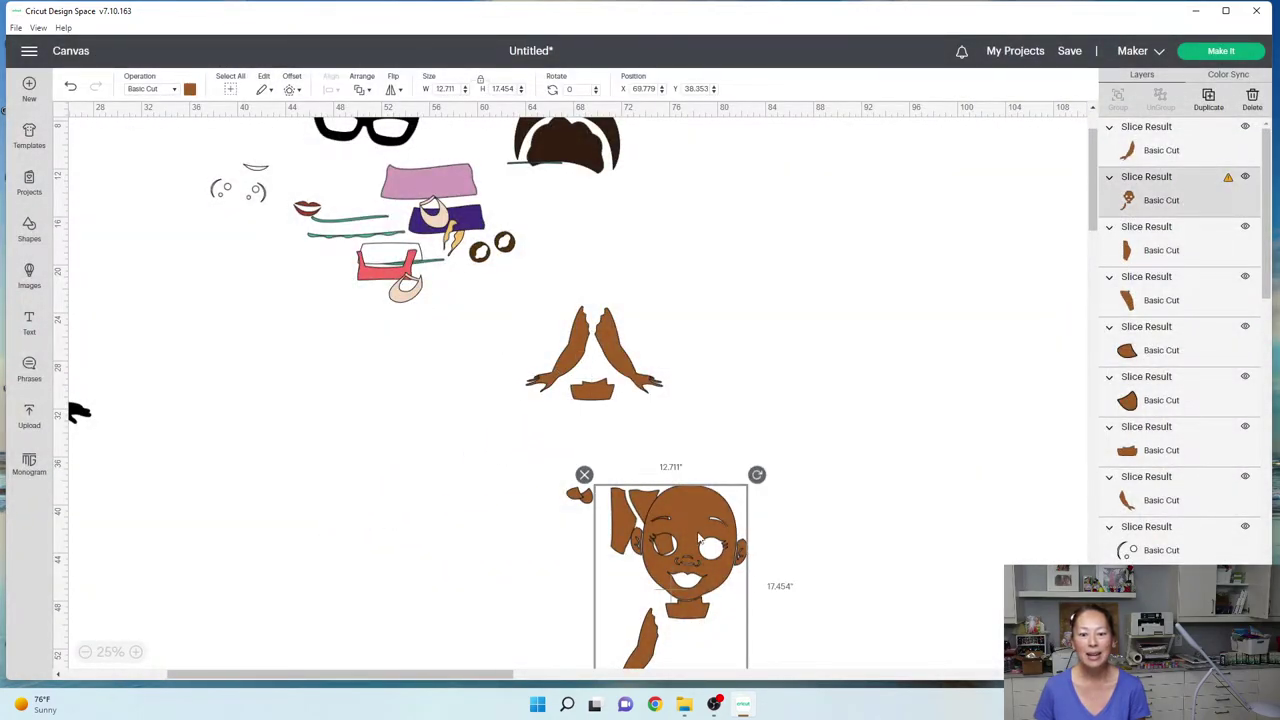
drag(700, 540, 805, 323)
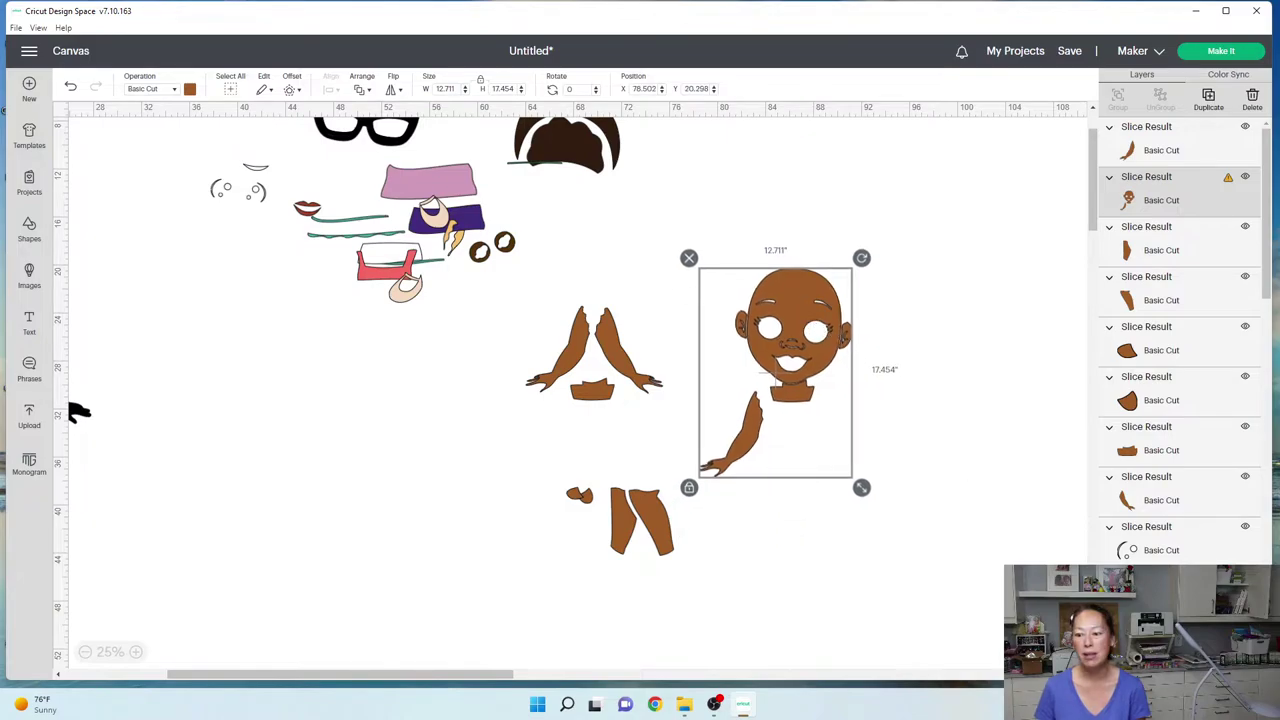
click(1160, 563)
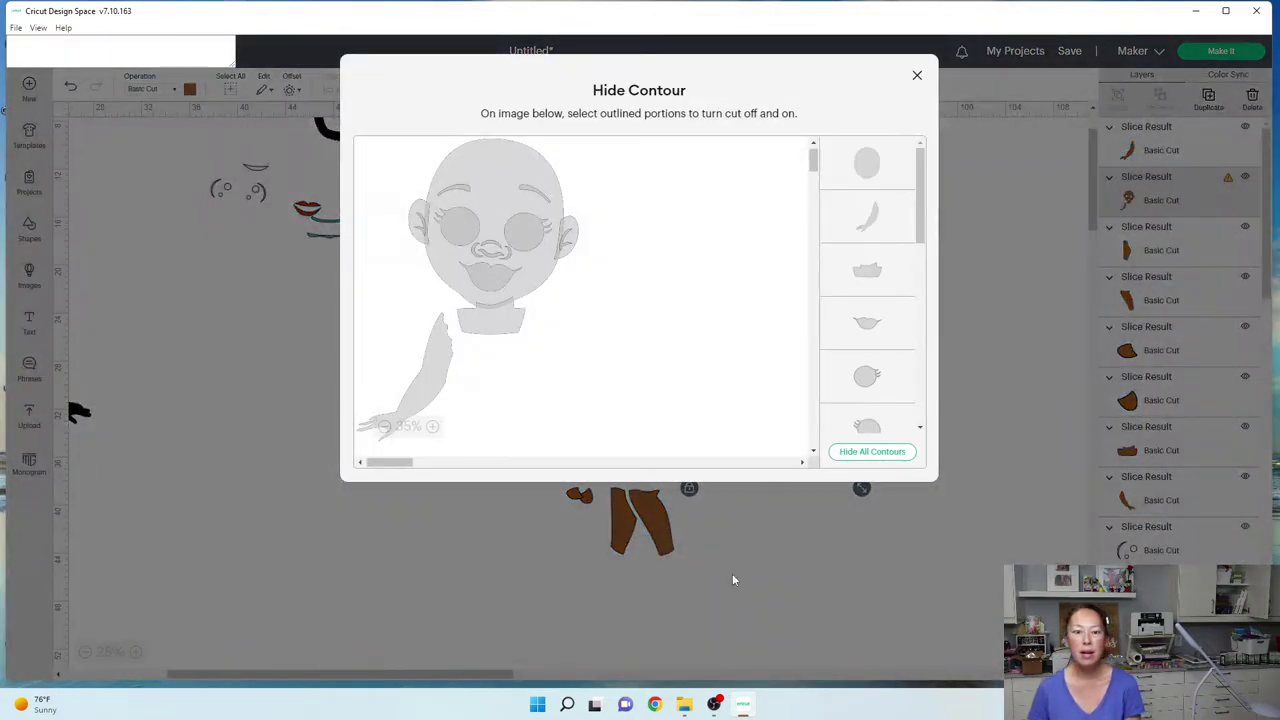
click(444, 377)
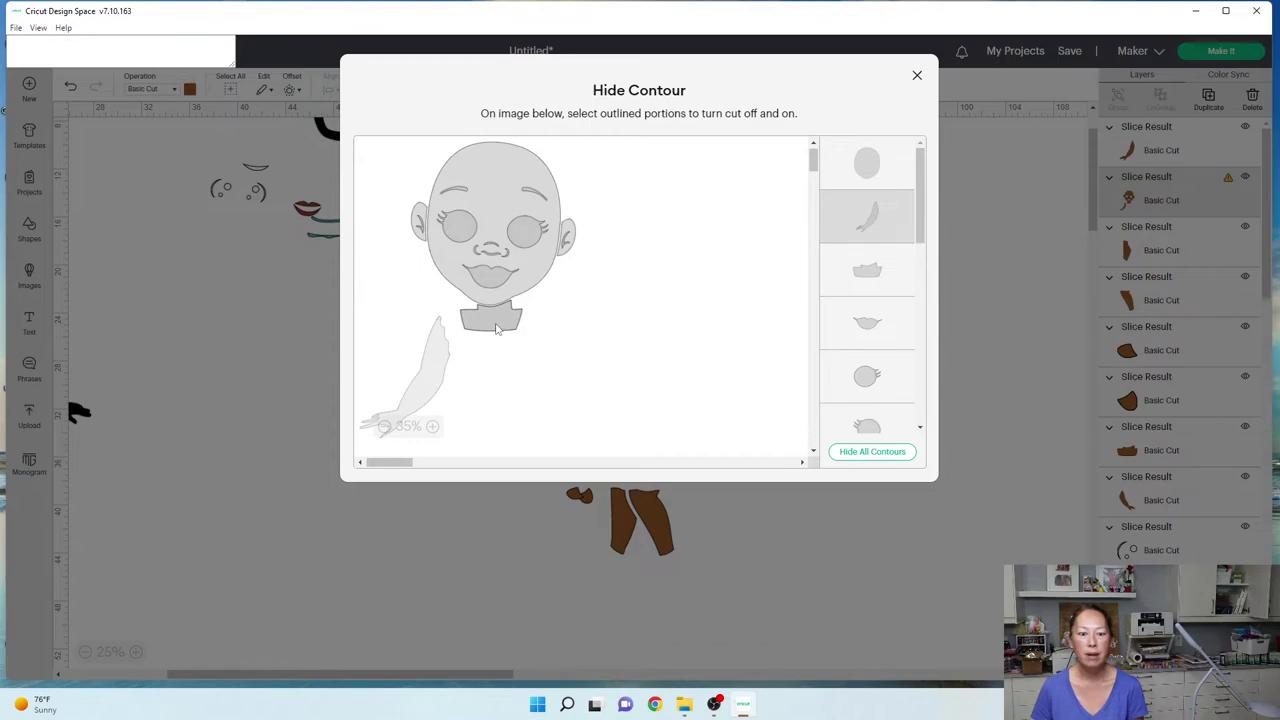
click(497, 329)
click(917, 79)
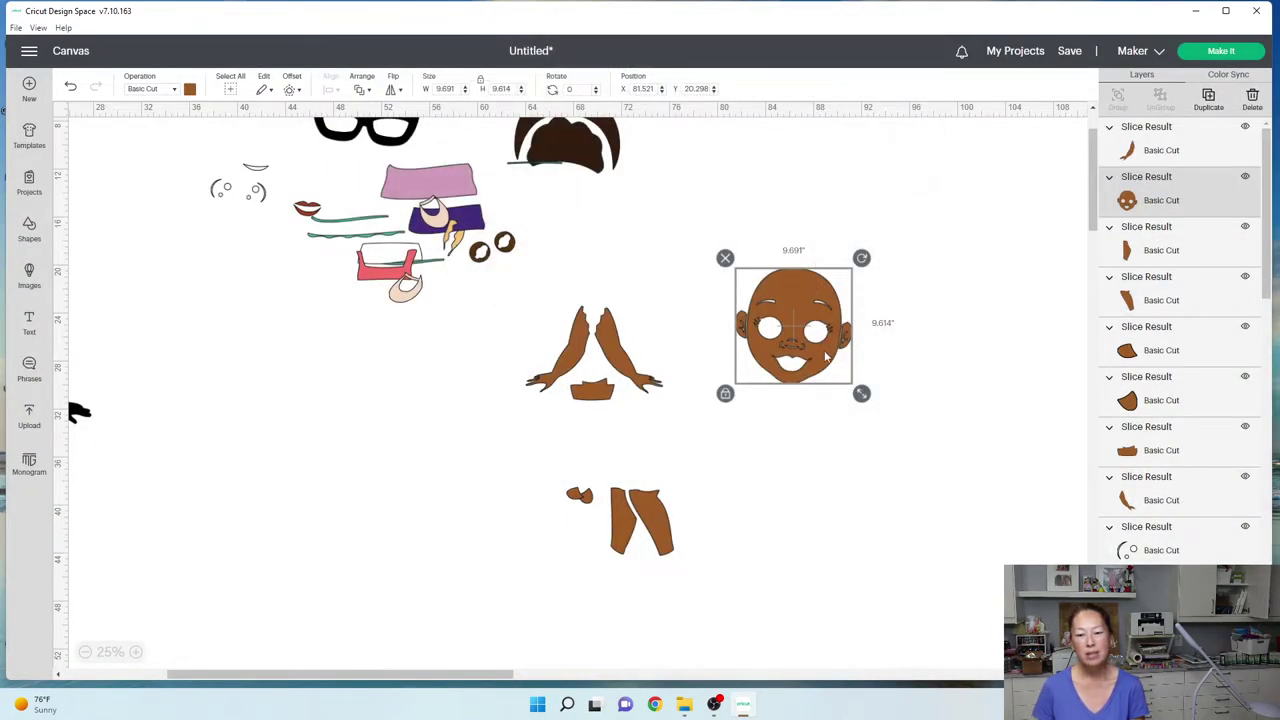
- Duplicate the brown head and hide the copy's face contours, keeping the ear contour
drag(815, 305, 727, 289)
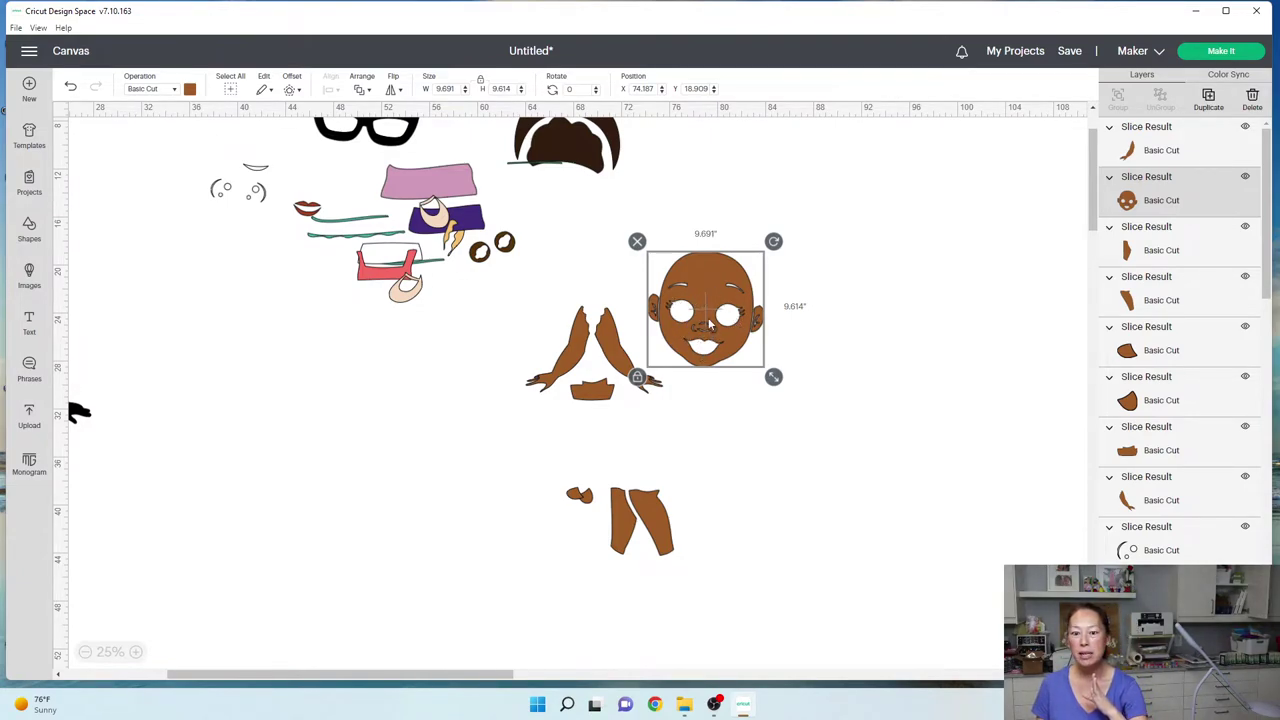
click(1209, 97)
drag(1042, 465, 897, 258)
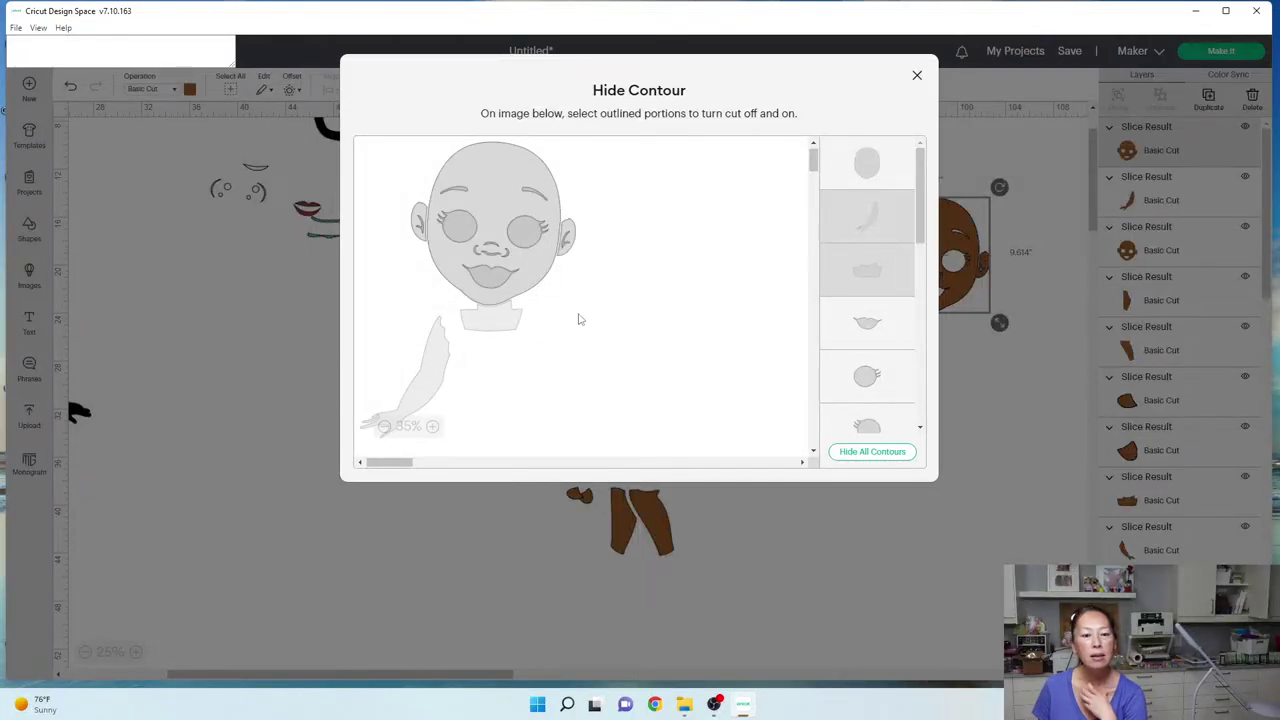
click(913, 458)
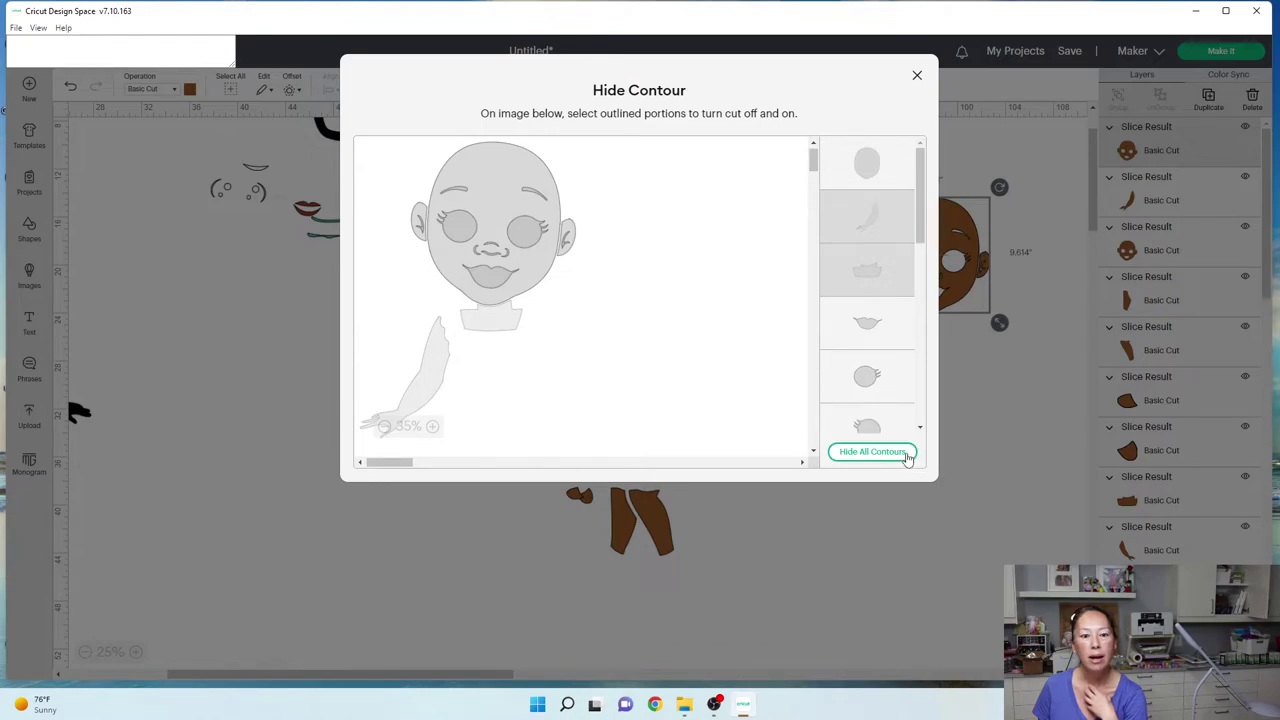
click(567, 237)
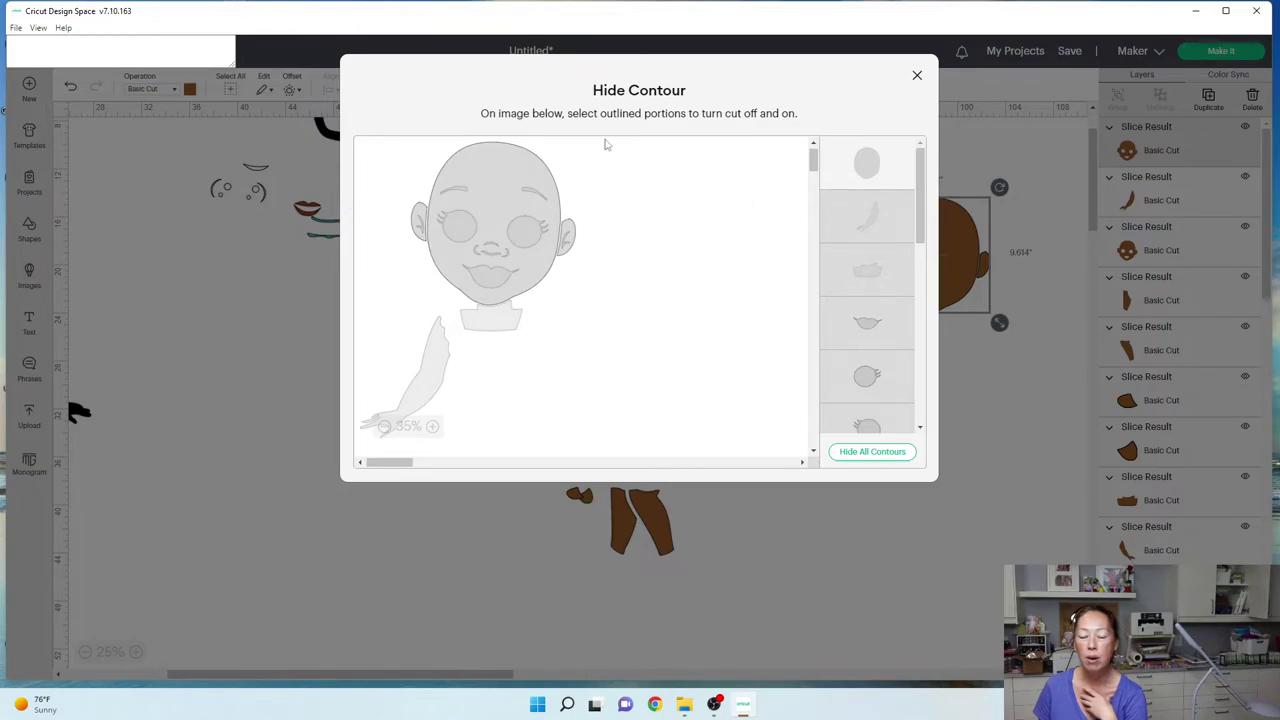
click(916, 76)
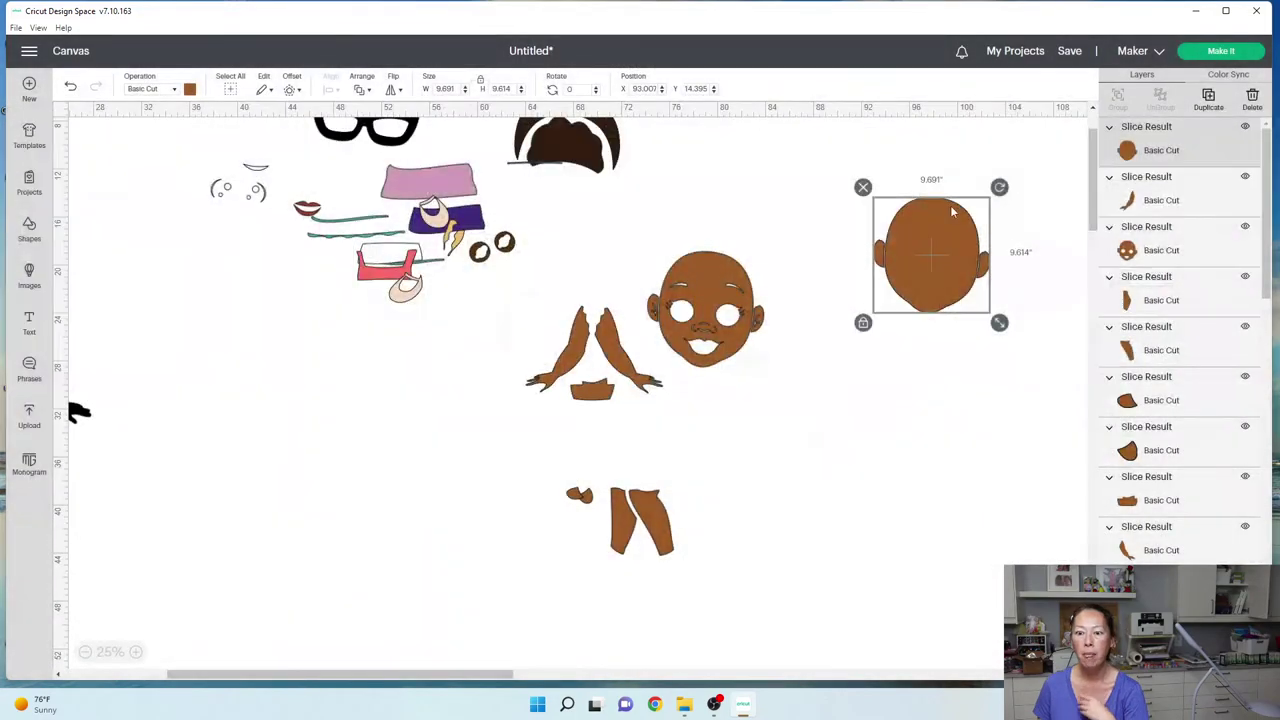
- Colour the head copy black, place it on the brown face and send it to back
click(189, 89)
click(204, 145)
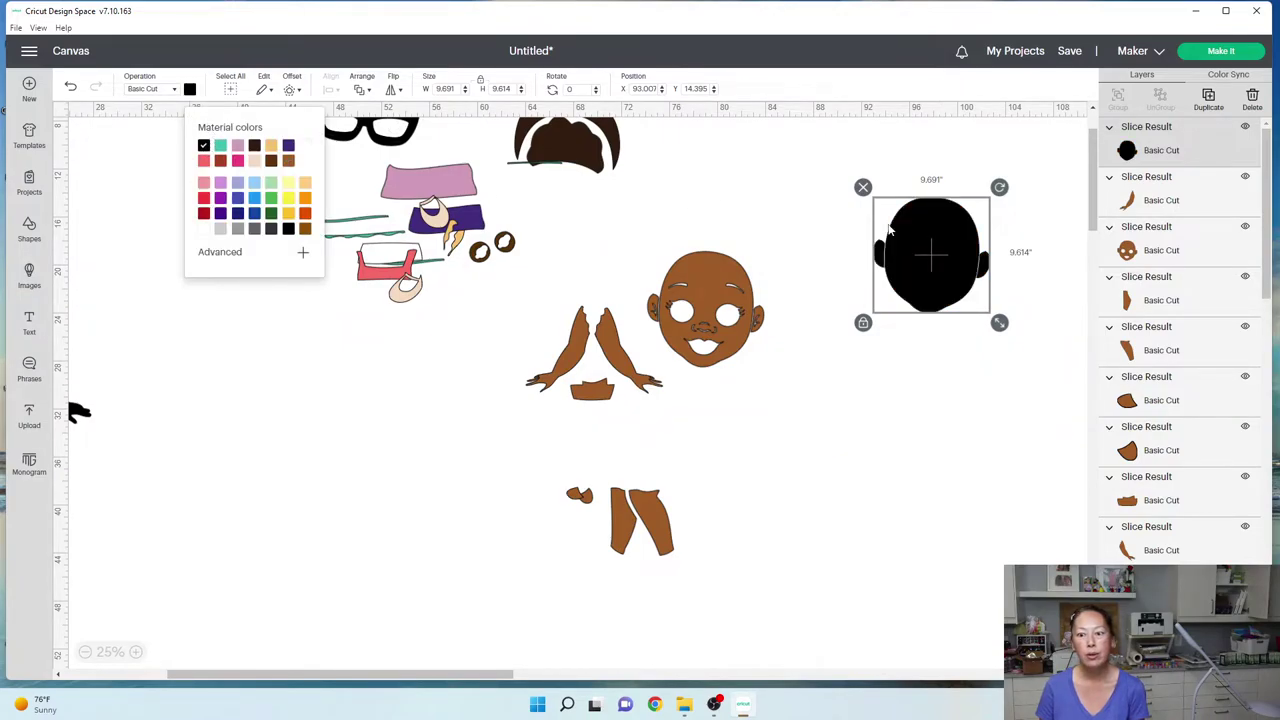
drag(989, 262, 763, 316)
click(359, 90)
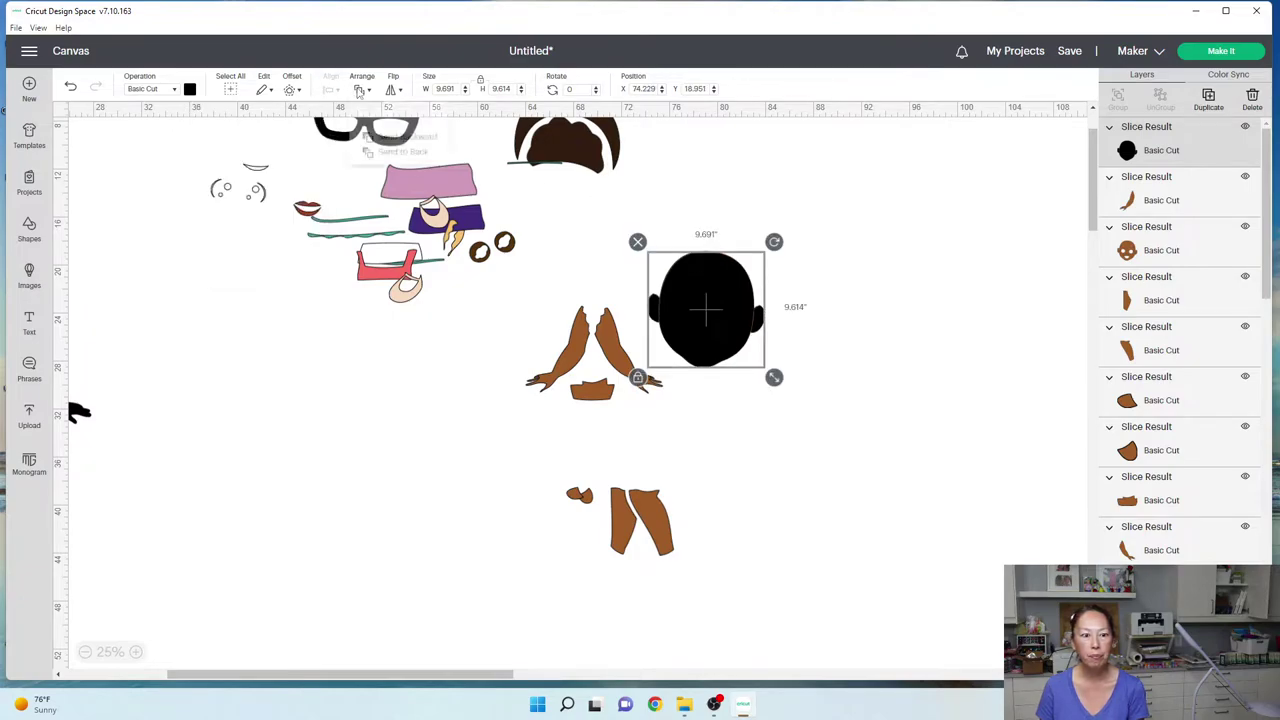
click(392, 152)
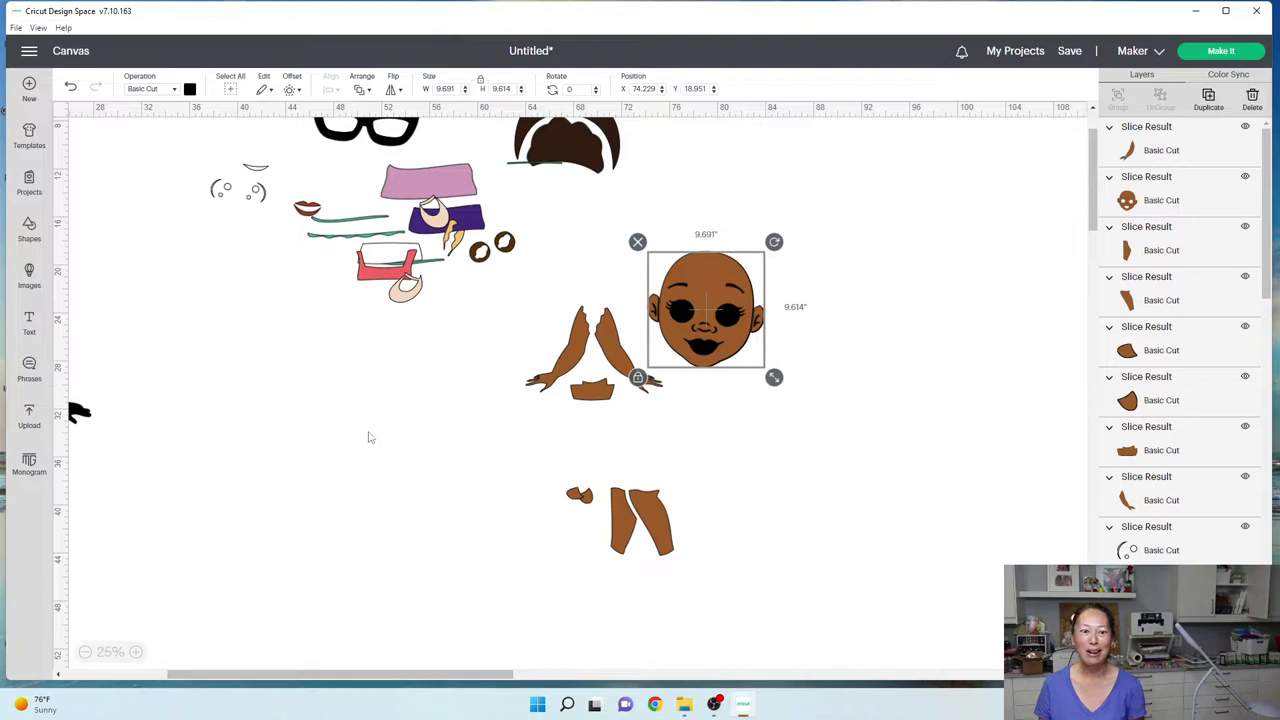
click(287, 459)
- Scroll the canvas and shift the black girl silhouette further left and down
drag(404, 676, 295, 677)
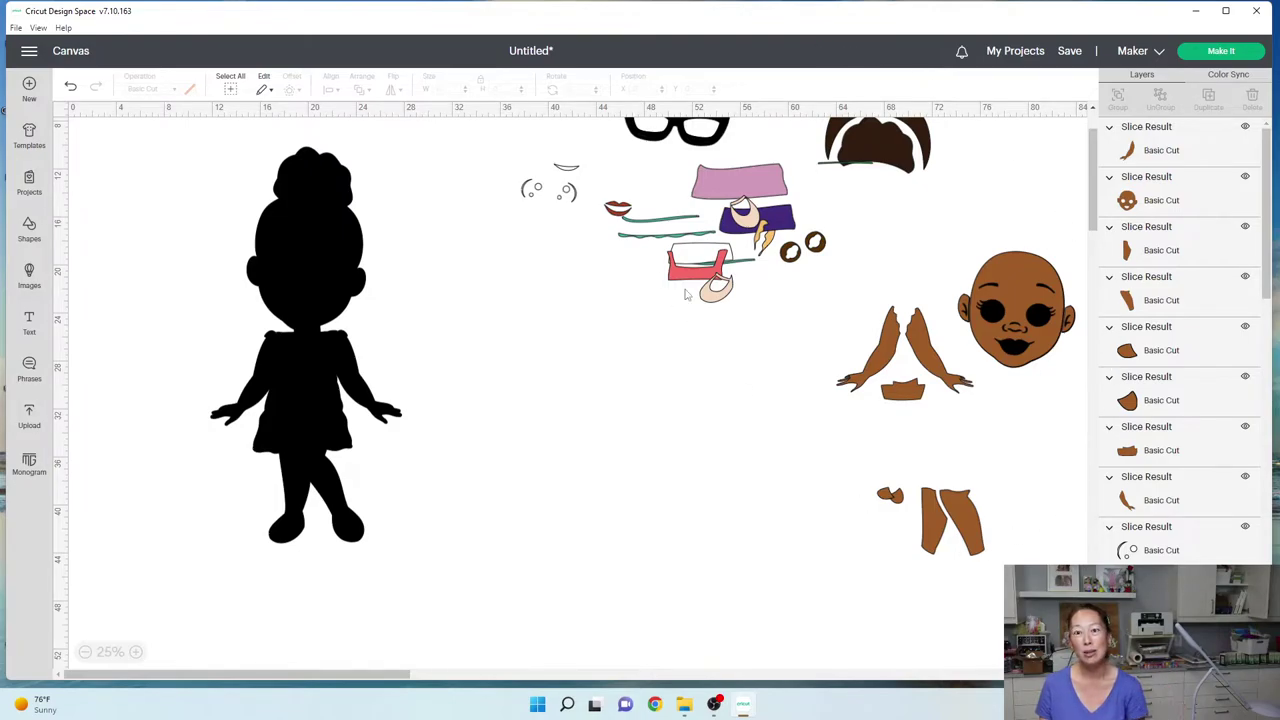
drag(341, 259, 260, 283)
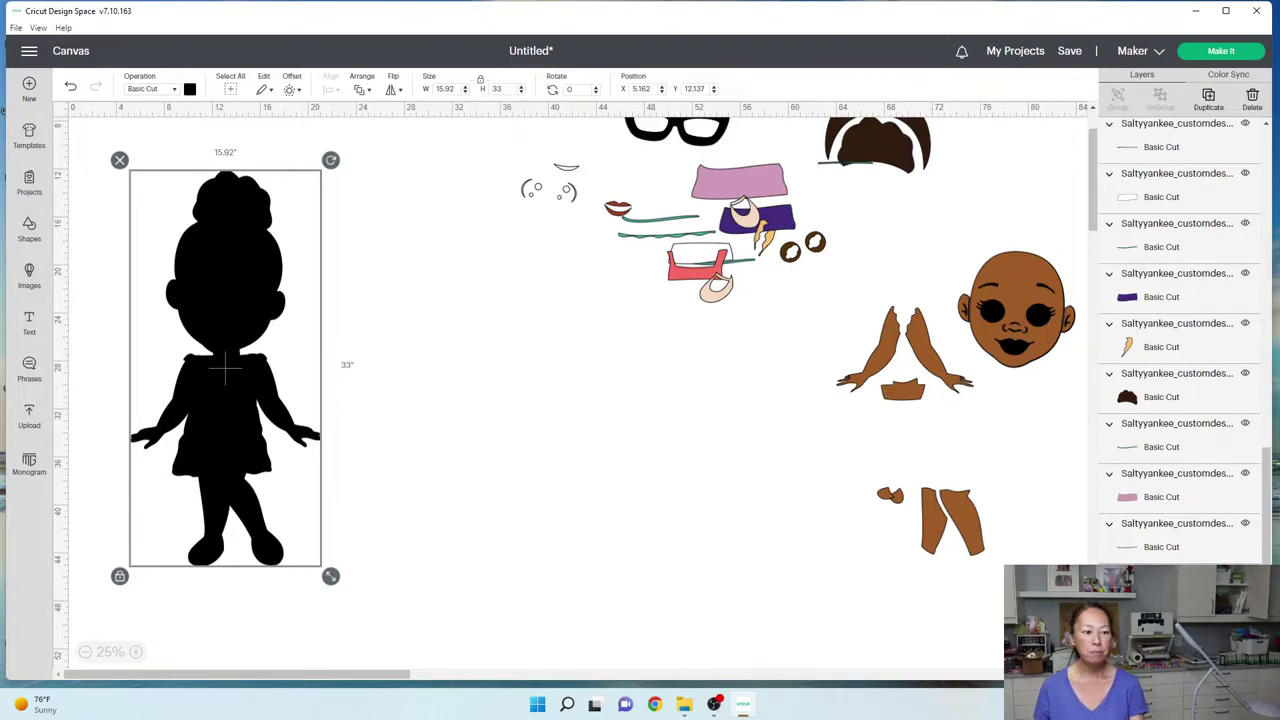
- Insert the uploaded 3X3 Grid Of Squares image from the full uploads list
click(28, 418)
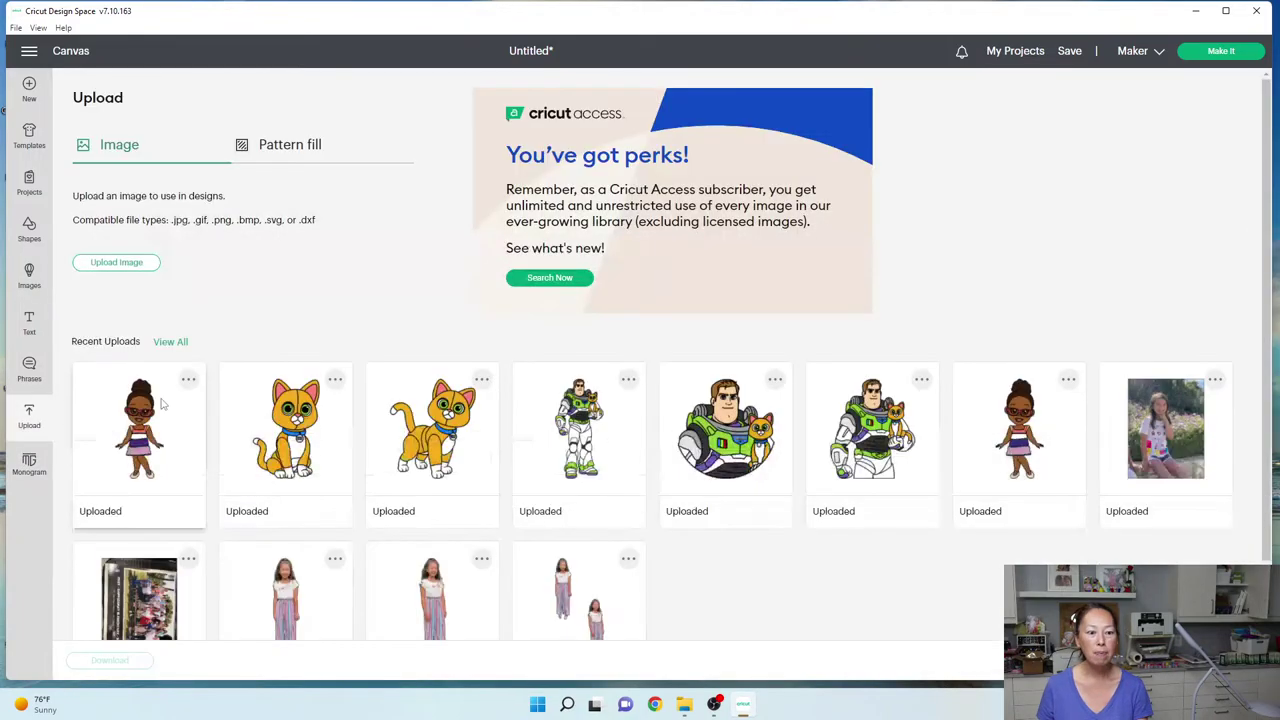
click(165, 343)
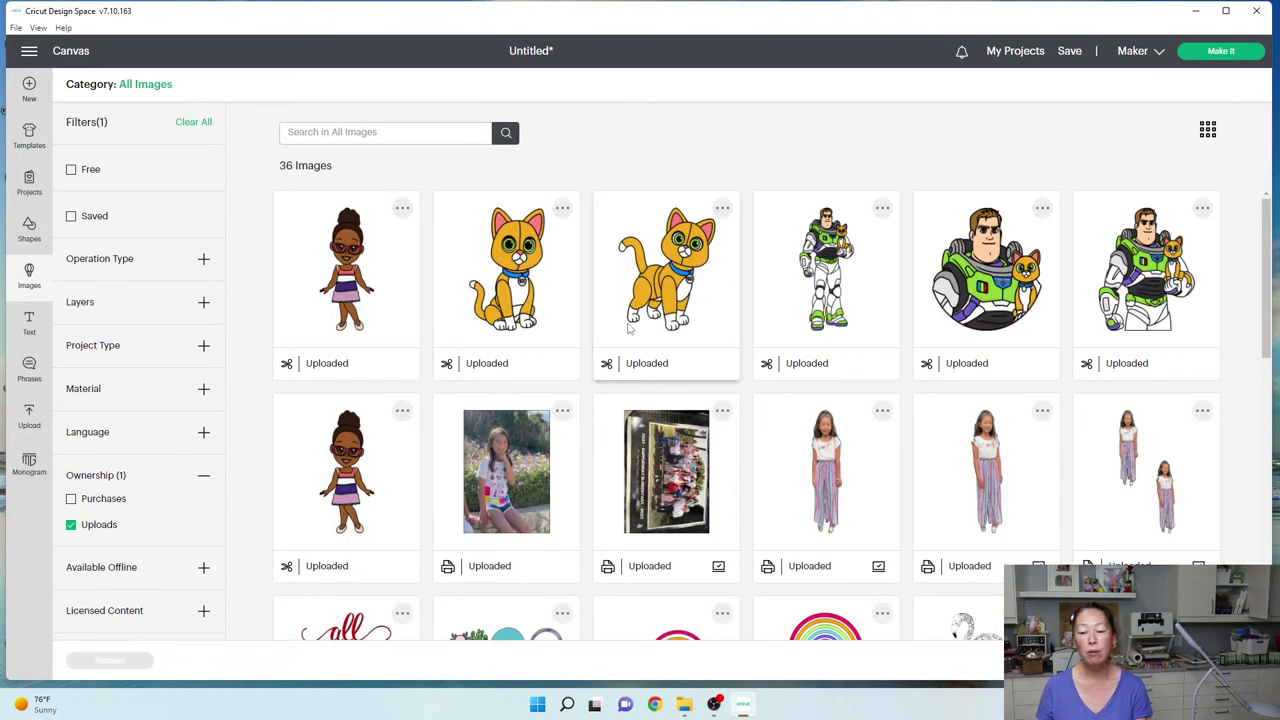
scroll(630, 332, down, 2)
scroll(629, 328, down, 5)
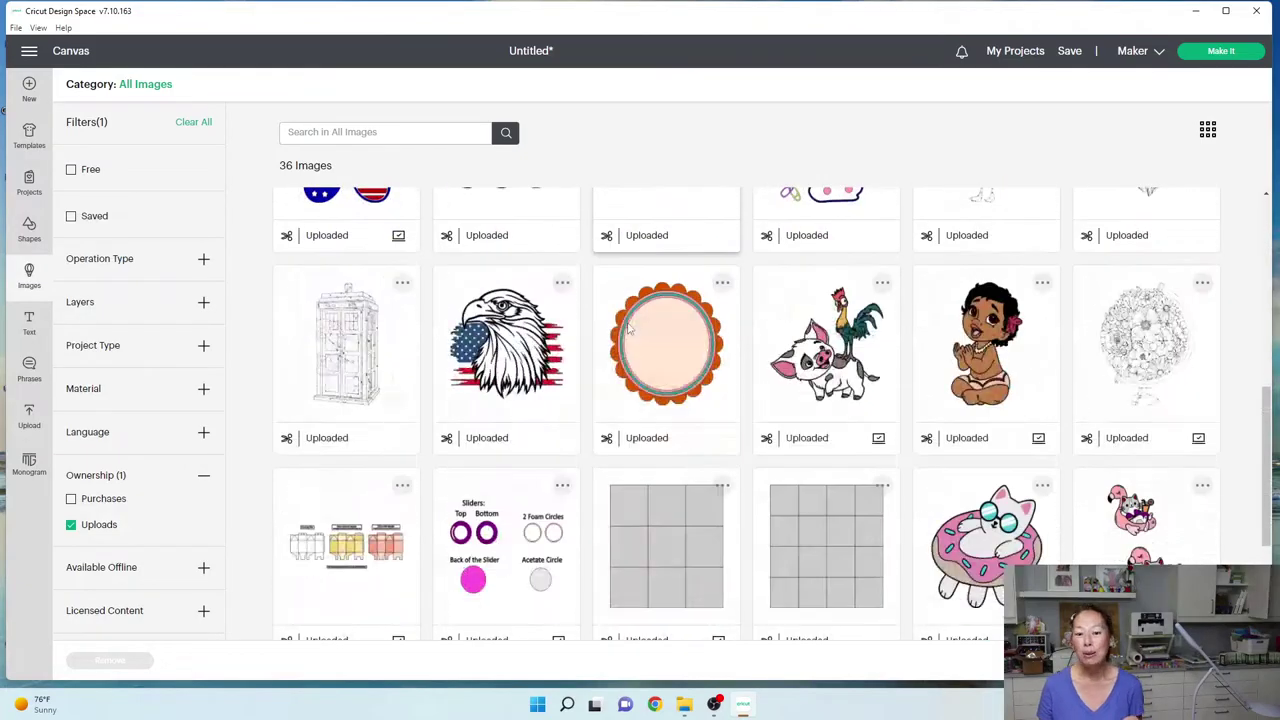
scroll(660, 460, down, 1)
click(666, 480)
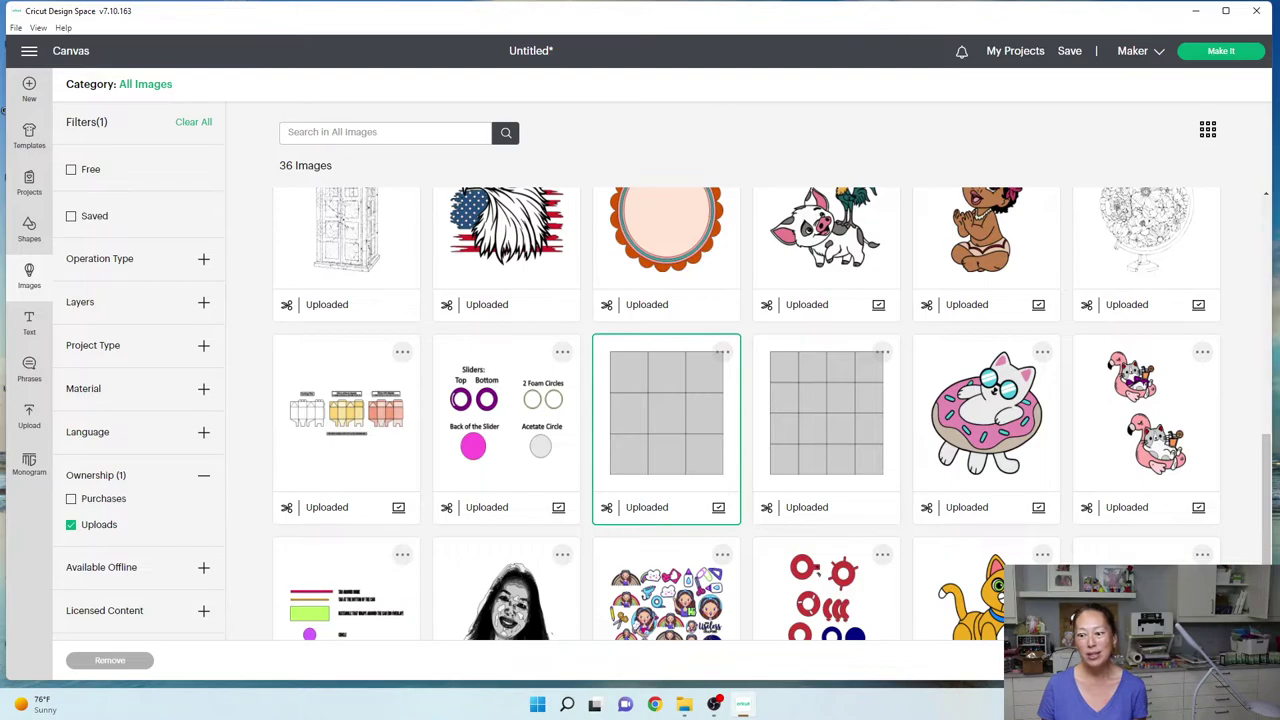
click(1215, 660)
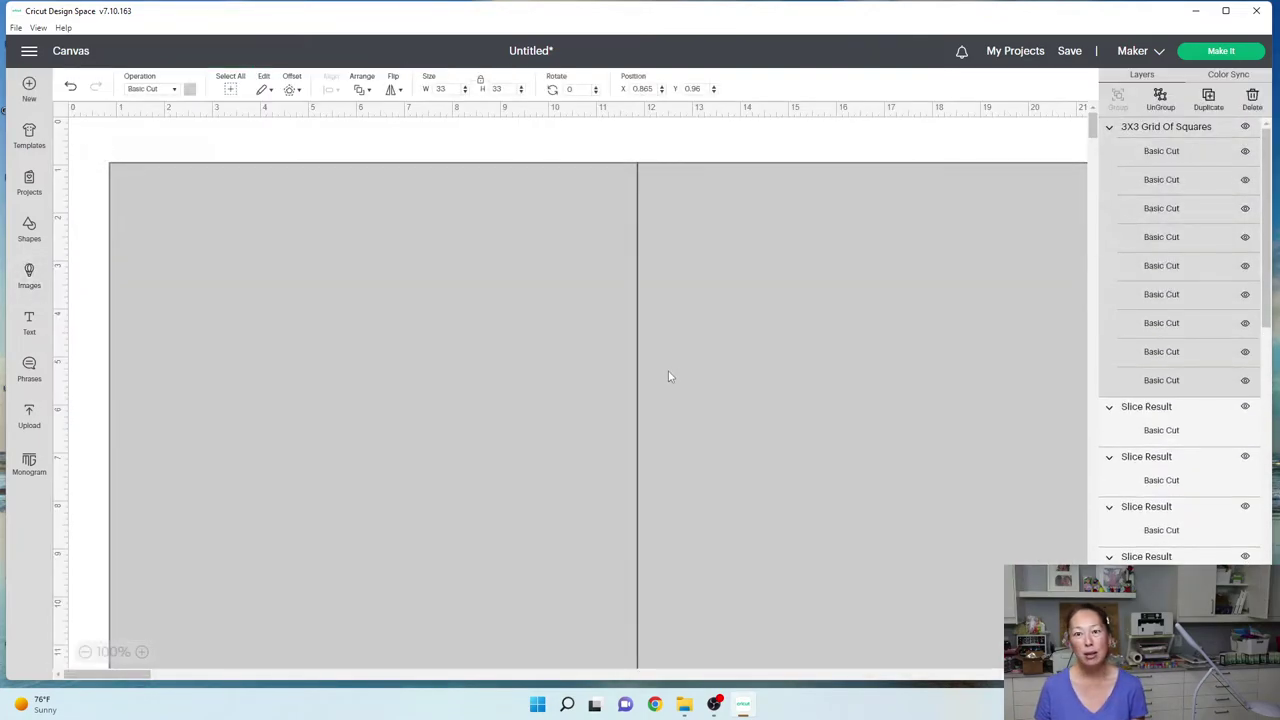
- Zoom out and place the 3x3 grid over the silhouette at X 5, Y 4
click(86, 652)
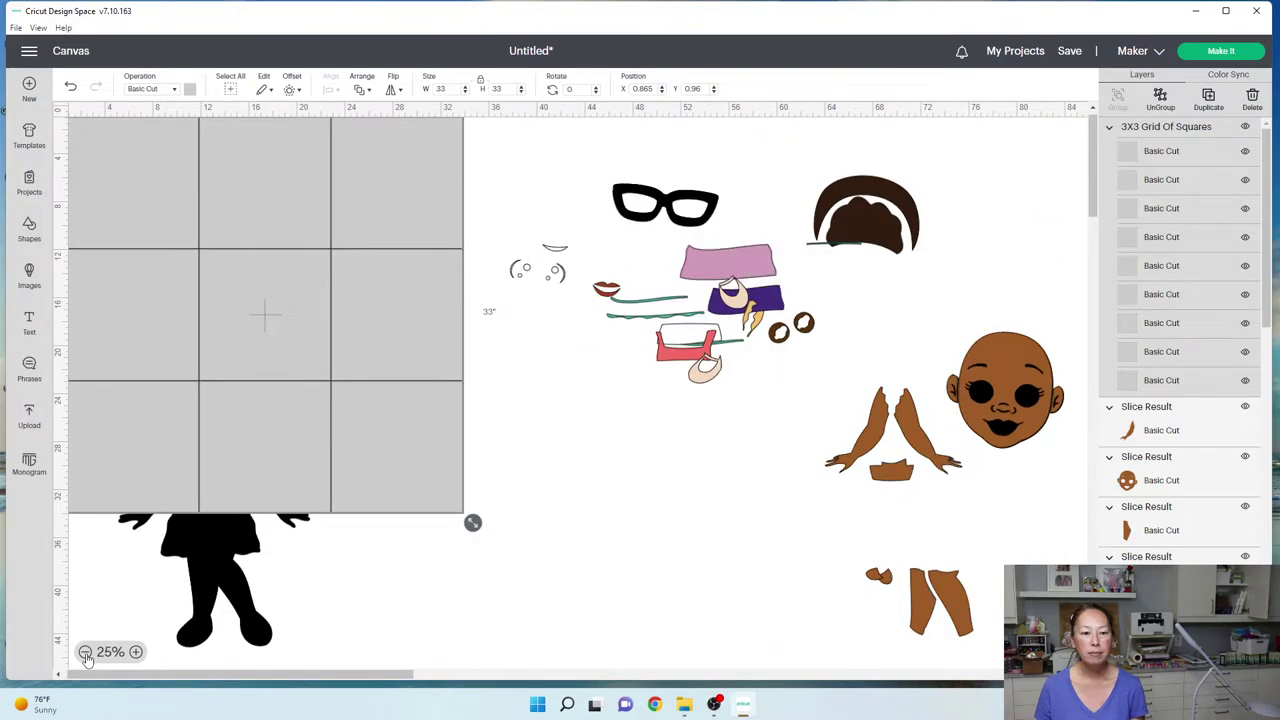
drag(221, 353, 313, 445)
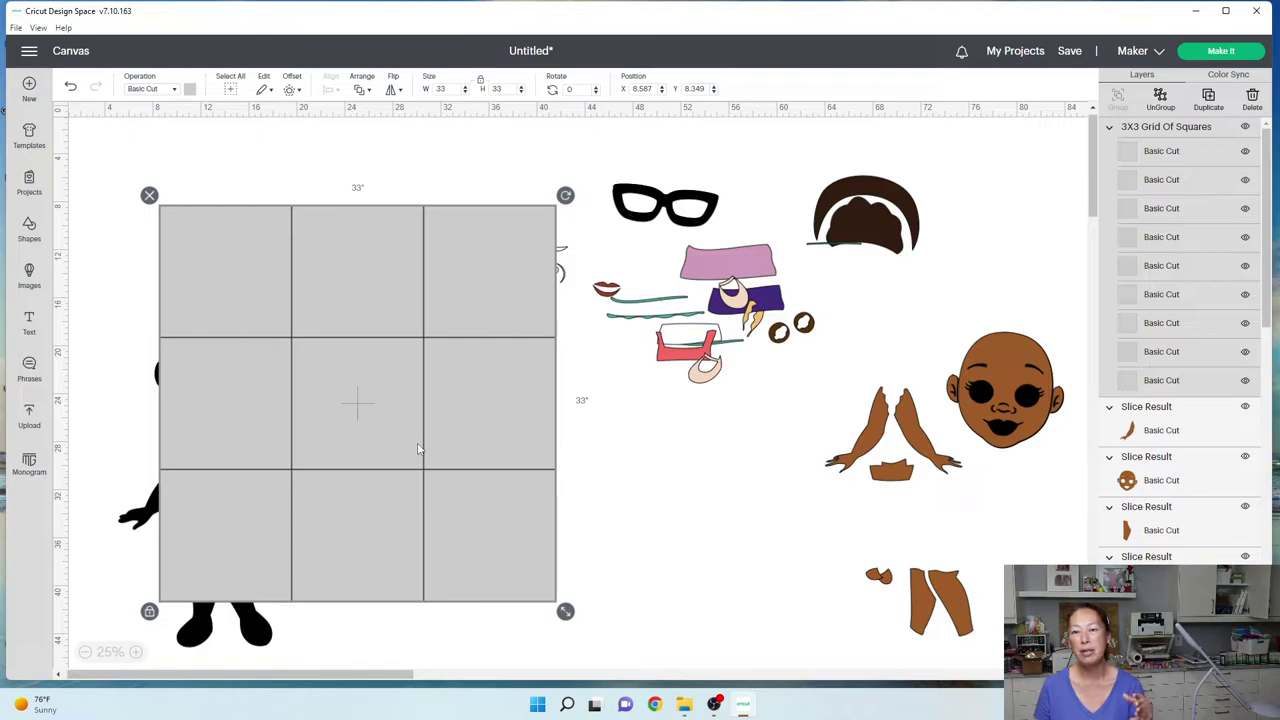
drag(418, 449, 372, 395)
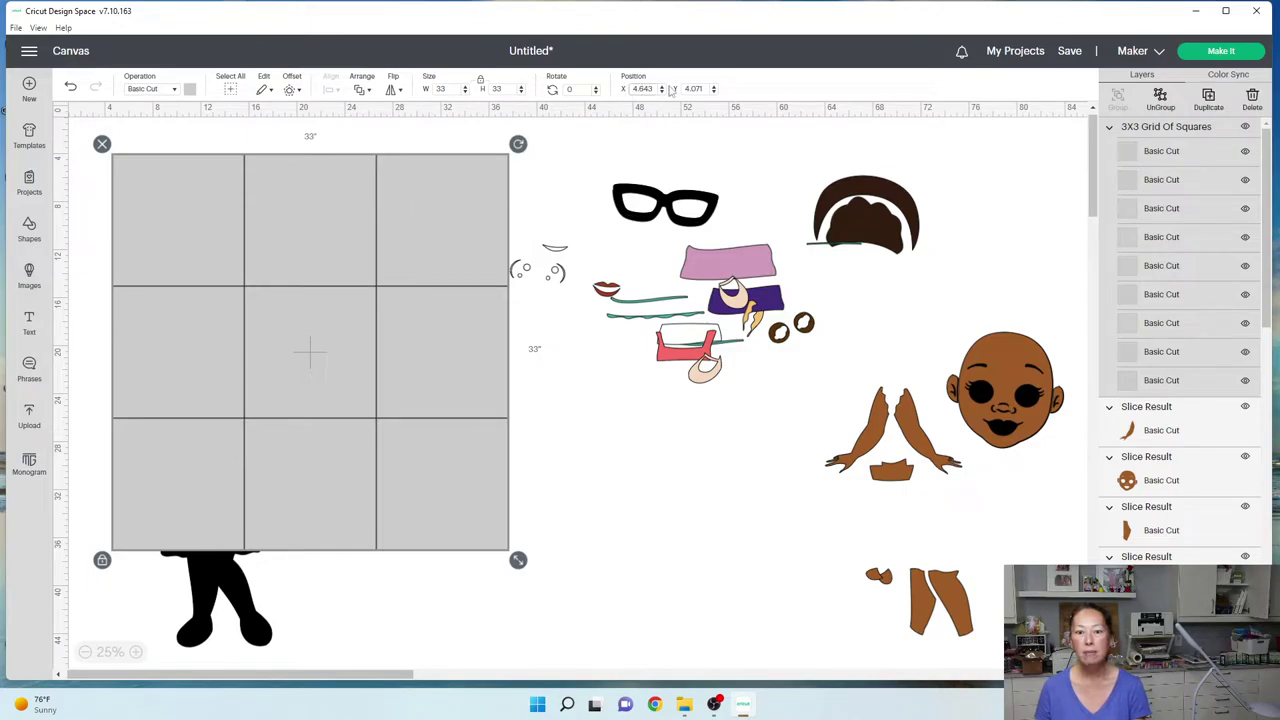
click(638, 89)
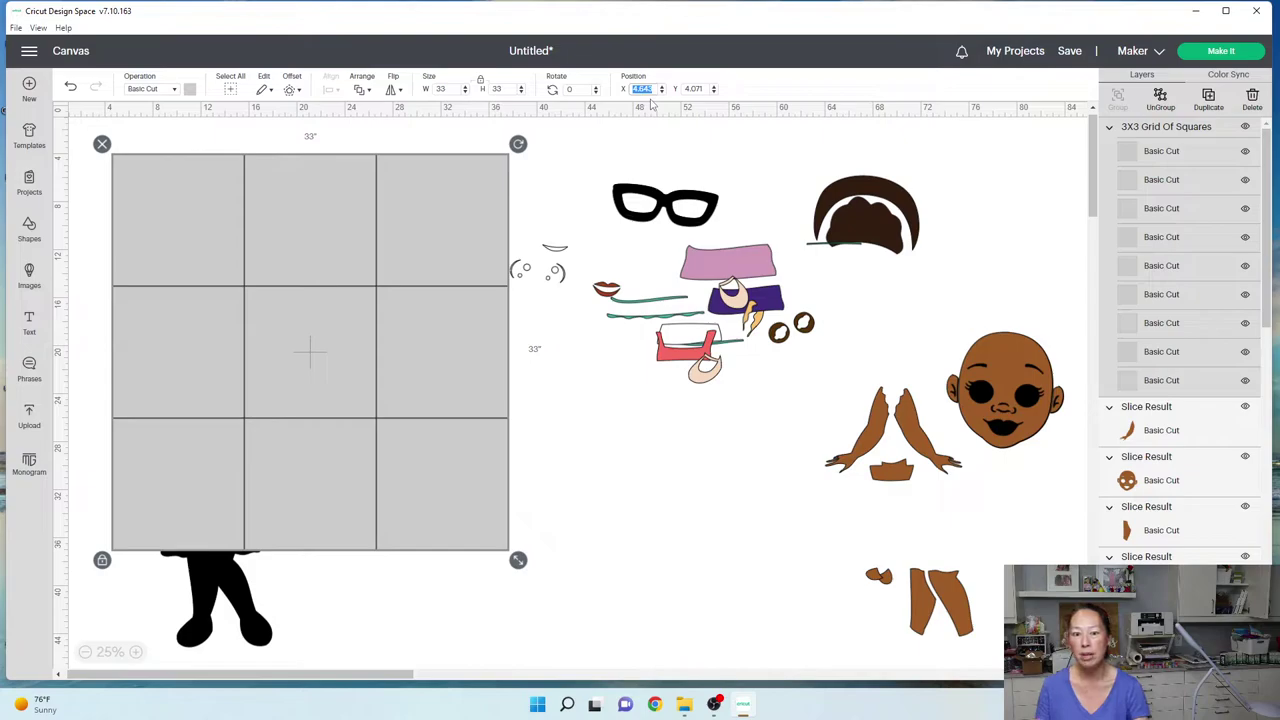
text(5)
key(Tab)
text(4)
key(Return)
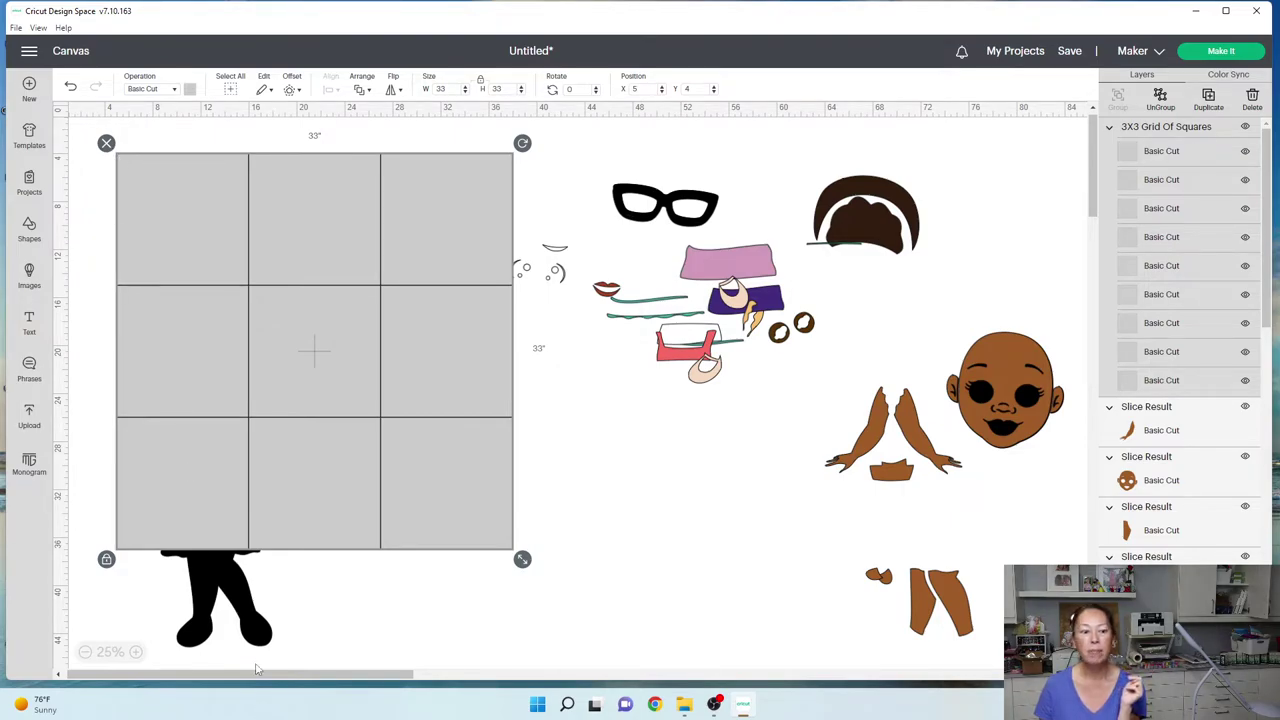
- Bring the black silhouette to the front and centre it over the grid squares
click(228, 594)
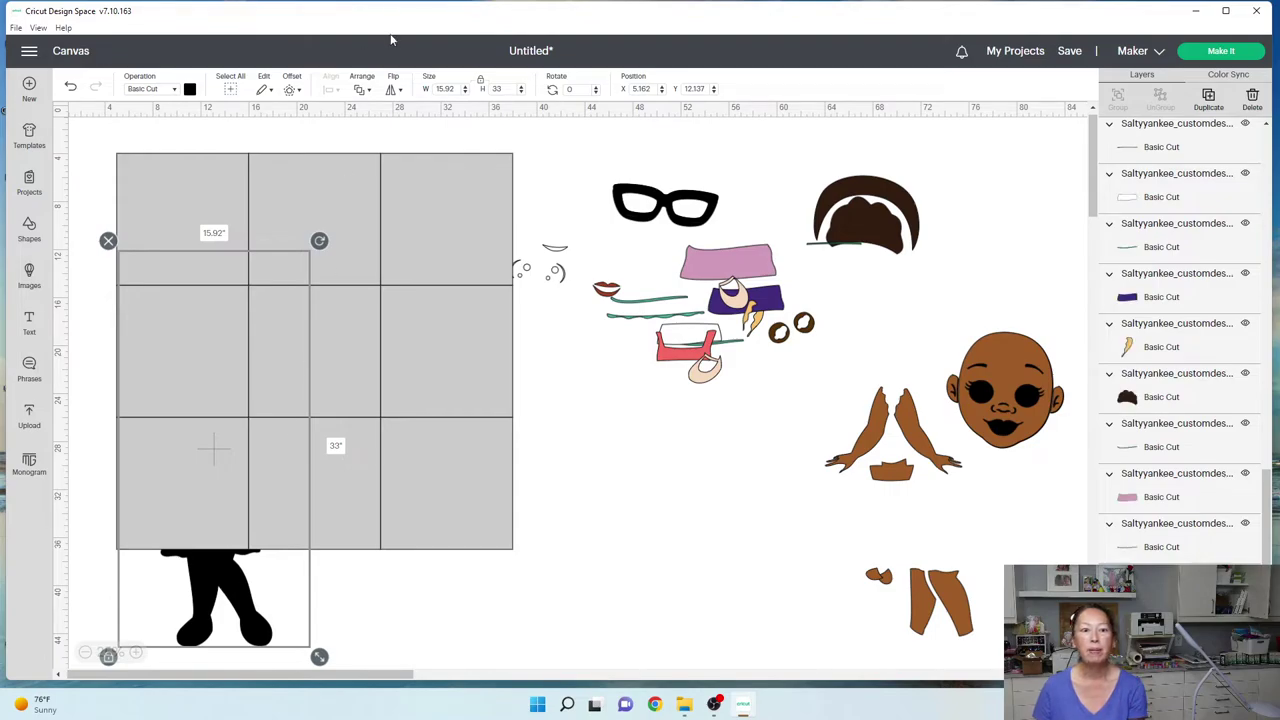
click(366, 90)
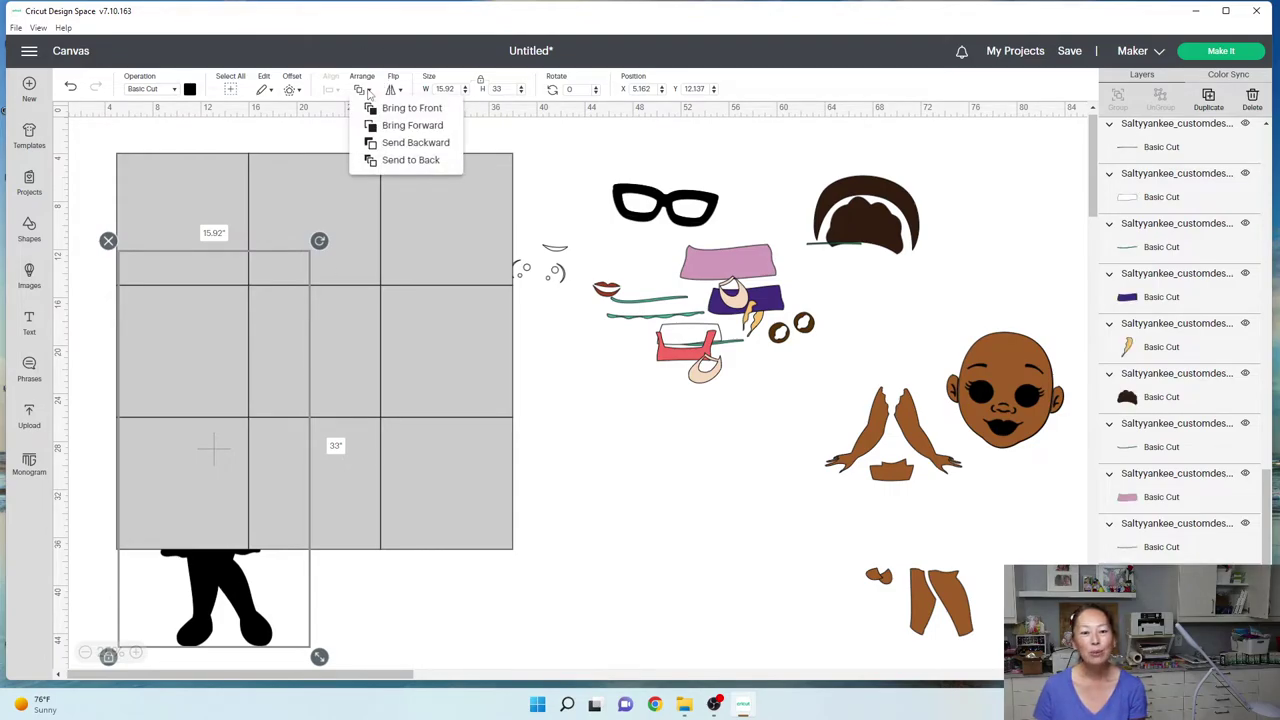
click(400, 108)
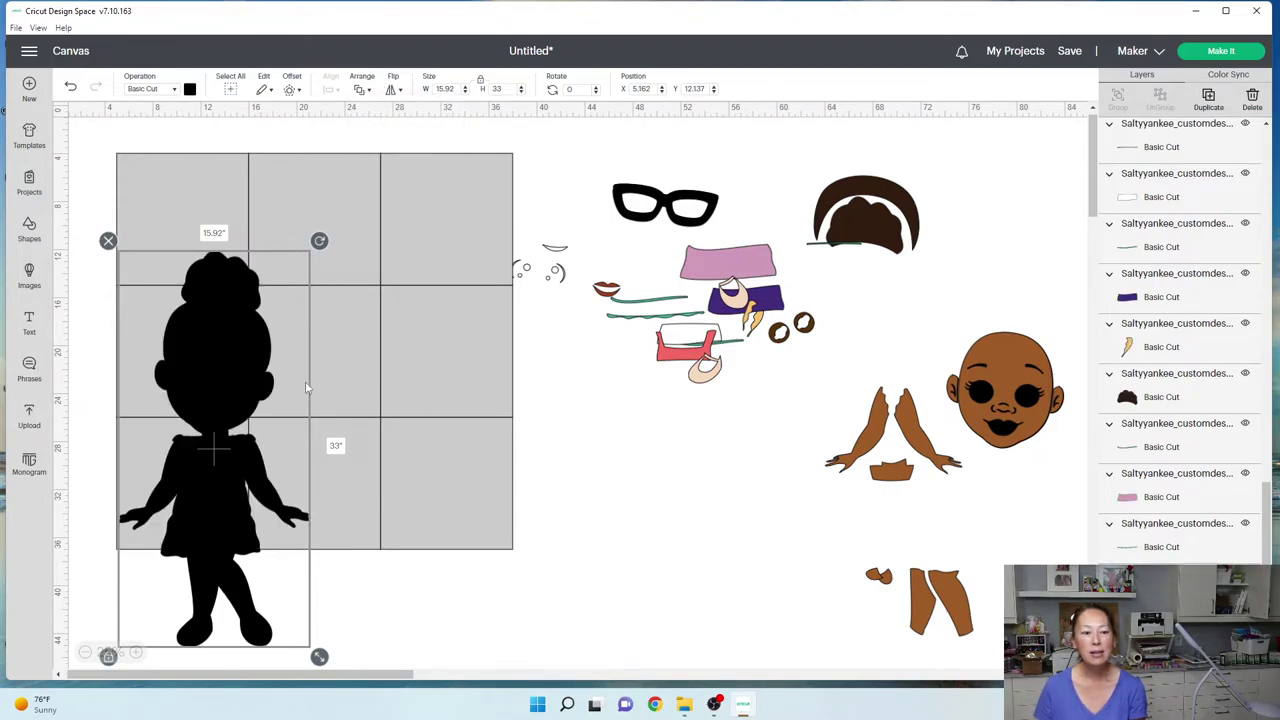
drag(240, 400, 262, 317)
drag(258, 270, 329, 274)
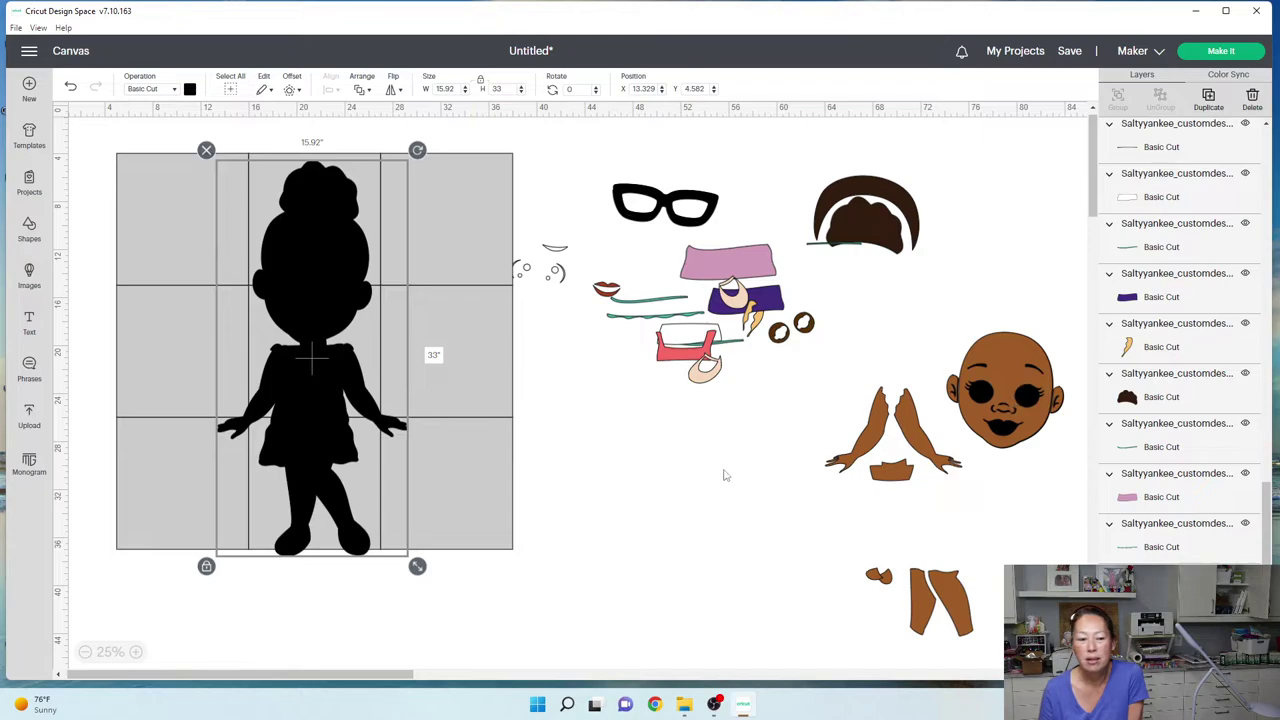
click(573, 519)
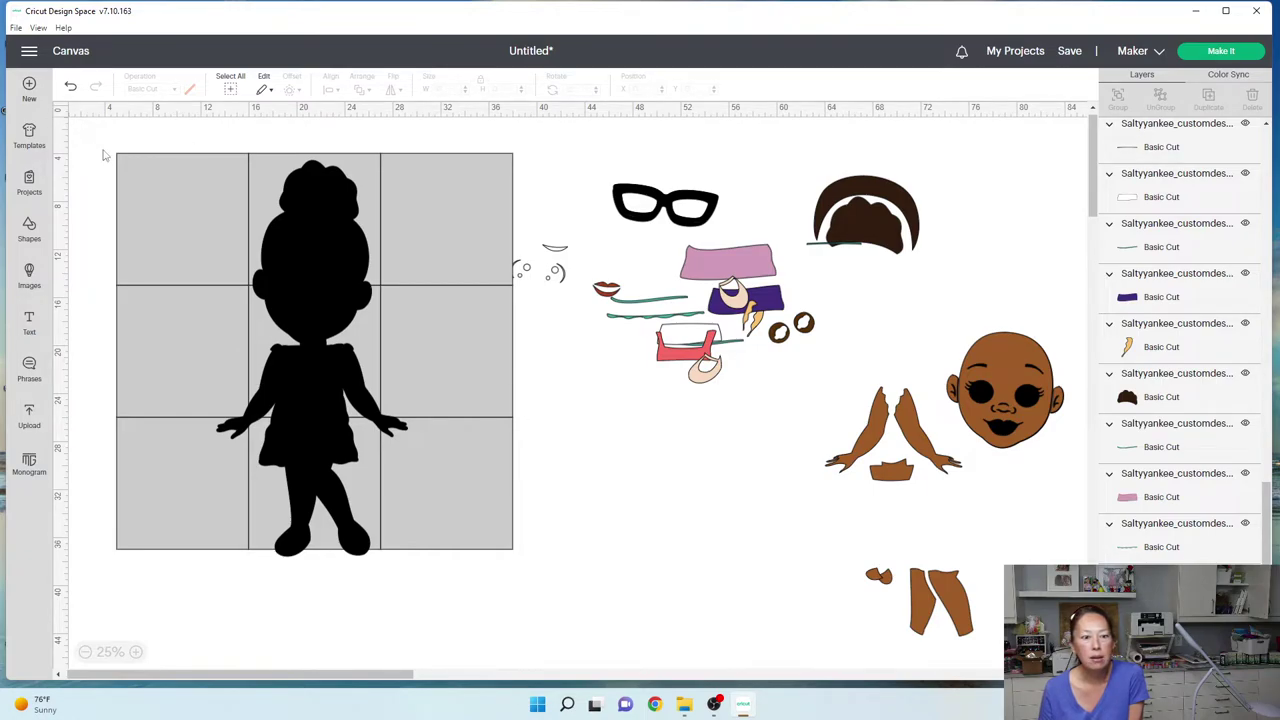
- Split the grid into separate squares and set the silhouette's Y position to 4
click(157, 171)
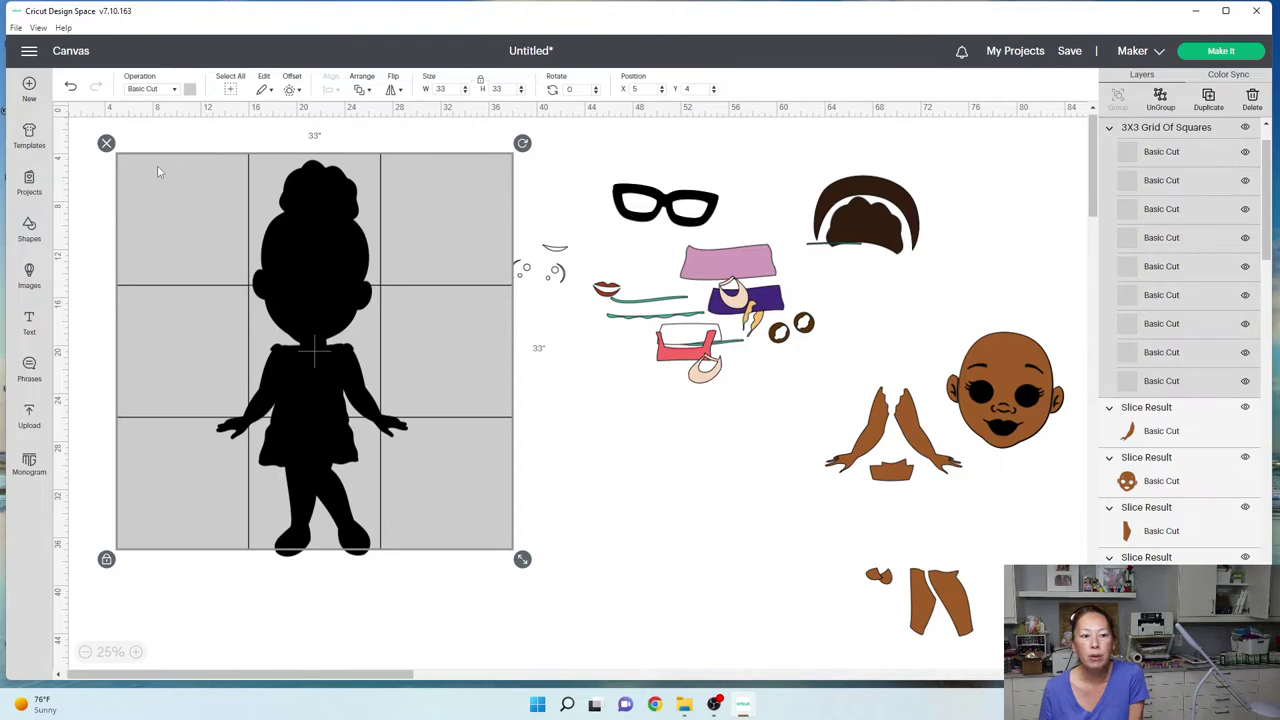
click(1158, 100)
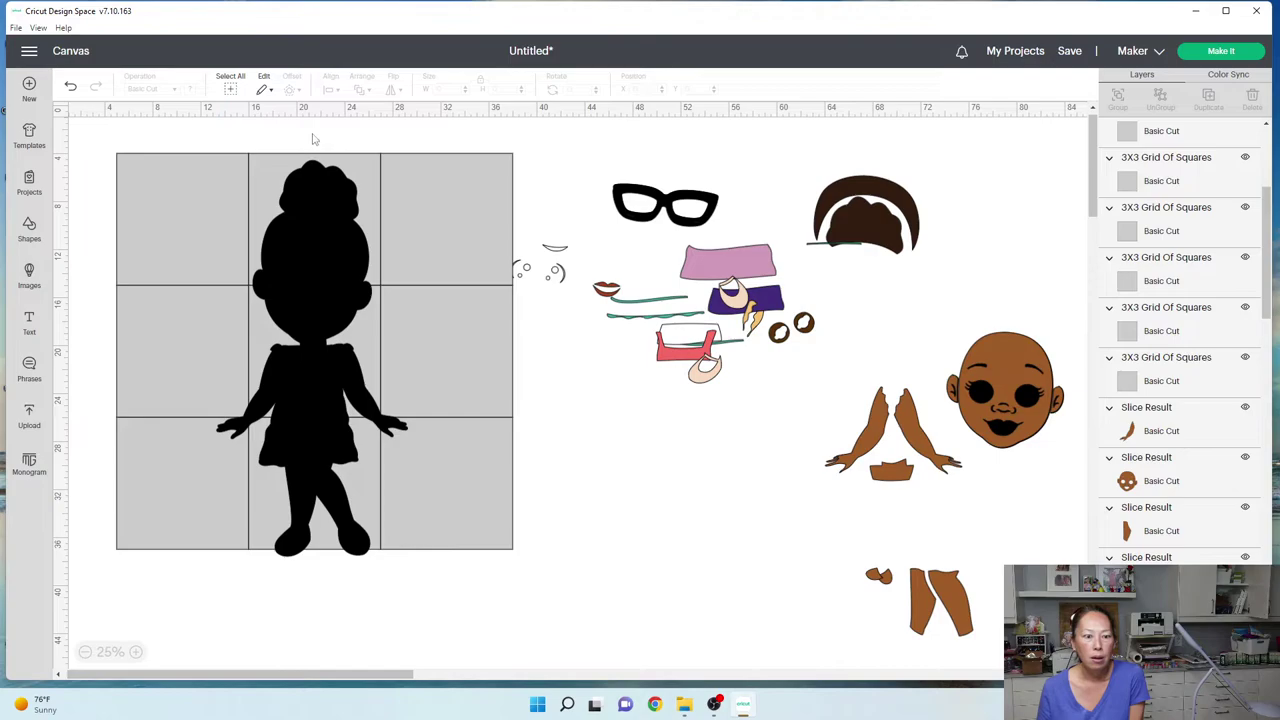
drag(310, 244, 310, 238)
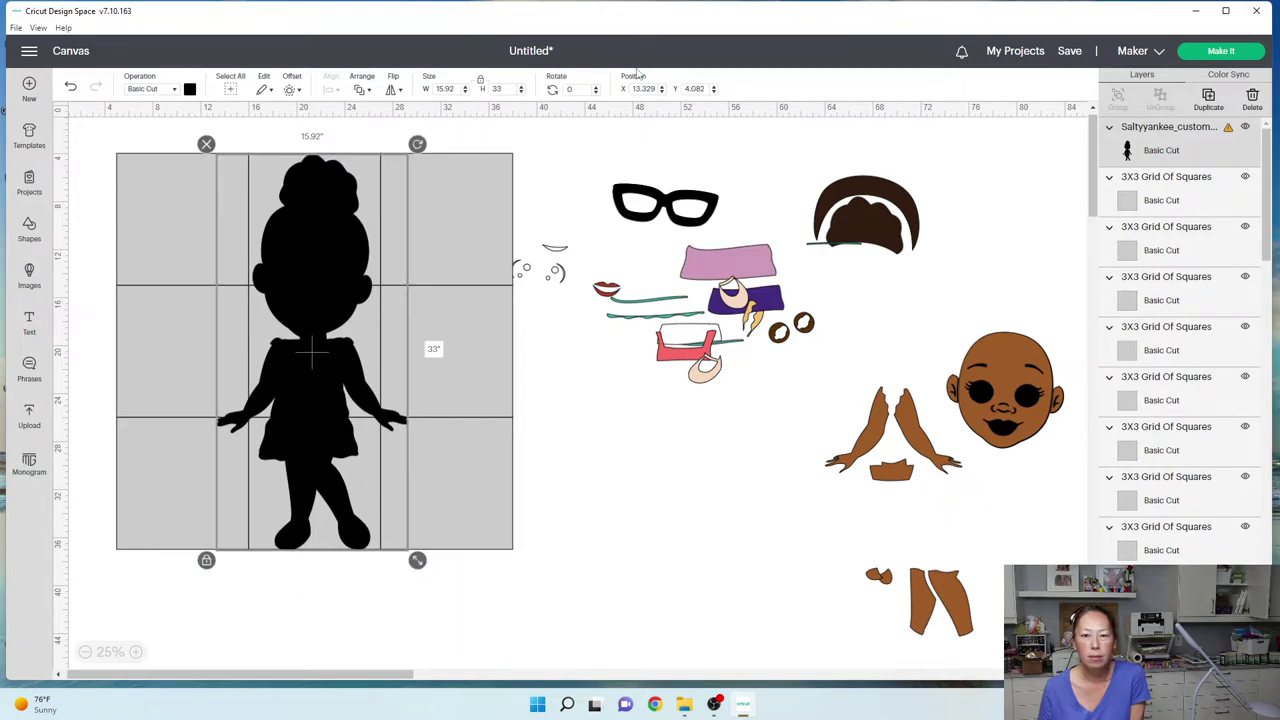
double_click(692, 88)
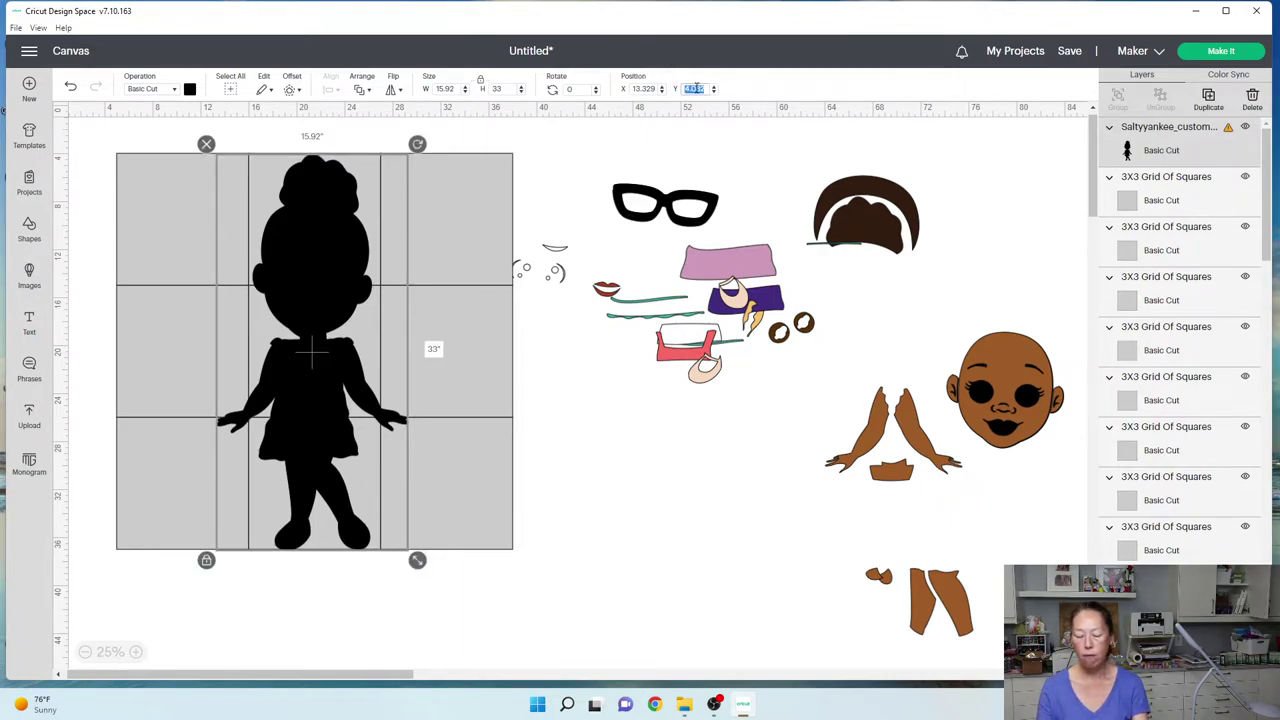
text(4)
key(Return)
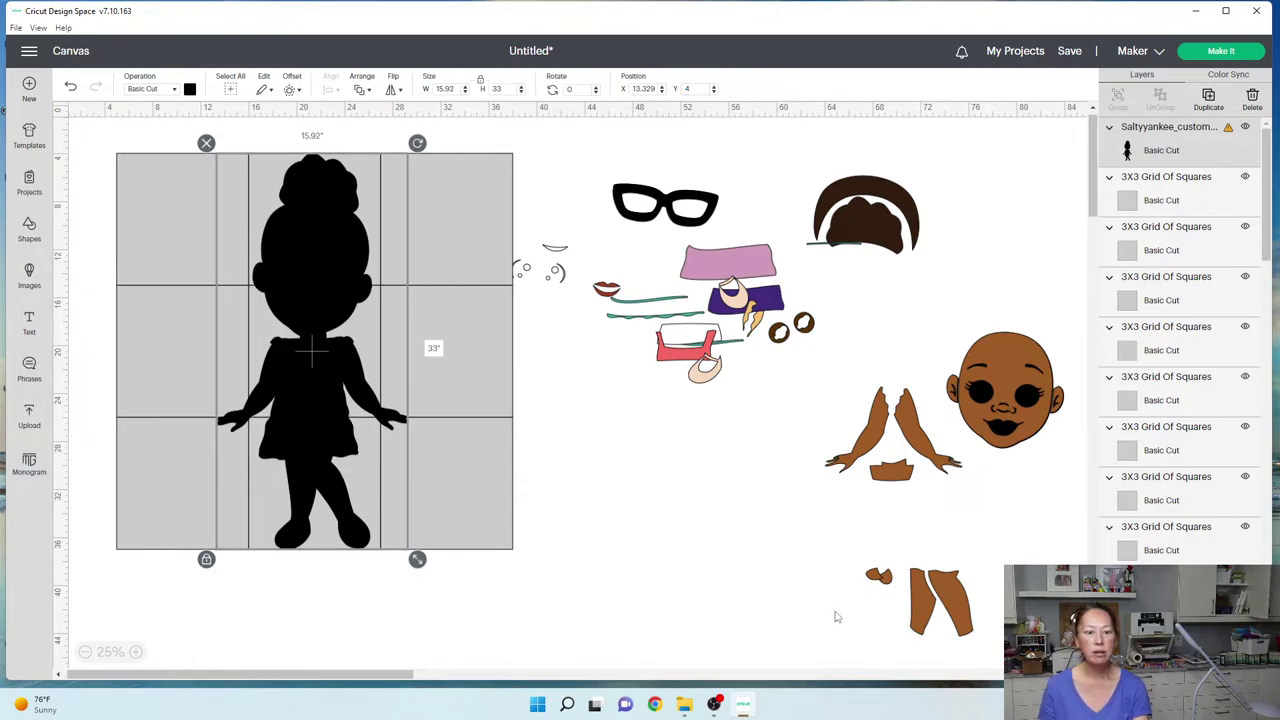
click(677, 632)
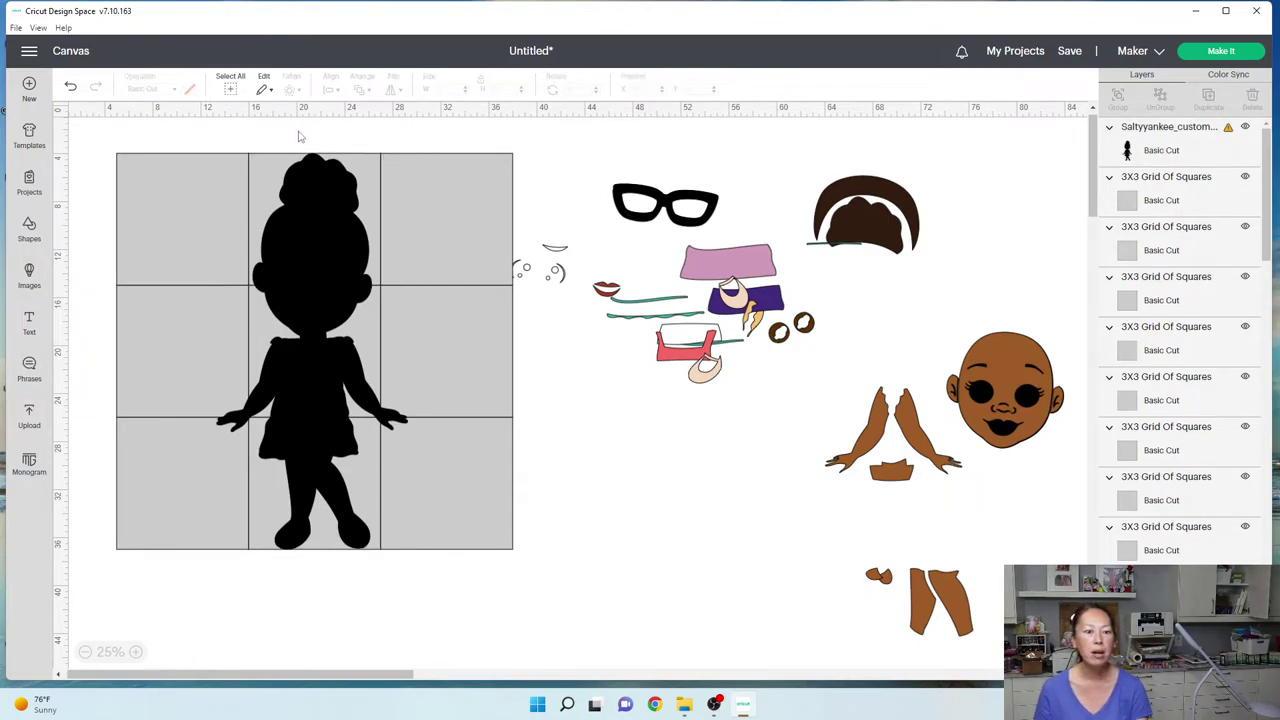
- Delete the top-left, top-right and middle-right grid squares
click(189, 166)
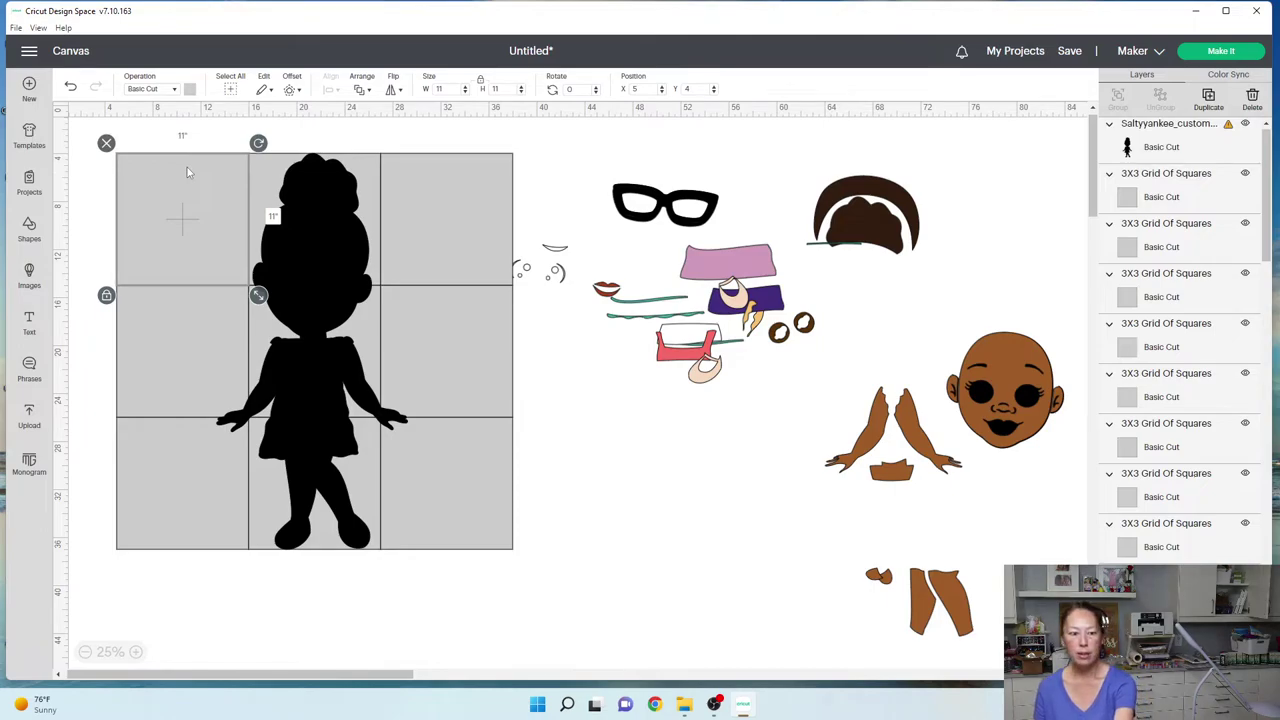
key(Delete)
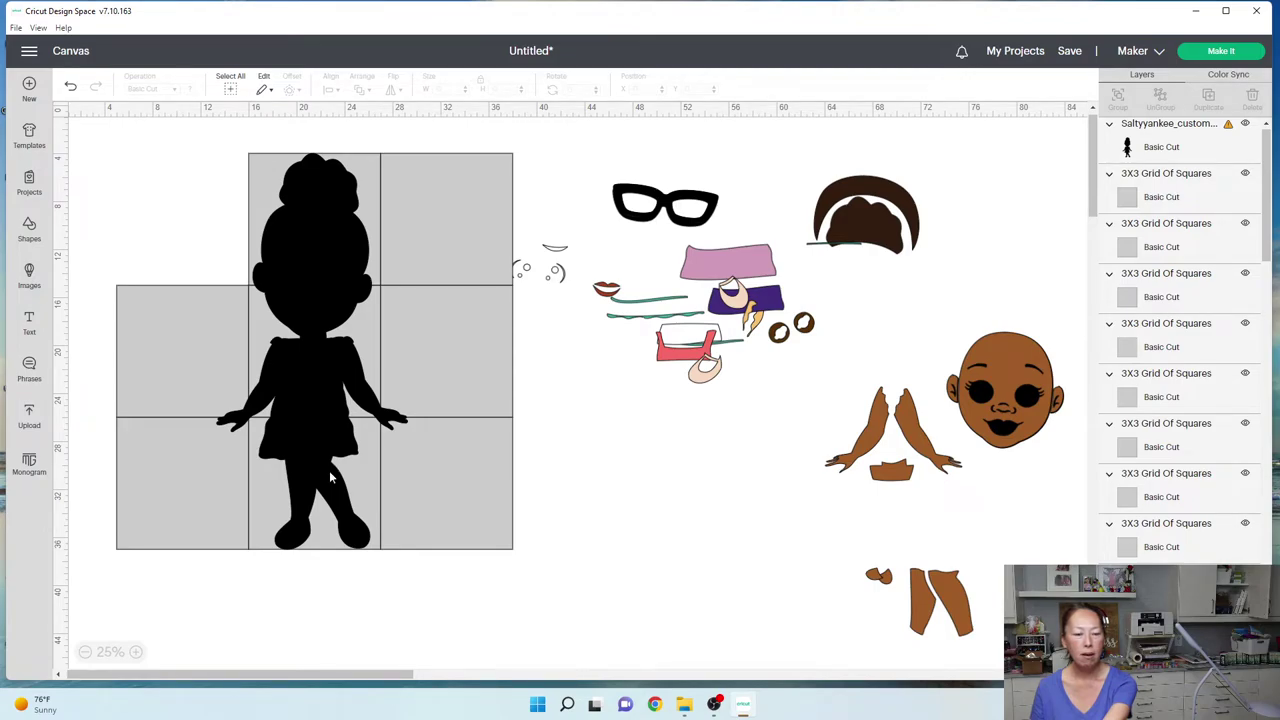
click(144, 306)
key(Delete)
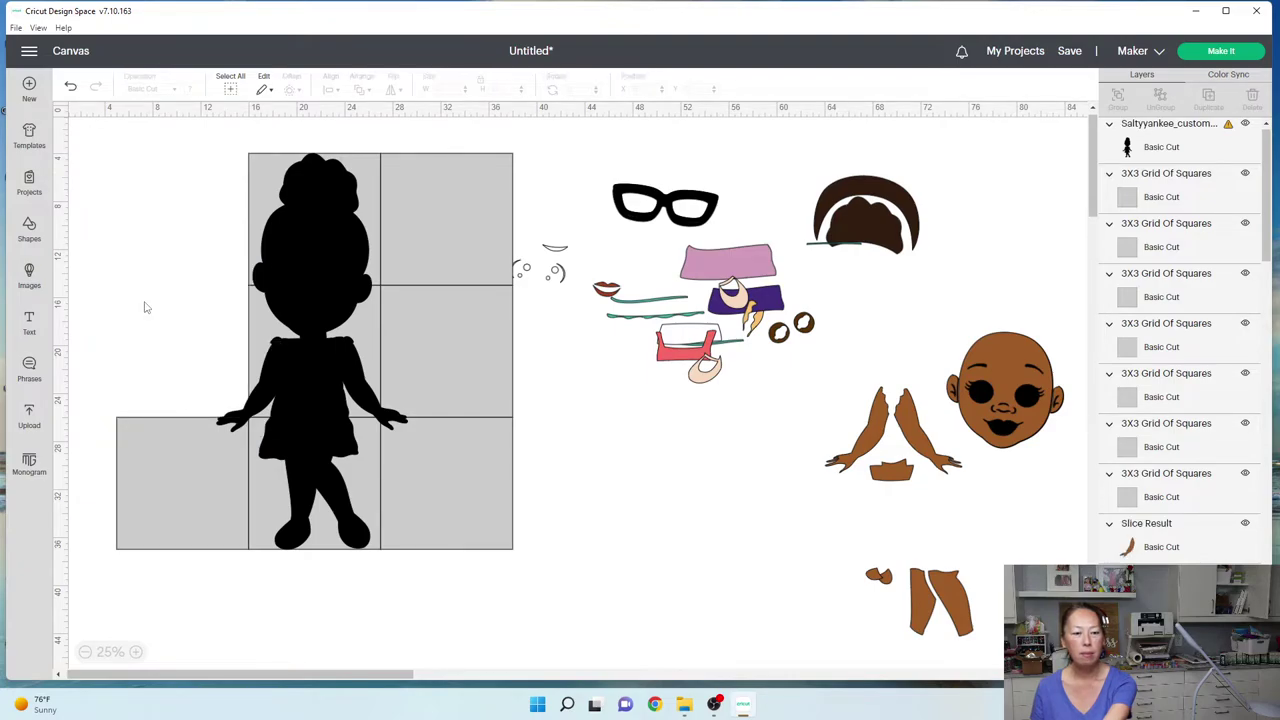
click(455, 165)
key(Delete)
click(455, 317)
key(Delete)
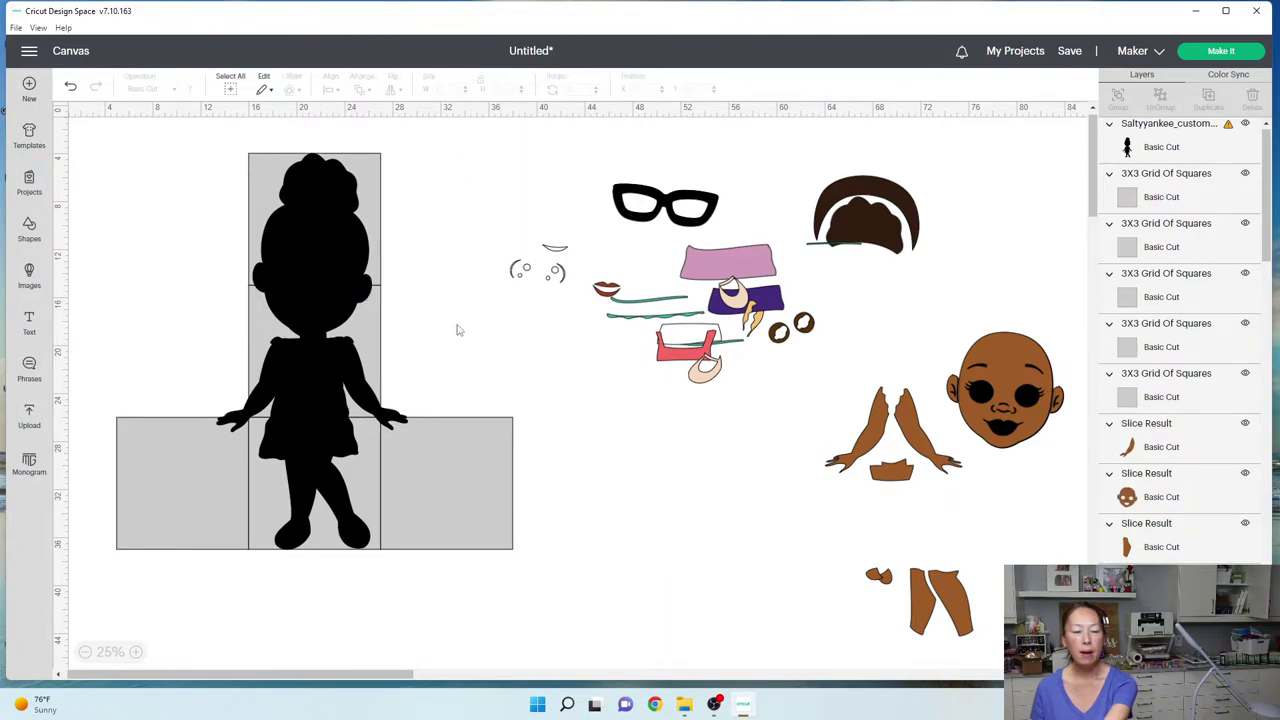
- Slice the girl with the head square, move the head piece left and delete leftovers
drag(190, 160, 388, 222)
click(1120, 690)
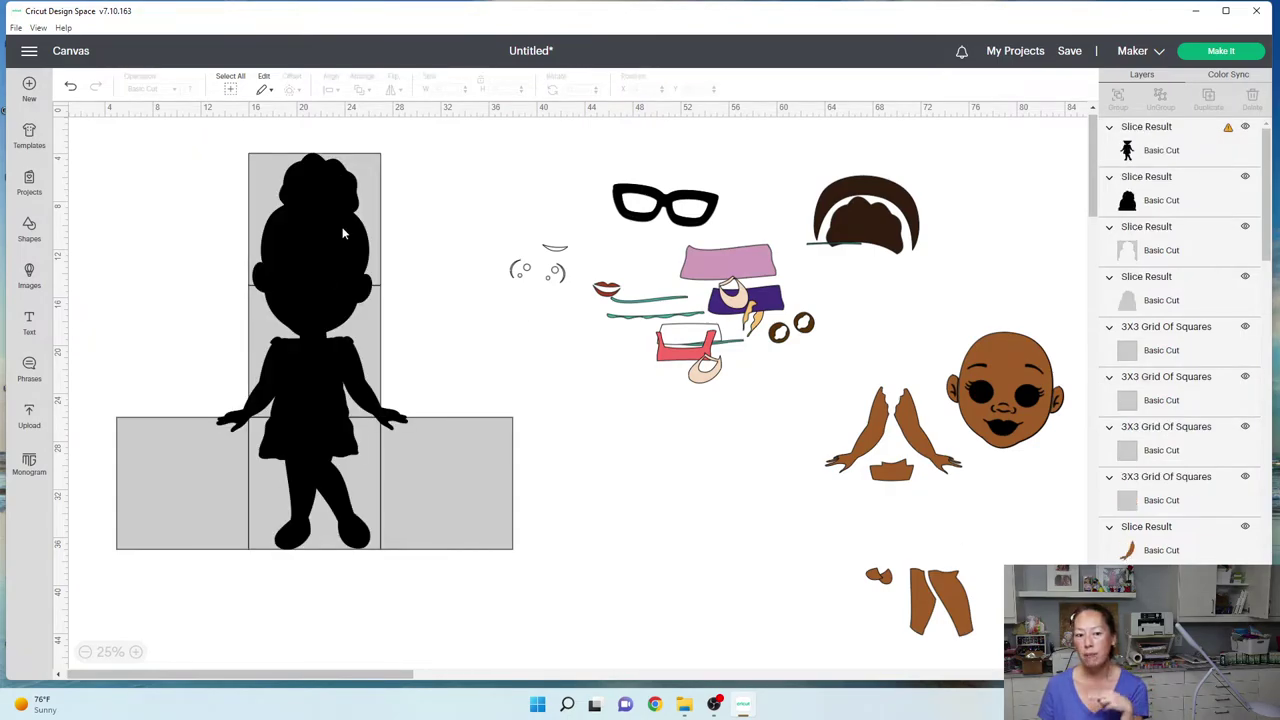
click(322, 182)
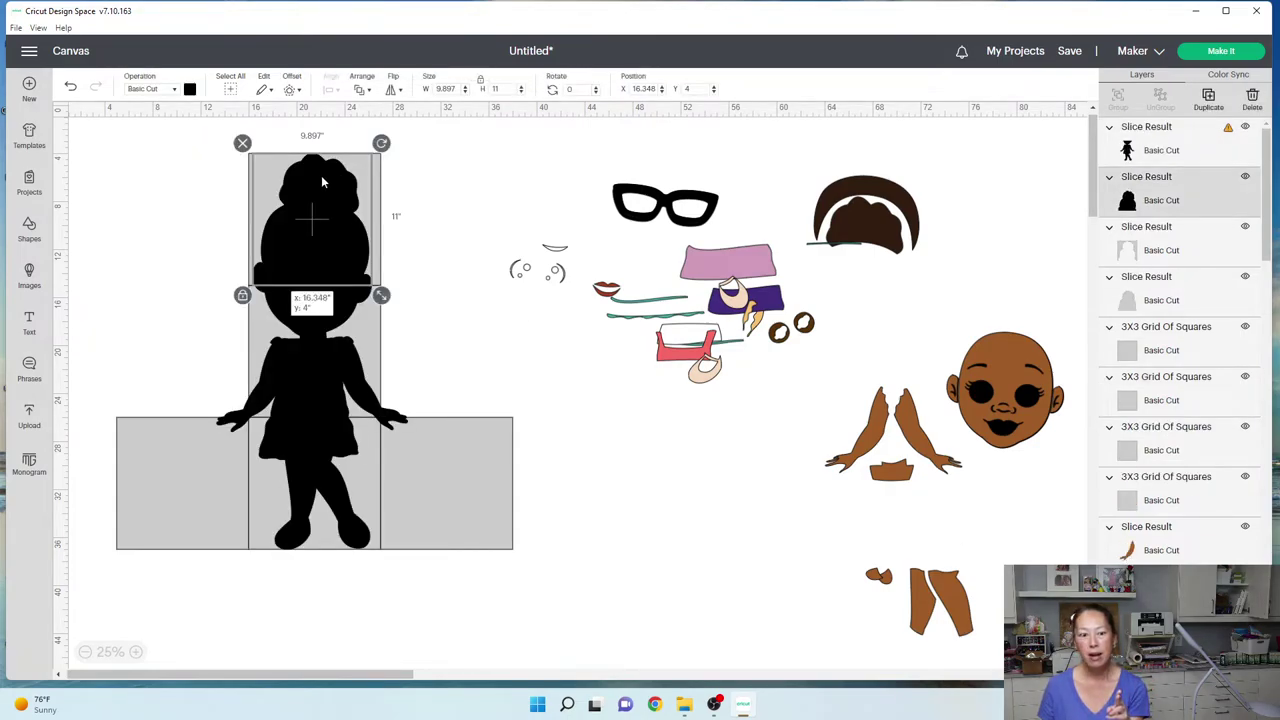
drag(322, 182, 161, 181)
click(300, 200)
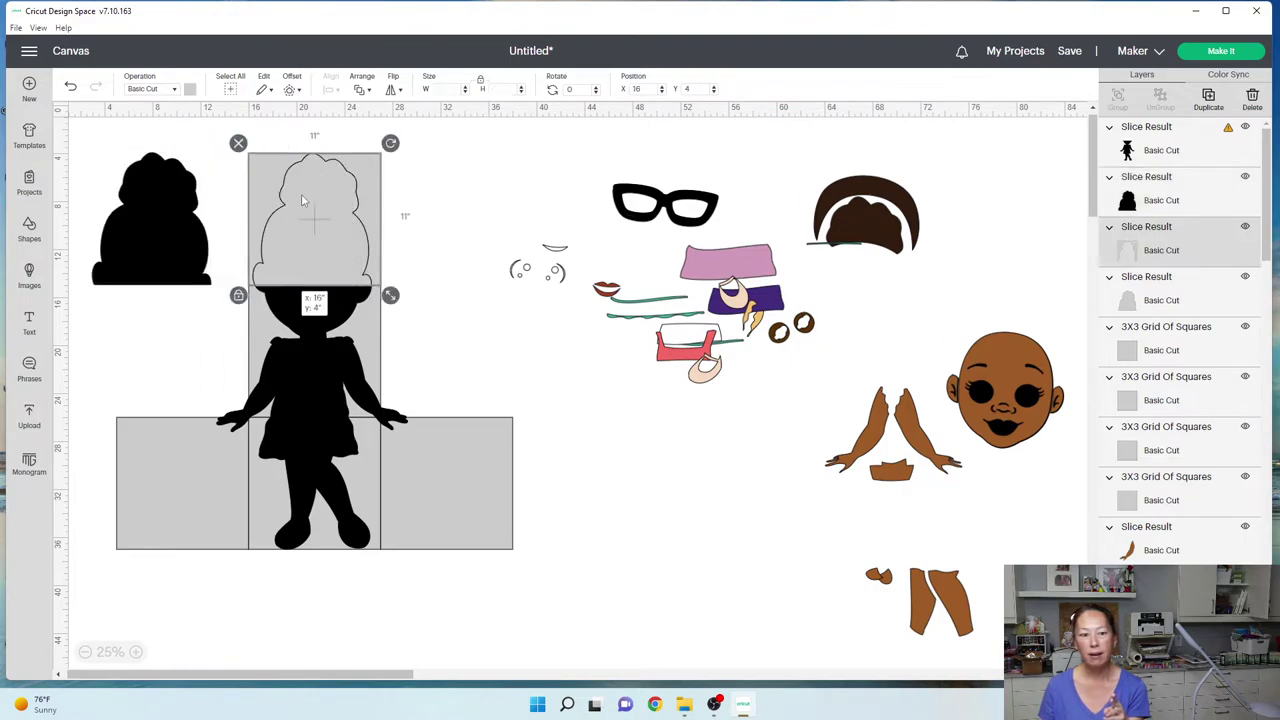
key(Delete)
click(303, 200)
key(Delete)
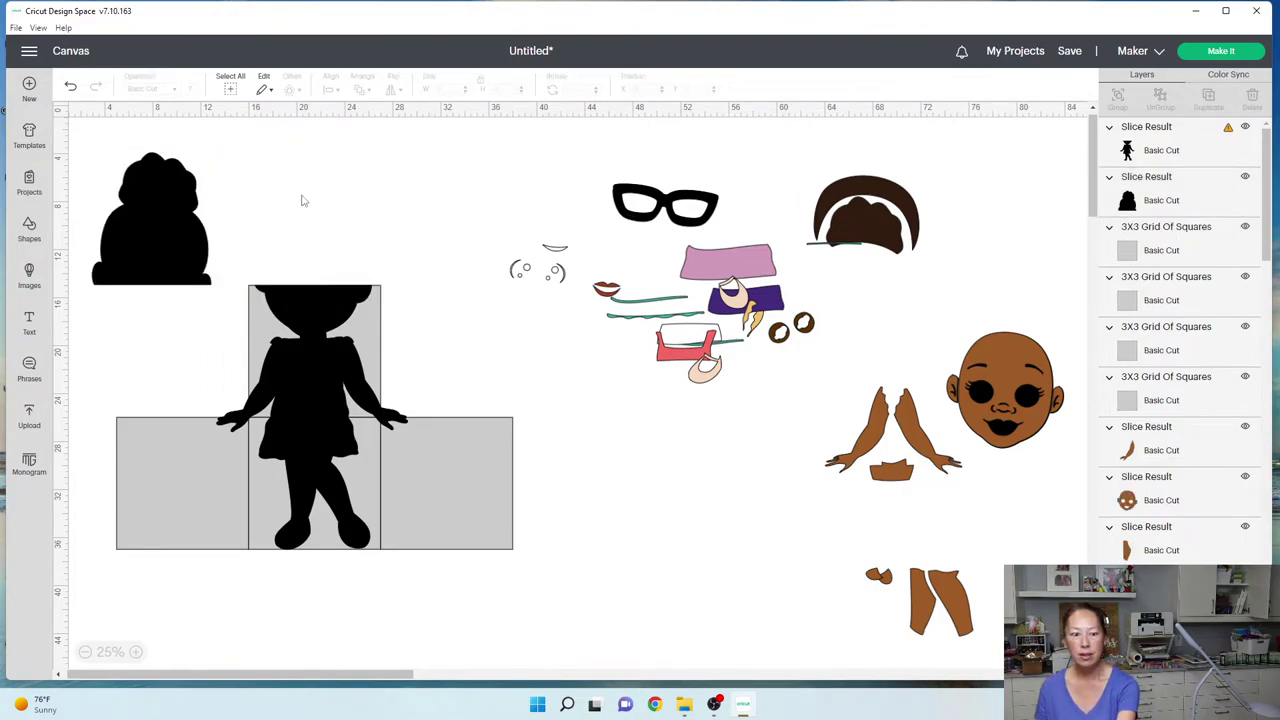
- Slice off the torso, move it under the head, then undo a trial legs slice
click(312, 345)
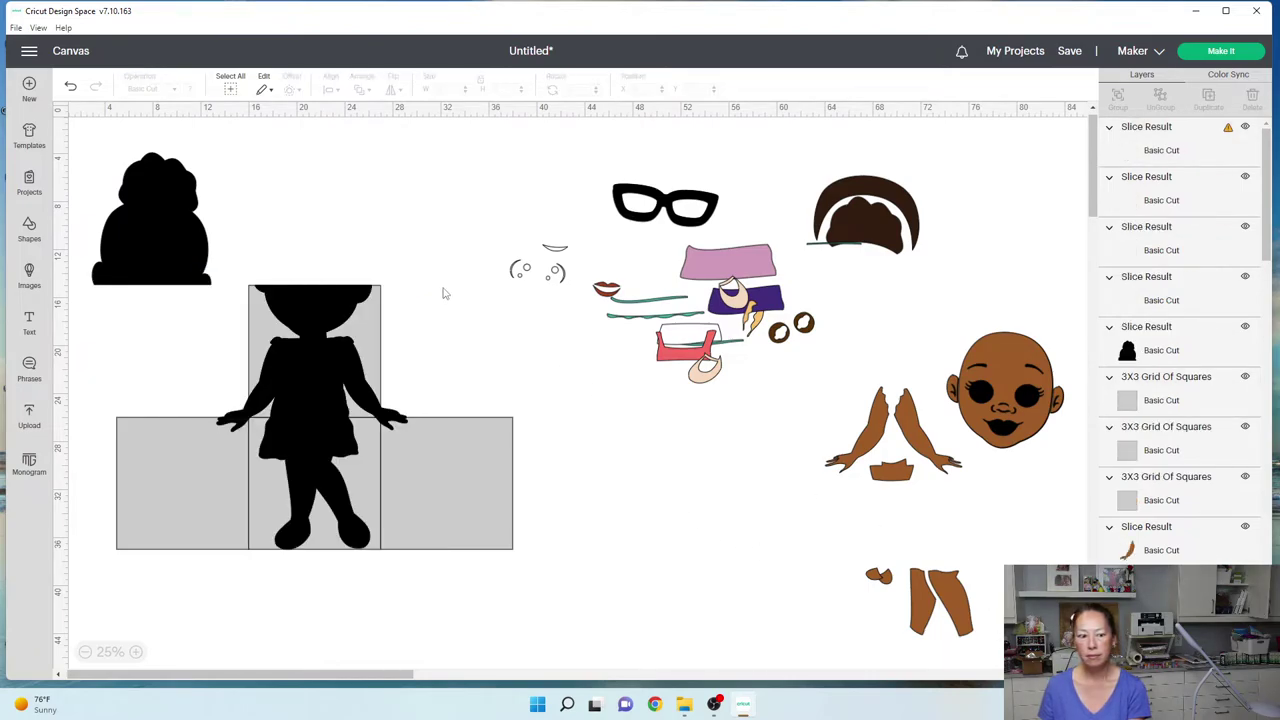
click(322, 338)
drag(322, 338, 156, 340)
drag(352, 616, 322, 492)
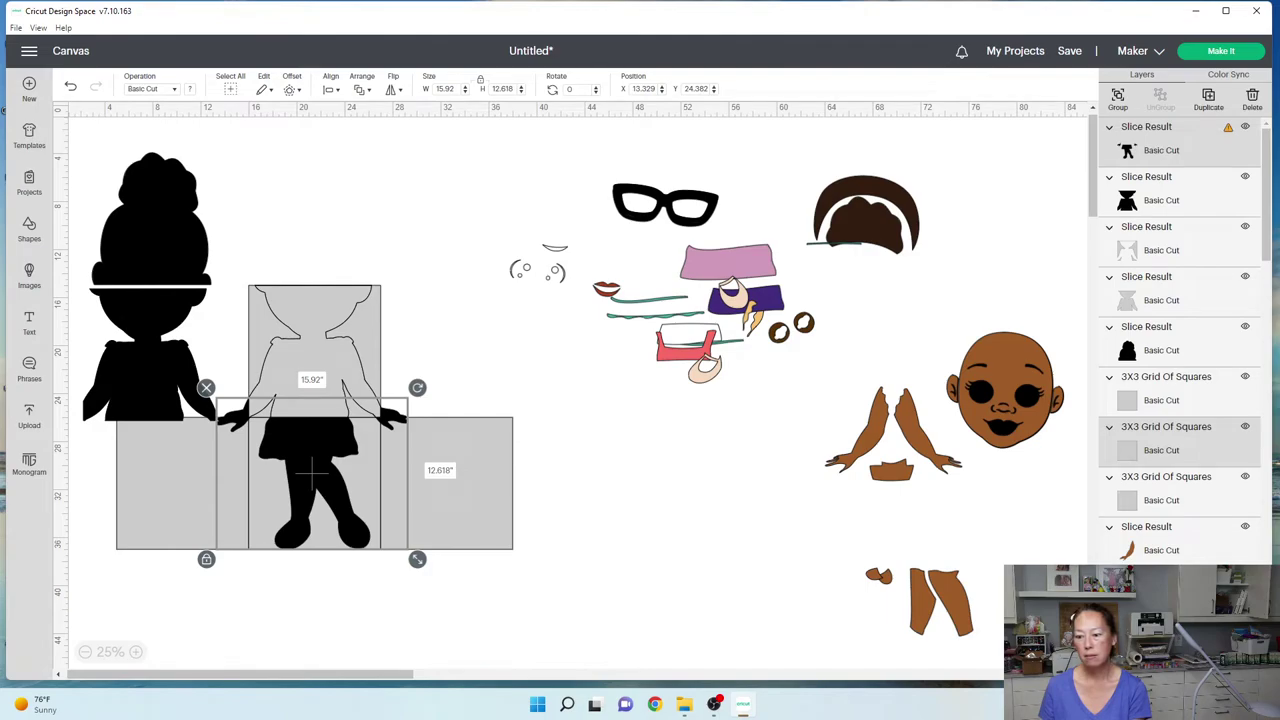
click(600, 540)
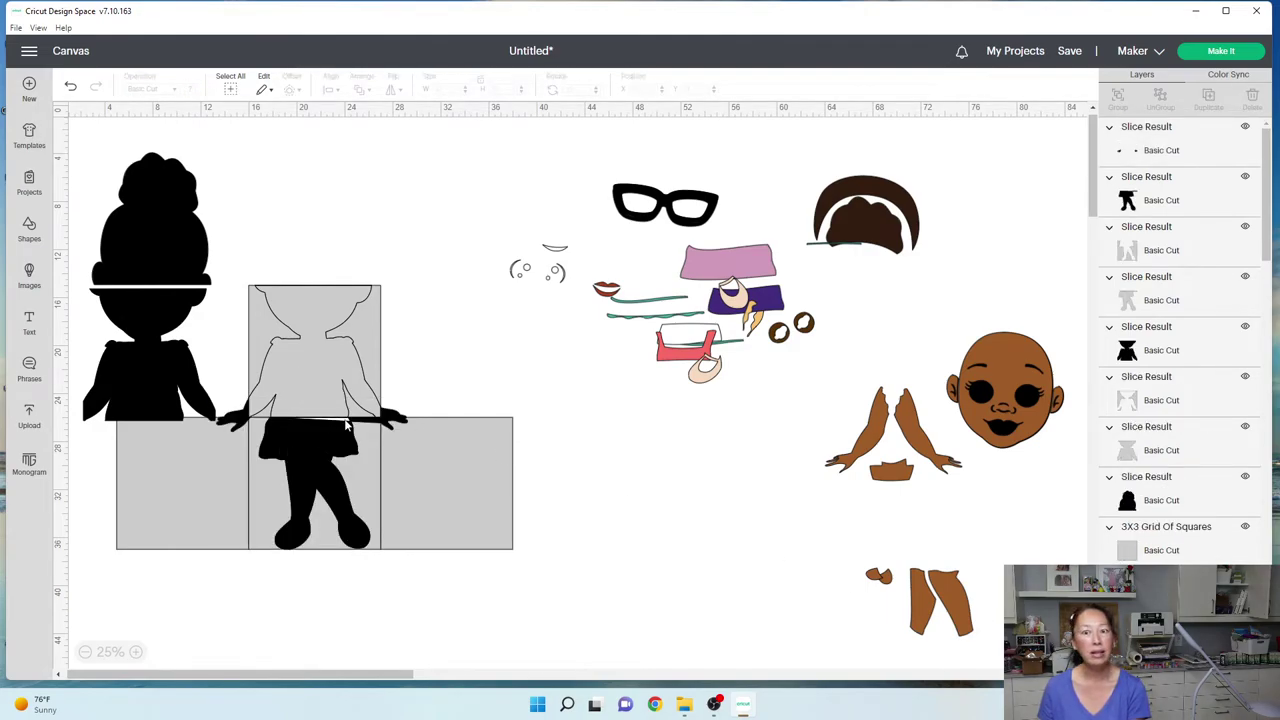
click(70, 87)
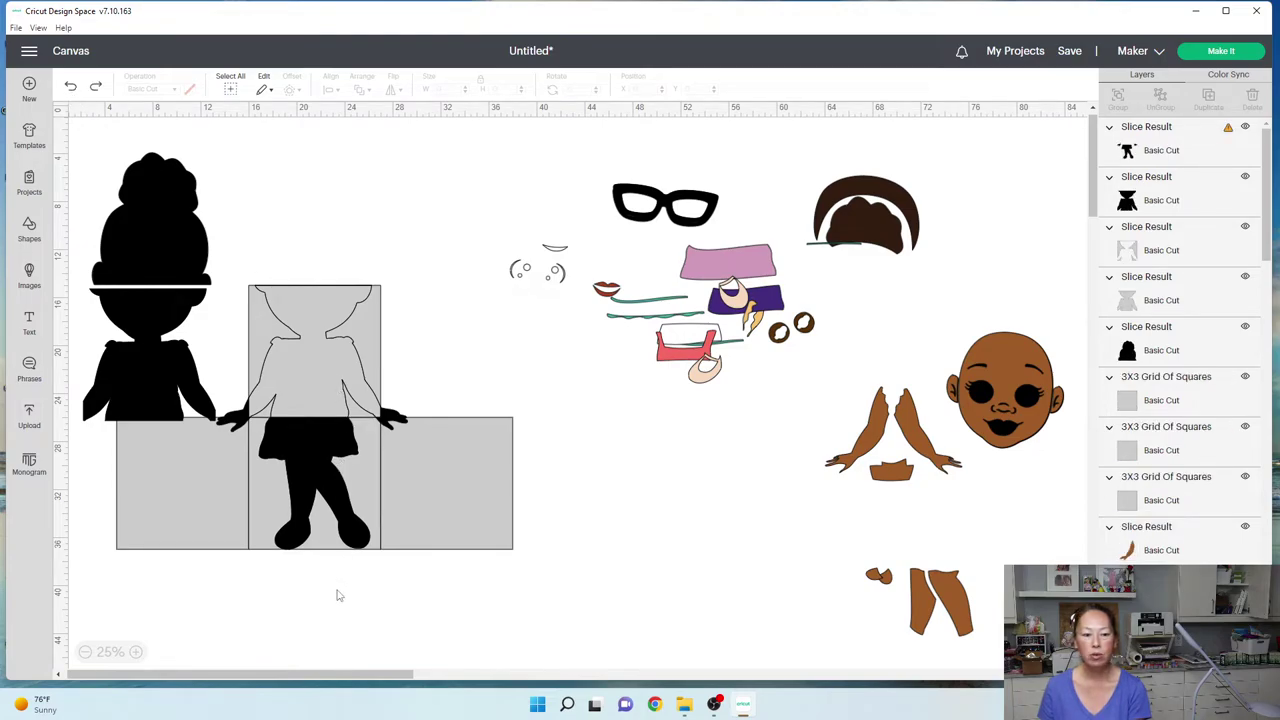
- Delete the bottom-right and bottom-left grid squares
click(466, 521)
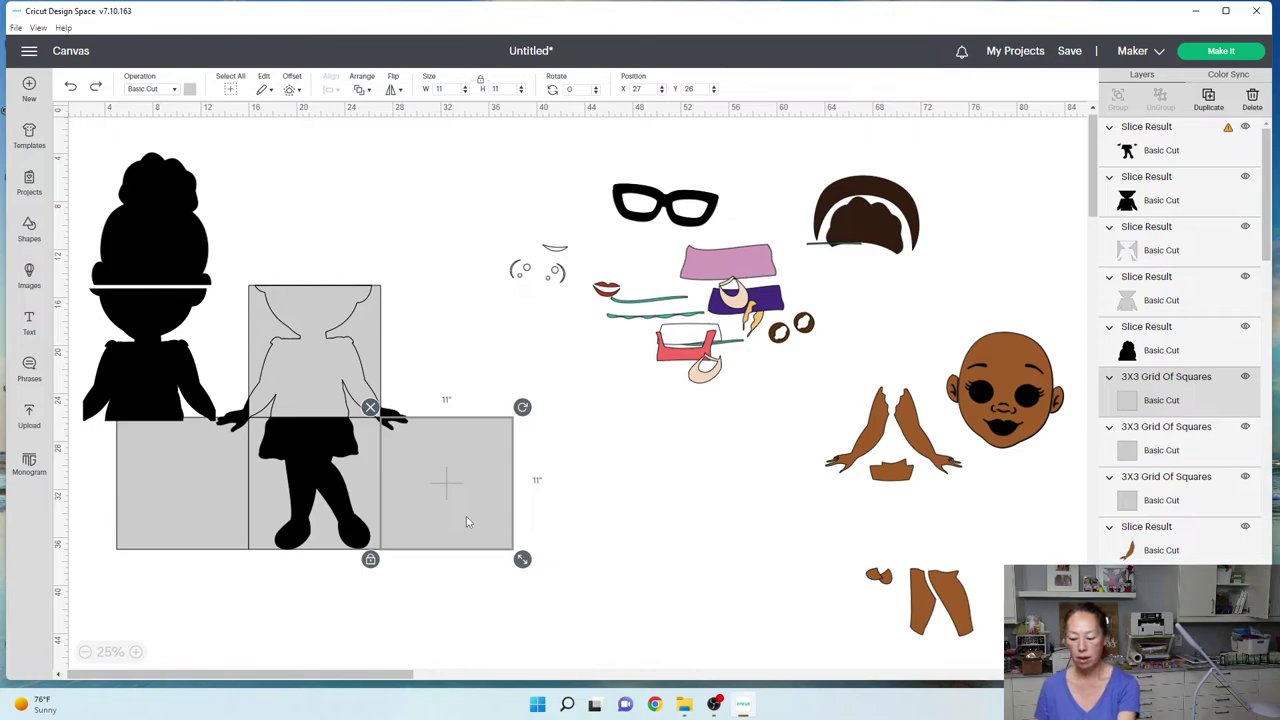
key(Delete)
click(176, 522)
key(Delete)
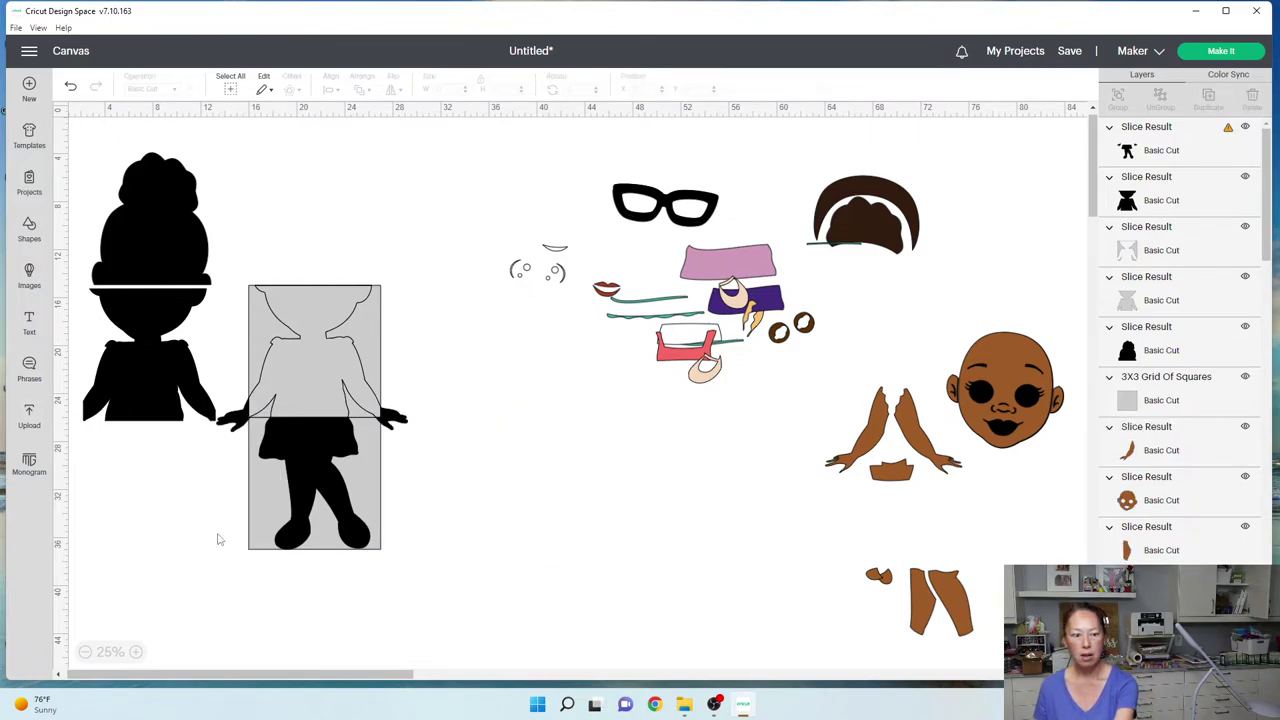
- Undo the lower-body slice and delete the light and grey slice pieces over the torso
drag(372, 600, 313, 463)
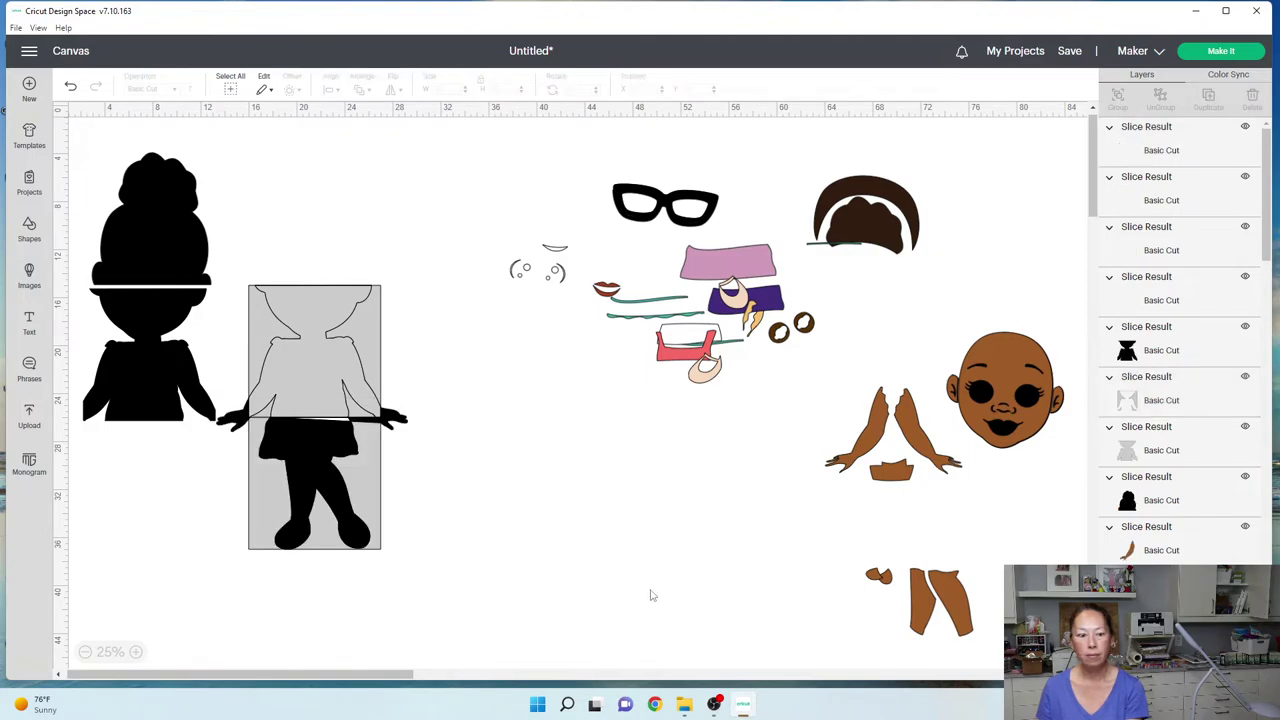
click(70, 86)
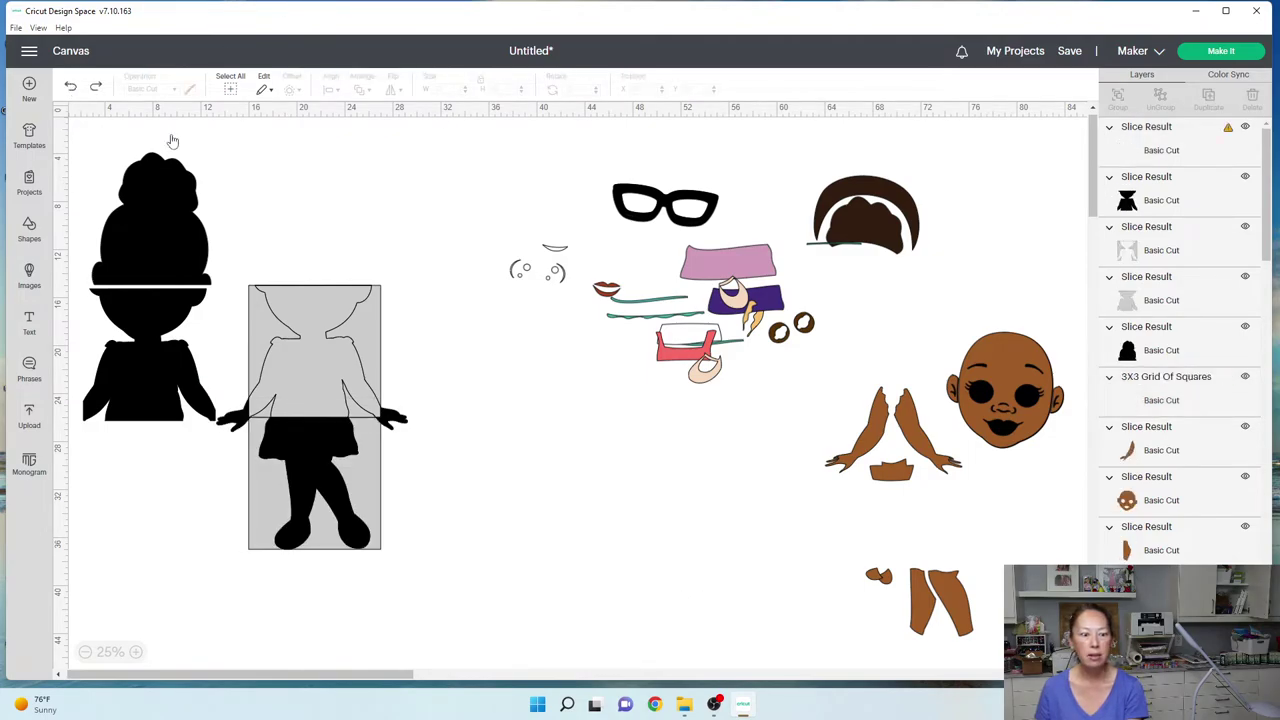
click(289, 307)
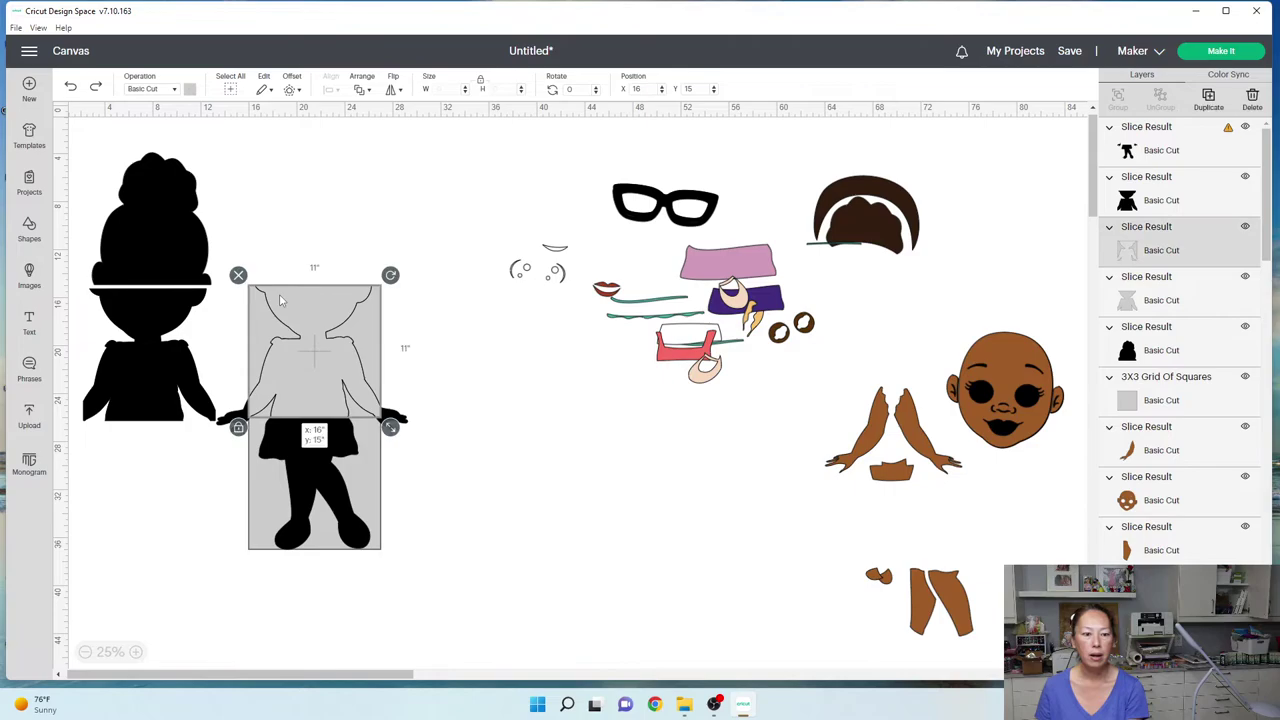
key(Delete)
click(289, 307)
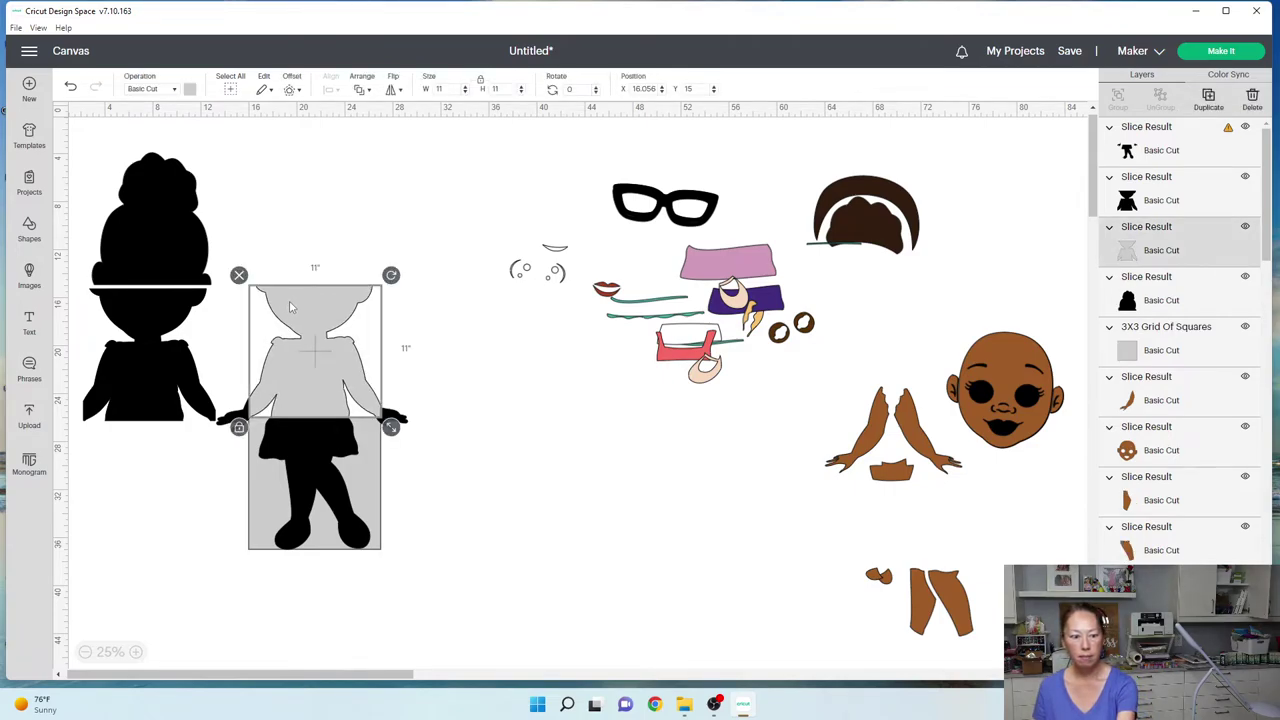
key(Delete)
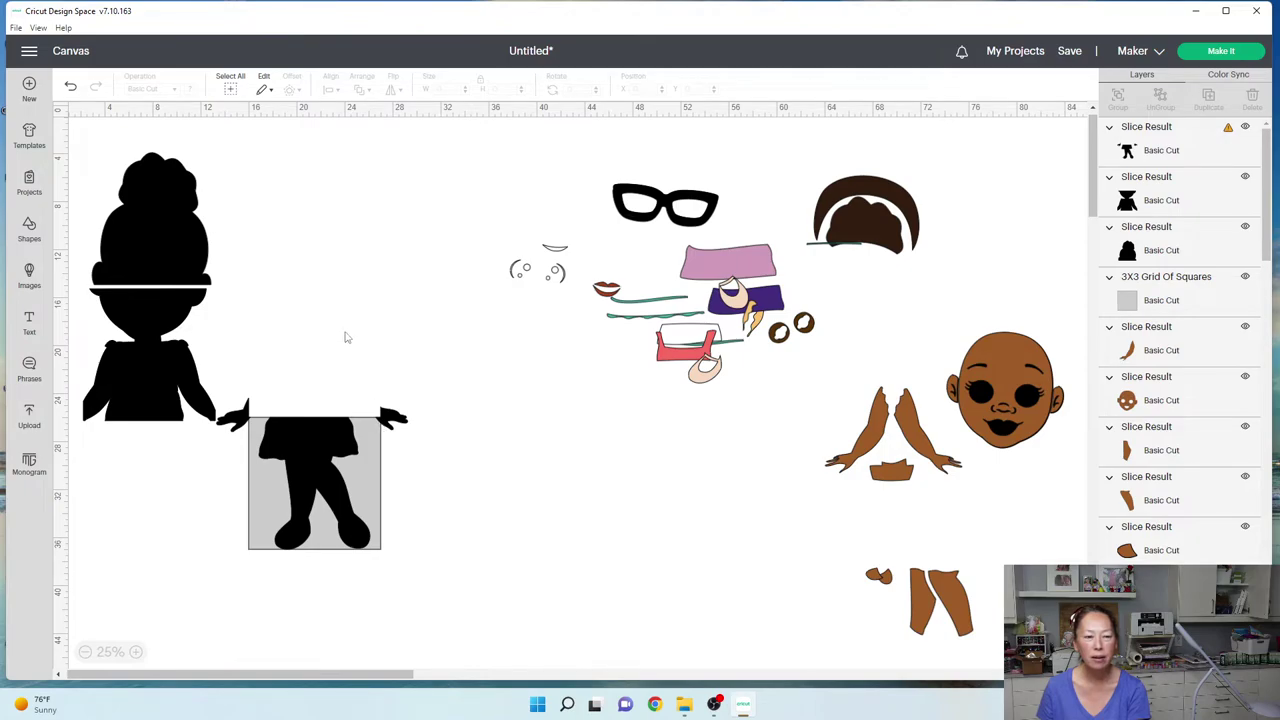
- Undo eleven times, restoring the unsliced silhouette and the deleted bottom squares
click(70, 89)
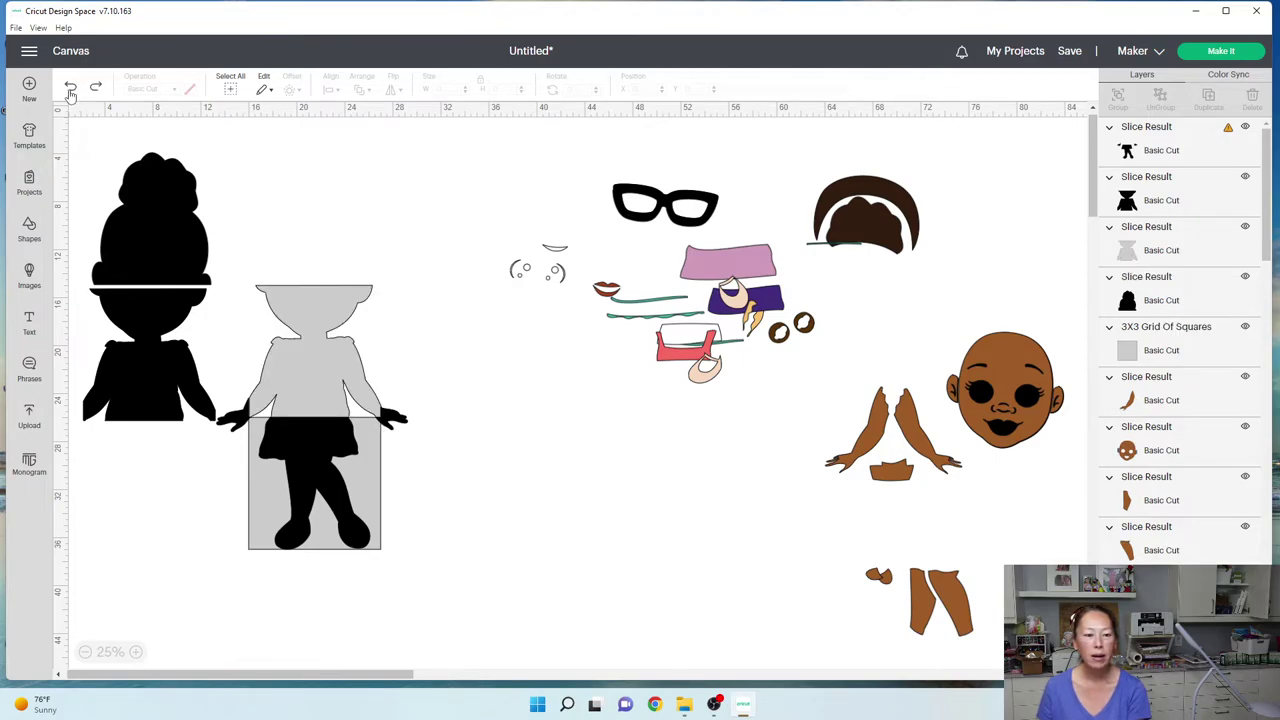
click(70, 89)
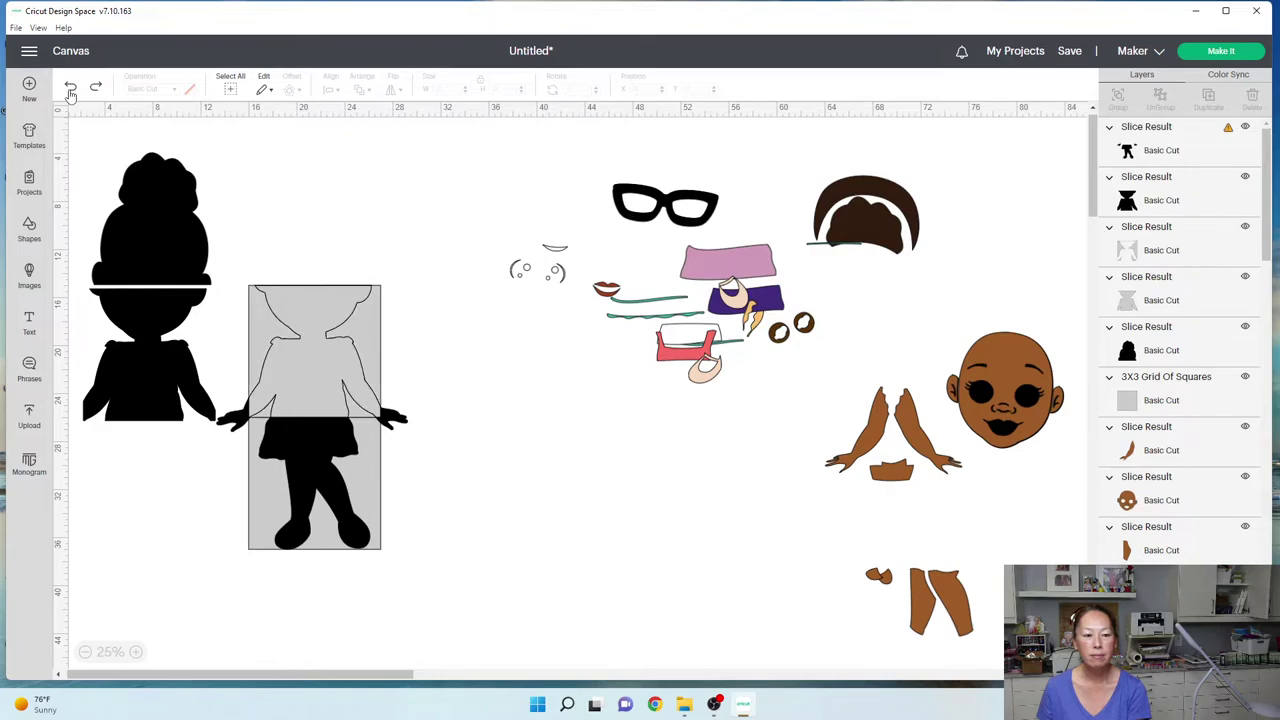
click(70, 89)
click(70, 89)
click(70, 89)
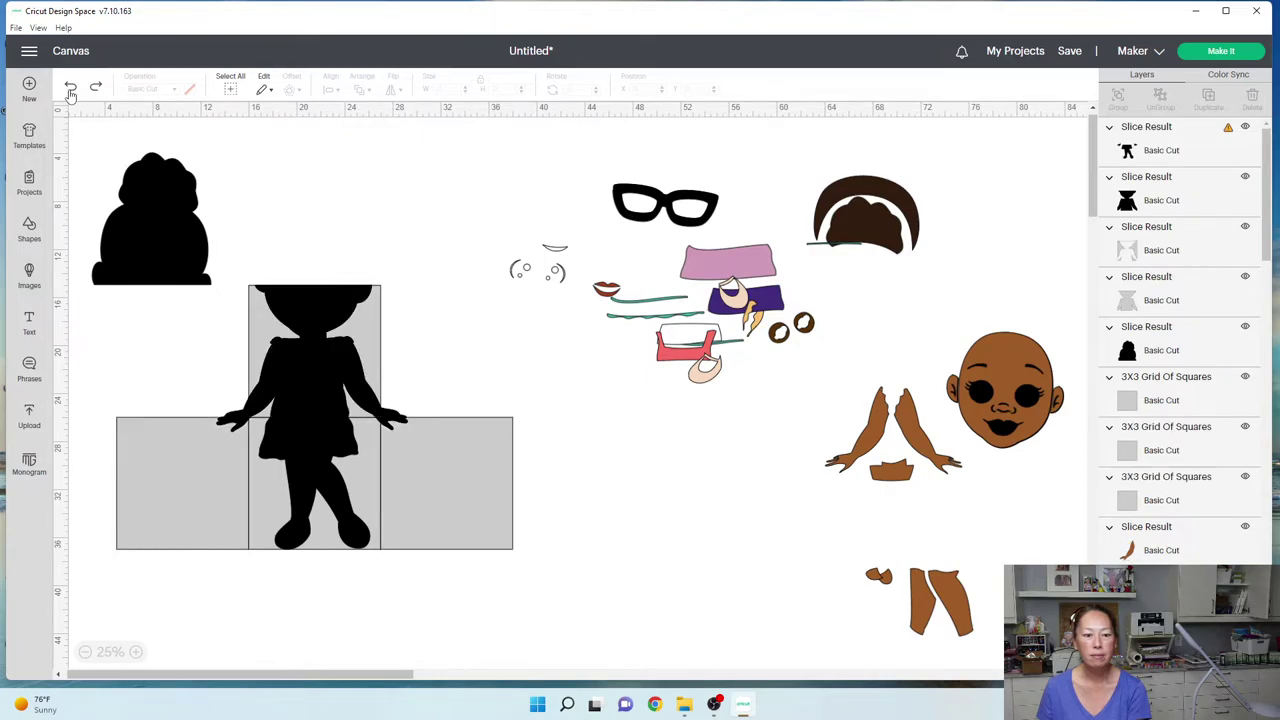
click(70, 89)
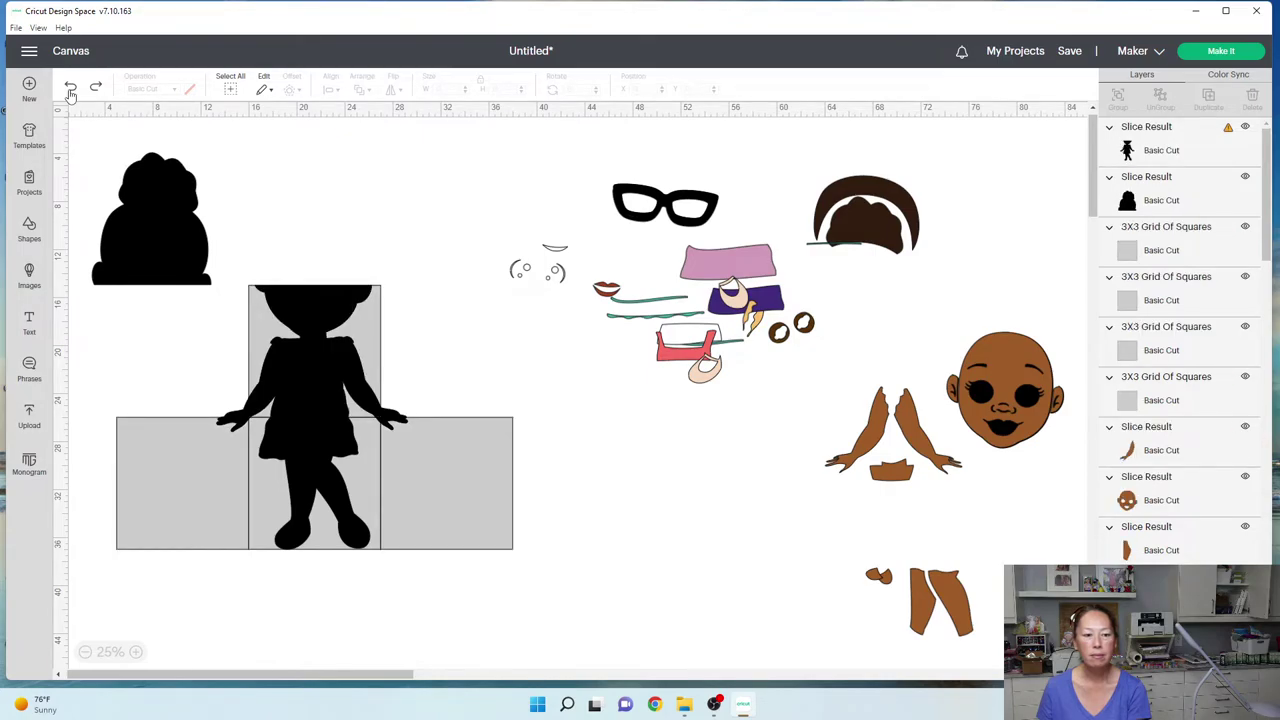
click(70, 89)
click(70, 89)
click(70, 89)
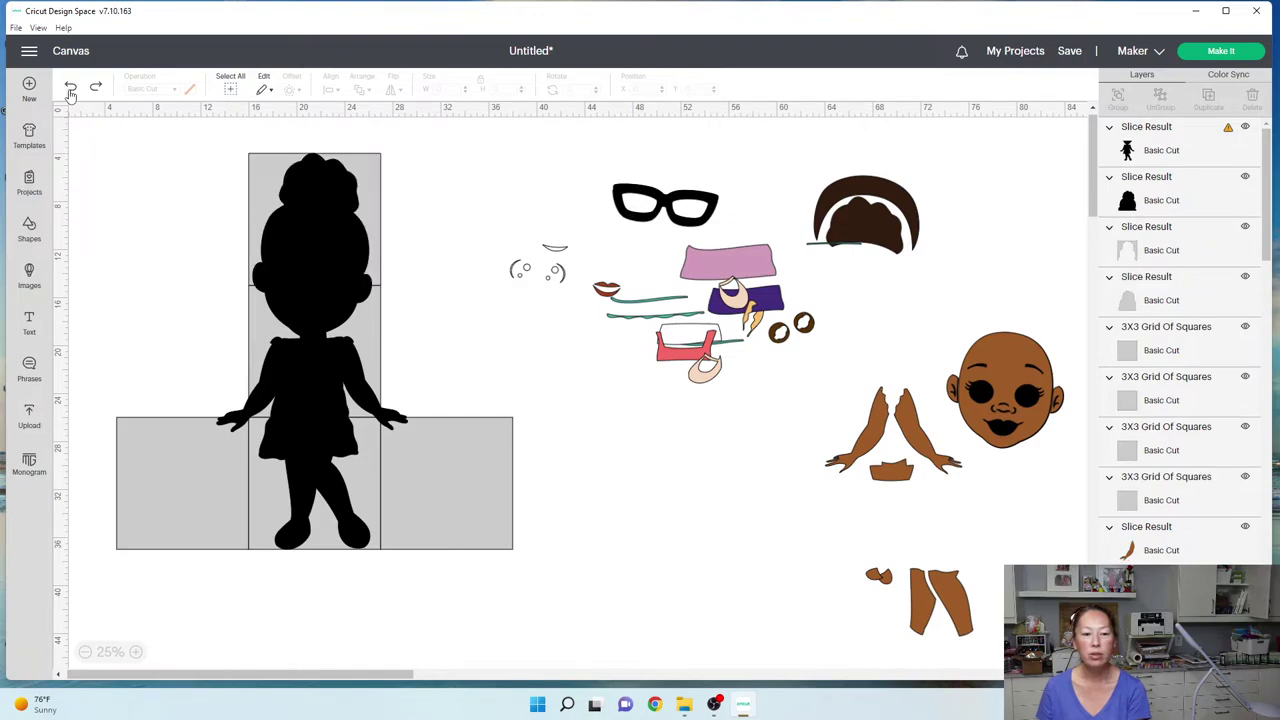
click(70, 89)
click(70, 89)
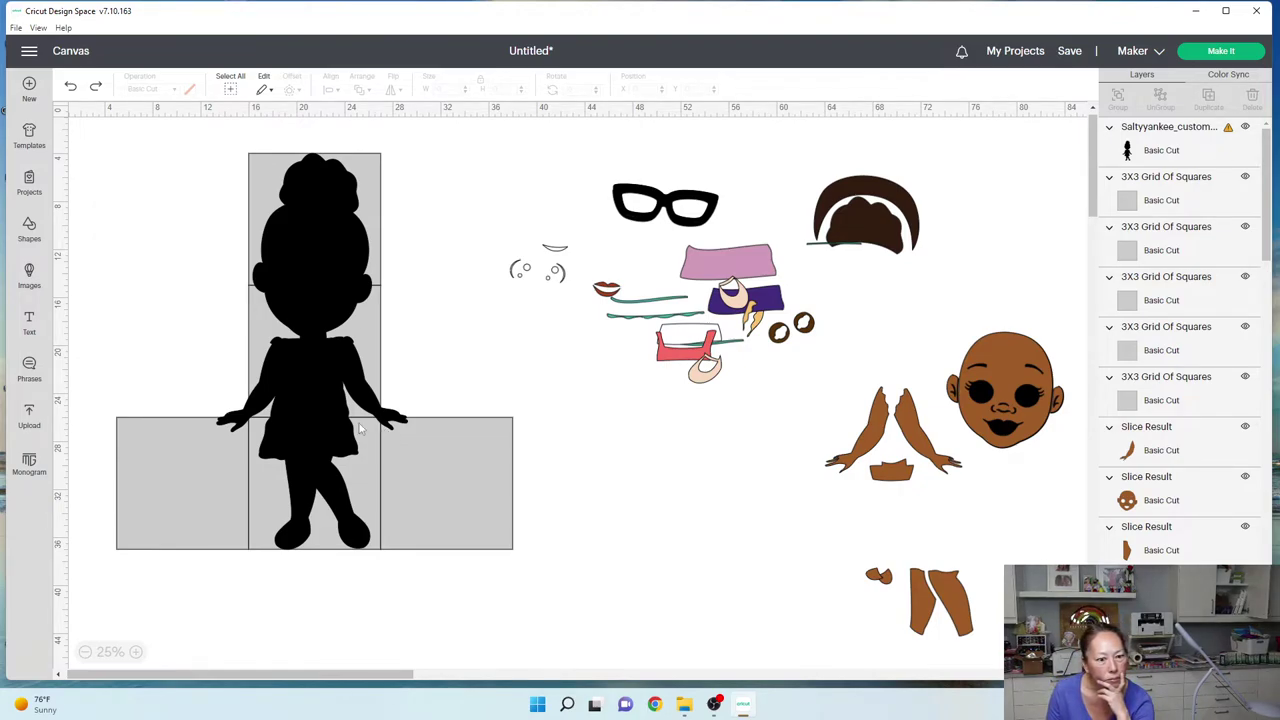
- Nudge the silhouette with arrow keys to X 13.219, Y 4 over the grey squares
click(298, 428)
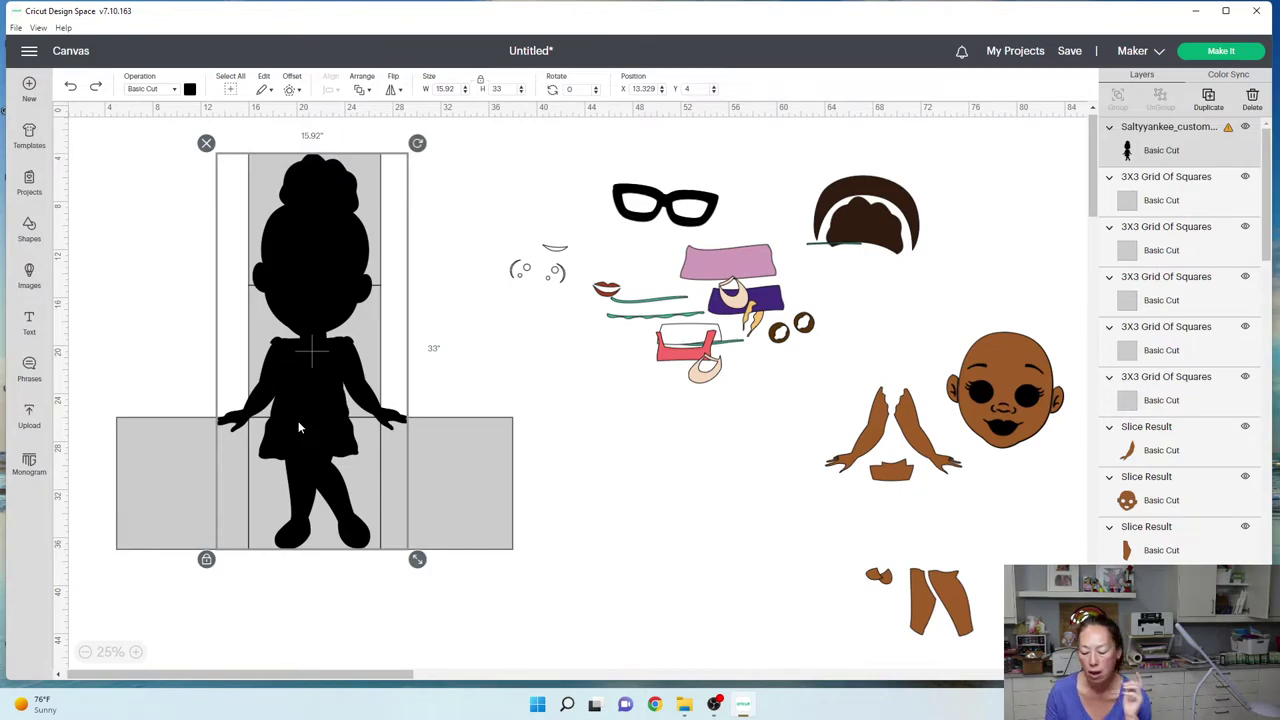
key(Right)
key(Right)
key(Right)
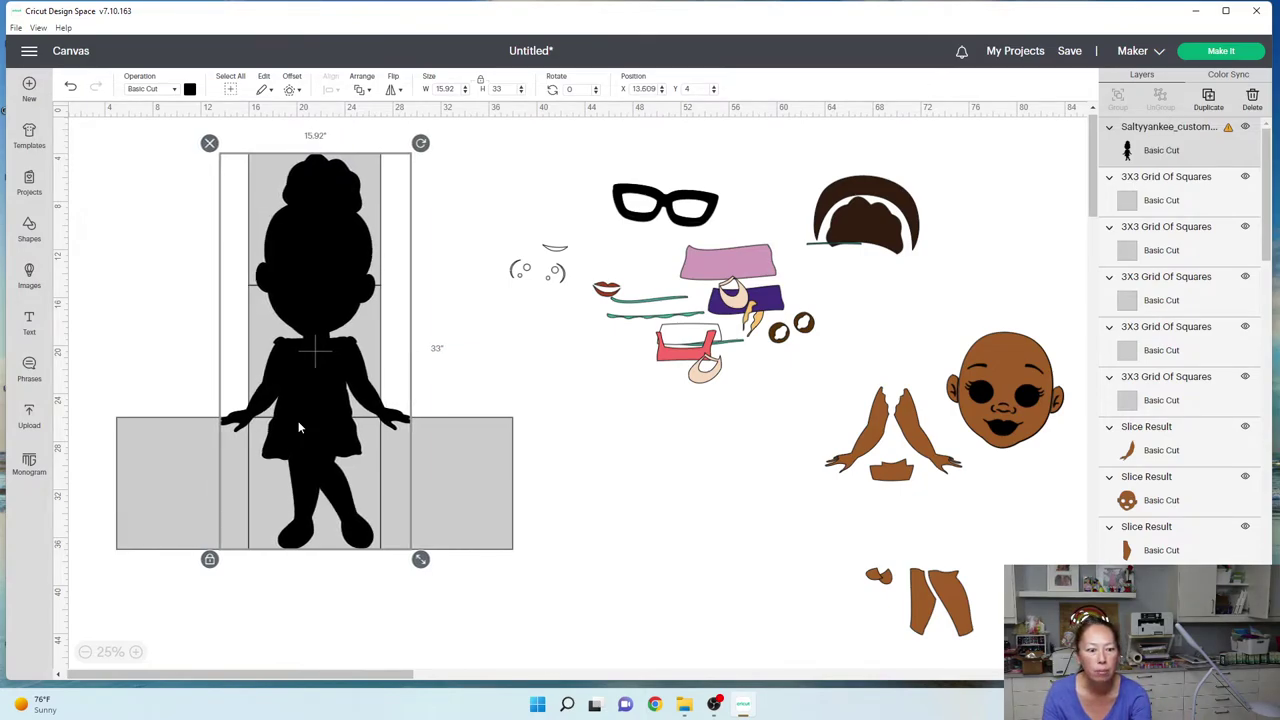
key(Right)
key(Right)
key(Right)
key(Right)
key(Right)
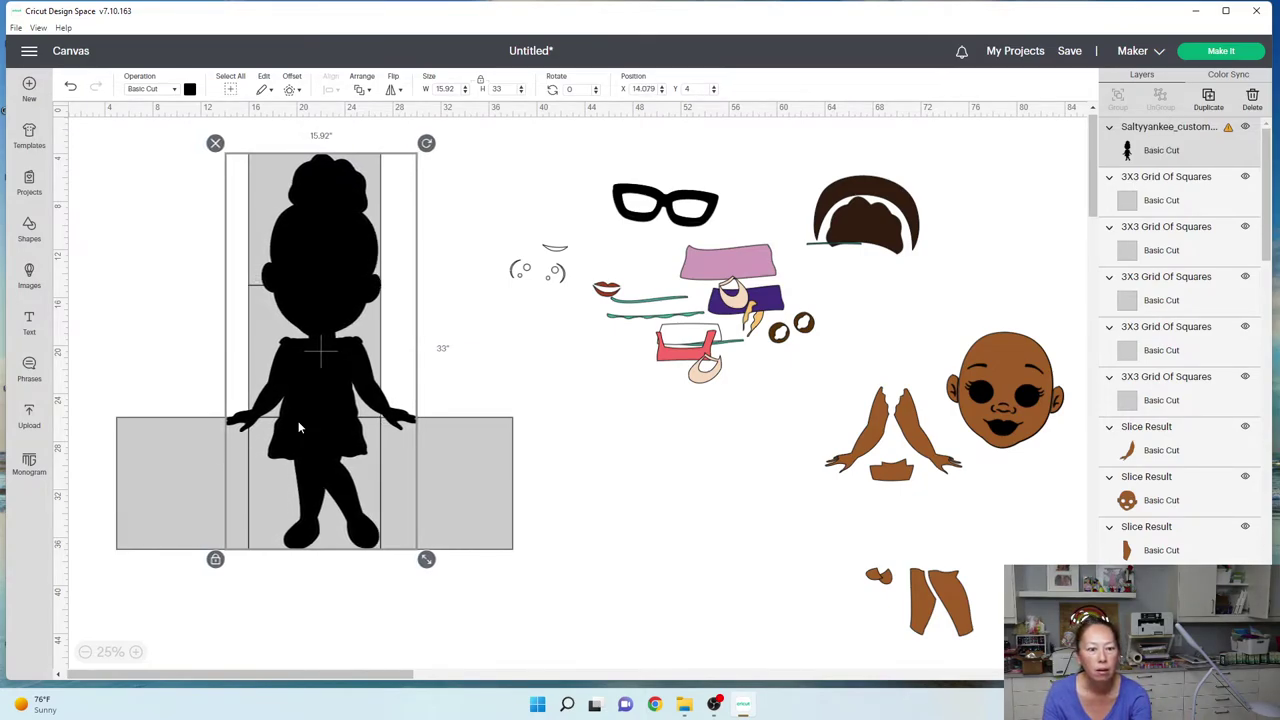
key(Left)
key(Left)
key(Left)
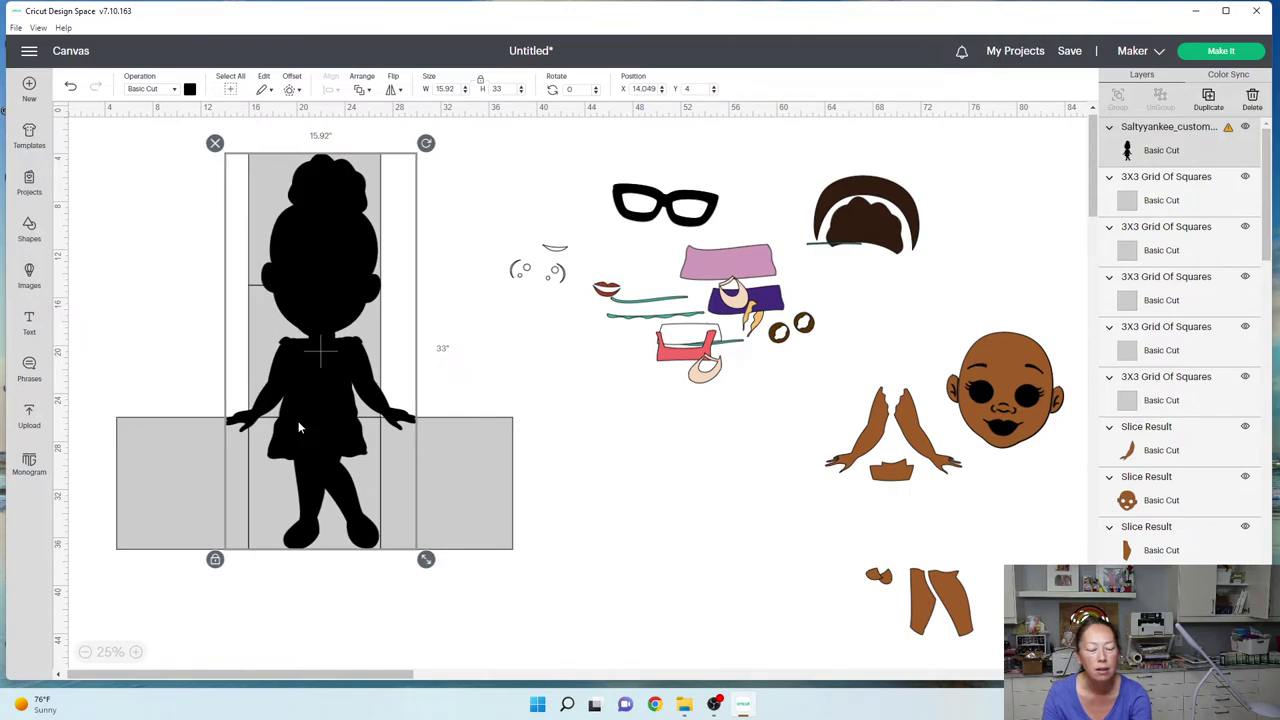
key(Left)
key(Left)
key(Left)
key(Left)
key(Left)
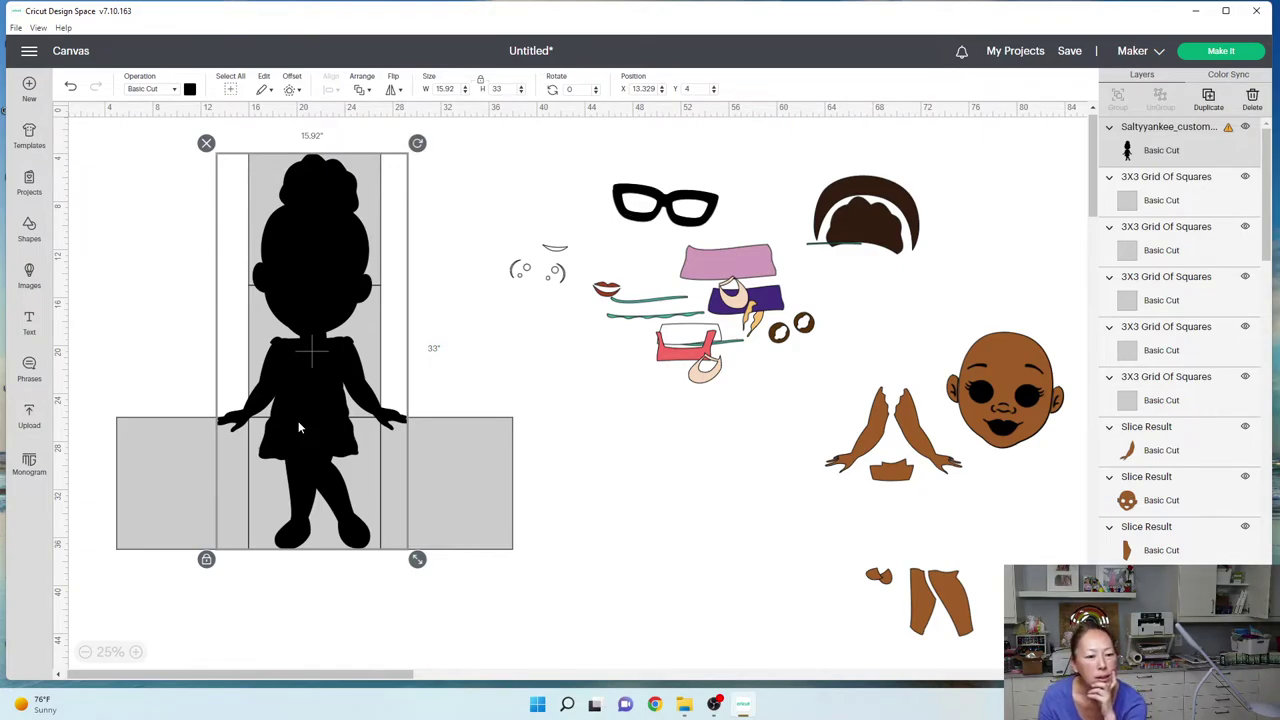
key(Left)
key(Left)
key(Left)
key(Left)
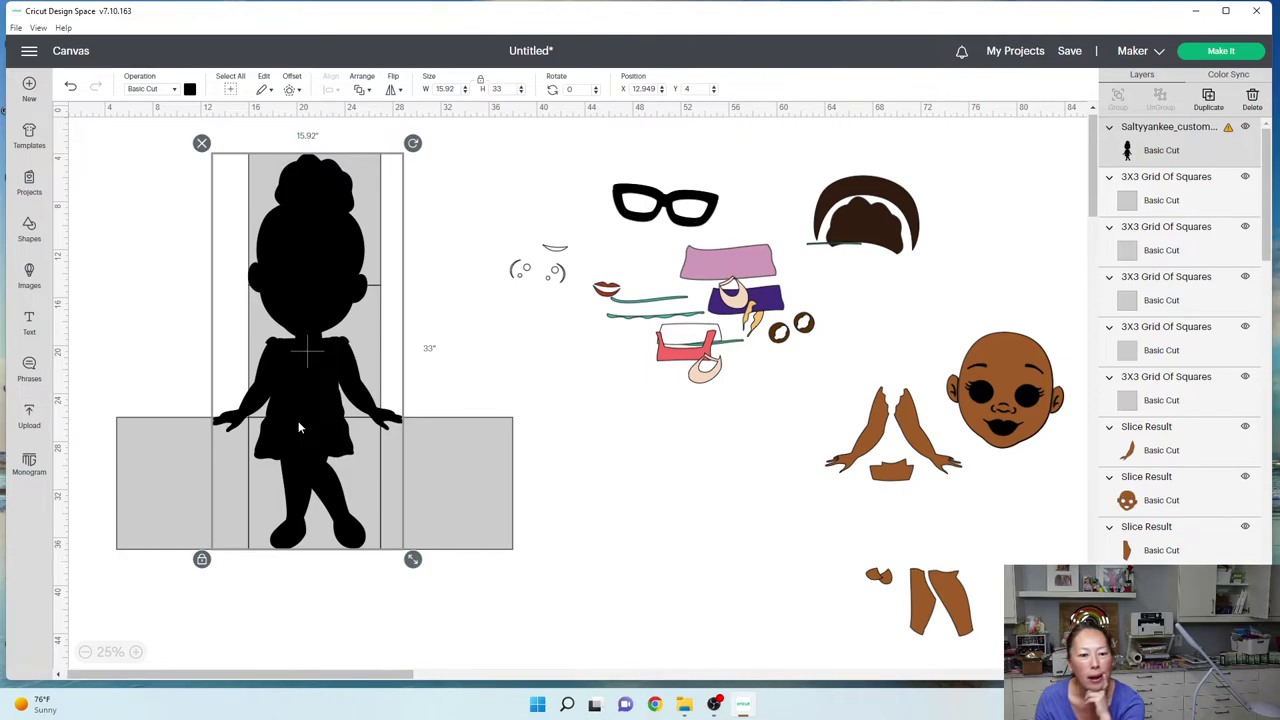
key(Right)
key(Right)
key(Right)
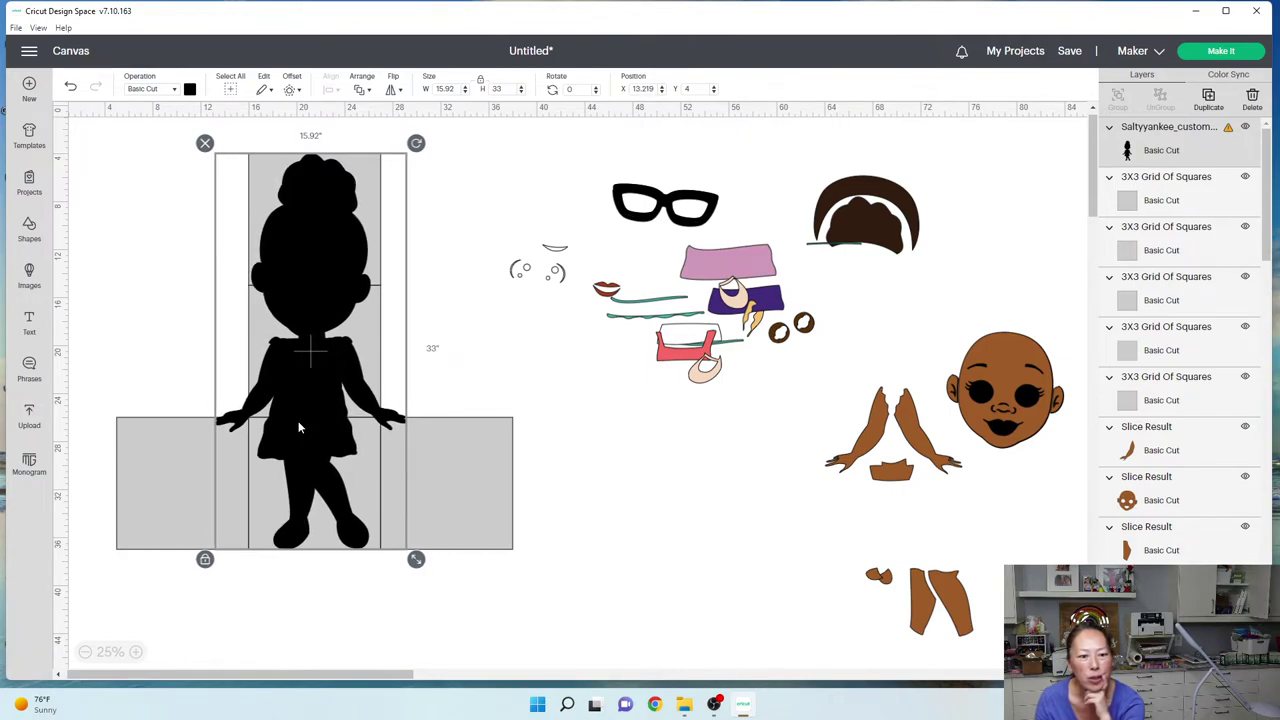
- Slice the head off with the top square, move it left, delete its grey outline, then slice the torso
click(148, 165)
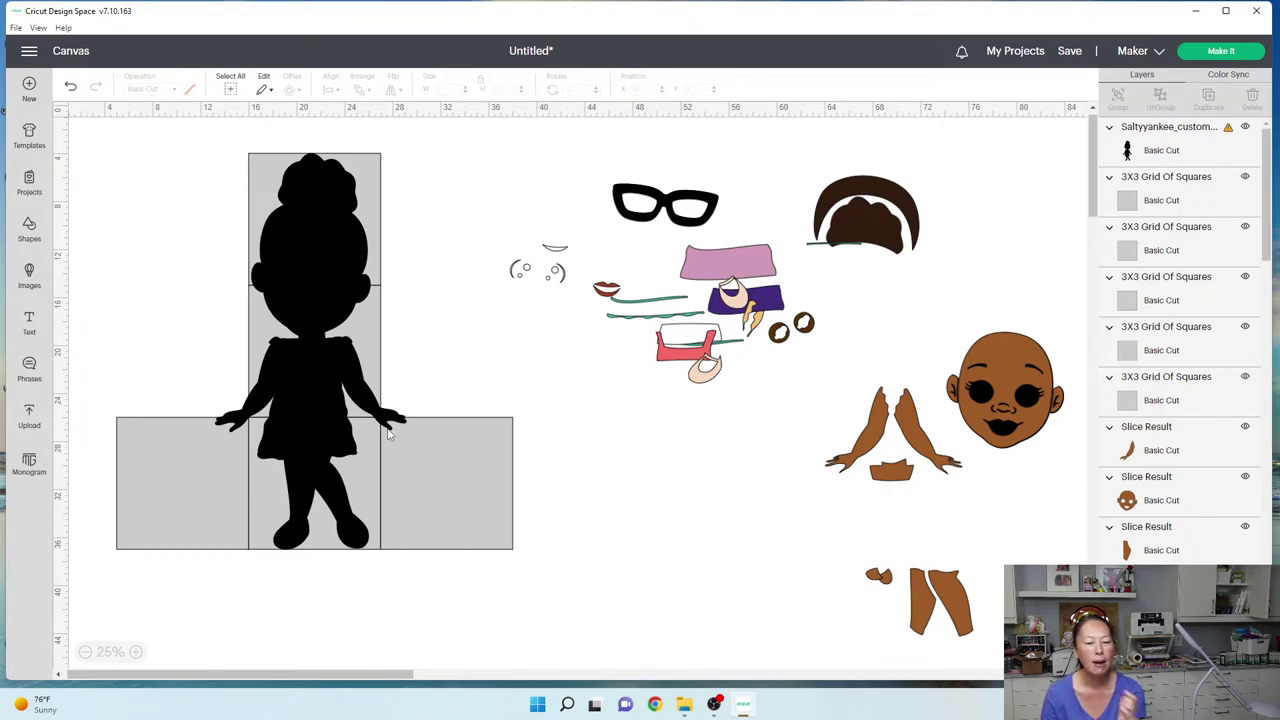
click(235, 192)
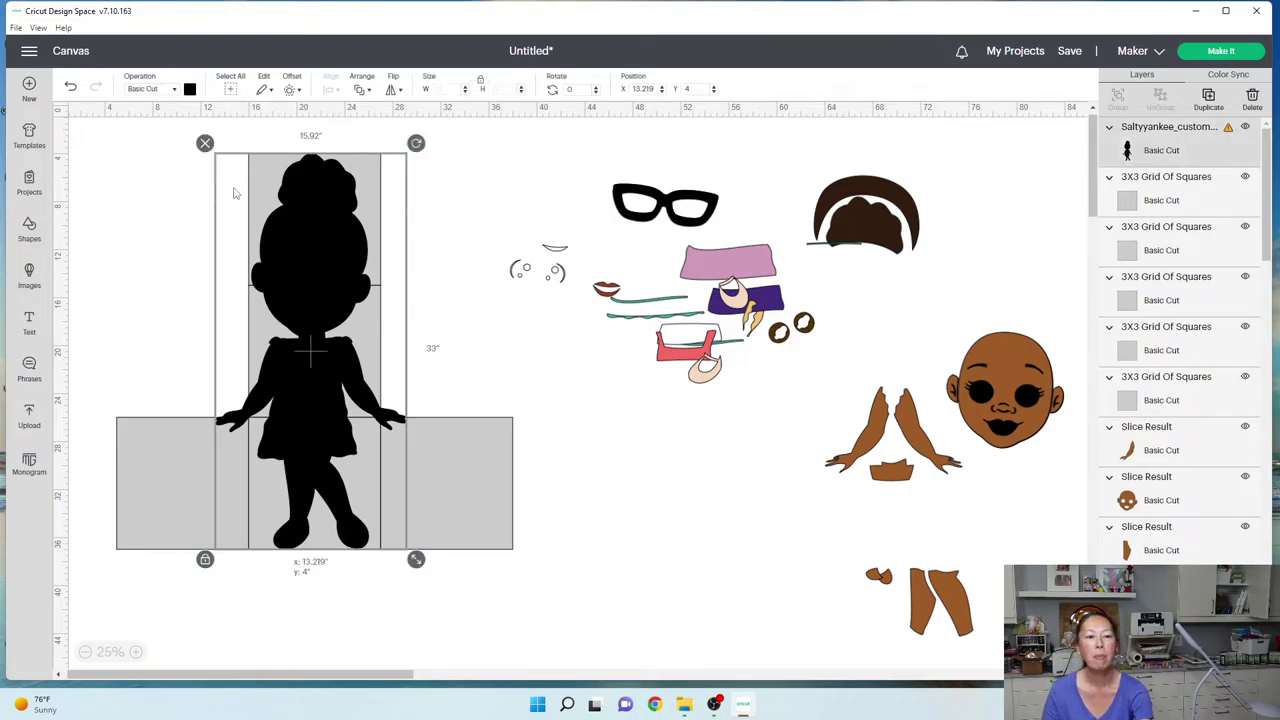
click(164, 176)
drag(164, 176, 443, 203)
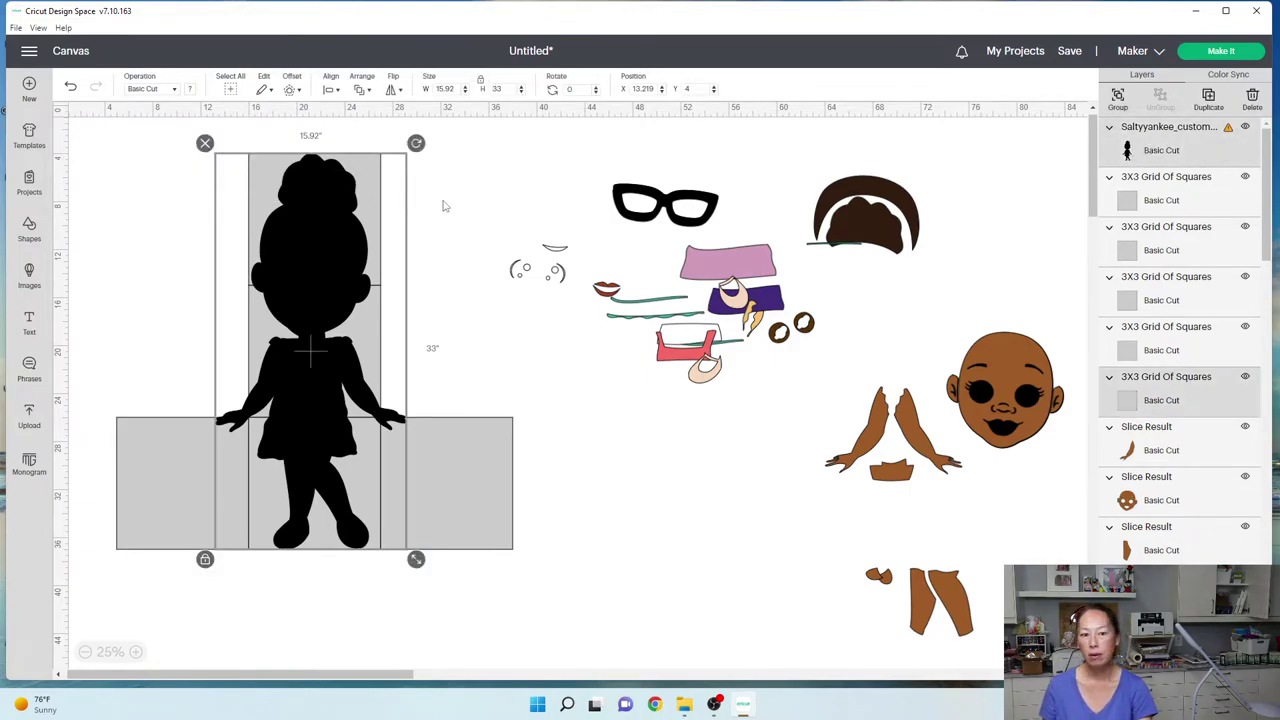
click(1120, 650)
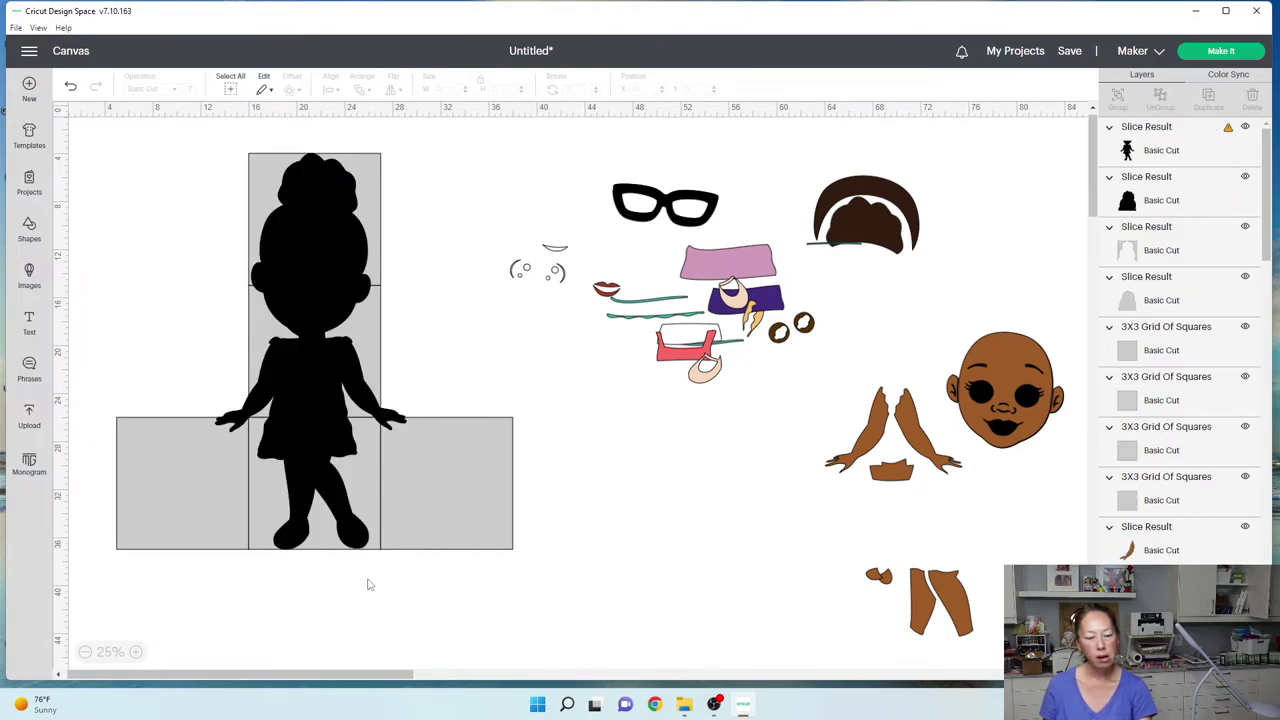
drag(310, 212, 159, 212)
click(317, 212)
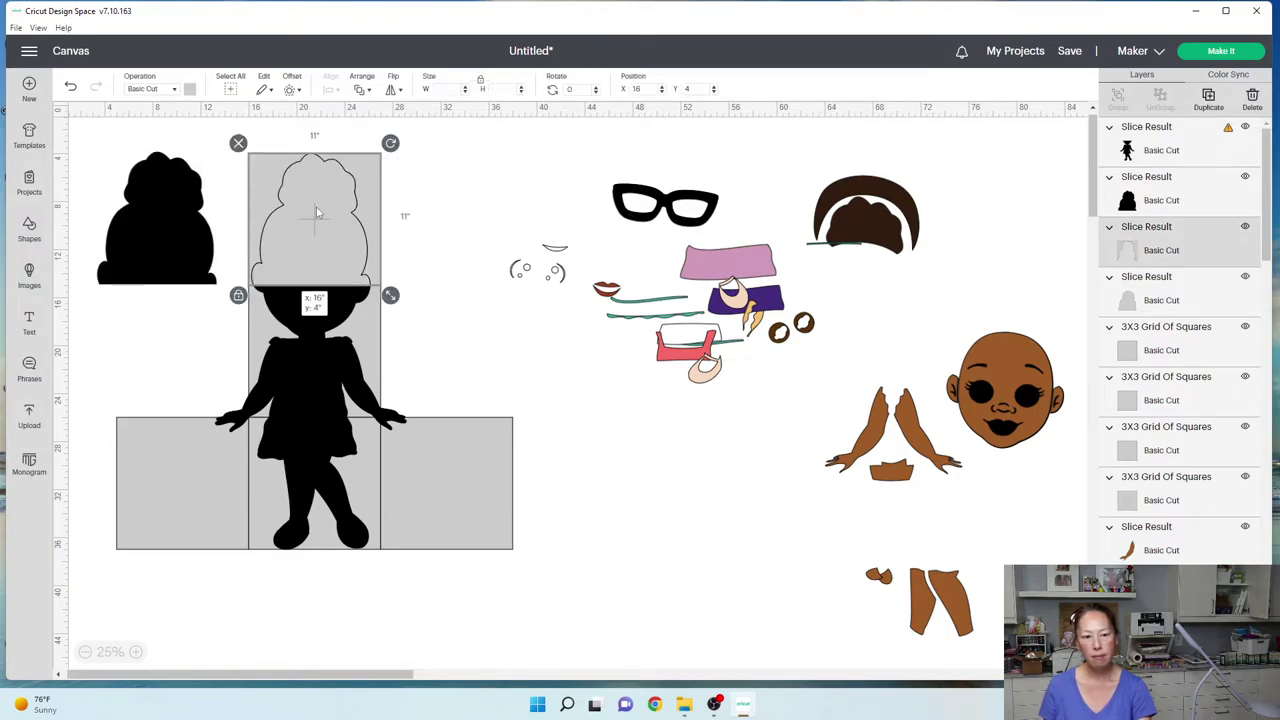
key(Delete)
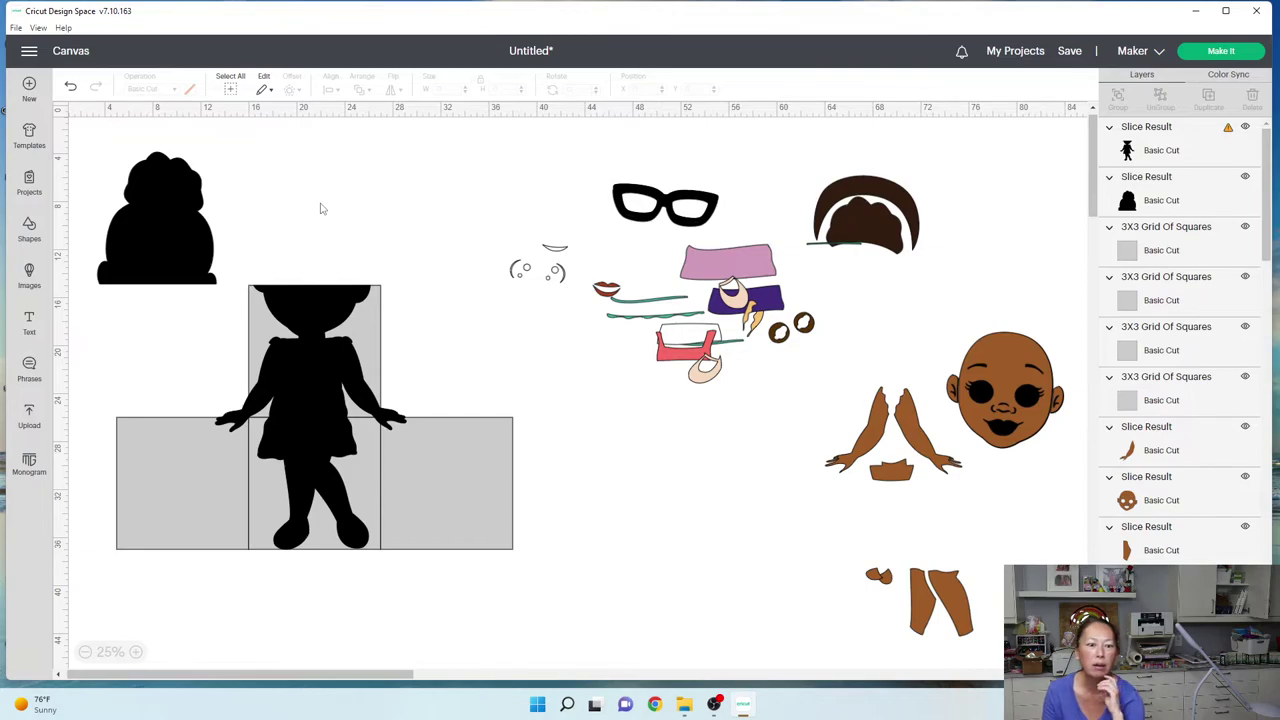
click(320, 300)
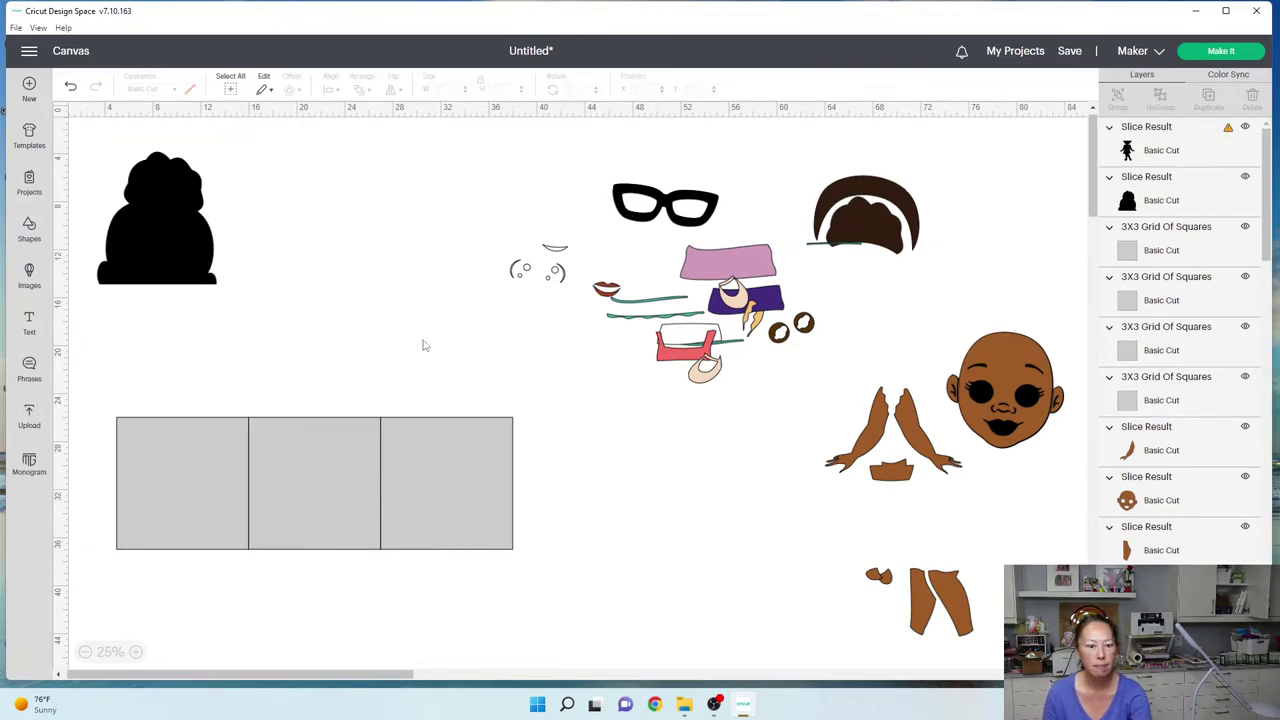
click(314, 340)
- Lift the torso piece above the figure, then duplicate the legs-and-hands piece and move the copy beside it
drag(314, 340, 323, 191)
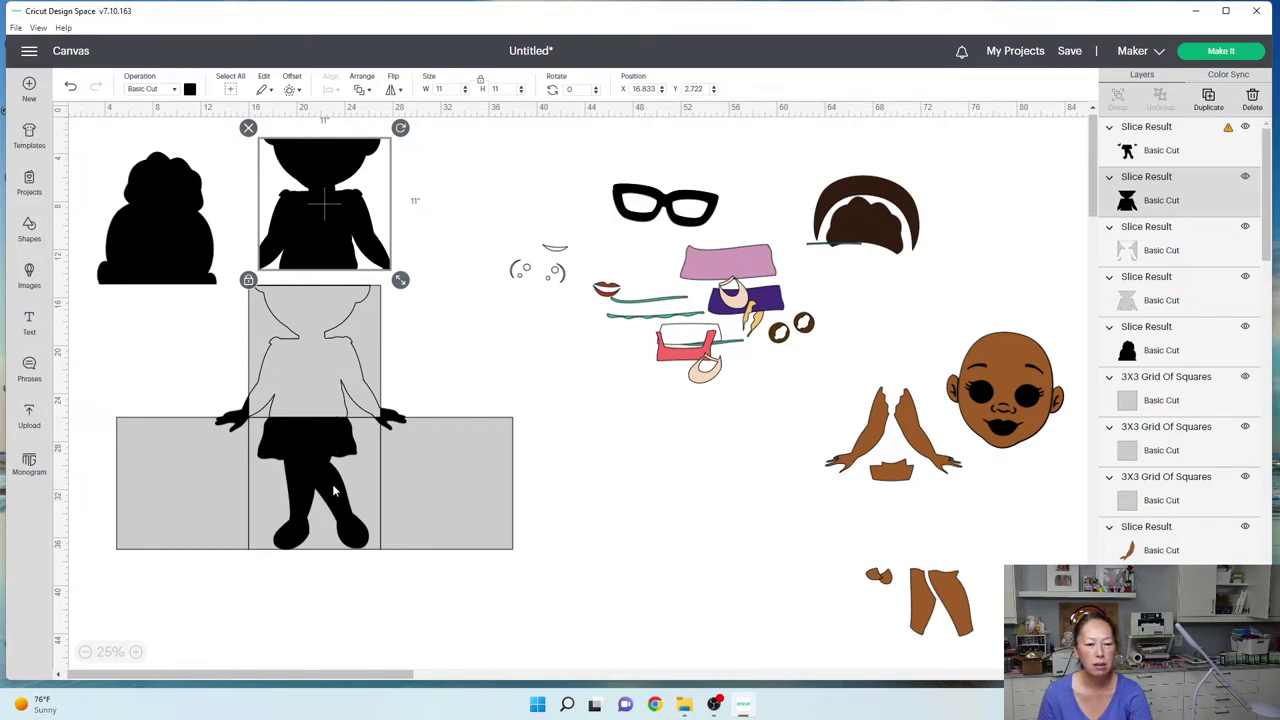
click(335, 533)
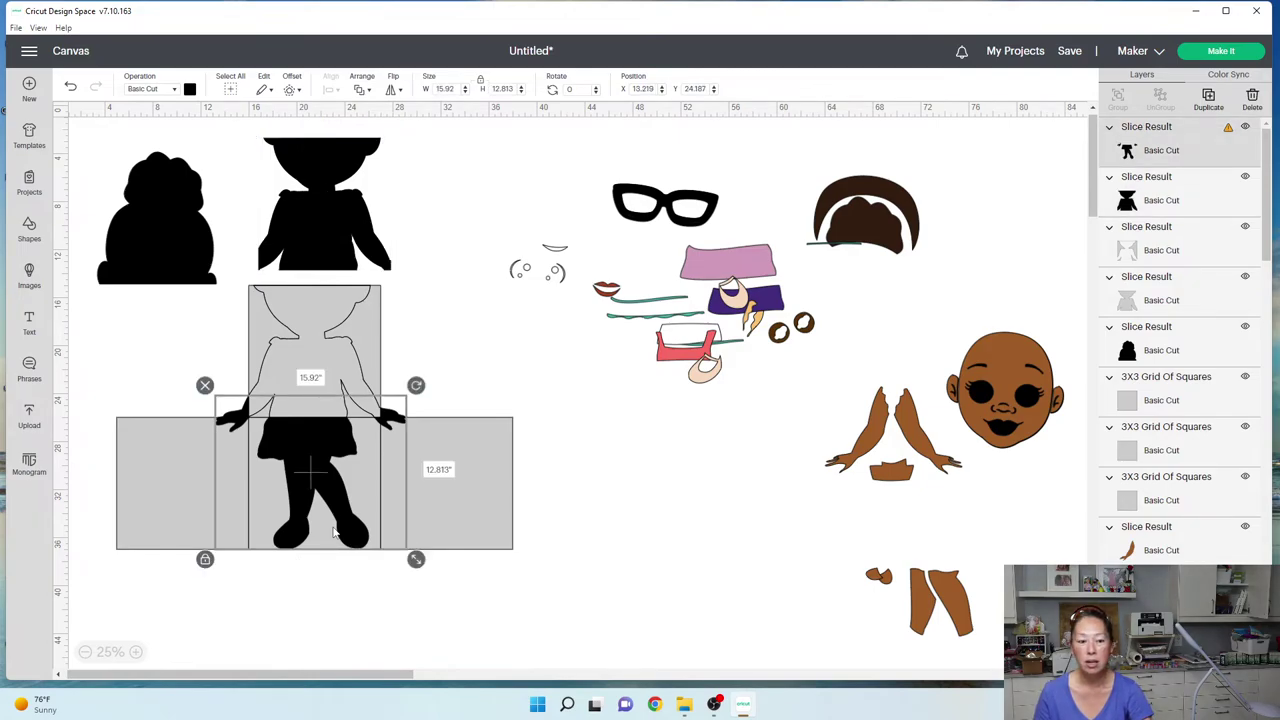
key(ctrl+v)
drag(212, 186, 634, 535)
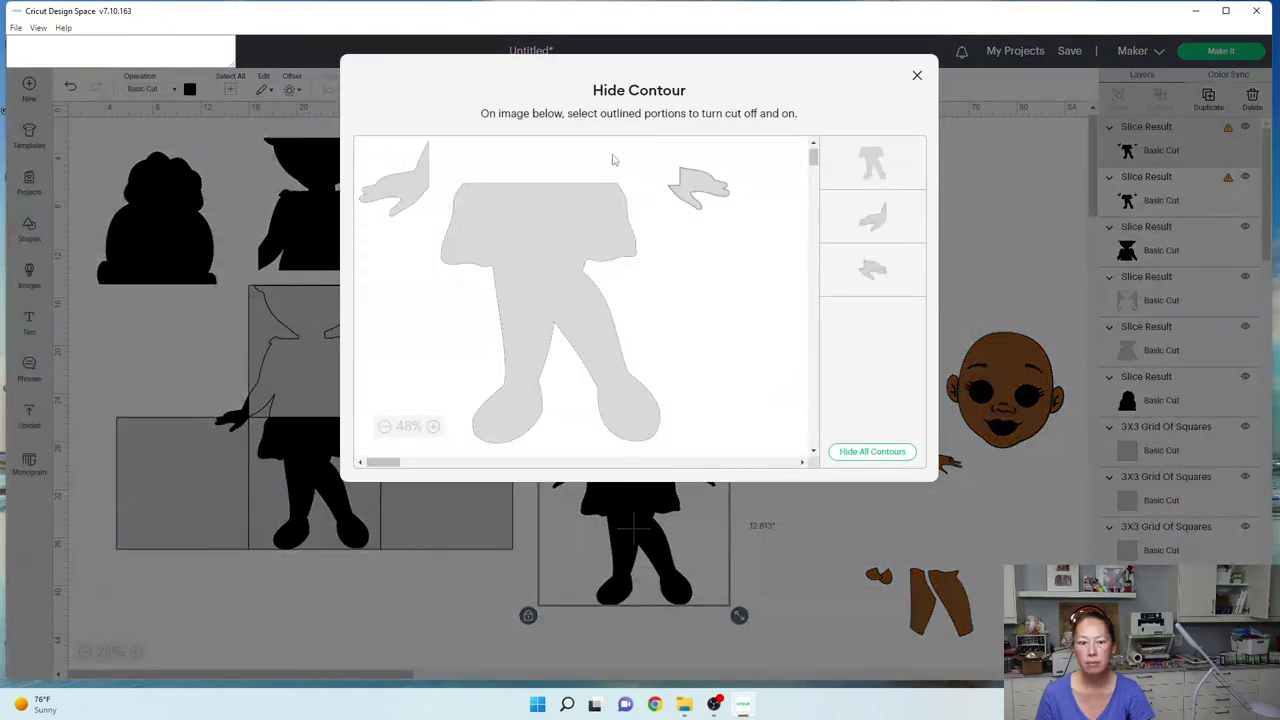
- Finish the hands-only copy, duplicate it, and hide the right hand on the new copy
click(916, 76)
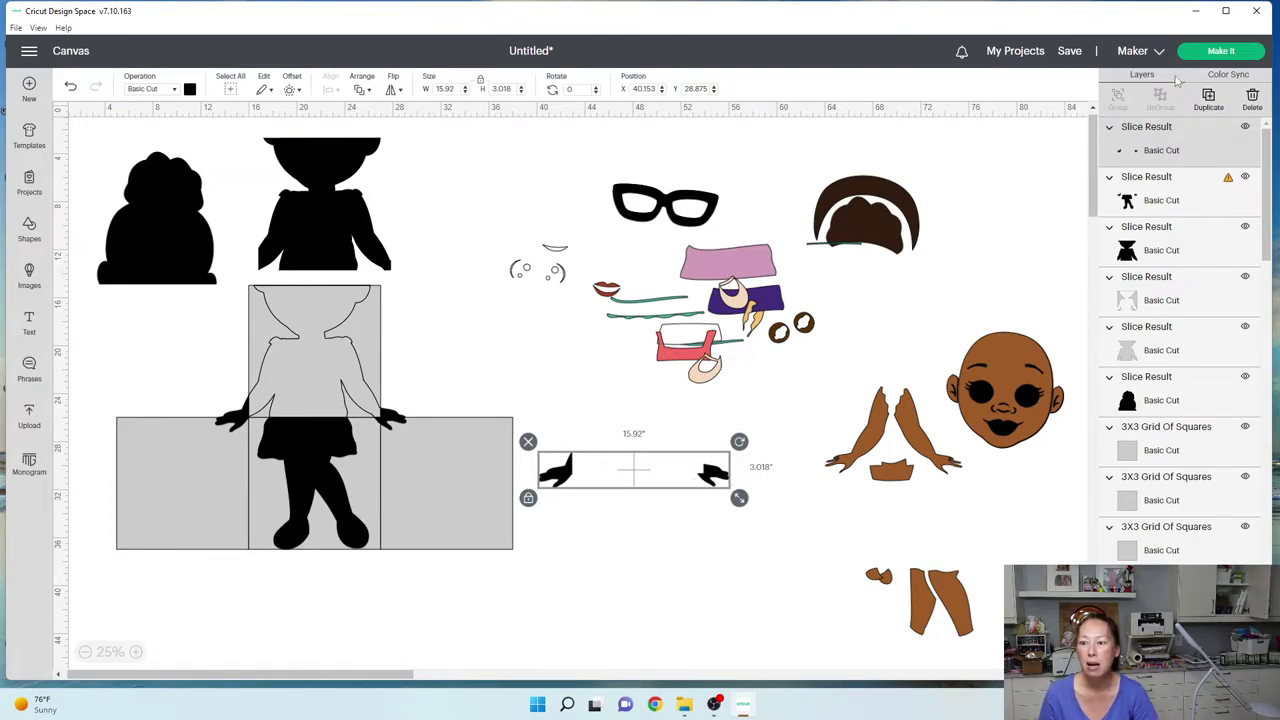
click(1208, 100)
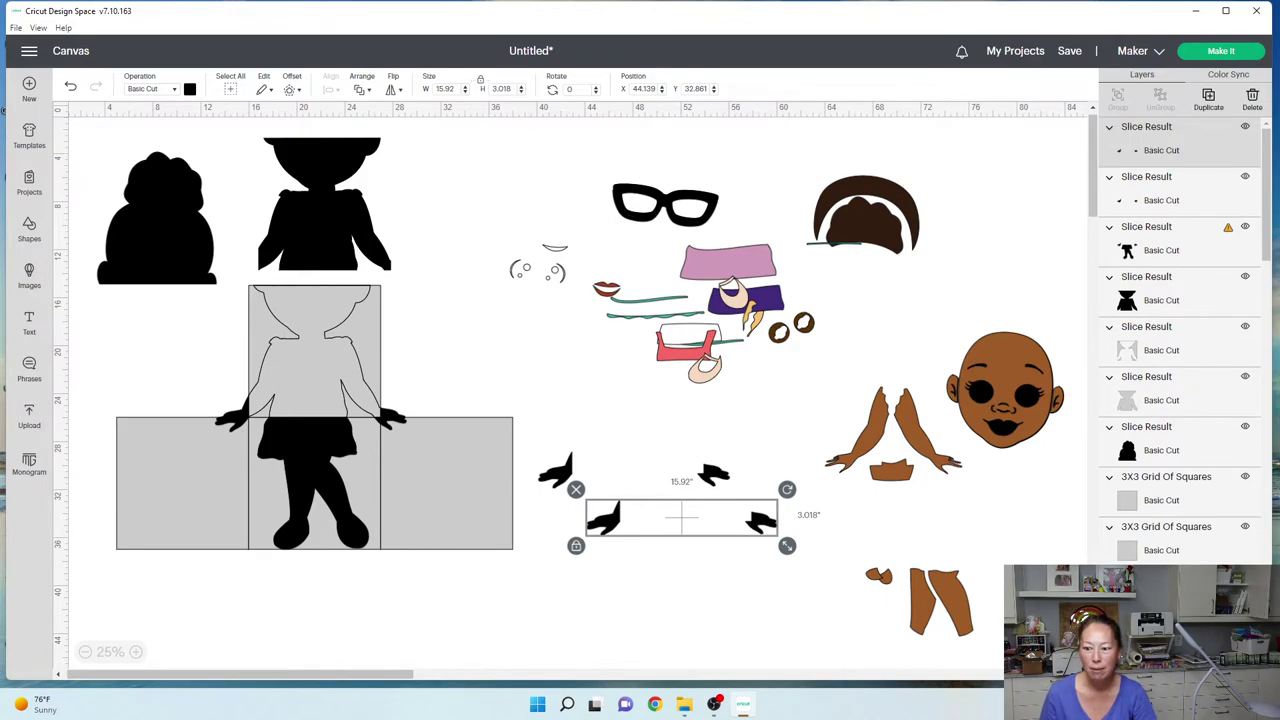
click(1240, 655)
click(700, 188)
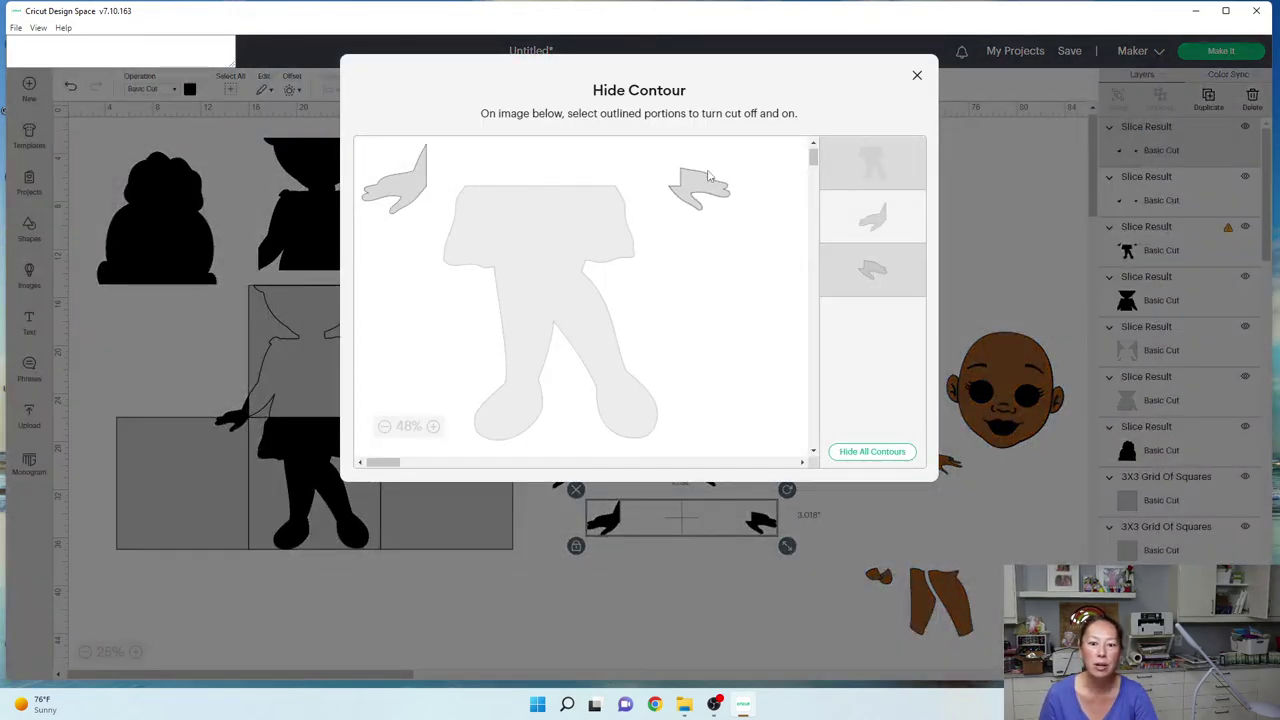
click(916, 75)
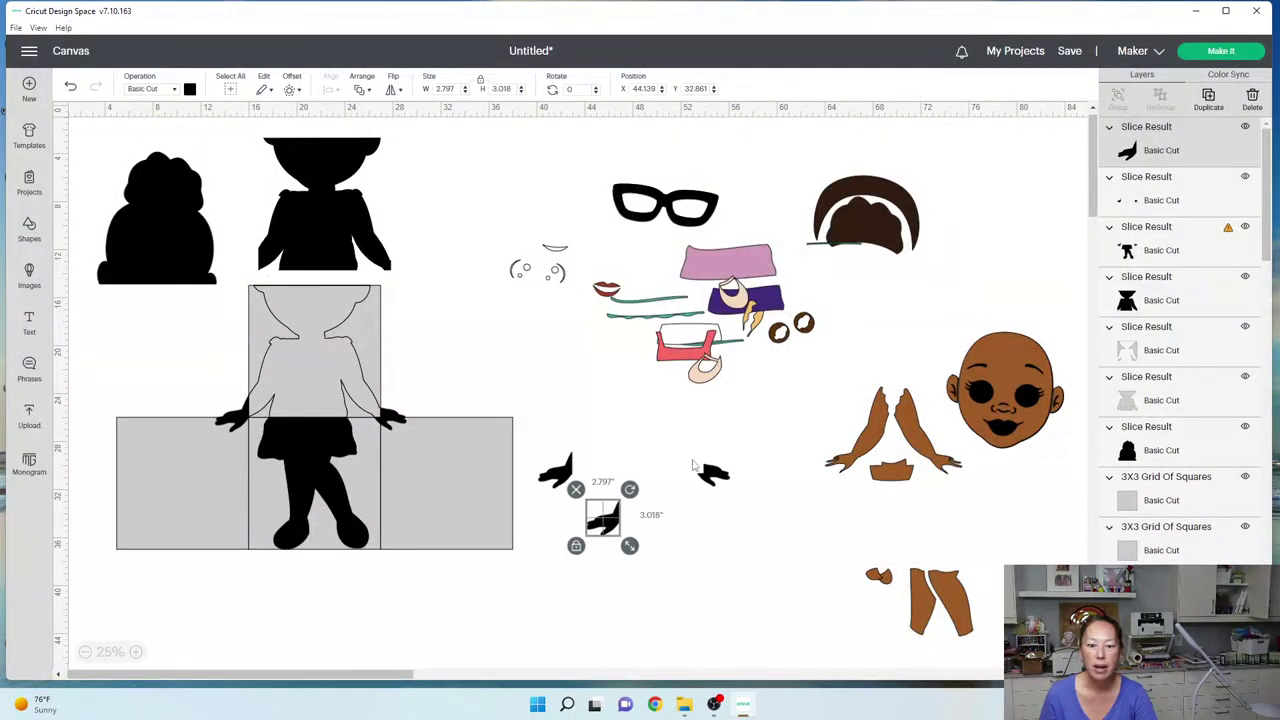
- Hide the left hand on the other two-hand piece, leaving a single hand
click(710, 478)
click(1240, 655)
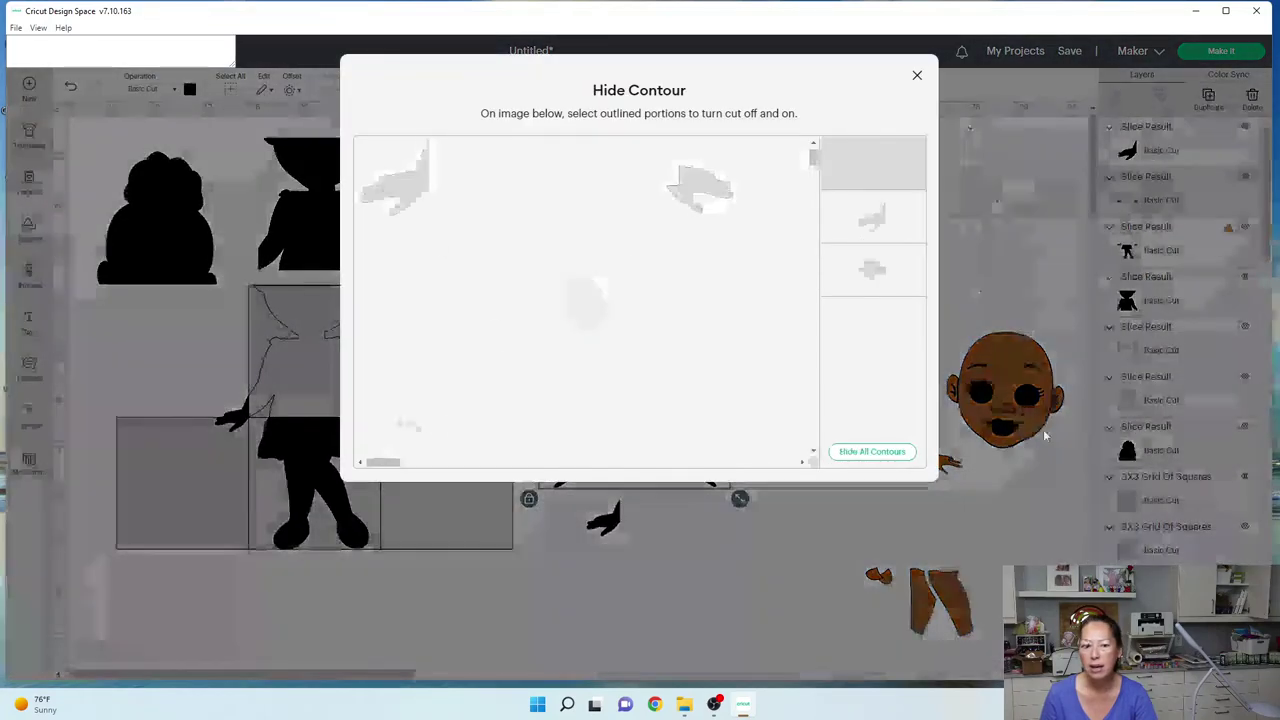
click(374, 181)
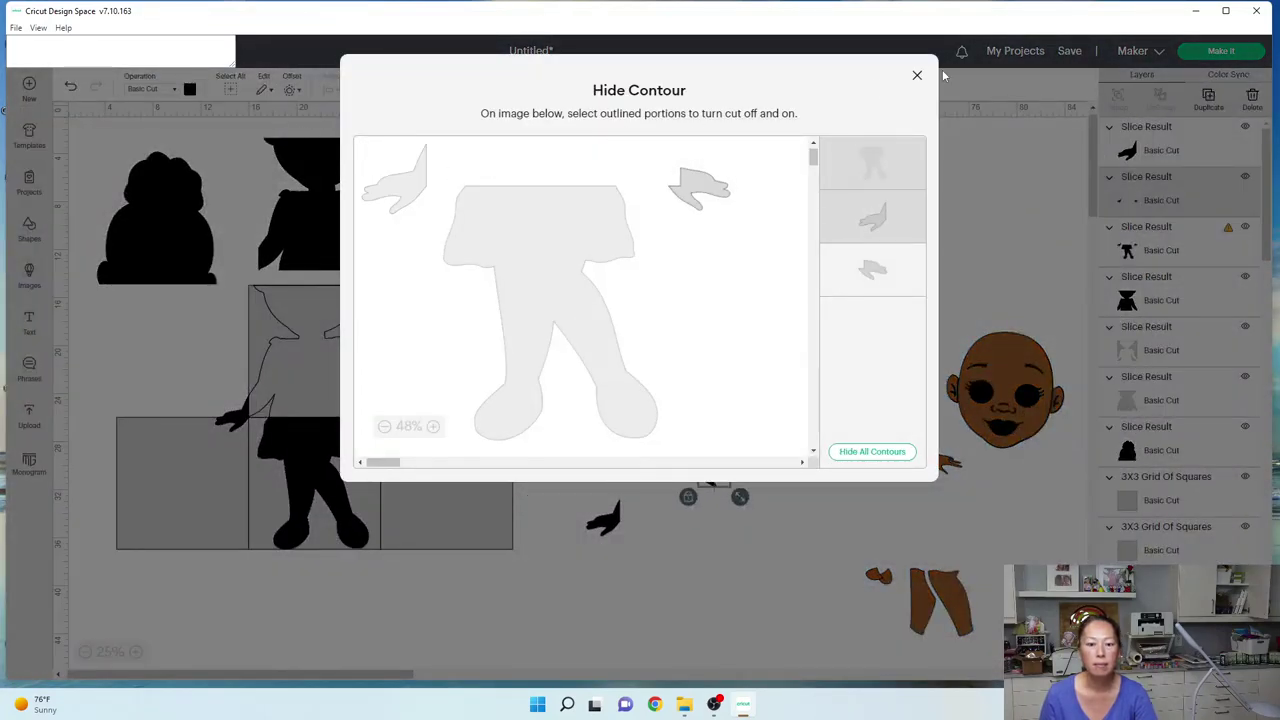
click(916, 75)
- Hide the hand contours on the legs piece, leaving a 9.247 by 11-inch legs-only slice
click(350, 607)
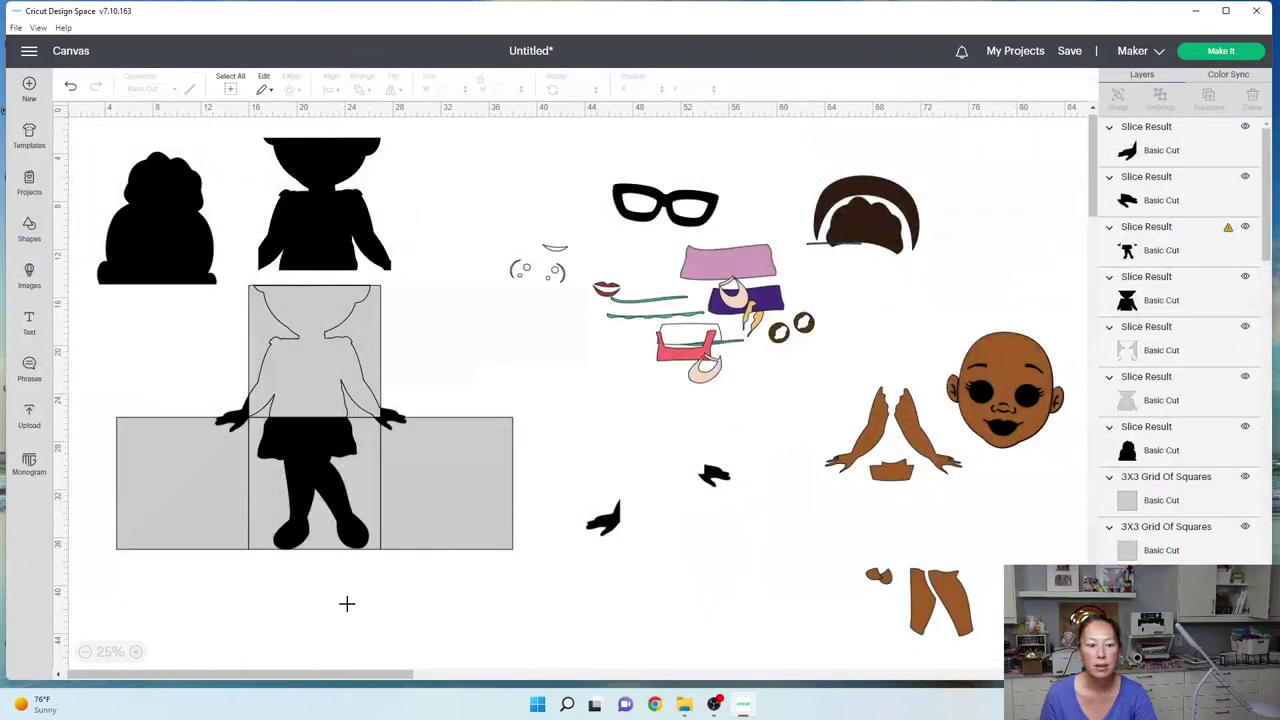
click(340, 468)
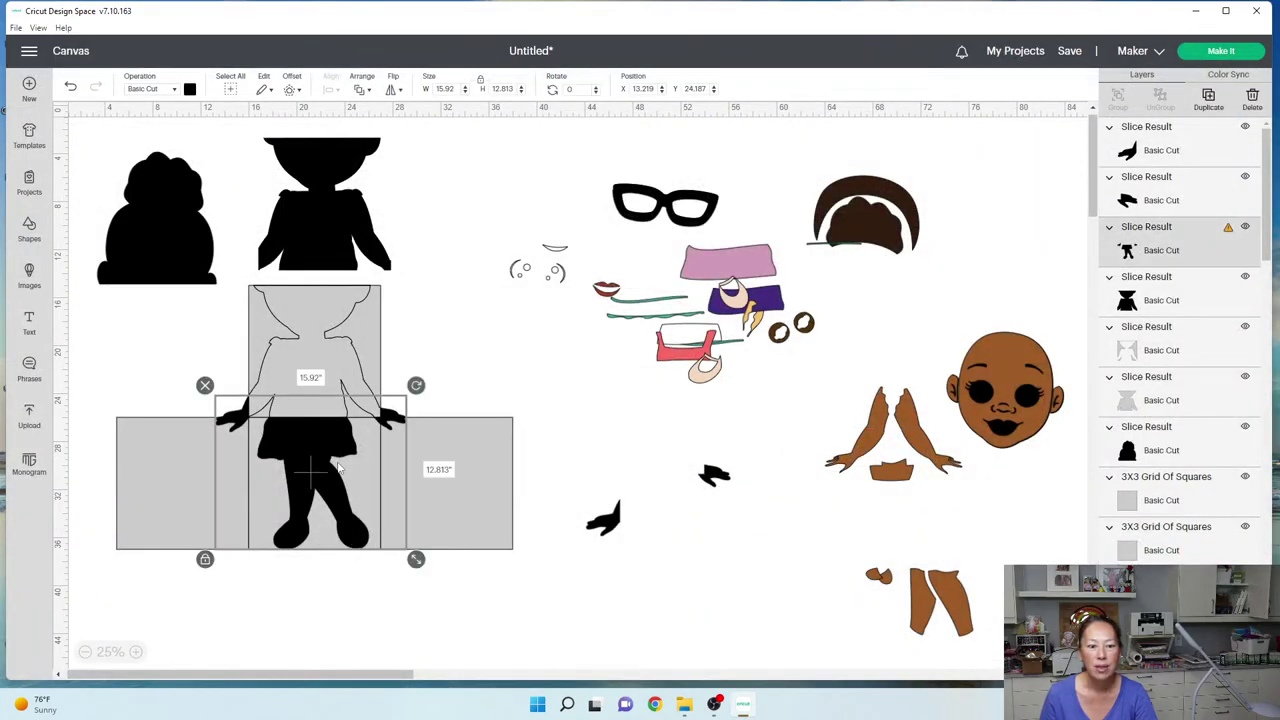
click(1245, 665)
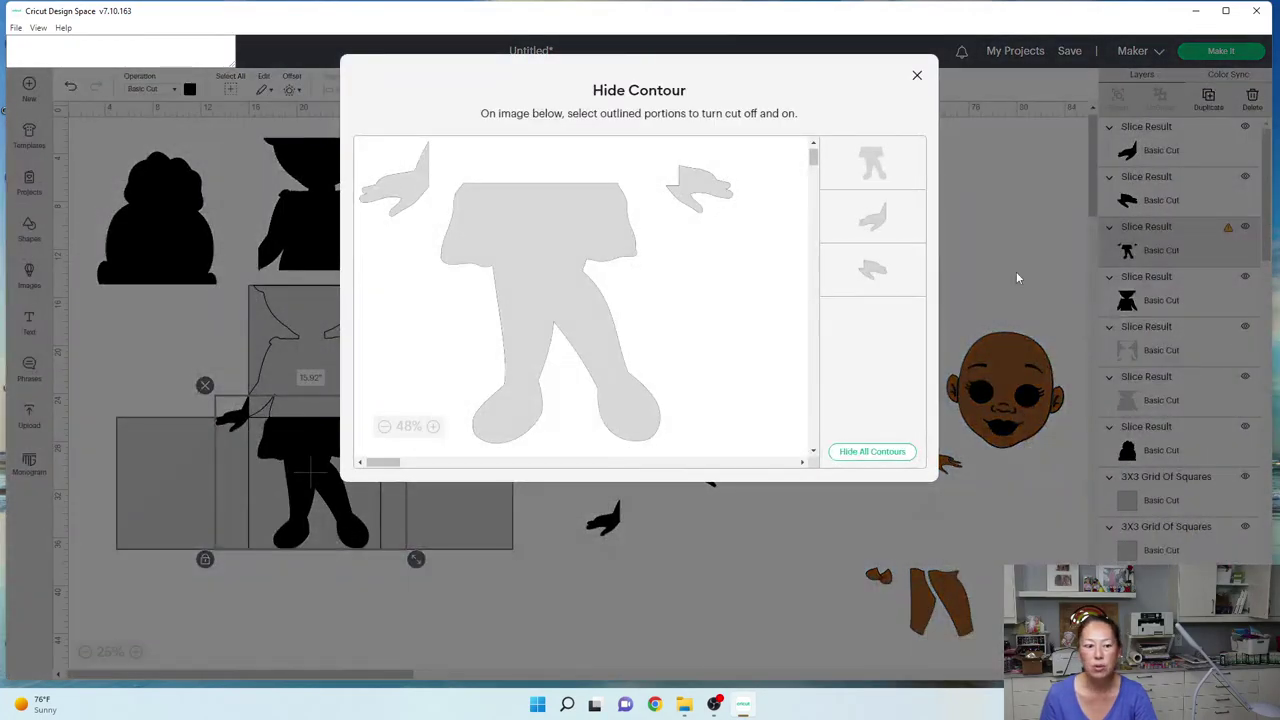
click(395, 188)
click(918, 78)
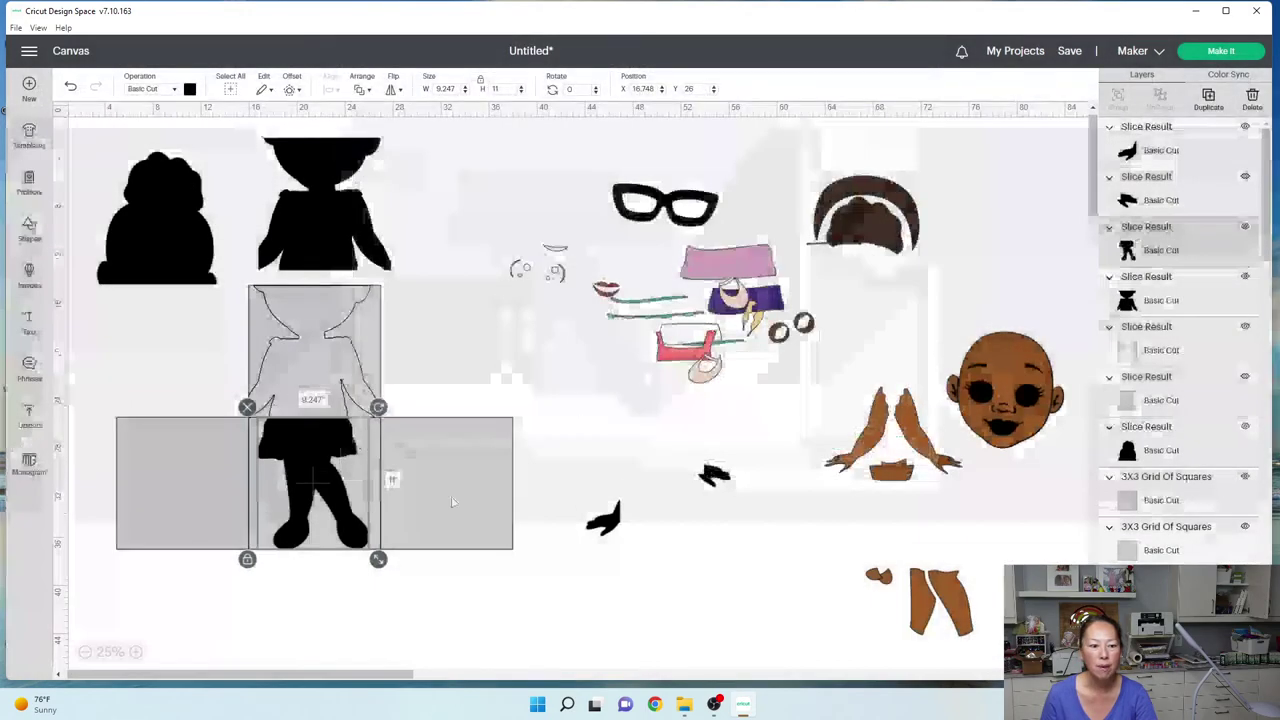
click(314, 624)
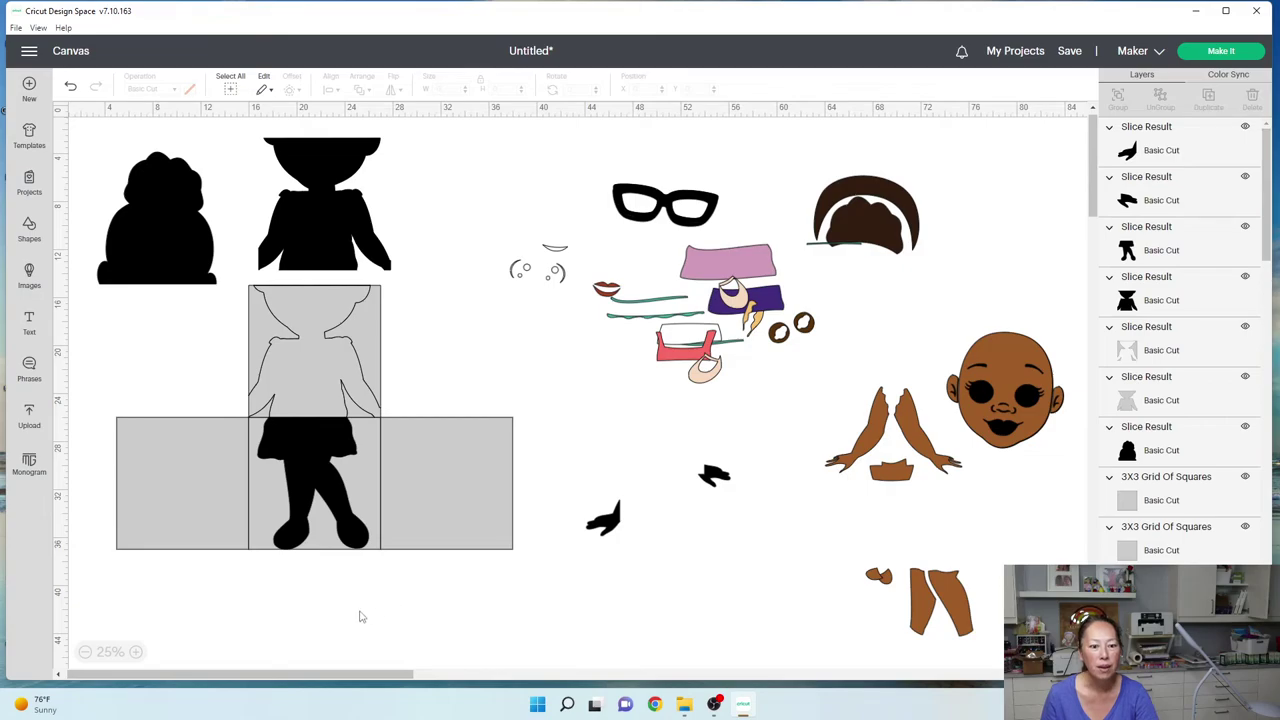
click(337, 476)
- Move the legs beside the torso and place the two single hands against the figure
drag(337, 476, 486, 316)
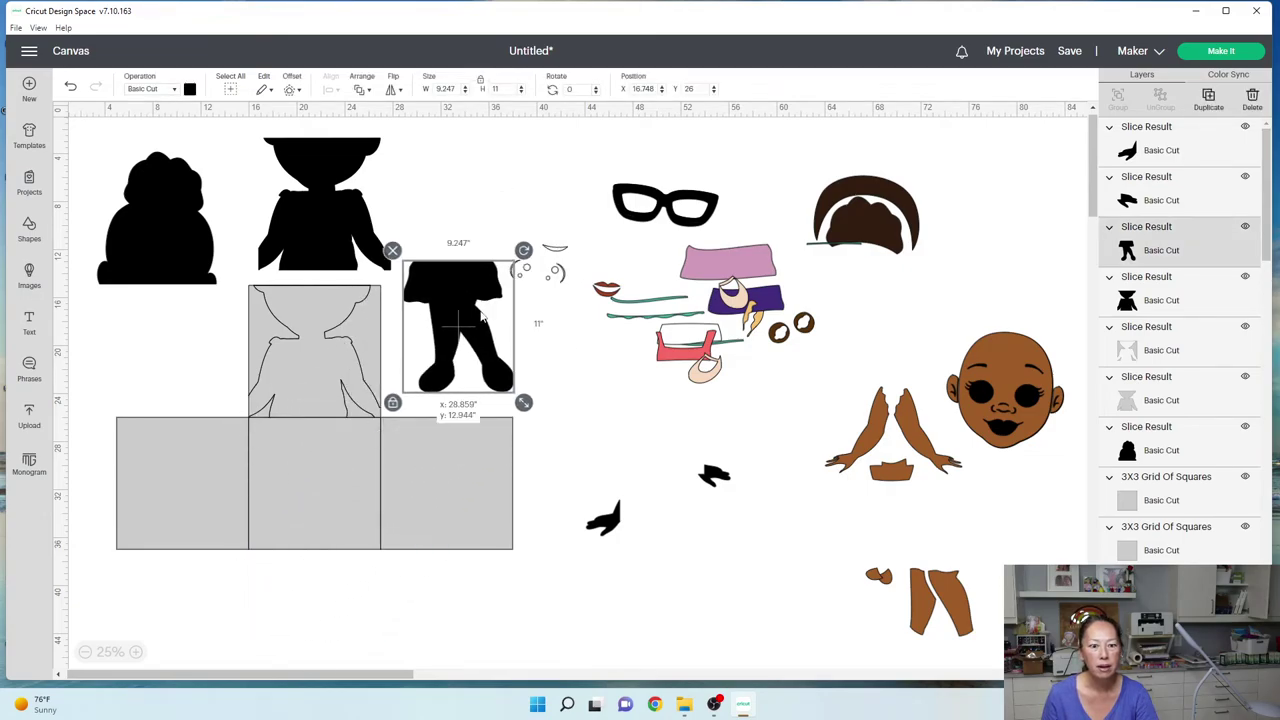
click(605, 518)
drag(605, 518, 241, 266)
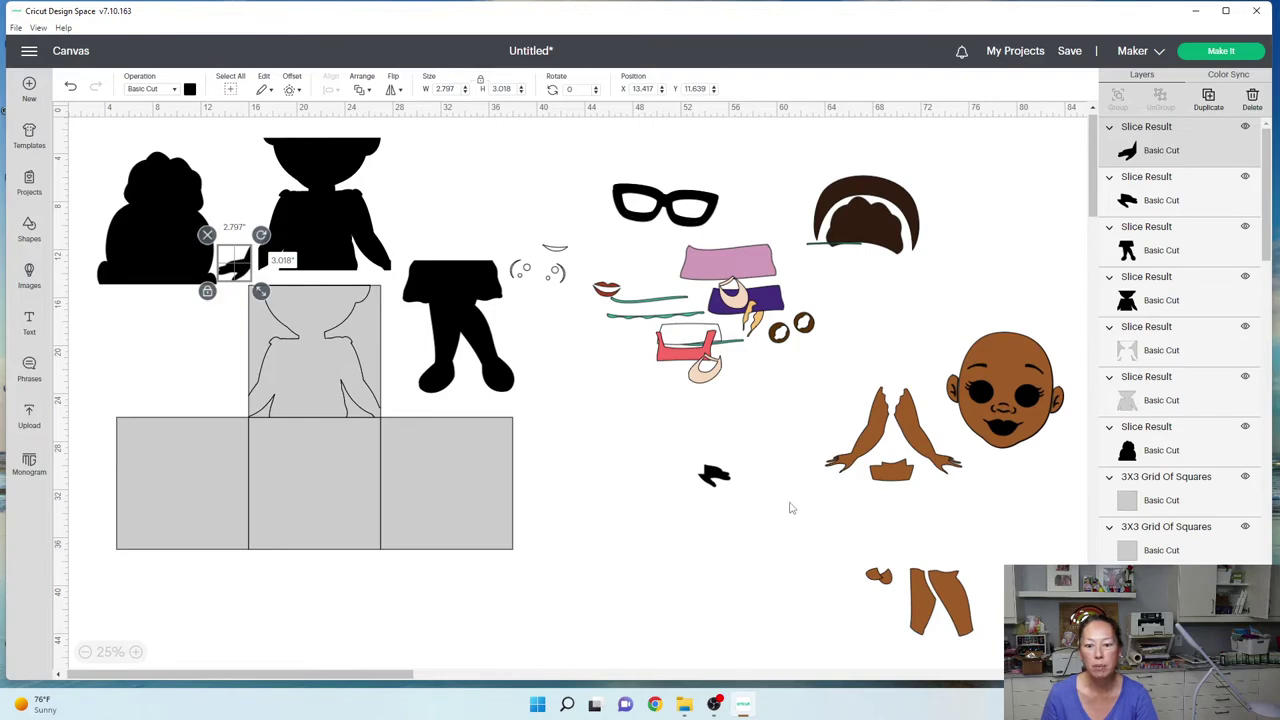
drag(730, 478, 413, 269)
- Delete all five leftover grey grid squares and body pieces
click(443, 491)
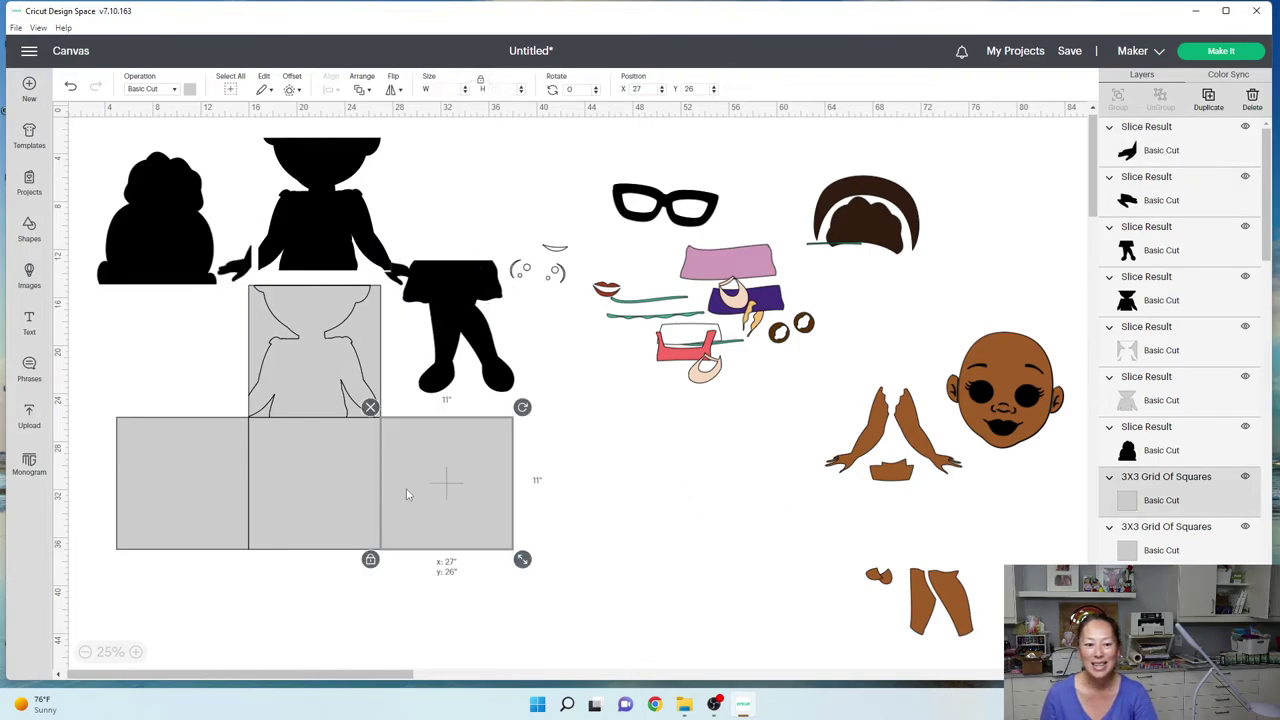
key(Delete)
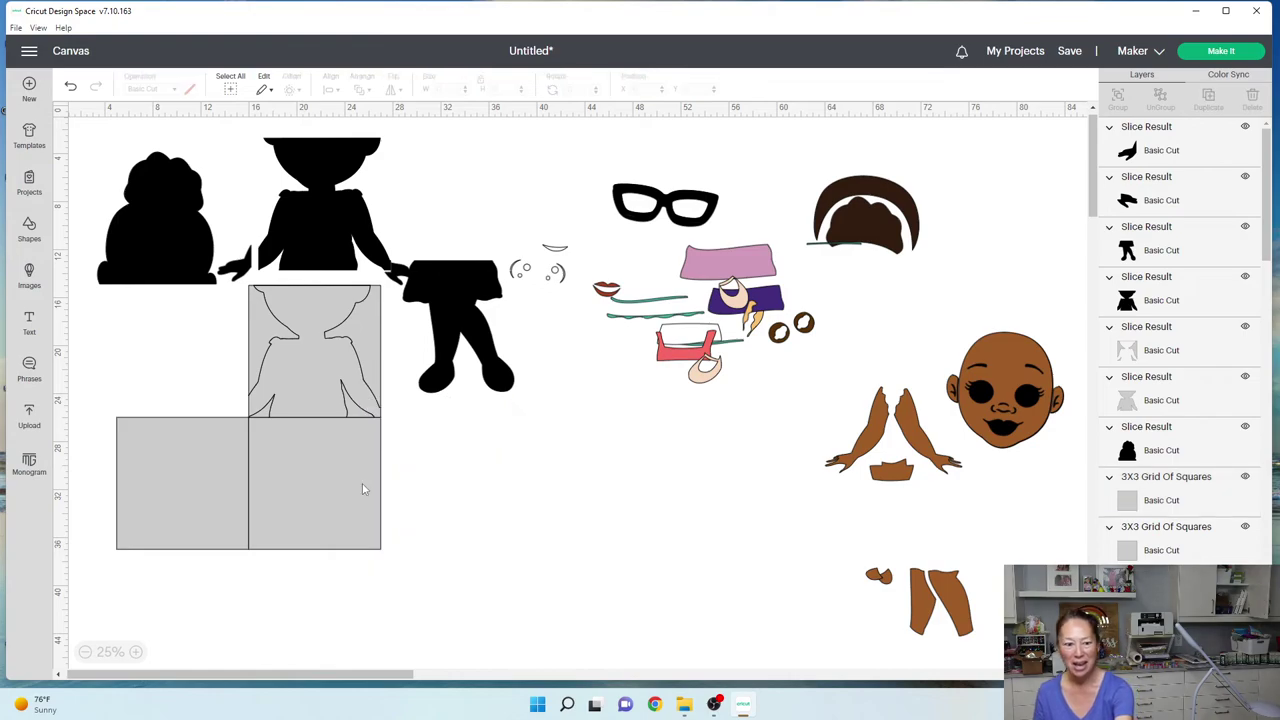
click(256, 368)
key(Delete)
click(262, 370)
key(Delete)
click(313, 459)
key(Delete)
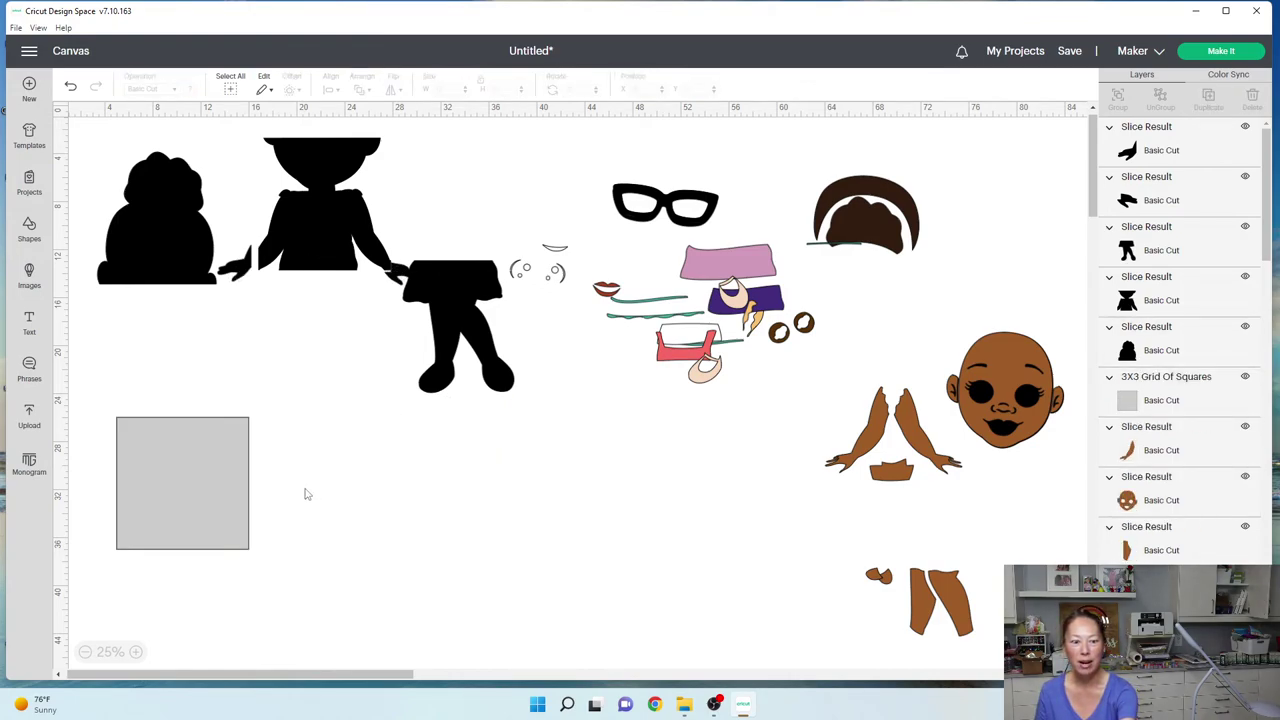
click(152, 490)
key(Delete)
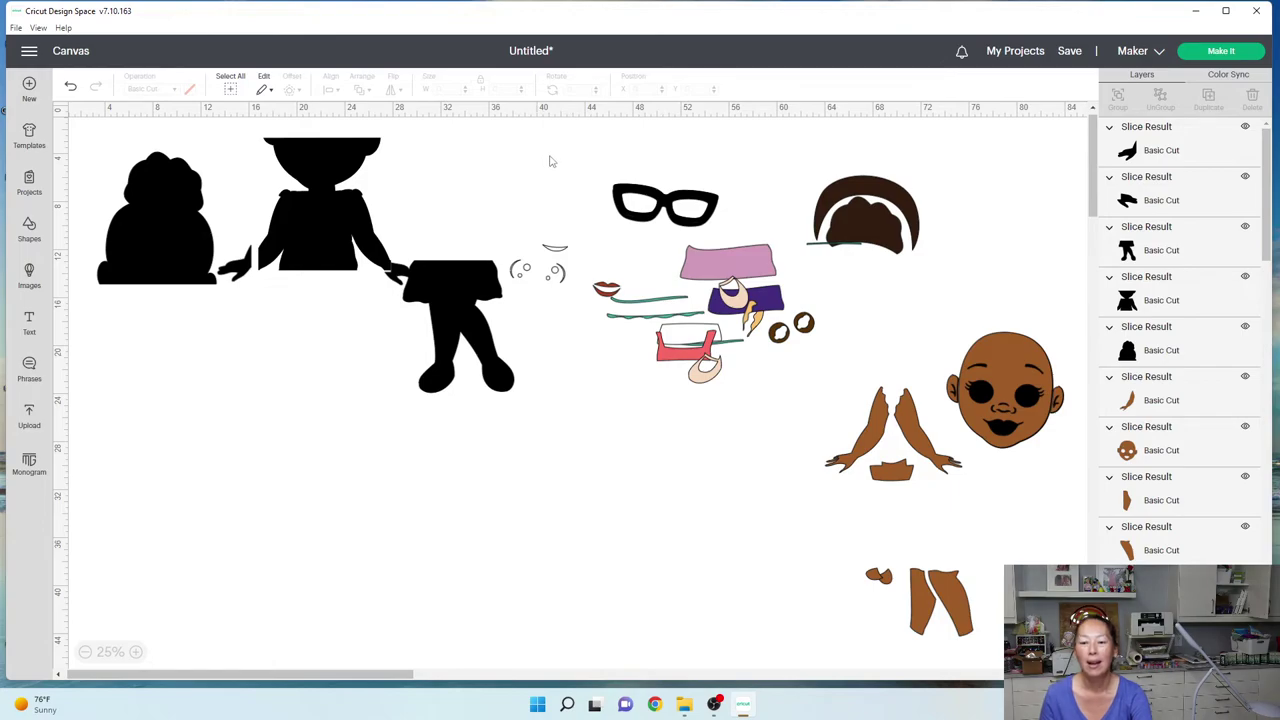
- Save the project with the title 'Special Order 33 Inches'
click(1069, 51)
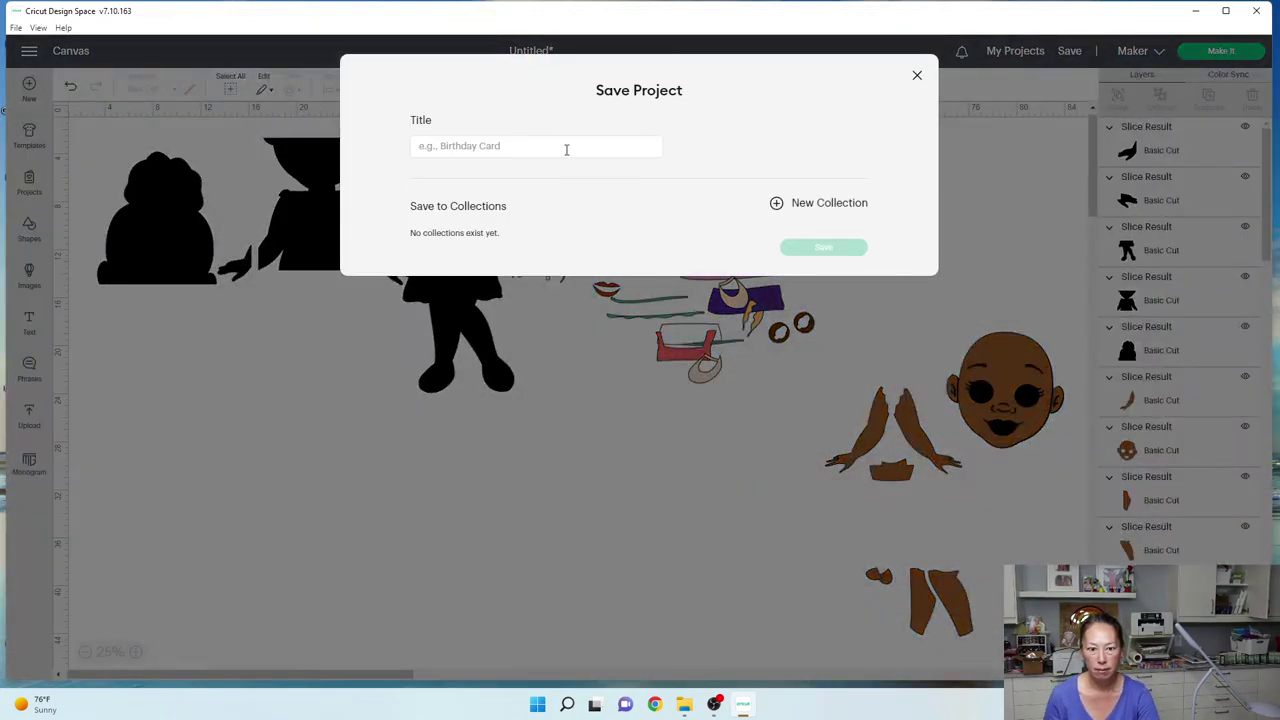
click(565, 148)
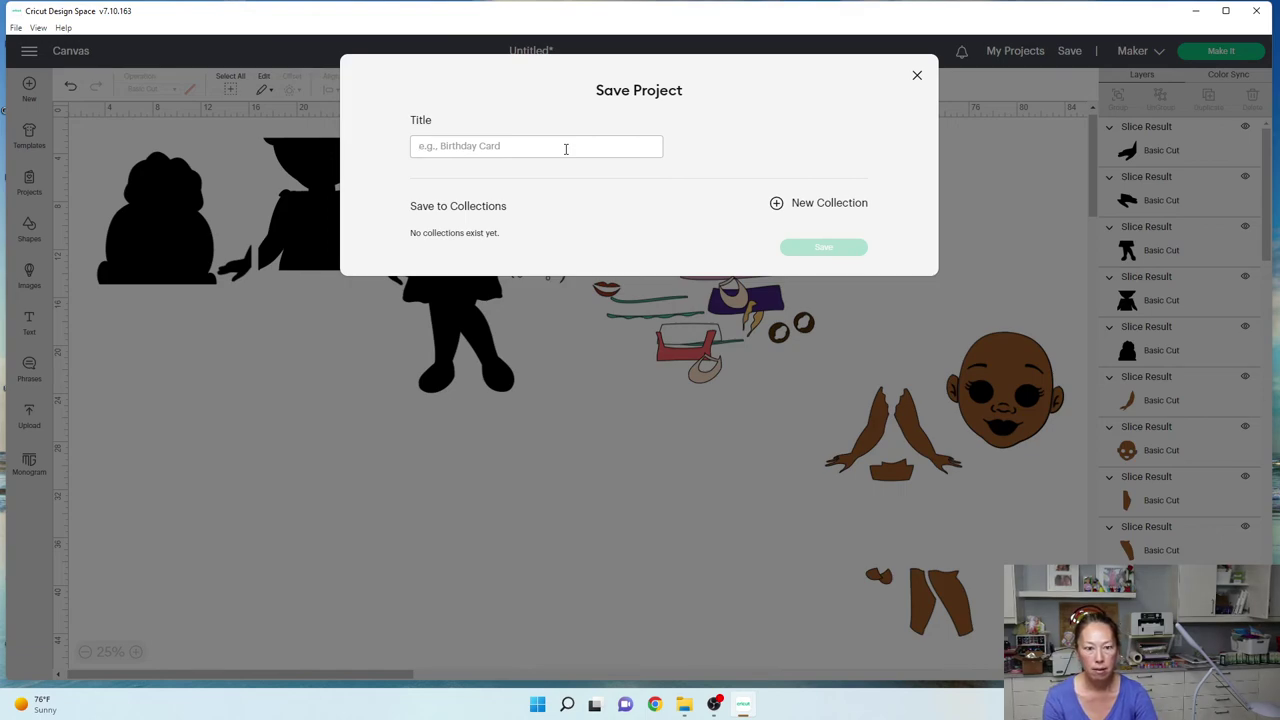
text(Special Order 33 Inches)
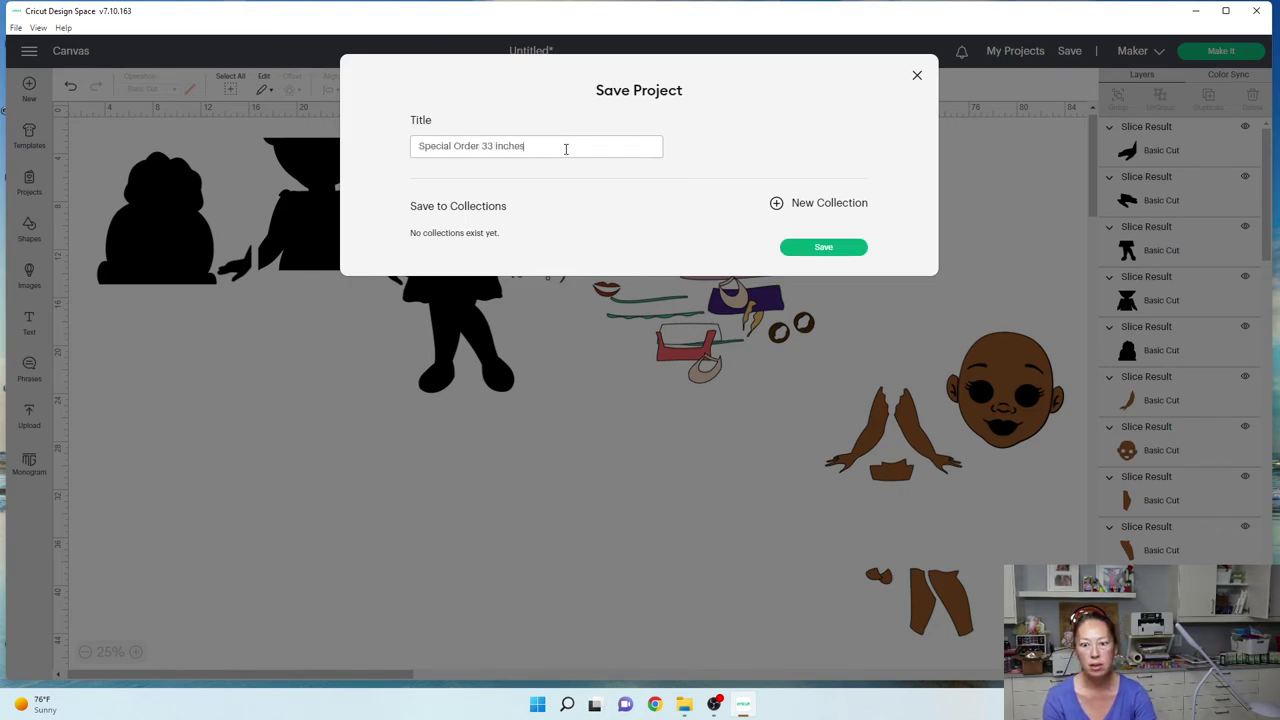
key(Return)
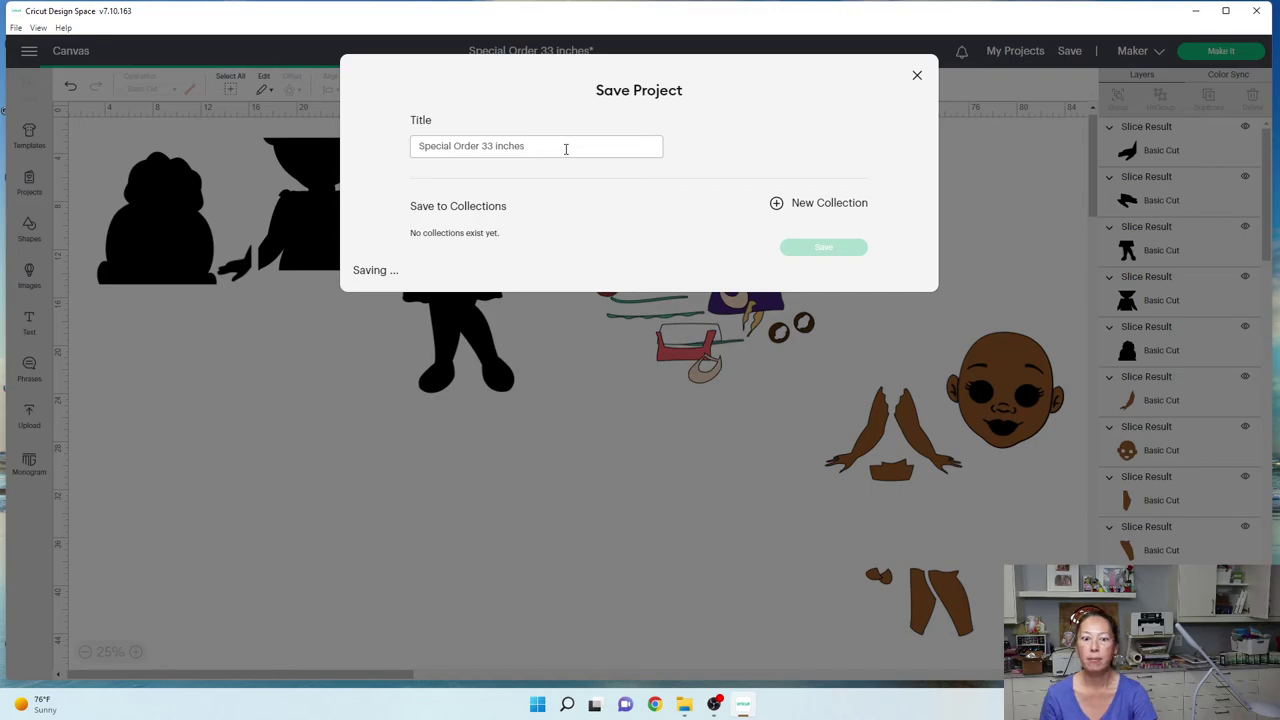